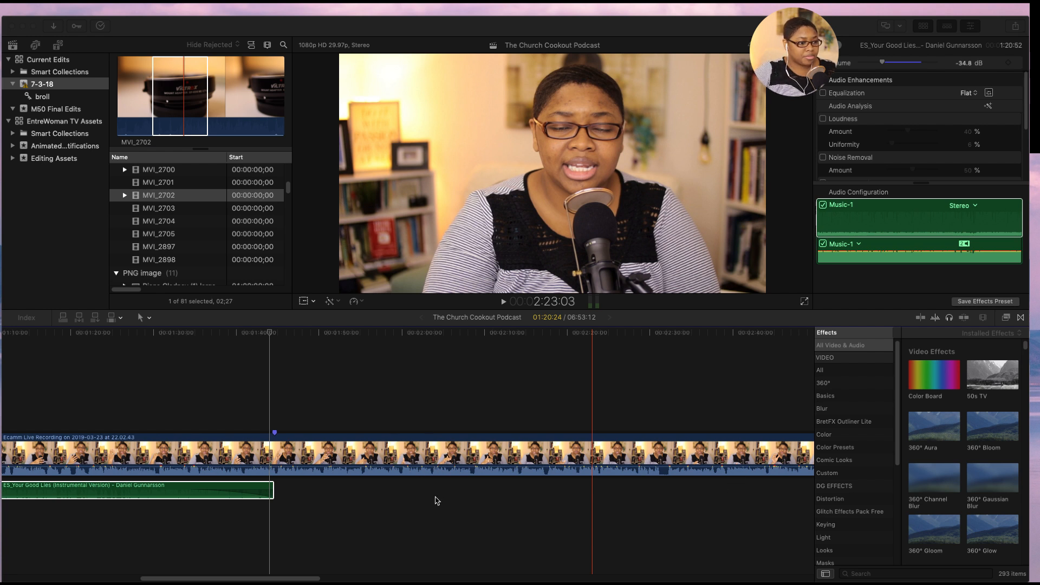
- Return to the beginning of the podcast timeline and hide the Effects browser
click(424, 488)
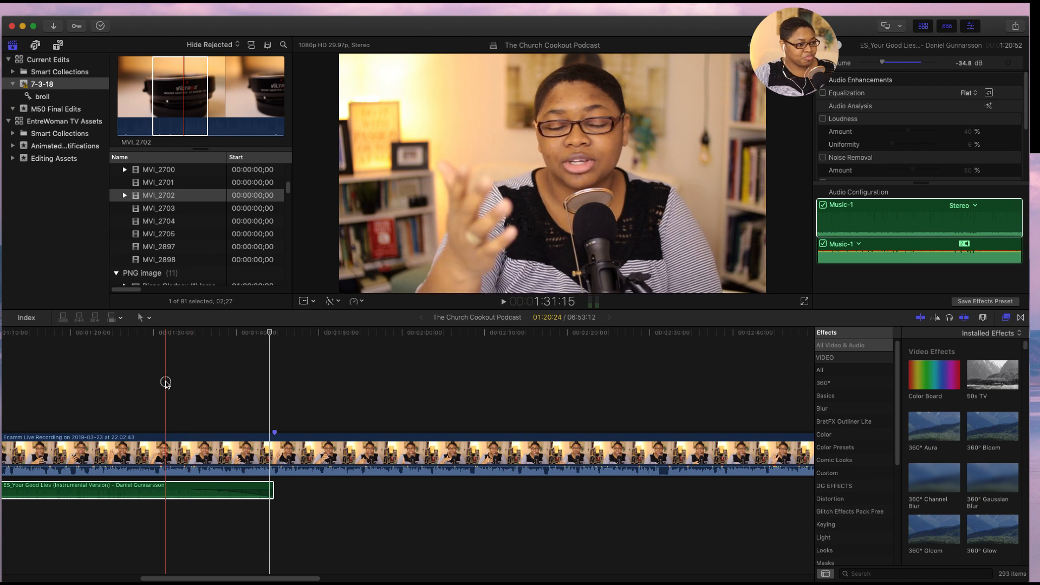
click(166, 385)
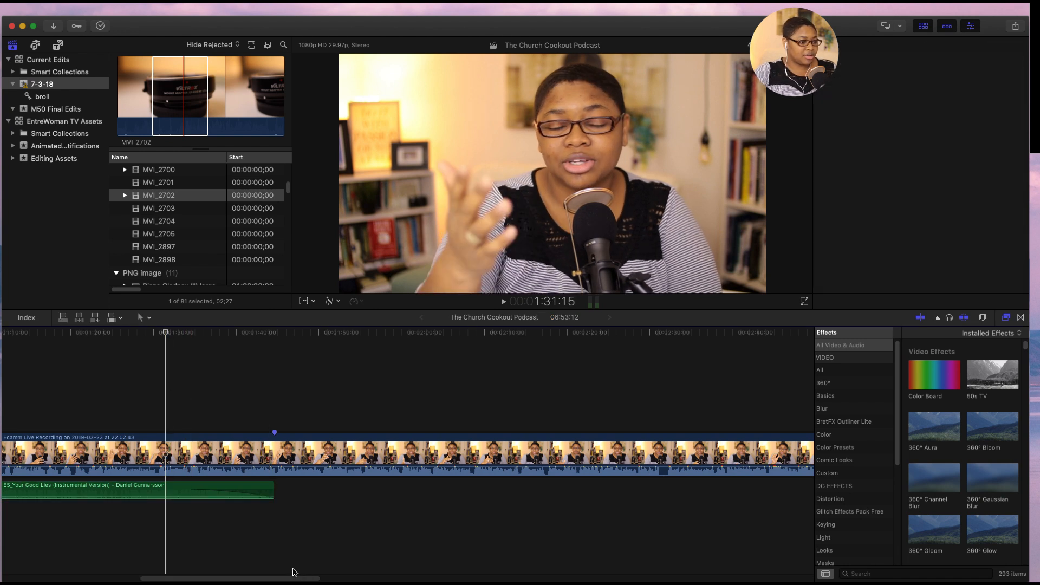
click(264, 561)
drag(252, 578, 104, 569)
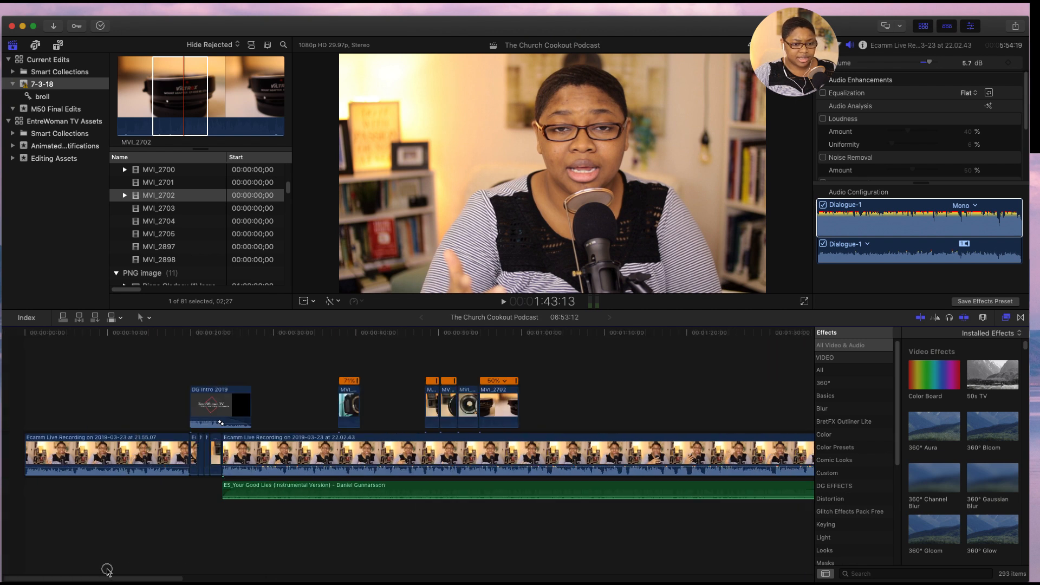
click(1007, 318)
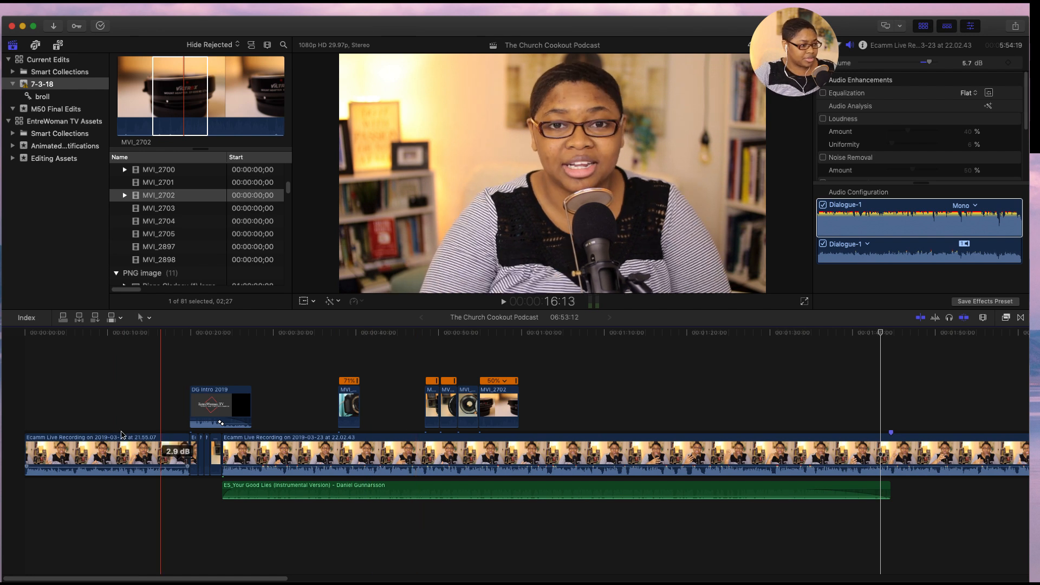
- Play the project from its start through the DG Intro 2019 clip, and replay from the end of that clip
click(25, 342)
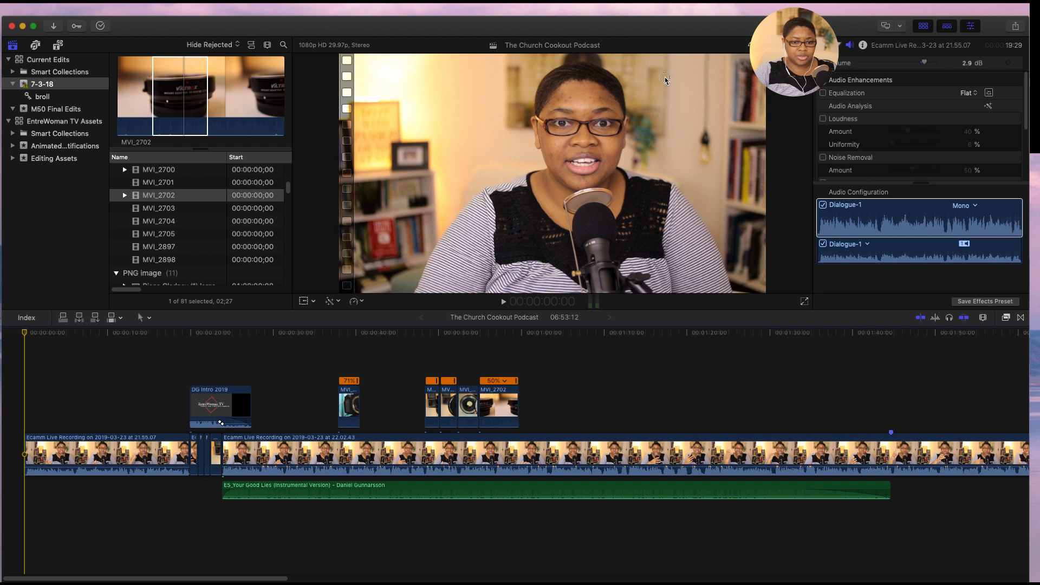
click(25, 335)
key(space)
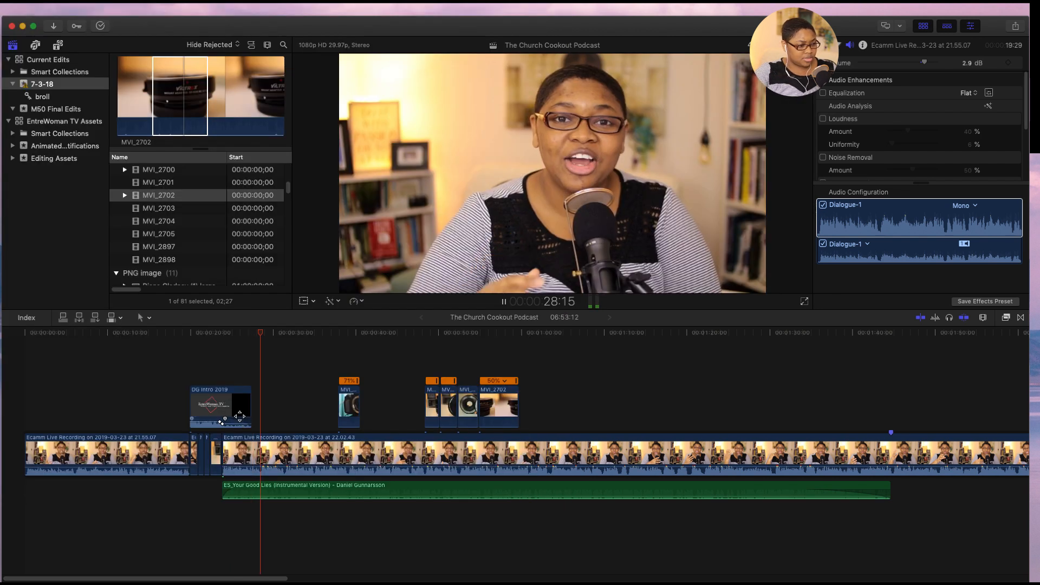
click(251, 337)
key(space)
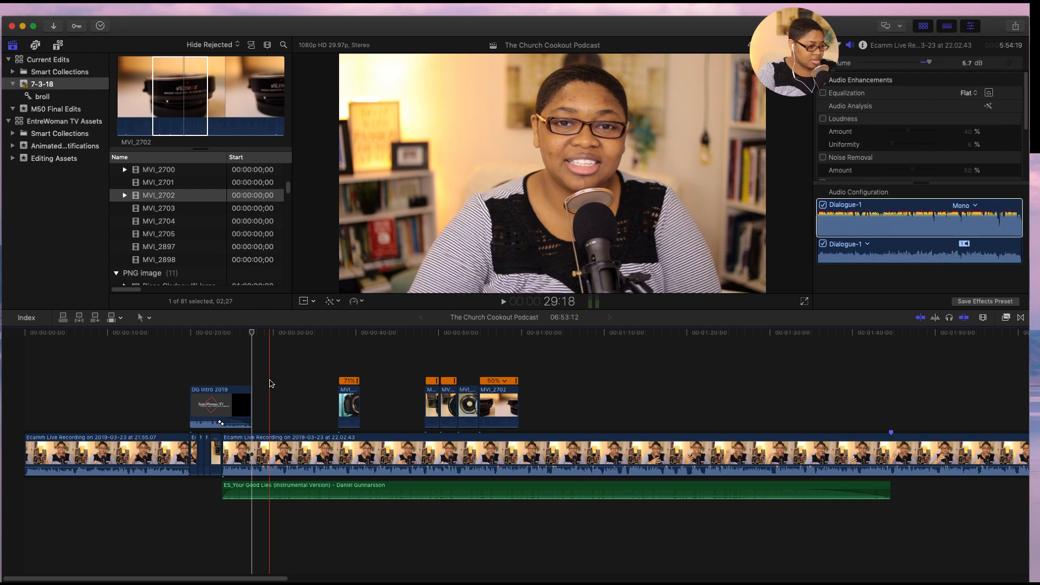
- Add a volume keyframe at 24:11 in the DG Intro 2019 clip and lower it to -68 dB
key(super+minus)
key(super+minus)
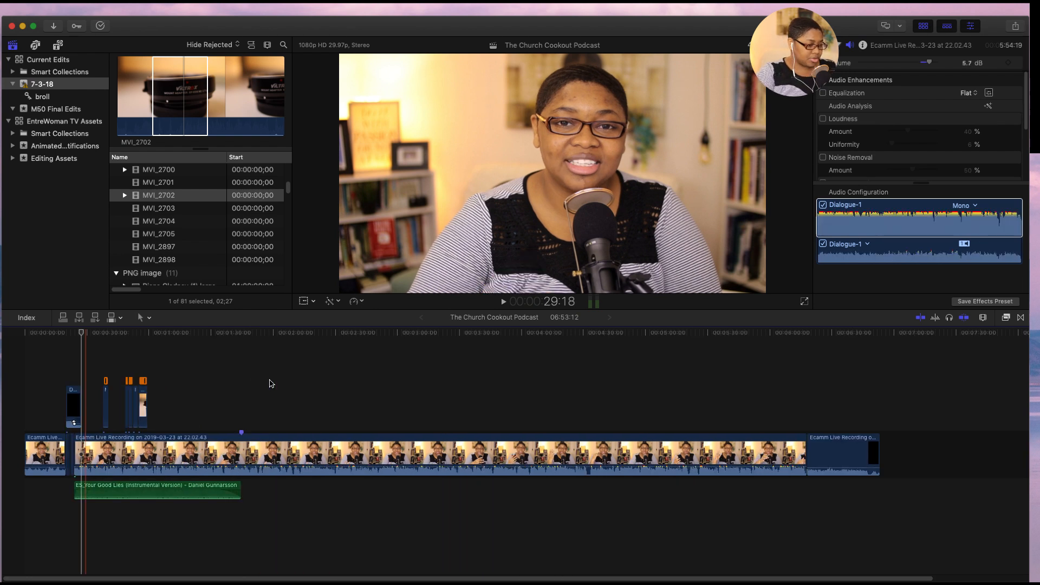
key(super+equal)
key(super+equal)
key(super+equal)
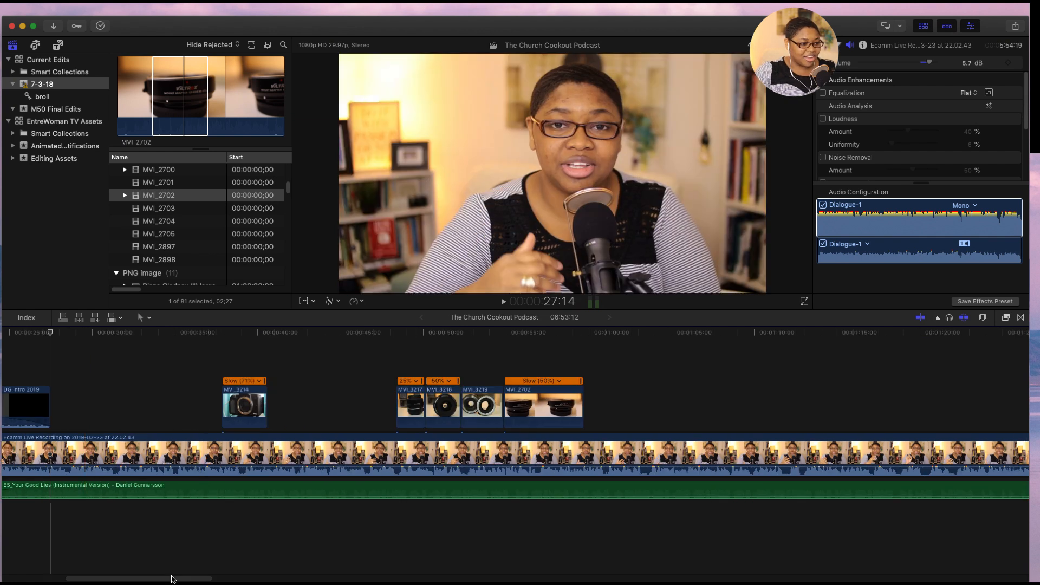
drag(168, 575, 91, 576)
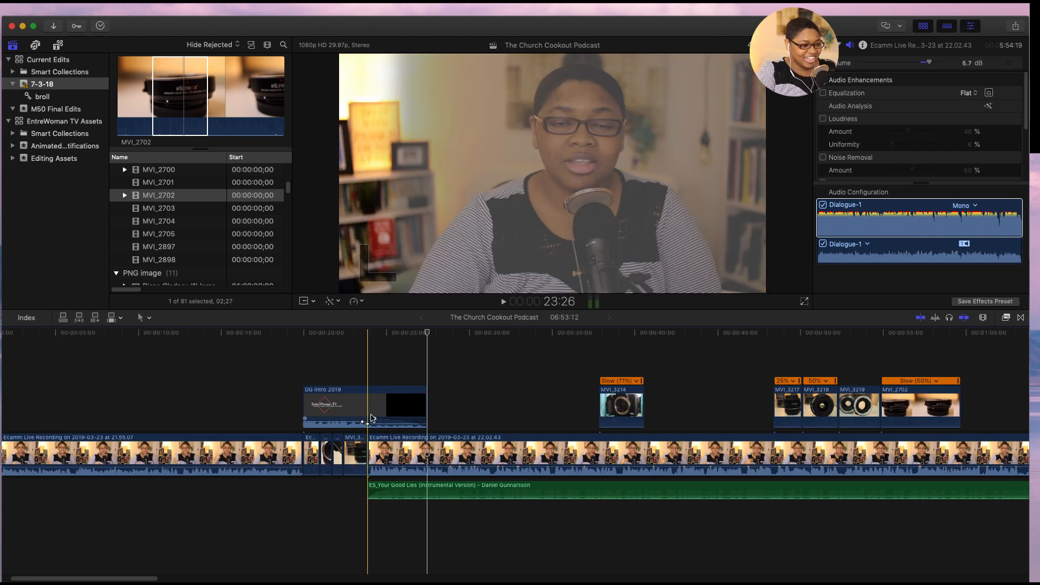
key(super+equal)
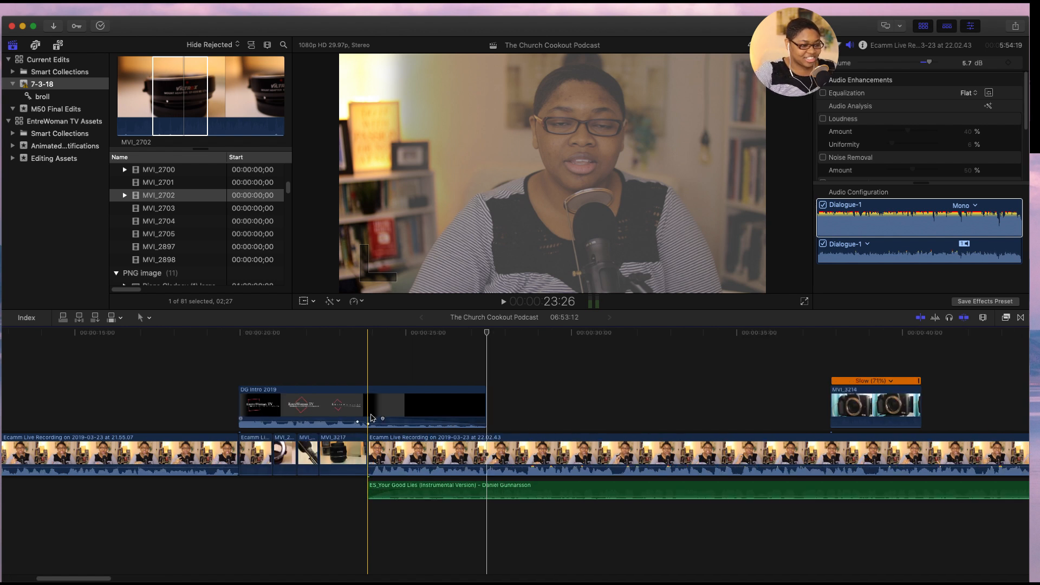
drag(372, 418, 370, 428)
key(space)
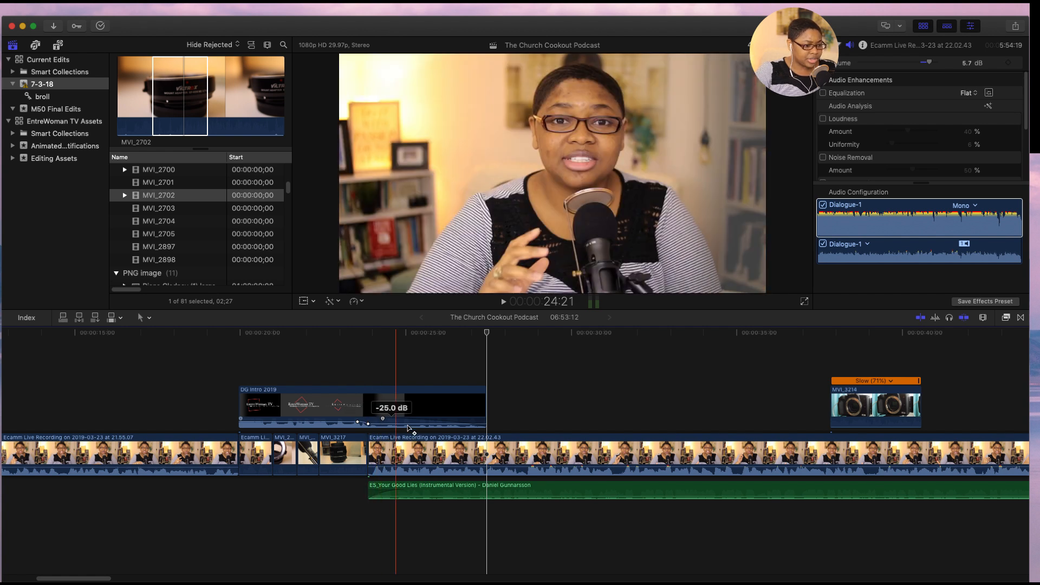
click(388, 425)
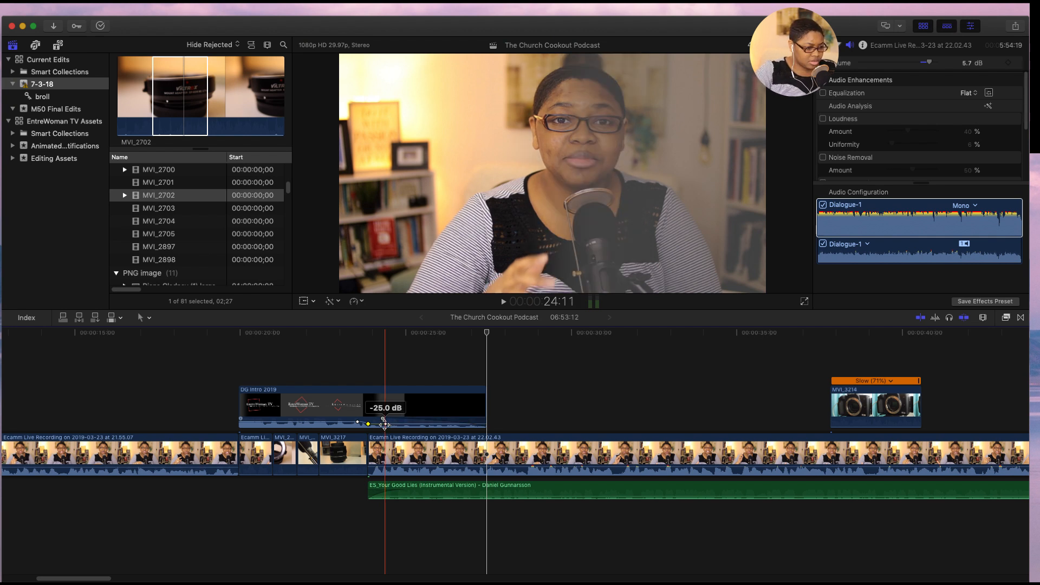
alt+click(385, 426)
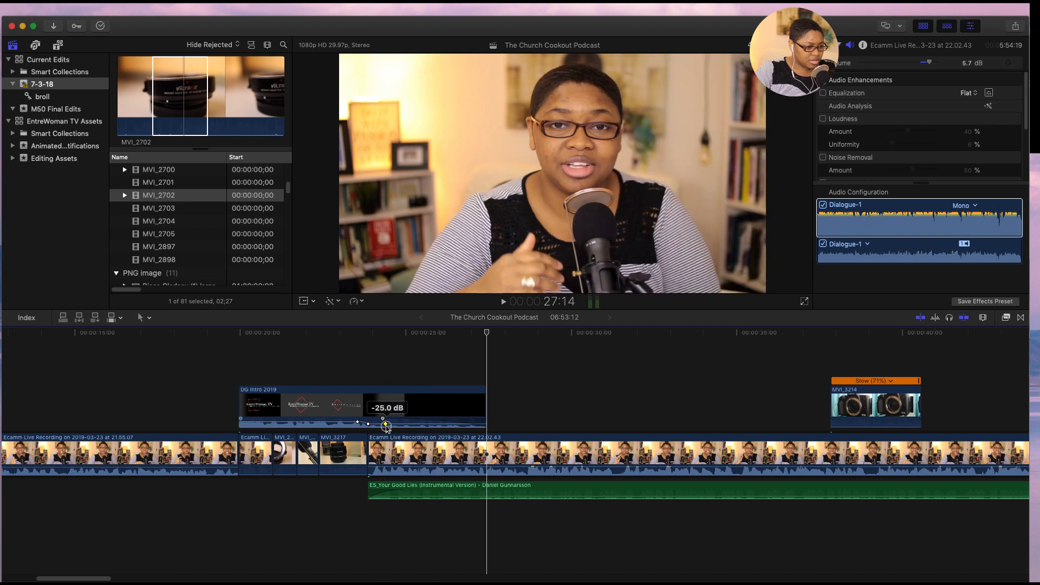
drag(387, 428, 389, 425)
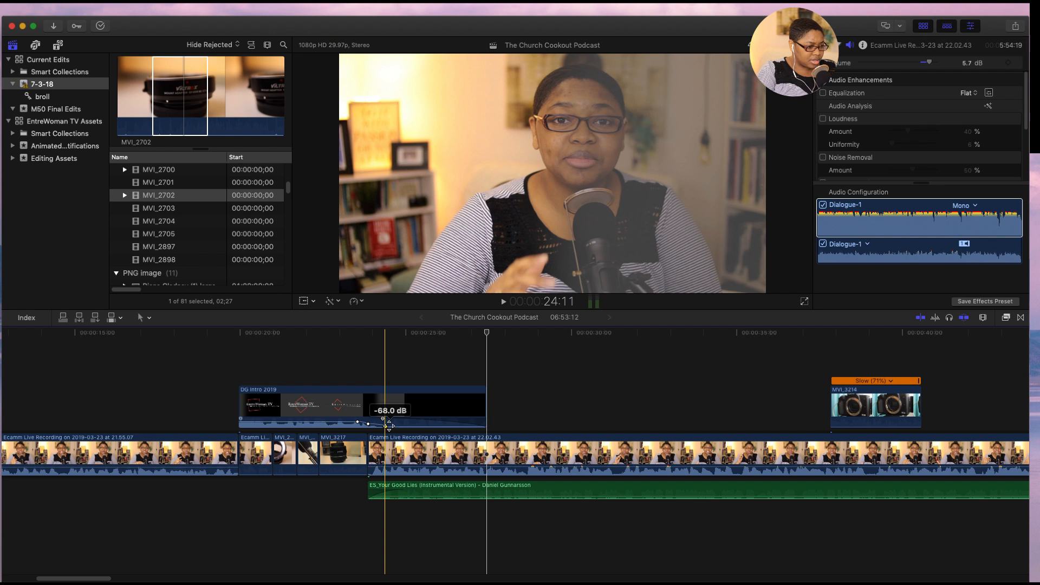
- Raise the DG Intro 2019 clip's volume keyframe at 24:11 to -28 dB
key(super+equal)
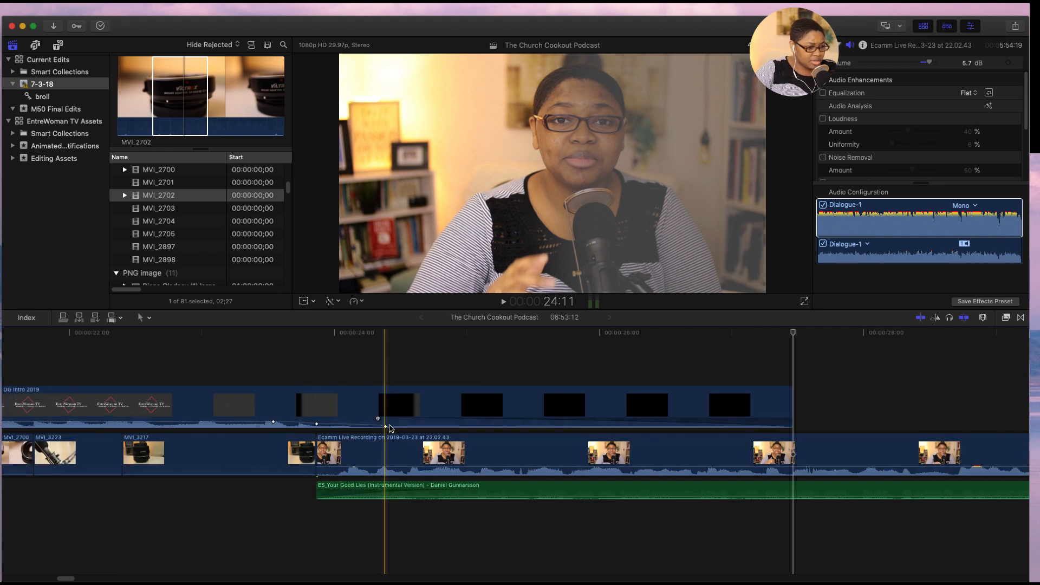
mouse_move(385, 428)
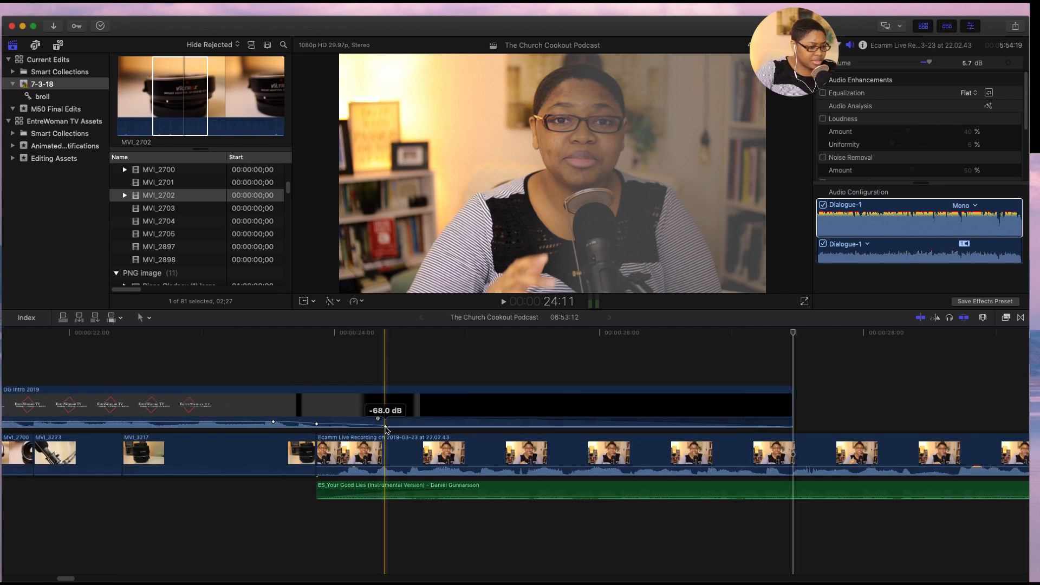
click(384, 428)
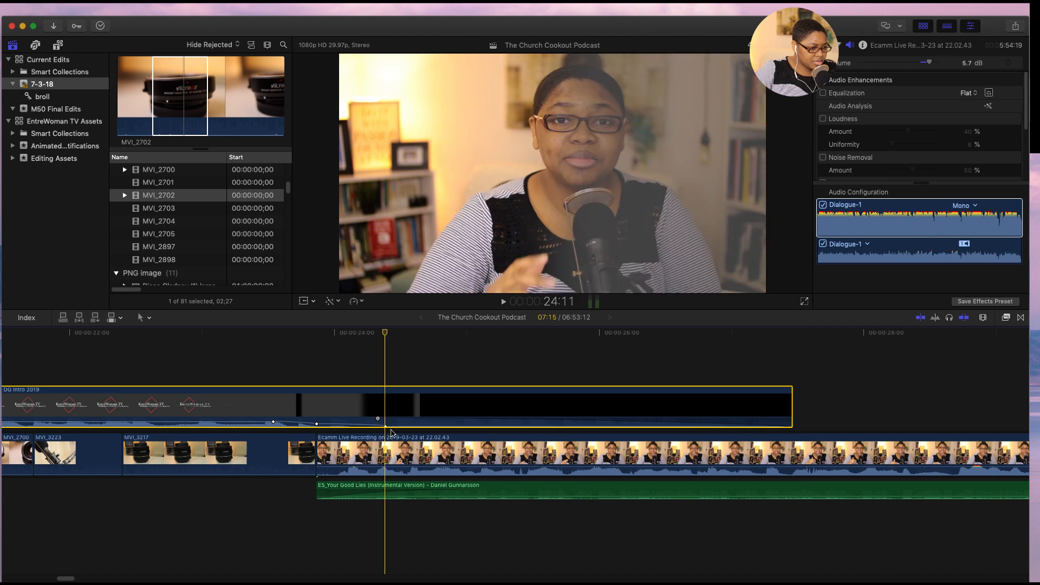
mouse_move(386, 427)
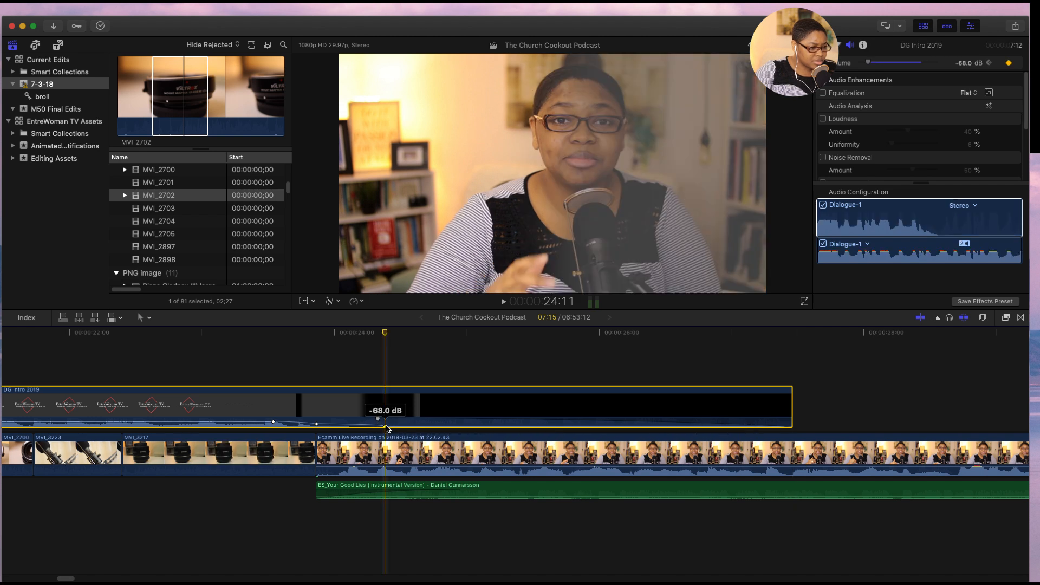
drag(385, 428, 385, 423)
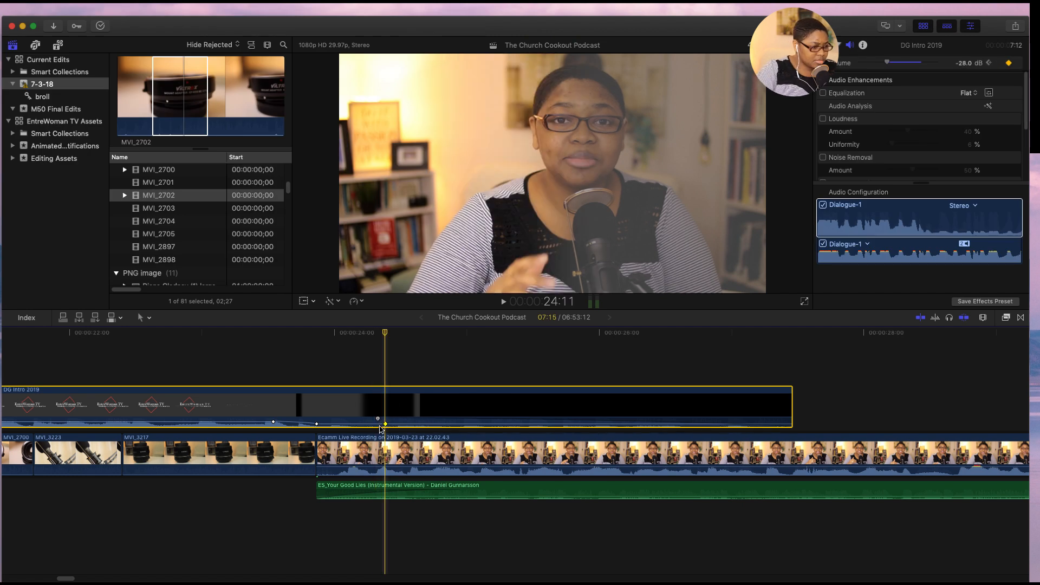
key(super+equal)
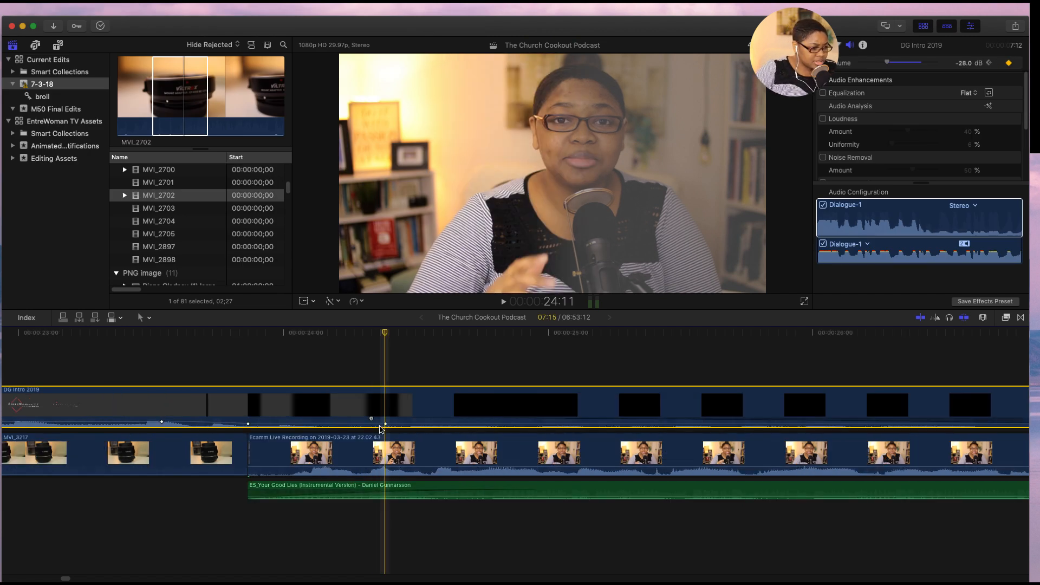
drag(248, 424, 249, 426)
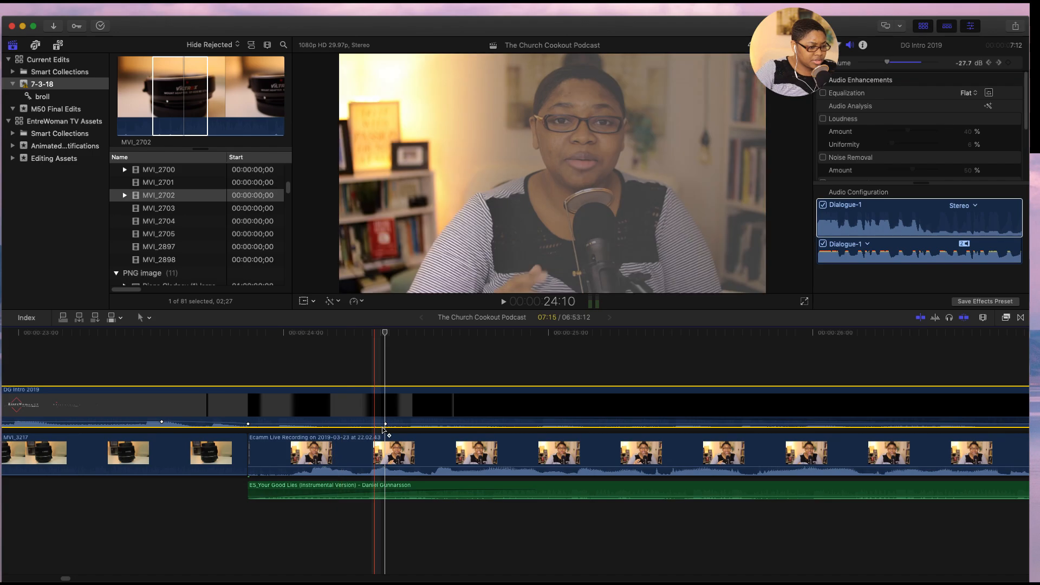
drag(386, 425, 386, 426)
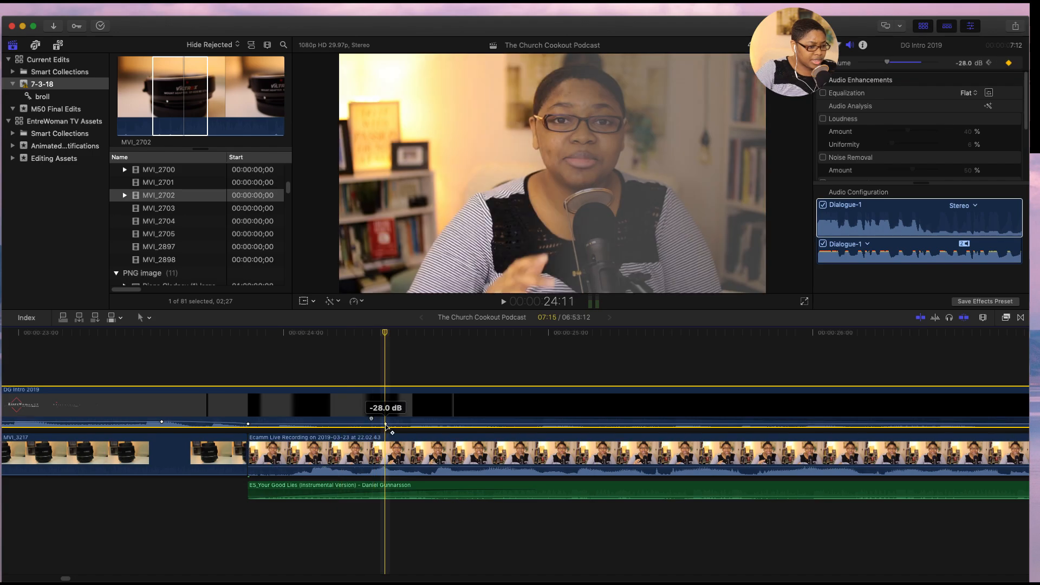
click(385, 425)
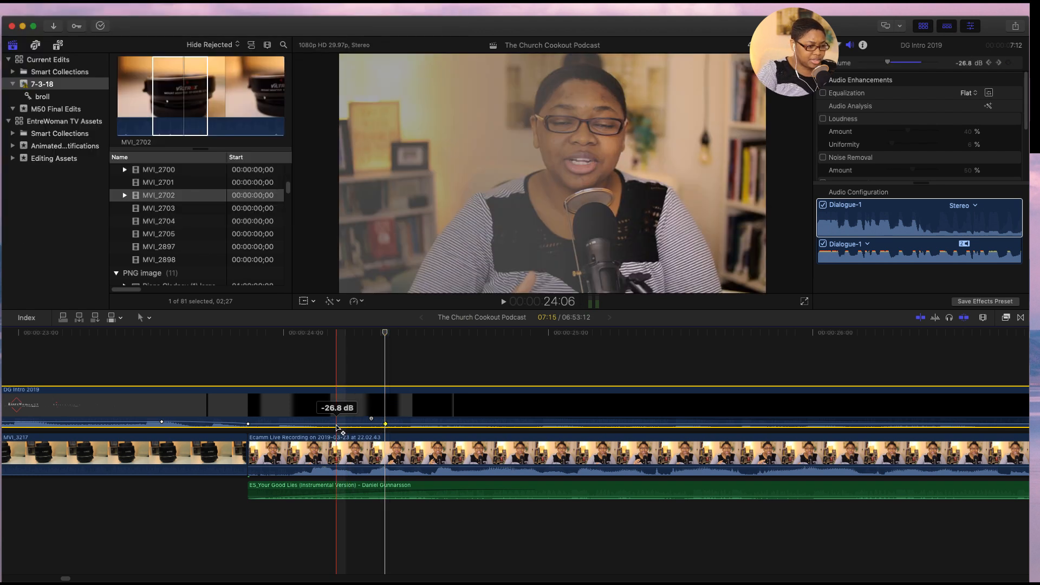
- Play the timeline from about 15:05 through the DG Intro 2019 clip to check its fade into the speech and music
key(super+minus)
key(super+minus)
key(super+minus)
key(super+minus)
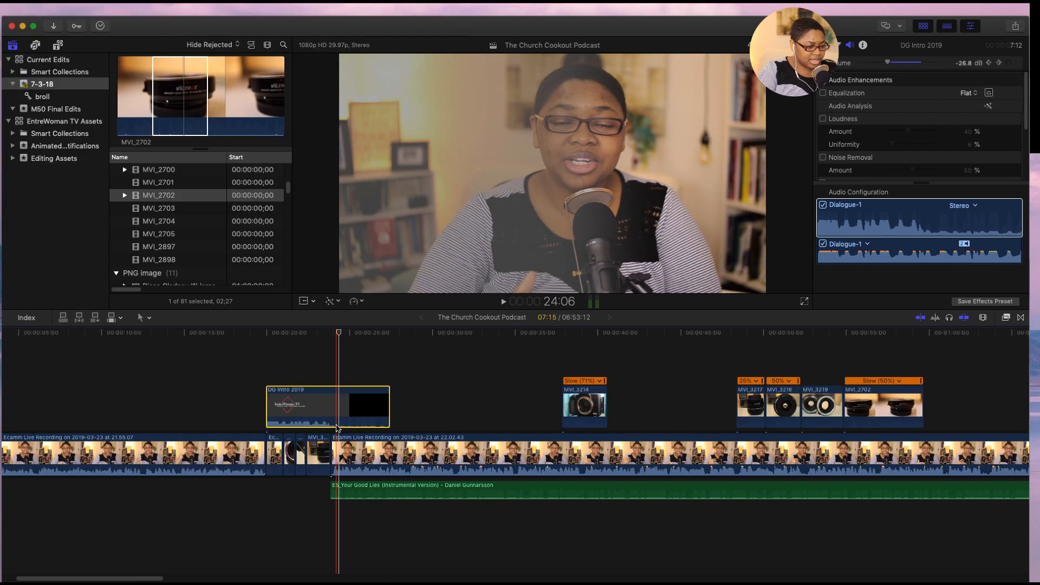
alt+click(339, 424)
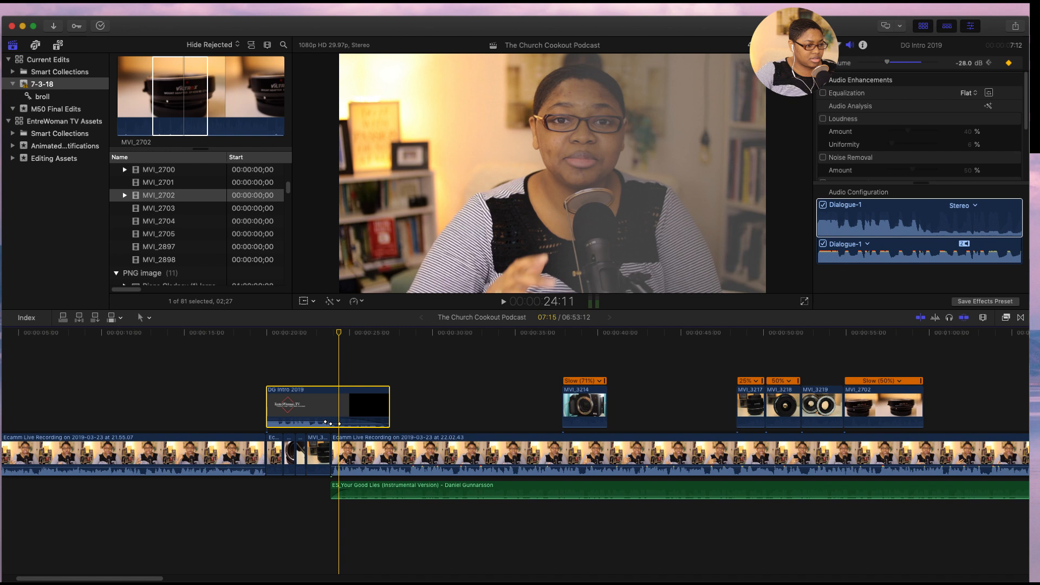
click(188, 333)
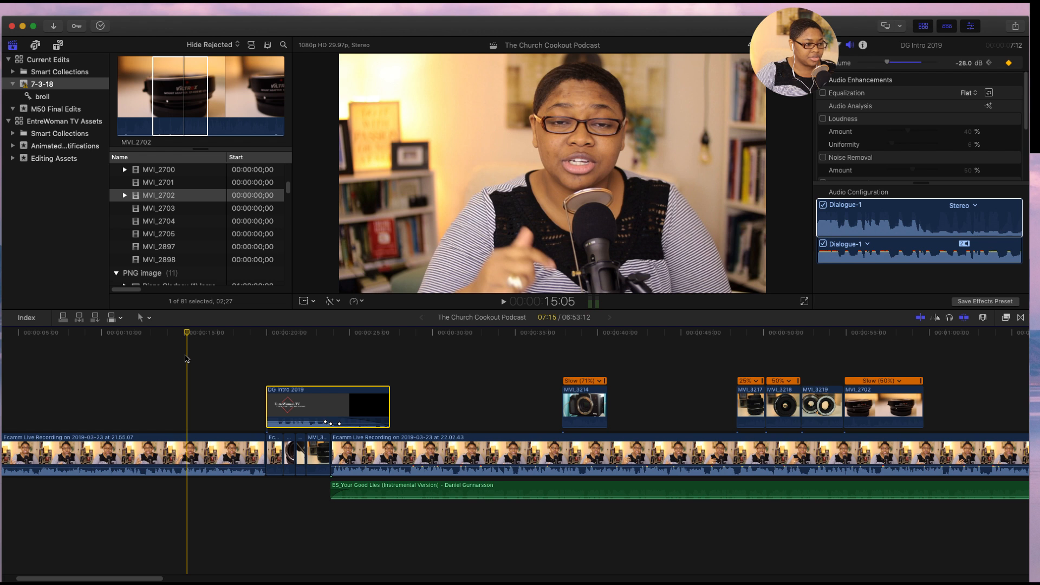
key(space)
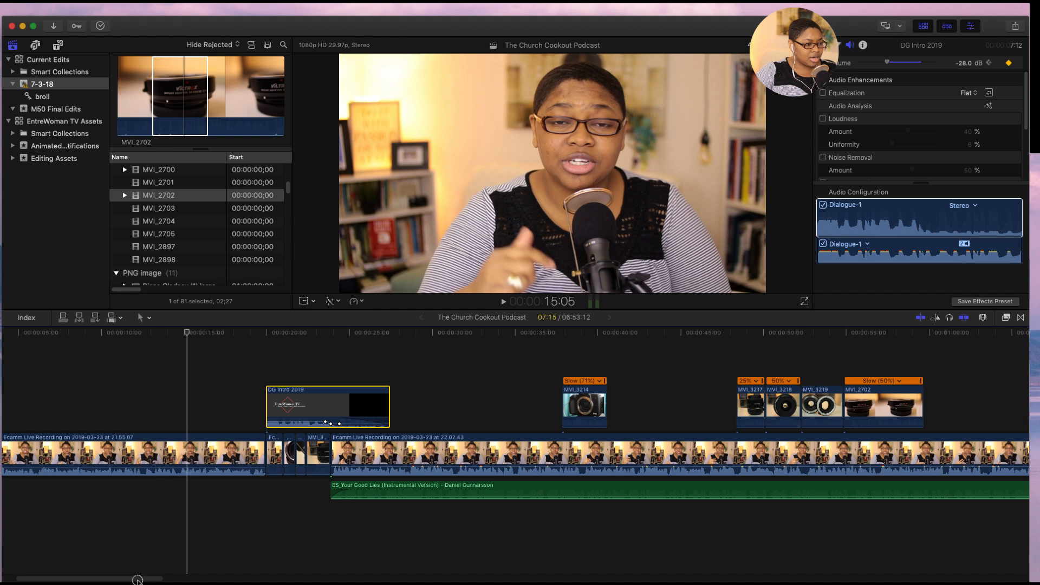
drag(137, 580, 142, 579)
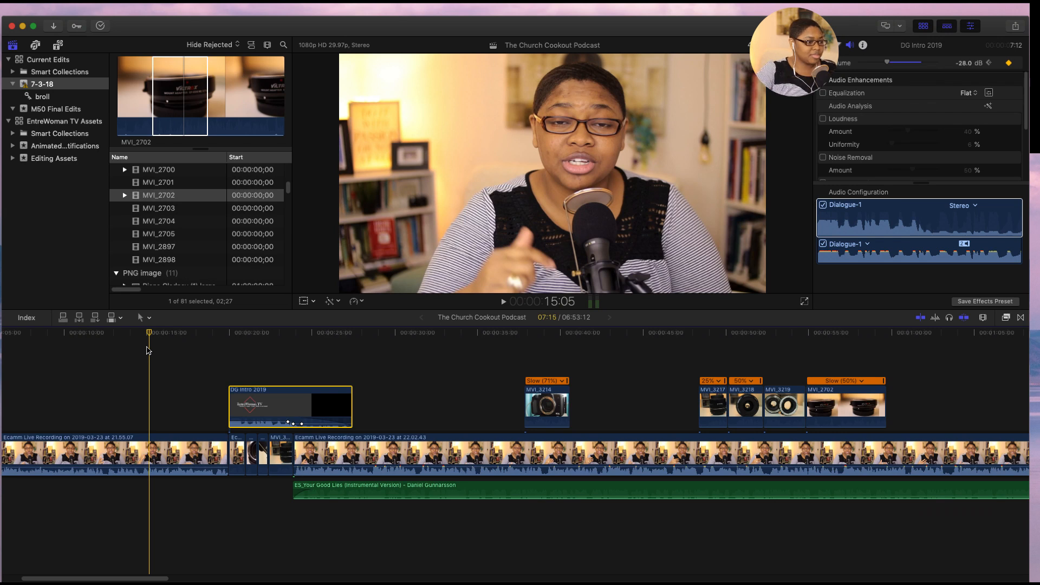
click(147, 349)
key(space)
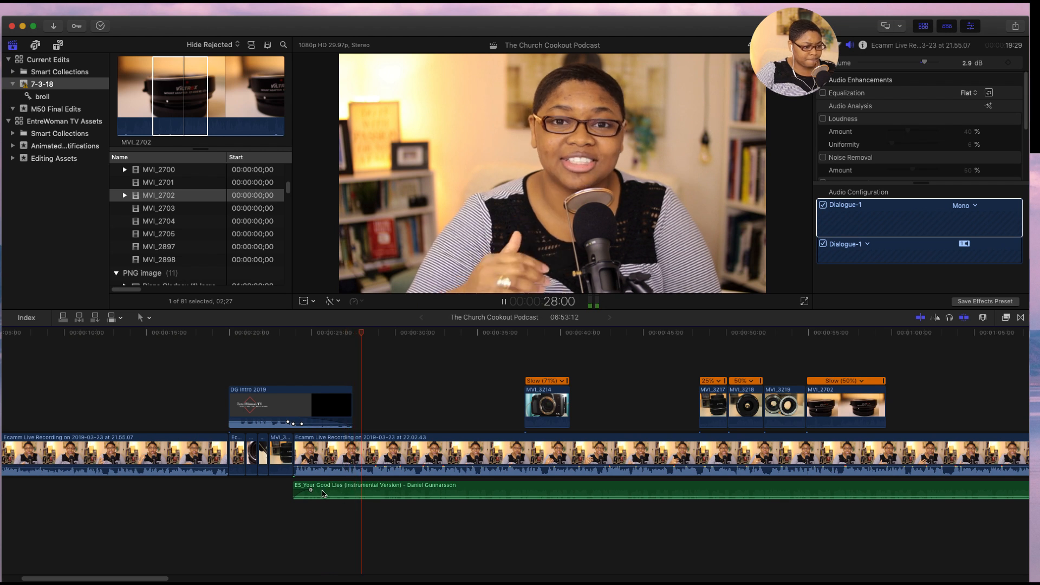
- Set the volume of the ES_Your Good Lies music clip to -32.5 dB and play back from about 32 seconds through the b-roll clips
click(364, 488)
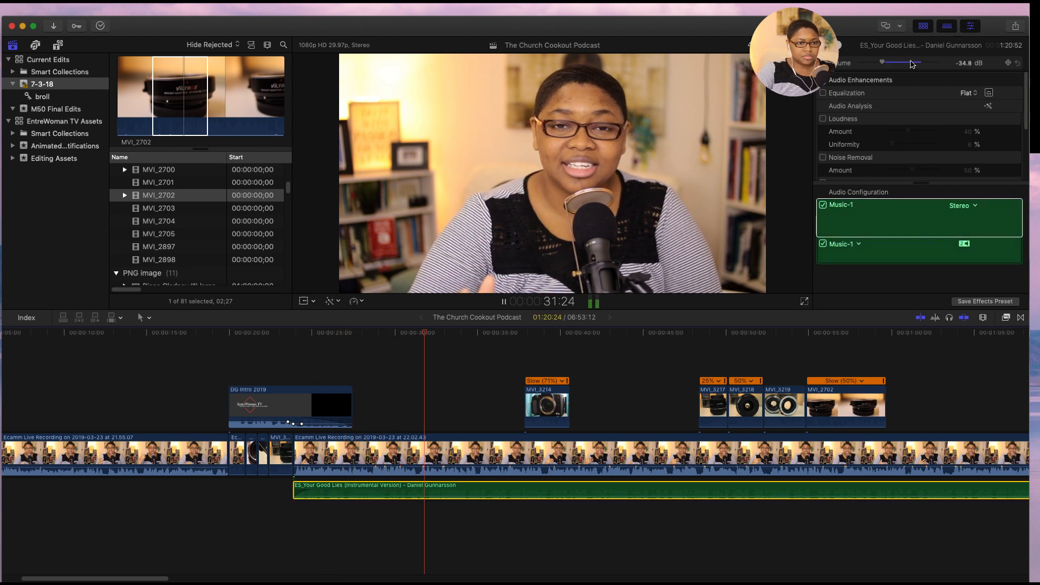
drag(884, 65, 886, 65)
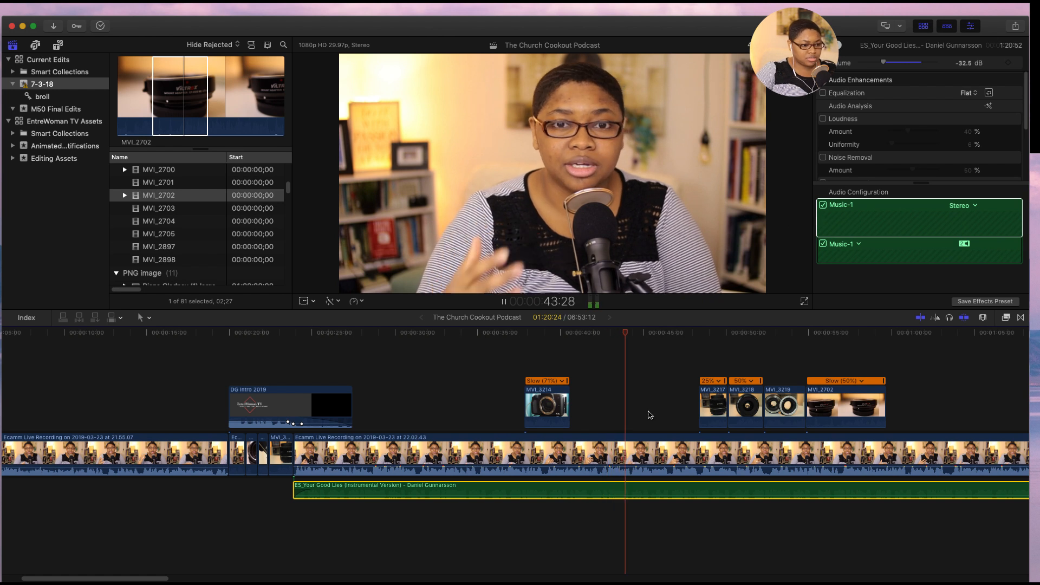
click(431, 519)
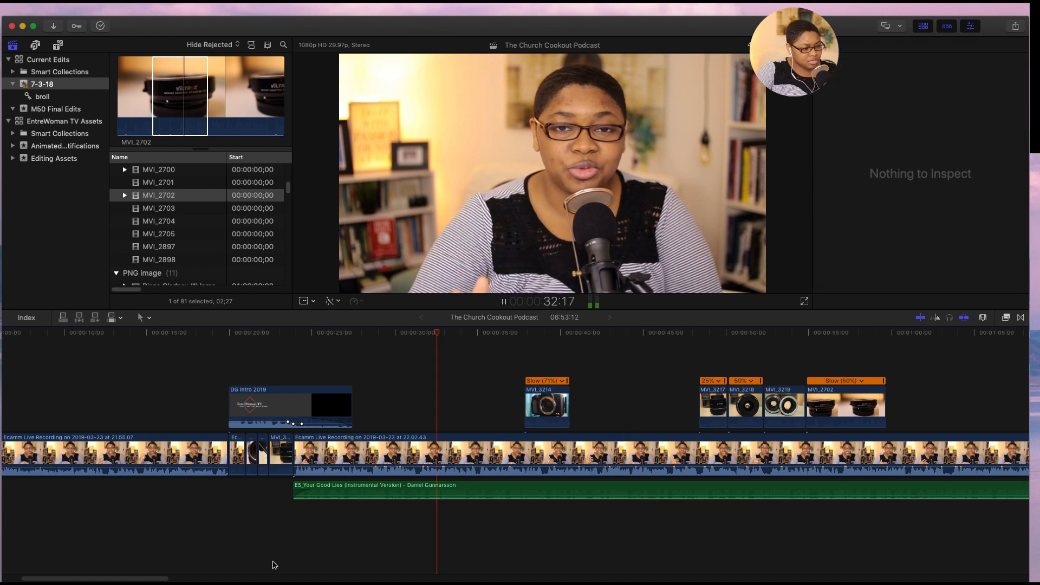
drag(158, 581, 217, 581)
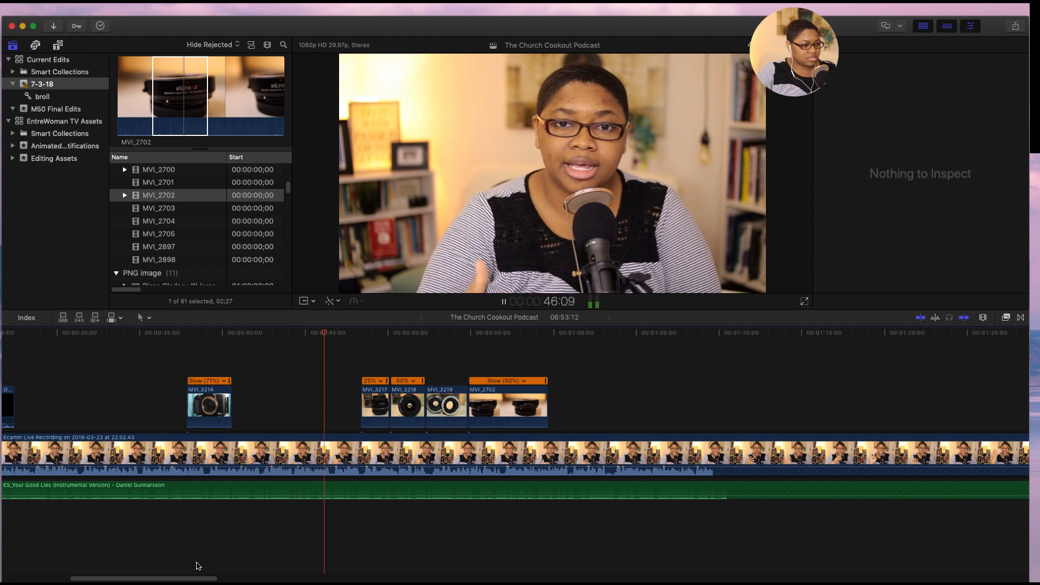
drag(184, 581, 215, 581)
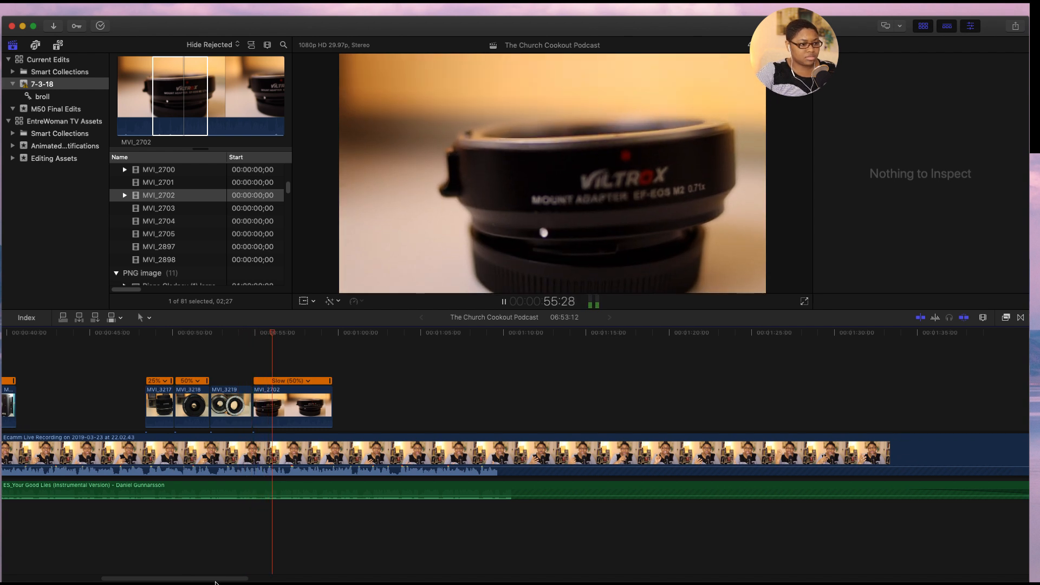
- Cut away the part of the MVI_2702 clip before about 56:15 and move the remainder against the end of MVI_3219
key(space)
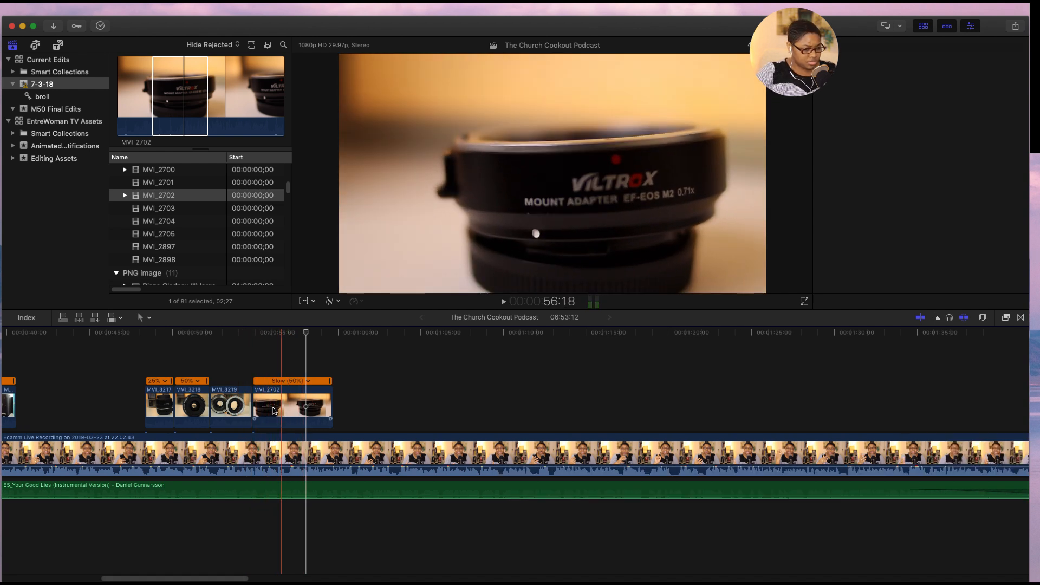
click(258, 411)
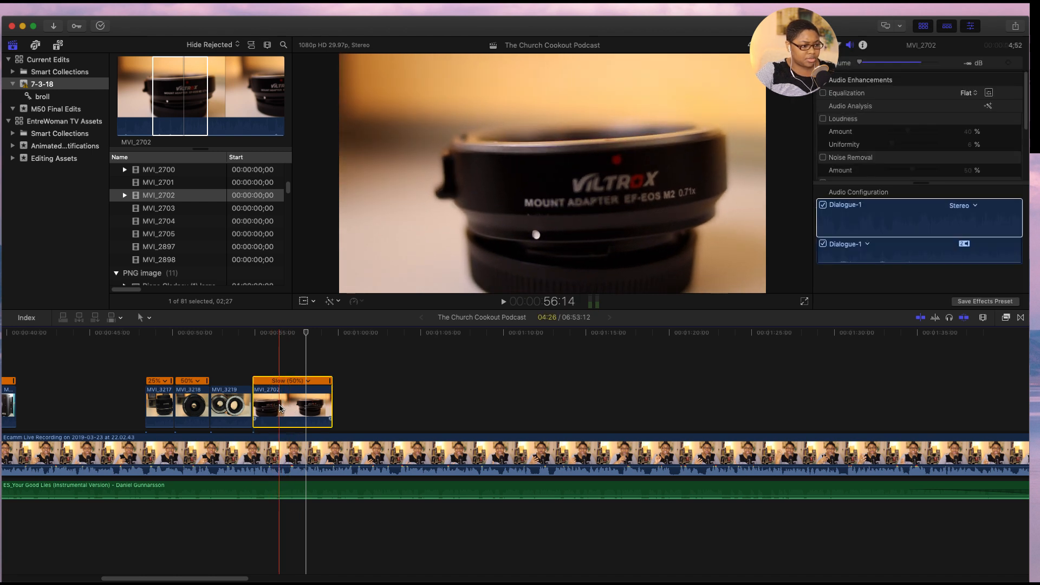
key(super+b)
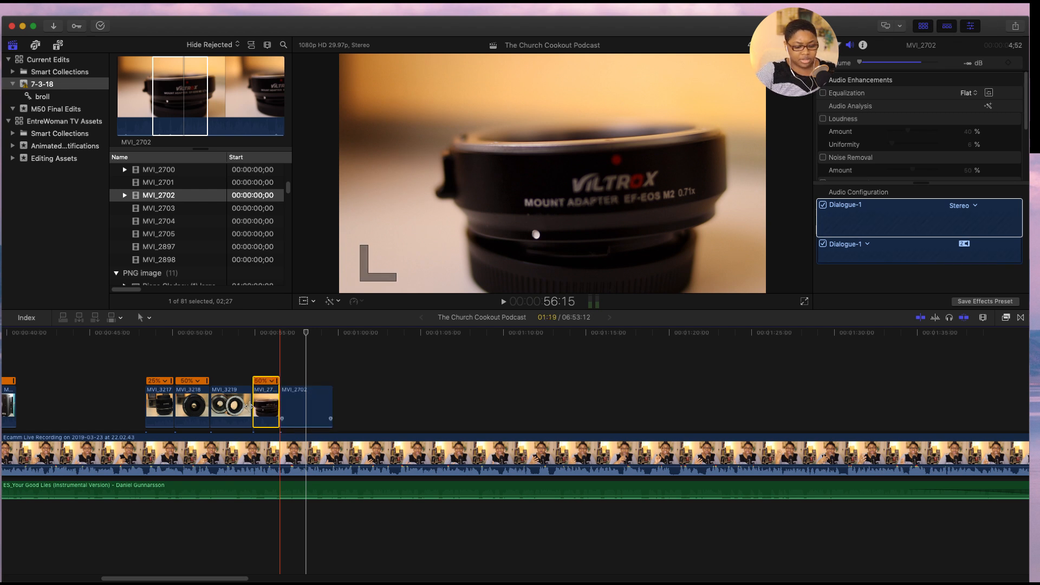
key(BackSpace)
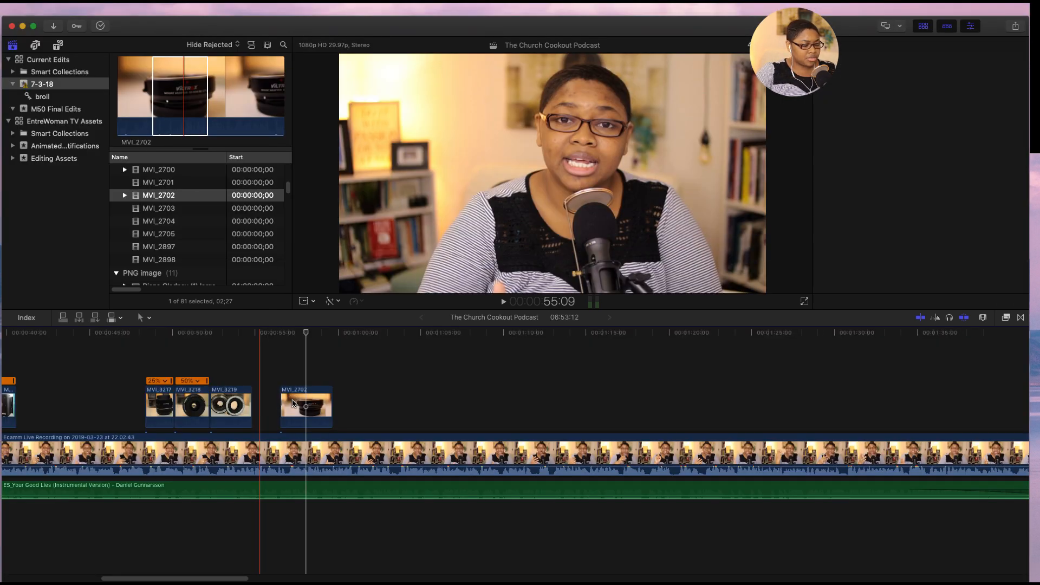
click(293, 403)
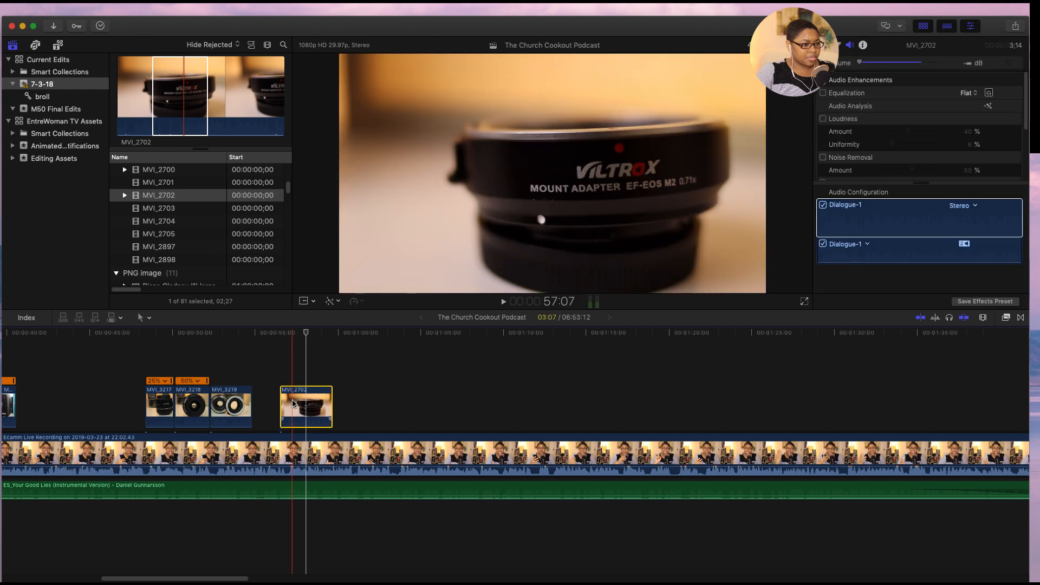
drag(293, 403, 270, 402)
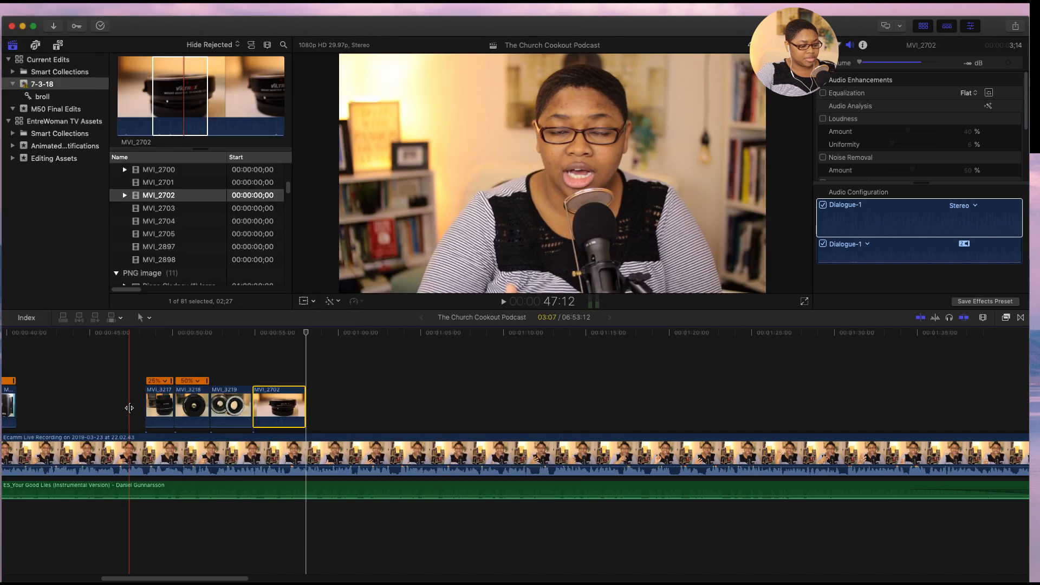
- Play the timeline from about 47:11 to about 1:44:27 to check the b-roll and the end of the ES_Your Good Lies music
click(129, 408)
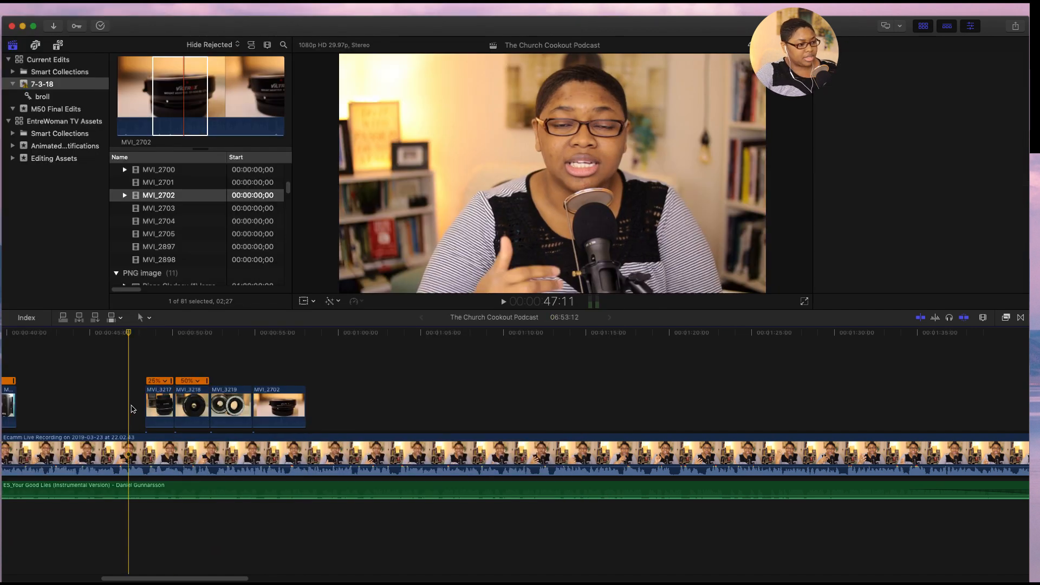
key(space)
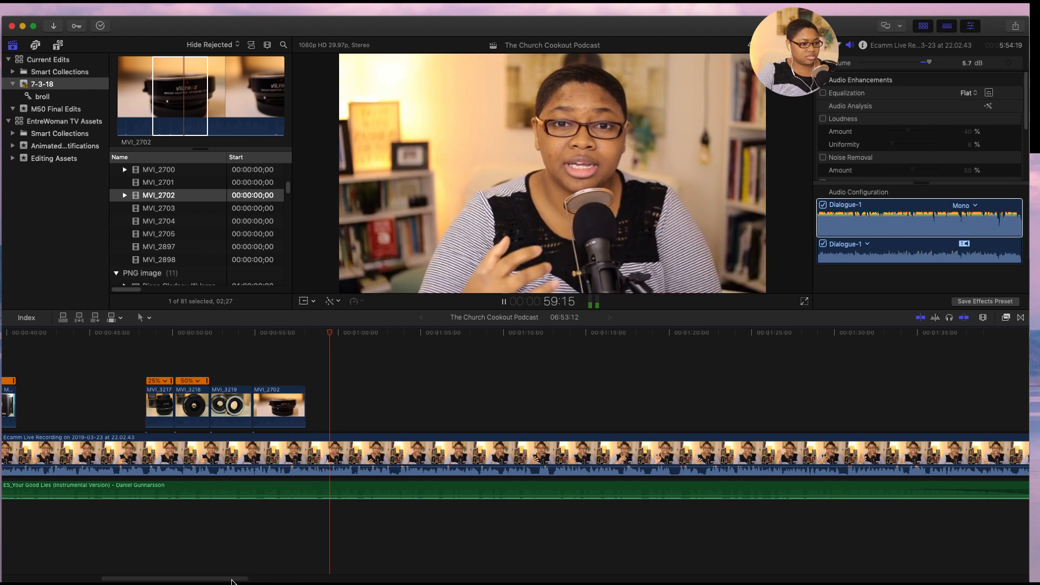
drag(232, 580, 278, 580)
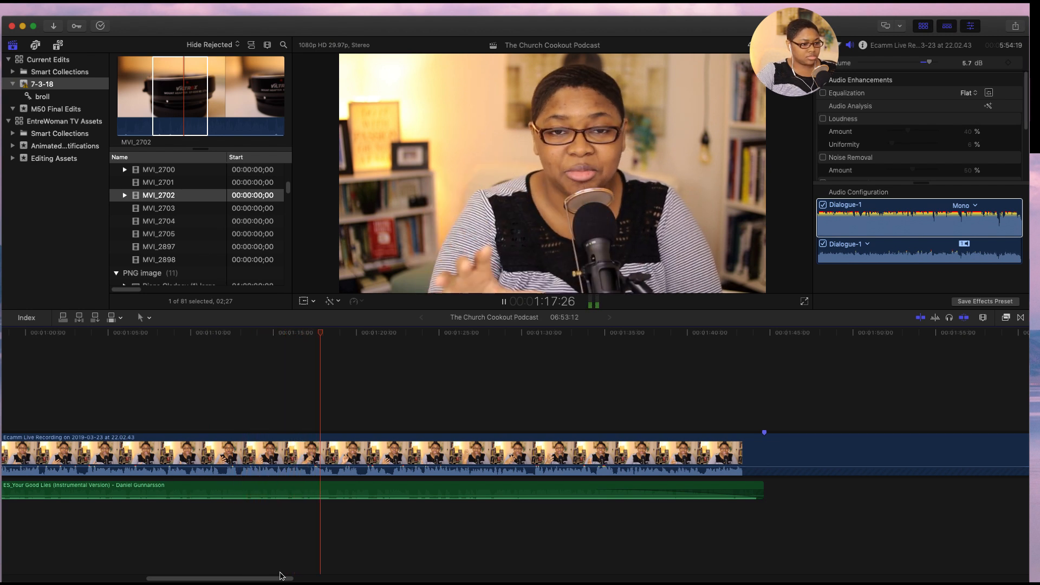
drag(278, 581, 320, 581)
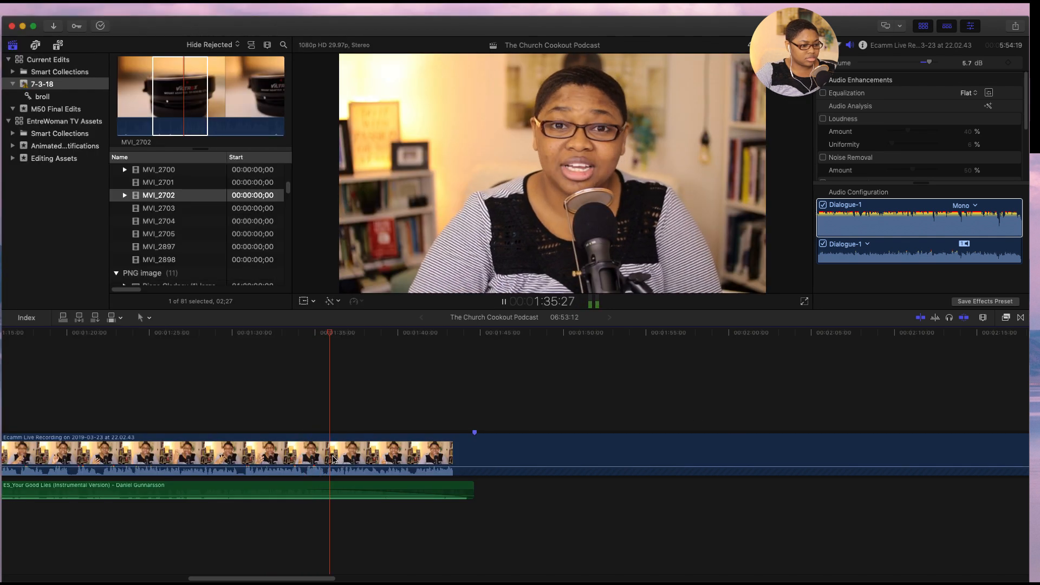
drag(315, 579, 337, 579)
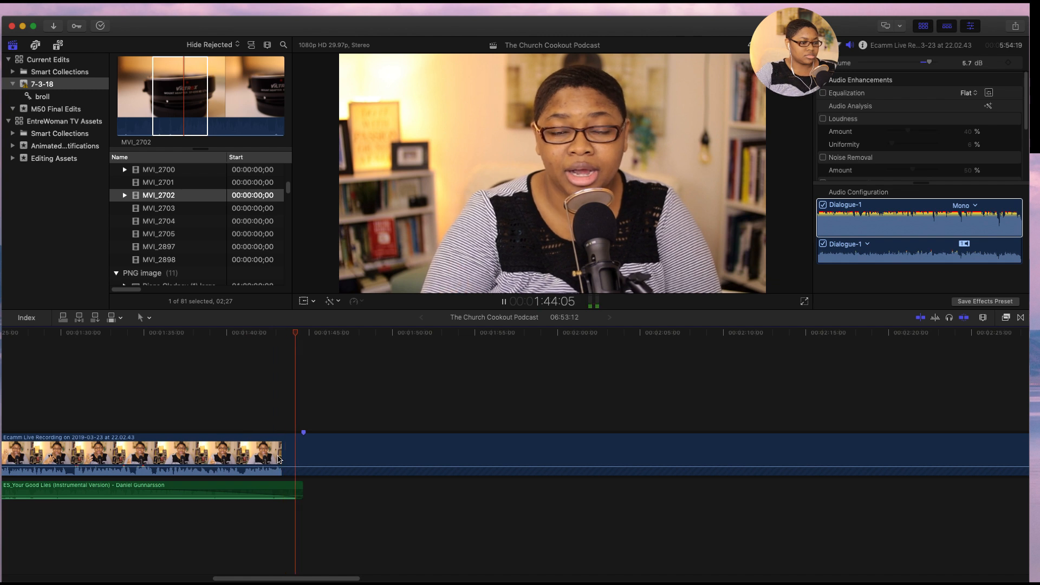
key(space)
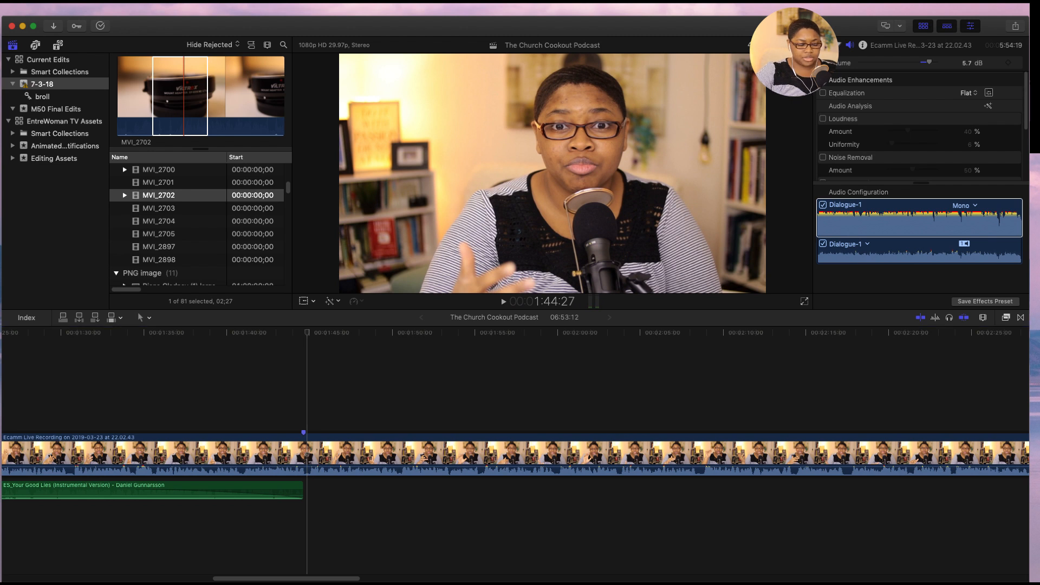
- Switch to the Epidemic Sound playlist in the browser and narrow its window to uncover more of the desktop
key(super+Tab)
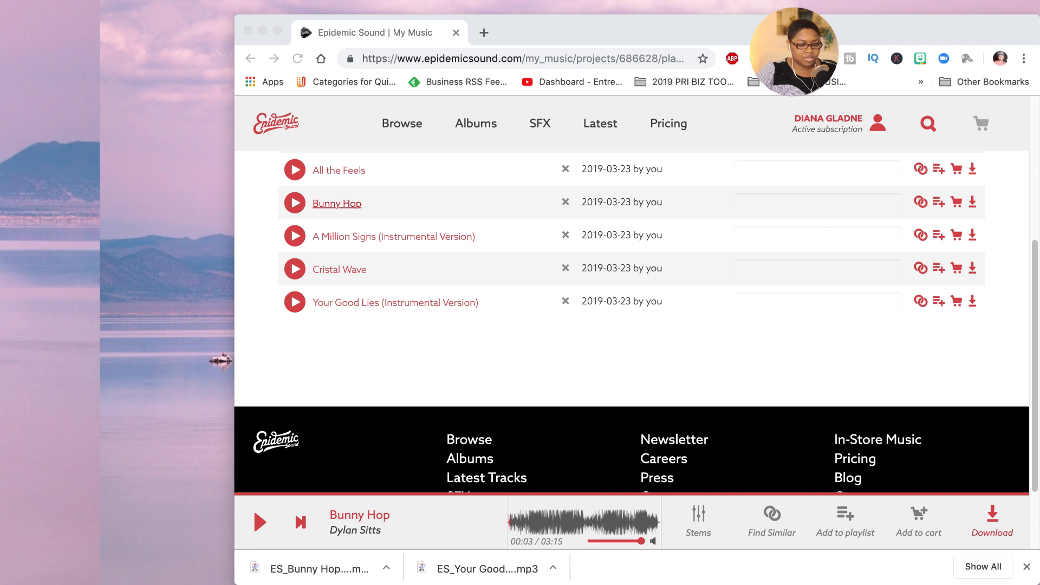
click(446, 355)
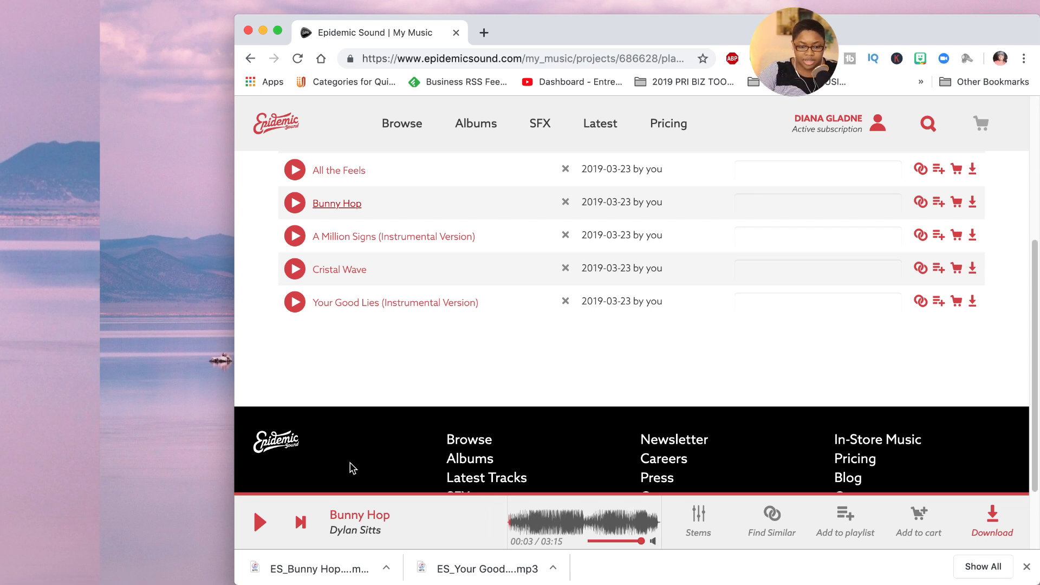
click(122, 434)
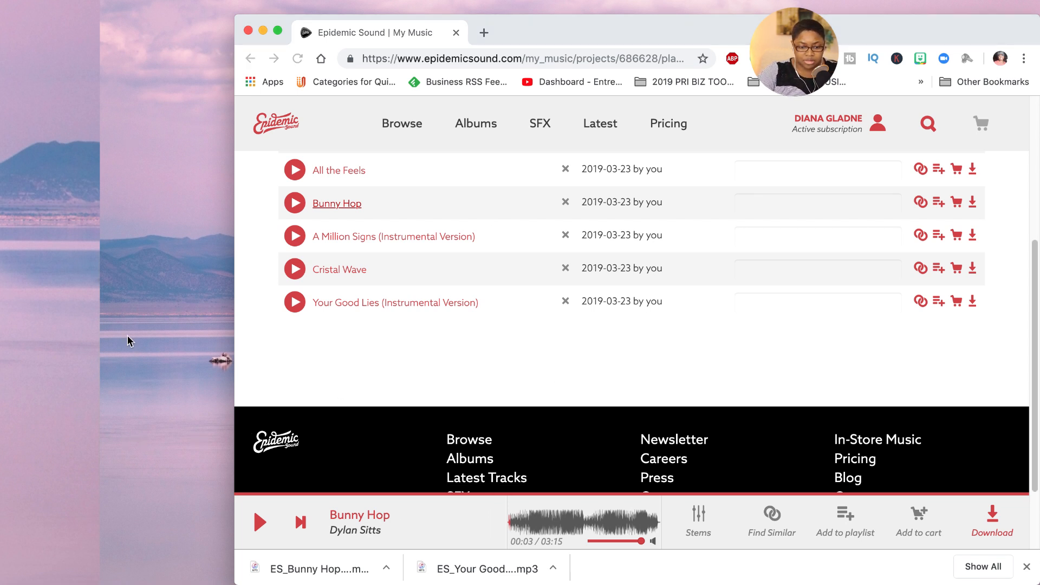
click(136, 347)
click(160, 346)
click(192, 372)
click(230, 373)
drag(230, 374, 181, 374)
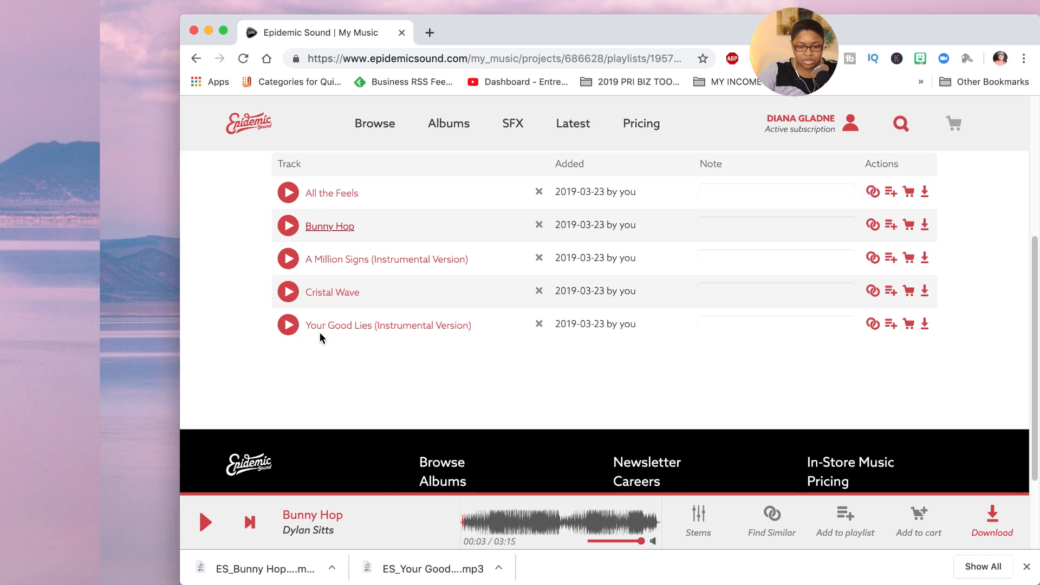
drag(181, 402, 272, 404)
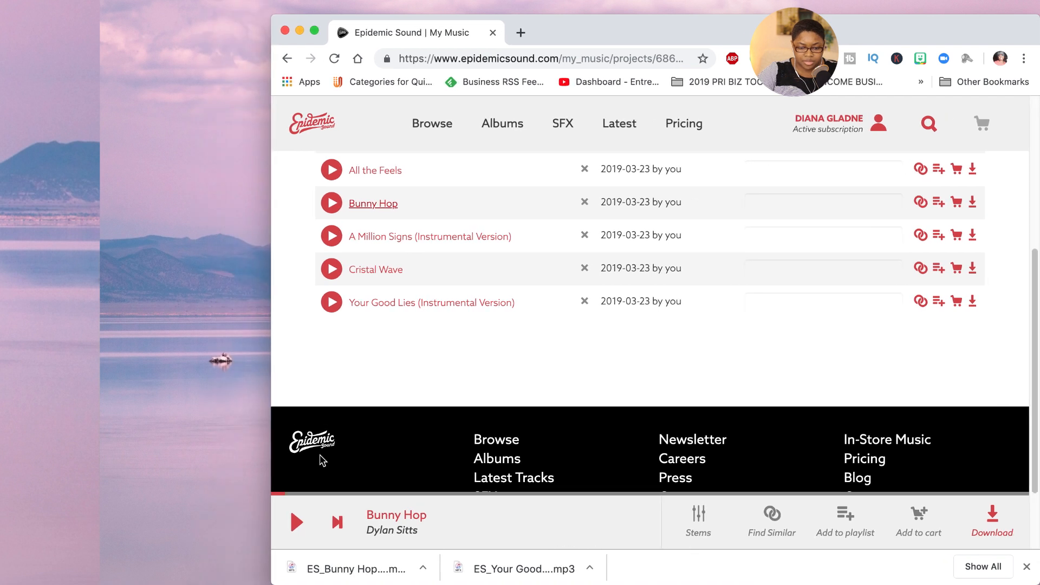
- Preview the Bunny Hop track and dismiss the list of downloaded files
click(297, 522)
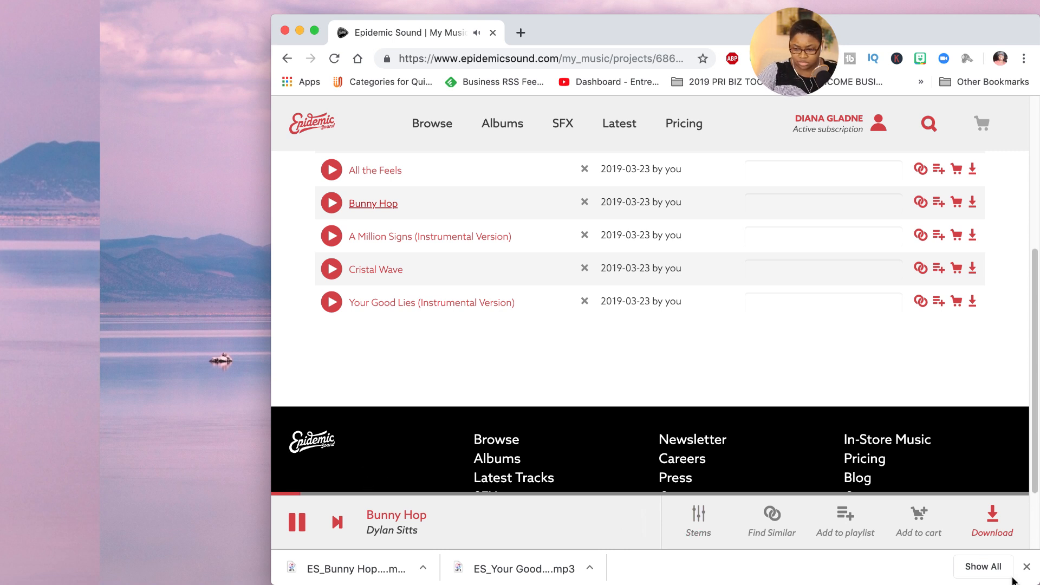
click(1028, 568)
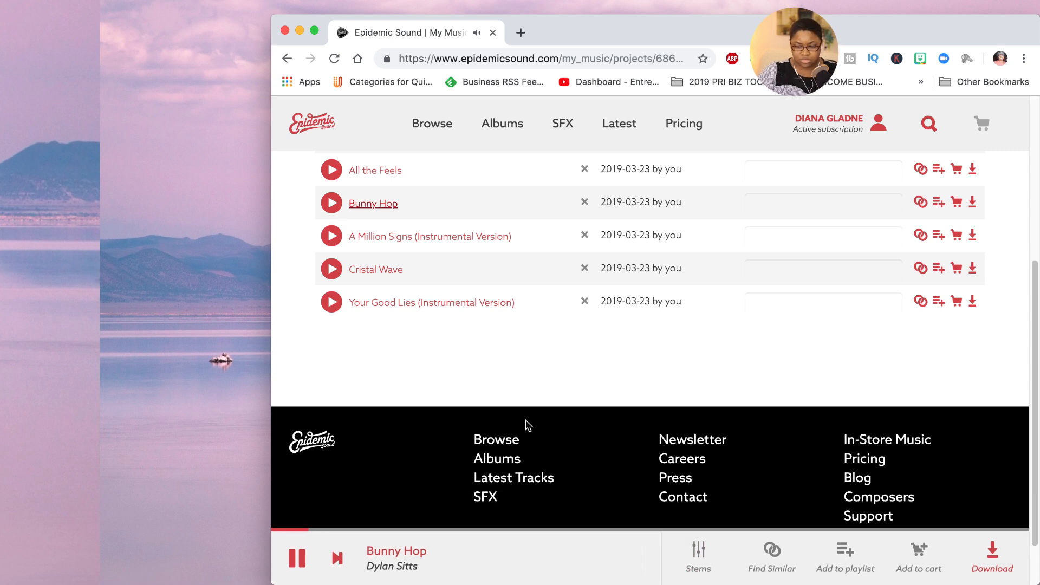
scroll(621, 394, down, 1)
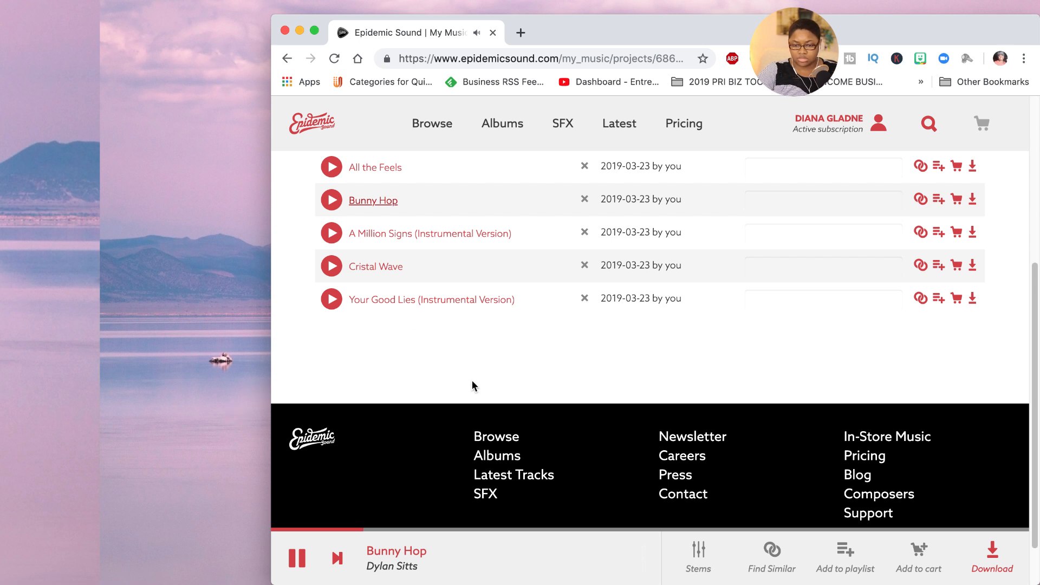
scroll(472, 382, up, 1)
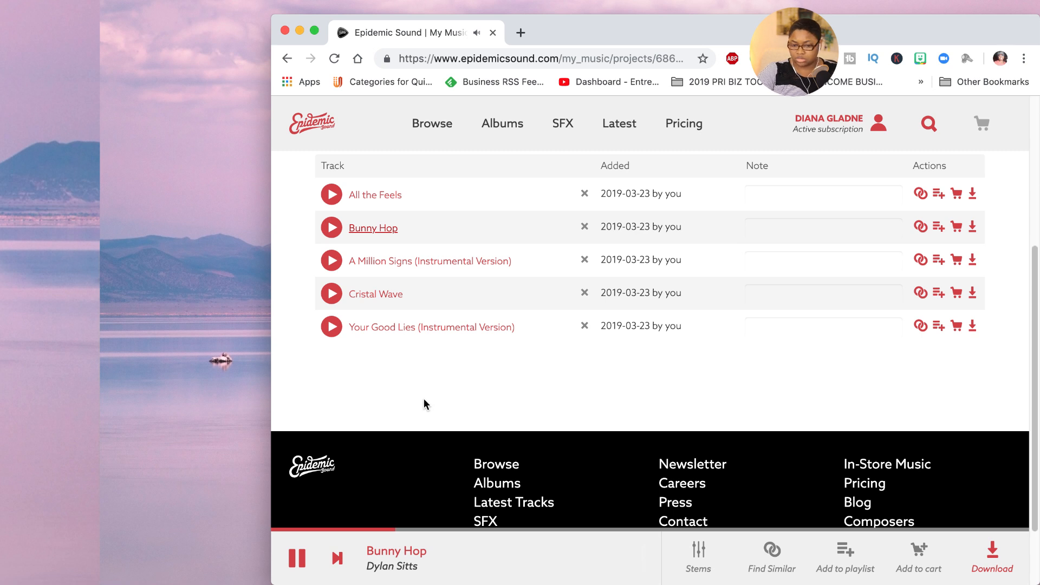
click(296, 564)
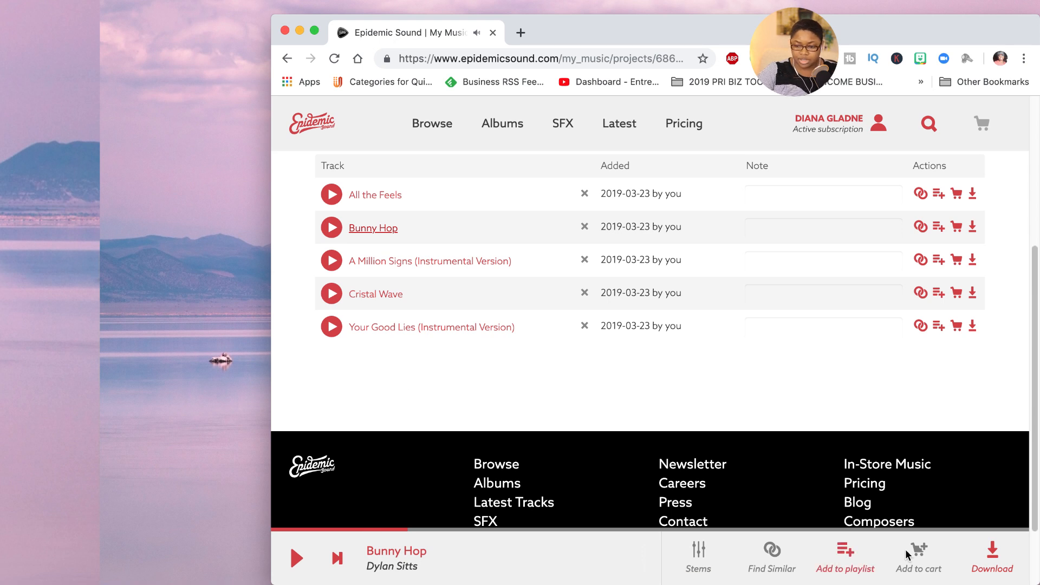
- Download the full mix of Bunny Hop and save it to the Desktop as MP3 audio
click(992, 554)
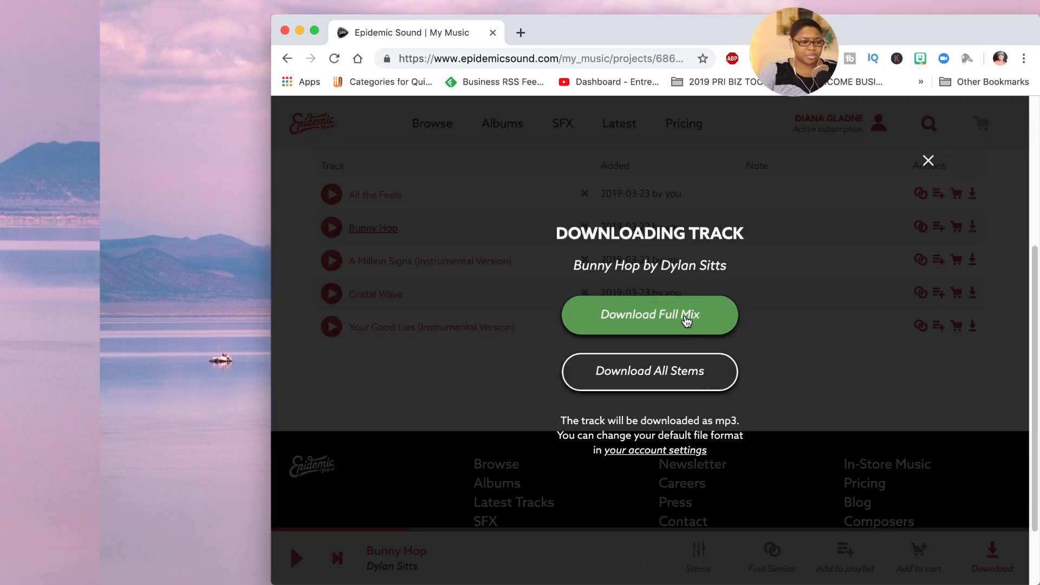
click(687, 320)
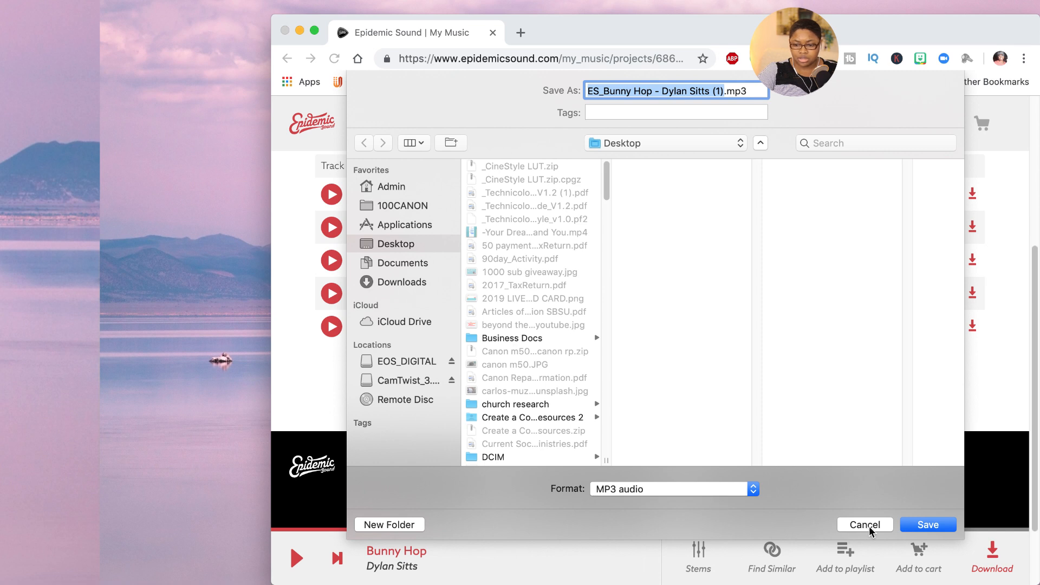
click(927, 524)
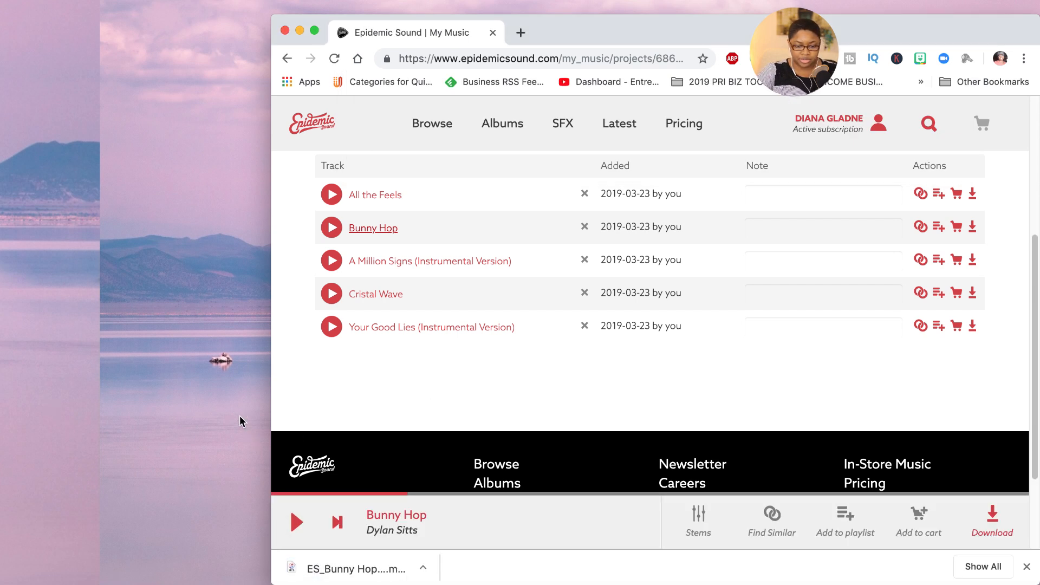
- Switch back to Final Cut Pro and add the downloaded ES_Bunny Hop track beneath the main video at about 1:44:27
click(220, 417)
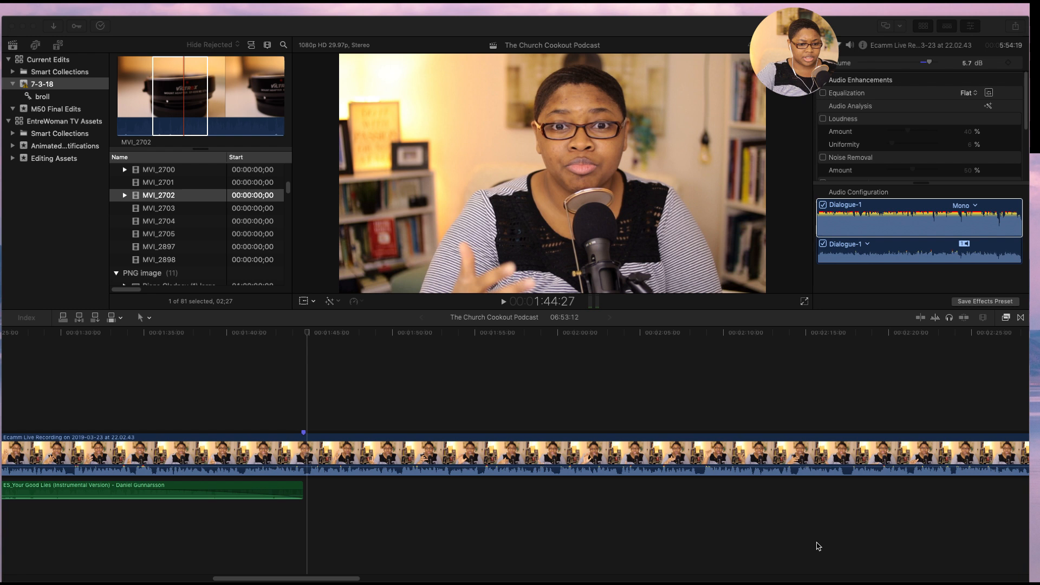
click(791, 527)
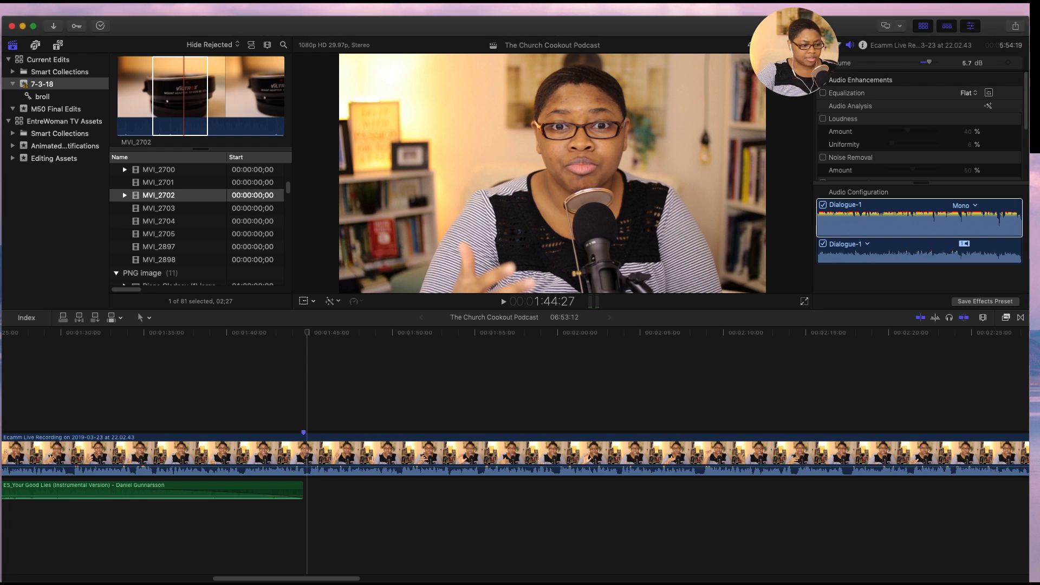
drag(309, 459, 307, 494)
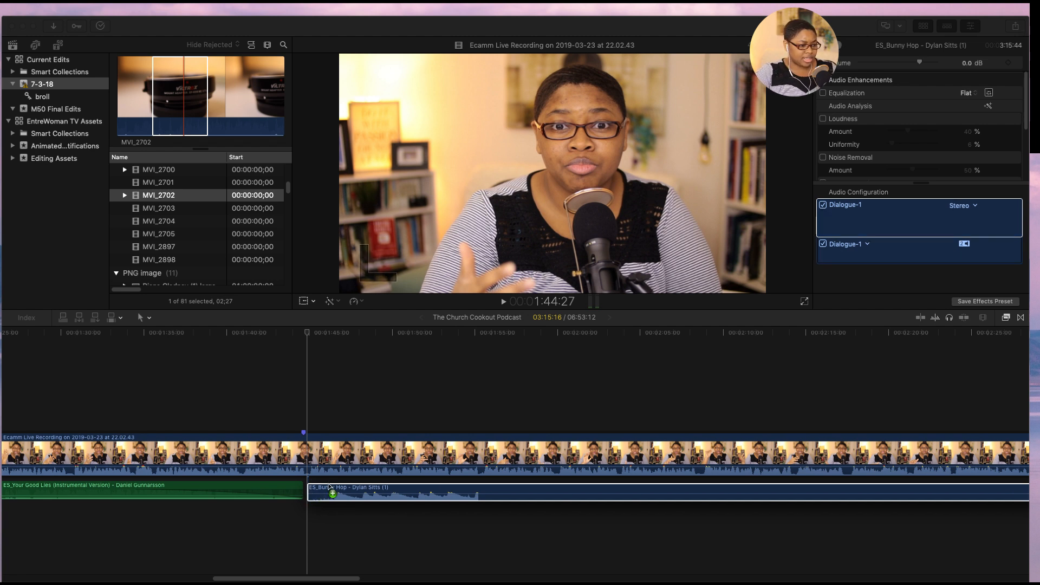
drag(328, 493, 328, 493)
click(327, 493)
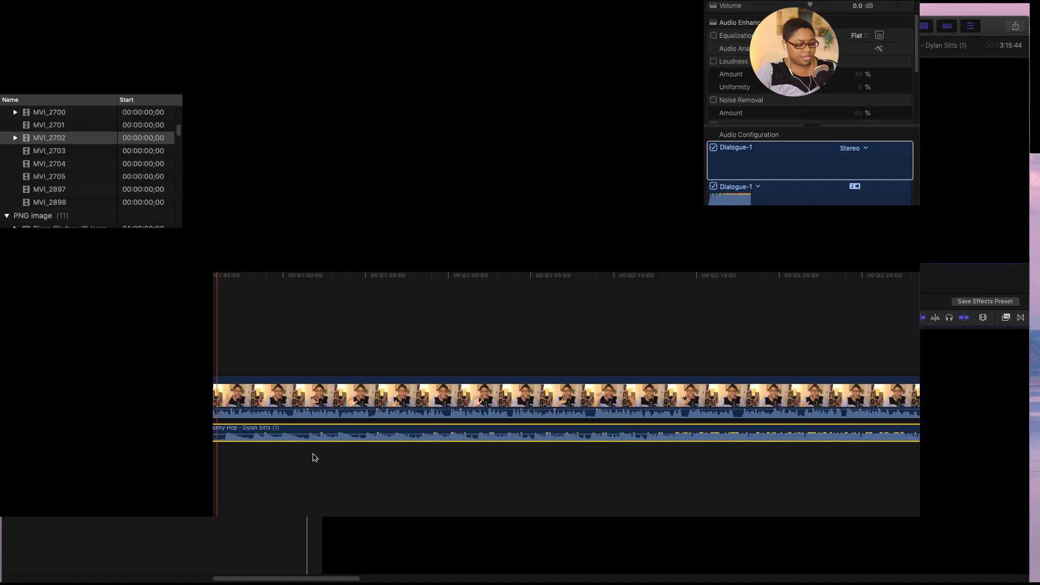
- Disable the Ecamm Live Recording clip in the timeline
click(338, 454)
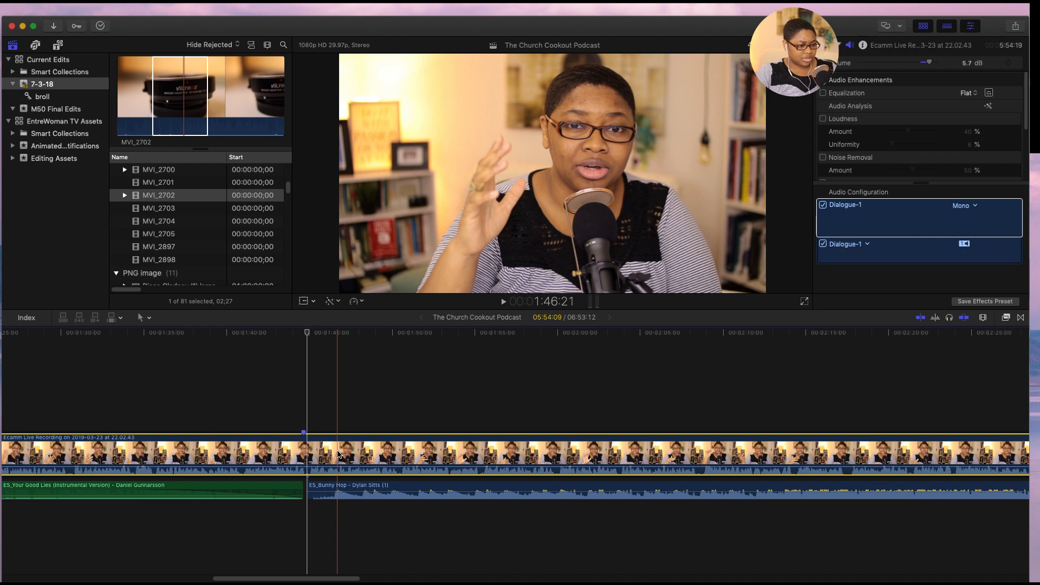
key(v)
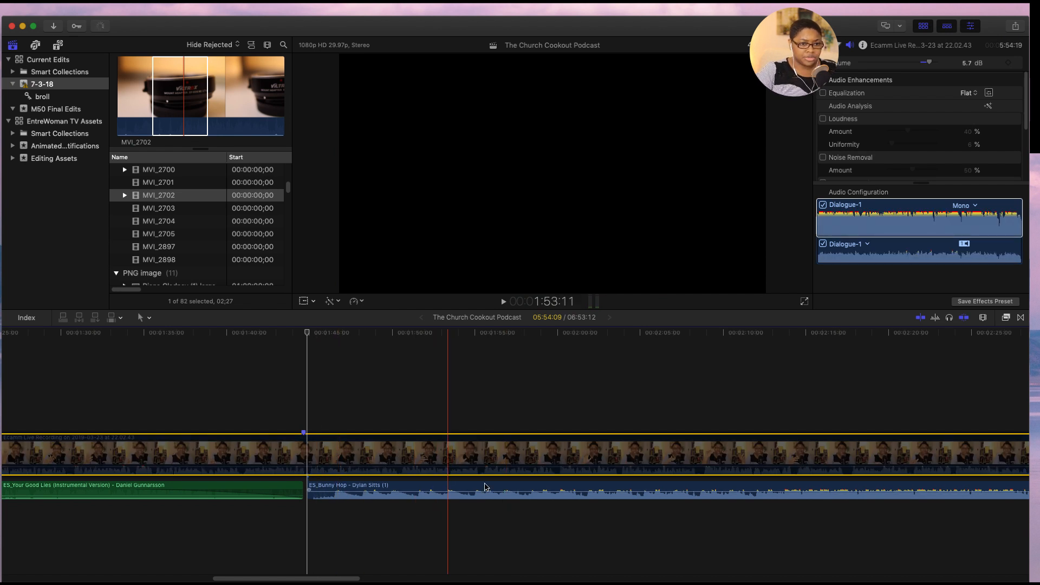
- Add a Cross Dissolve to the end of the ES_Your Good Lies track and move the ES_Bunny Hop track up against it
click(909, 260)
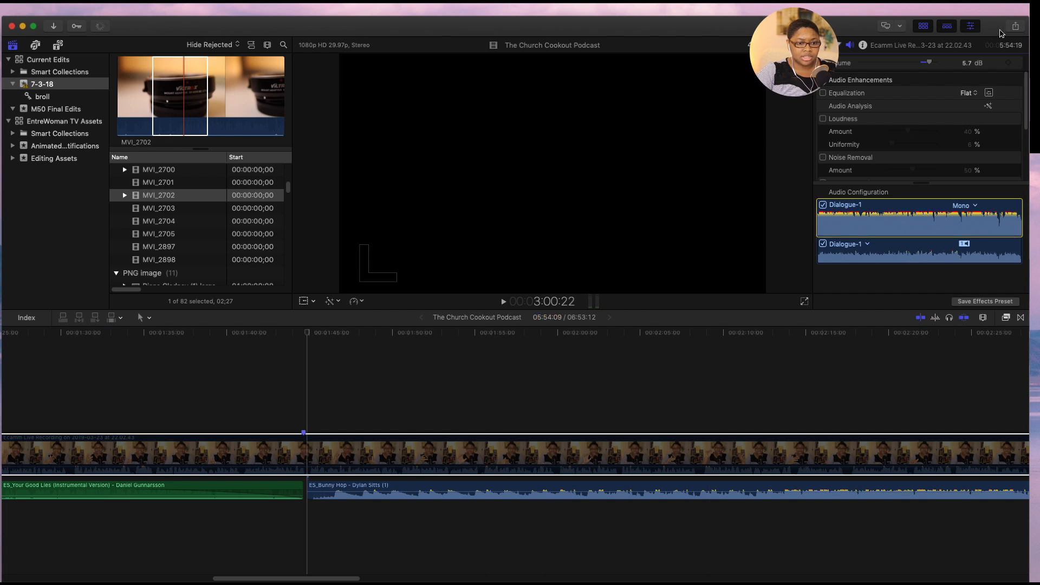
click(1006, 318)
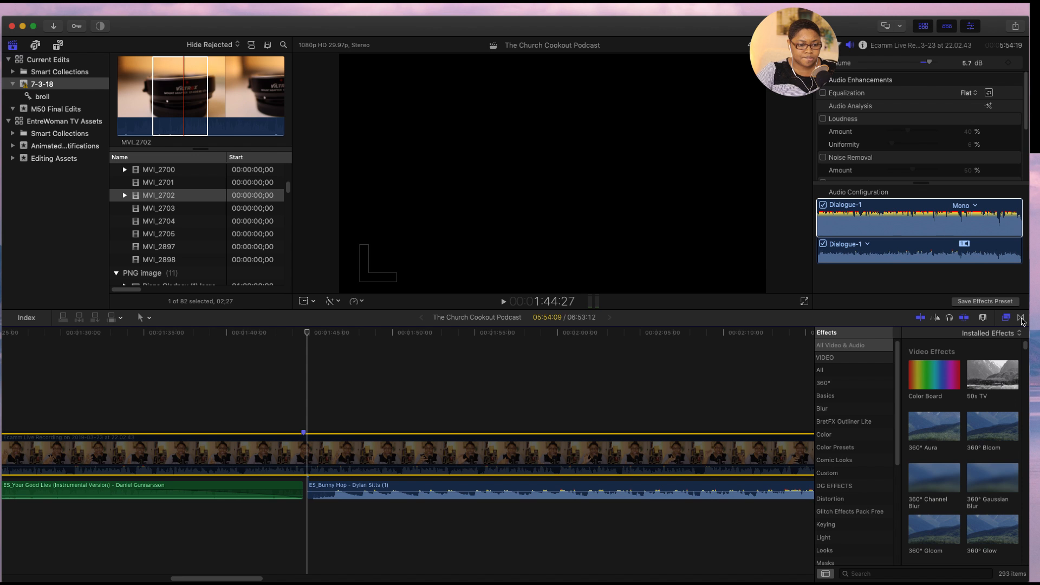
click(1021, 319)
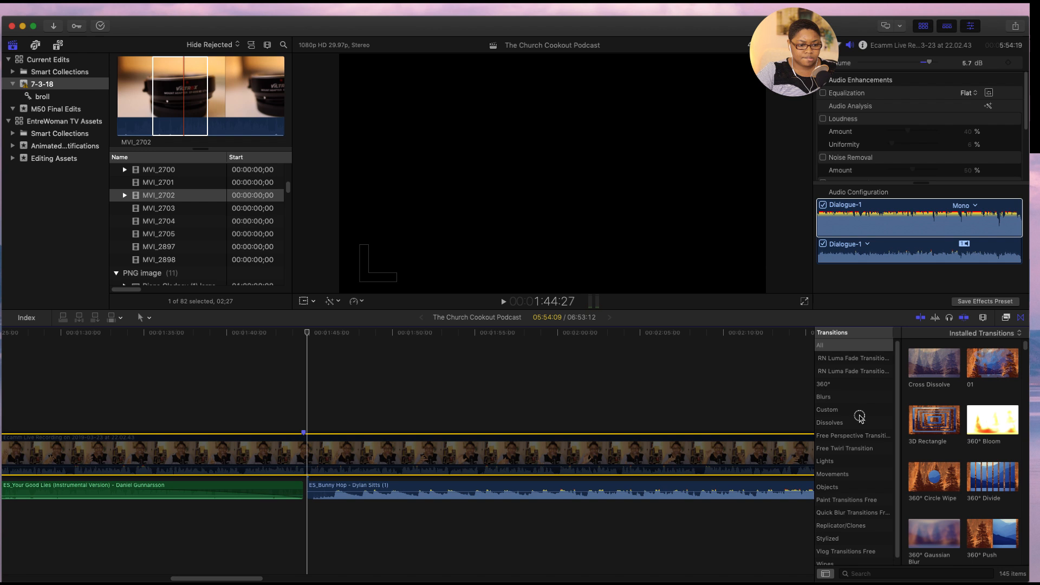
click(858, 424)
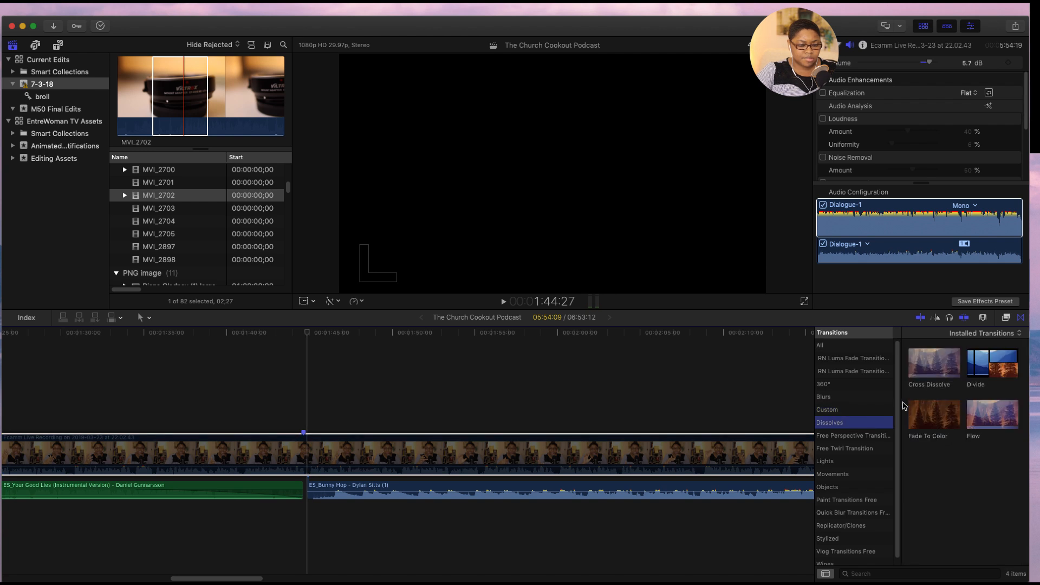
click(919, 379)
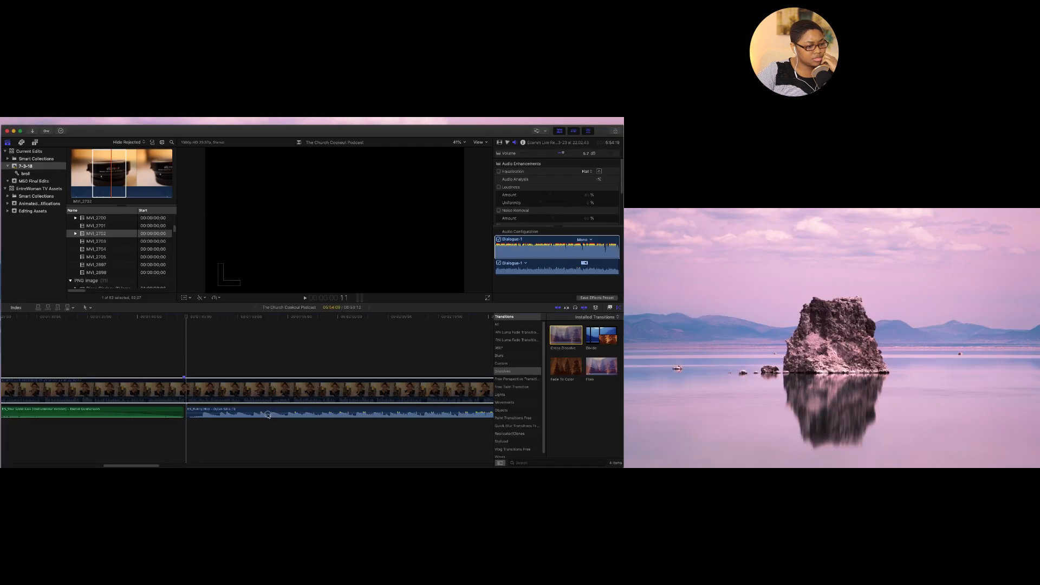
drag(268, 416, 179, 416)
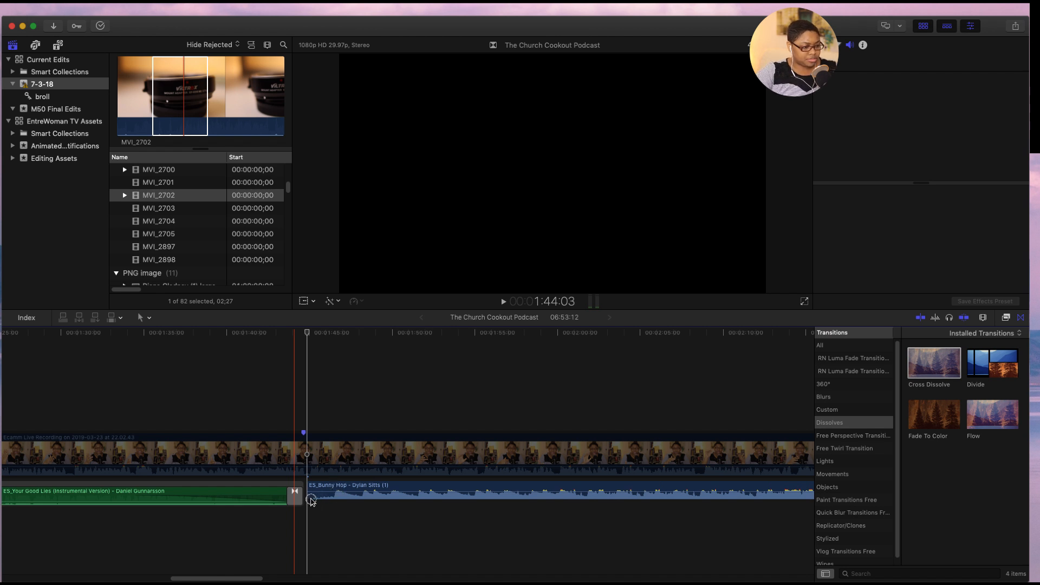
drag(305, 501, 302, 504)
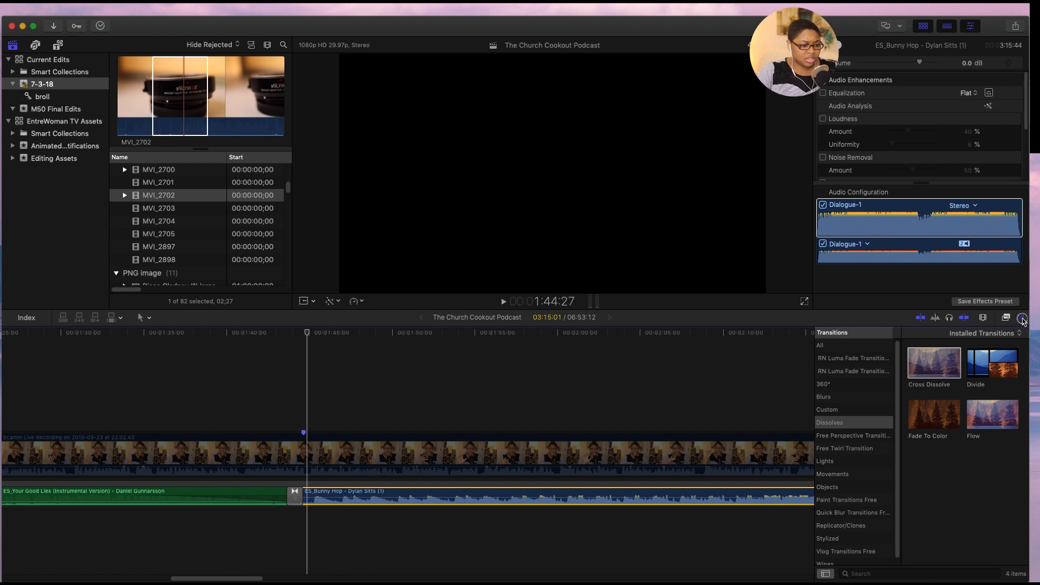
click(1022, 319)
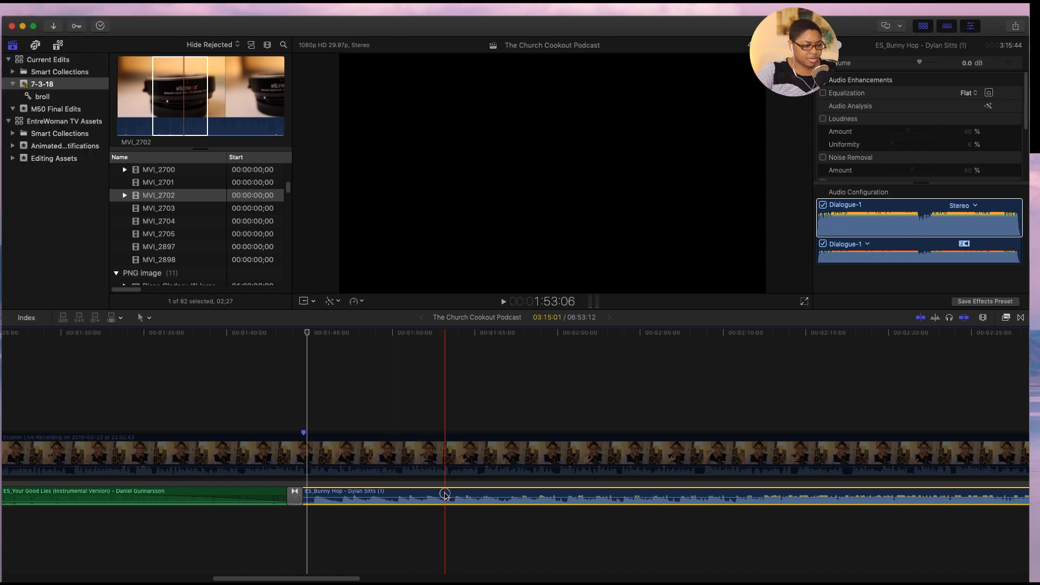
- Play through the opening of the ES_Bunny Hop track and split it at 1:59:09
key(space)
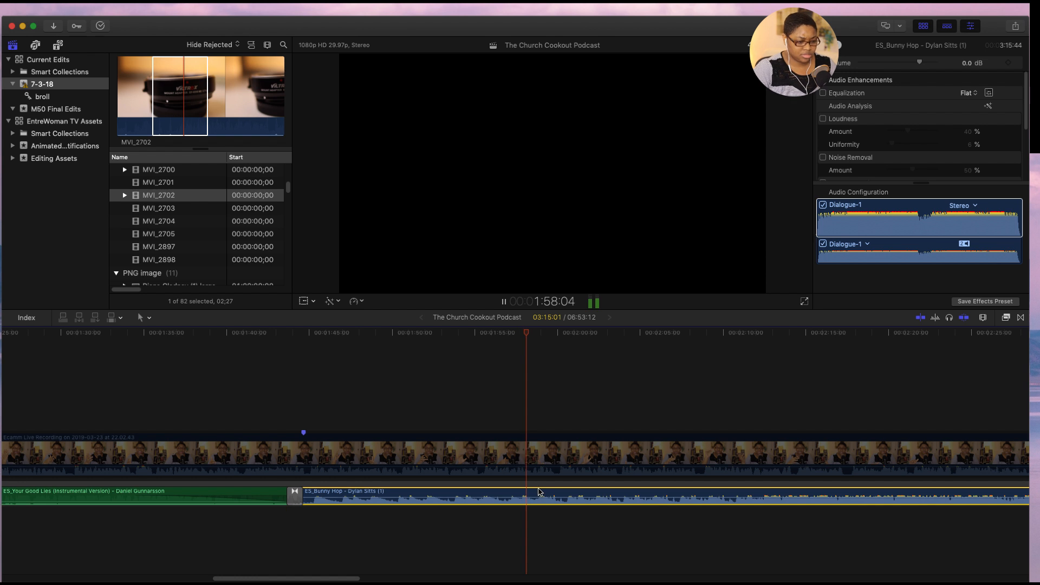
key(space)
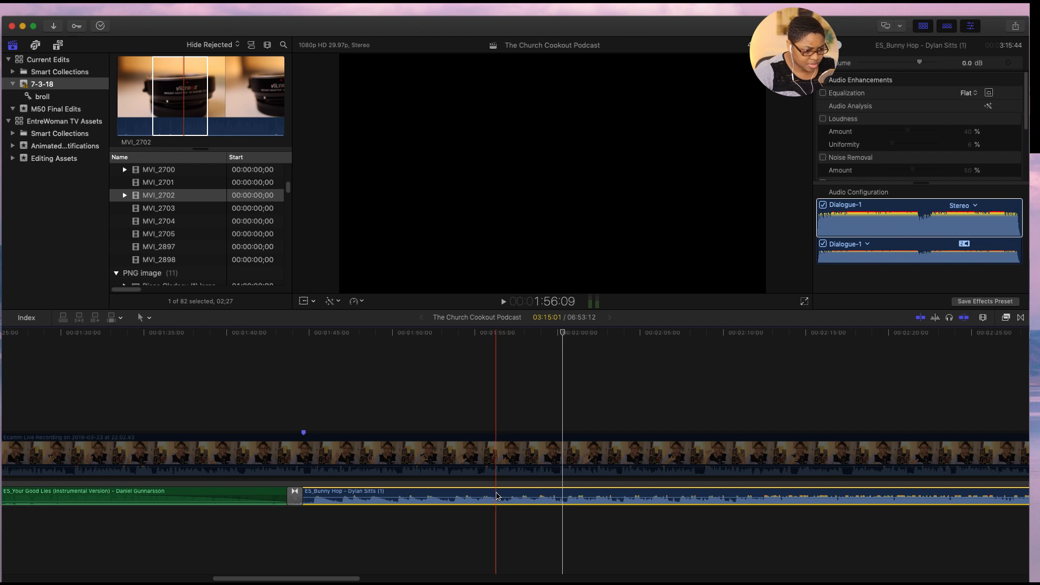
key(space)
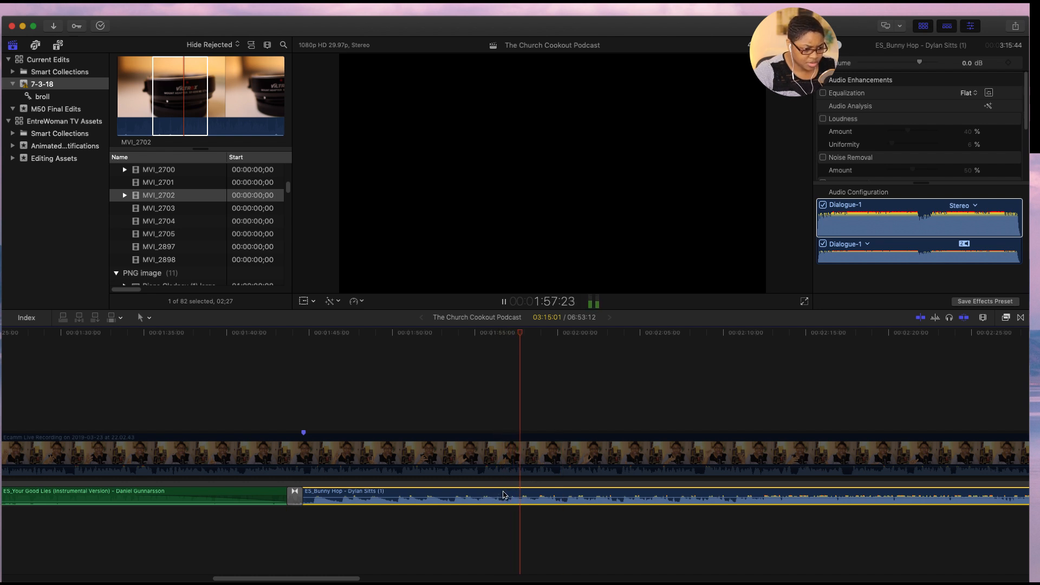
key(space)
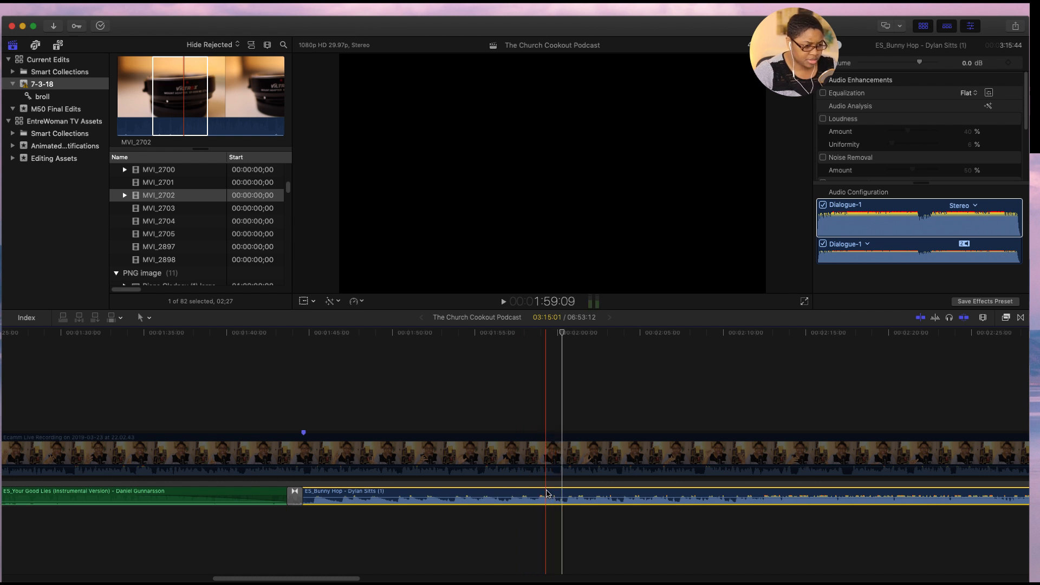
key(super+b)
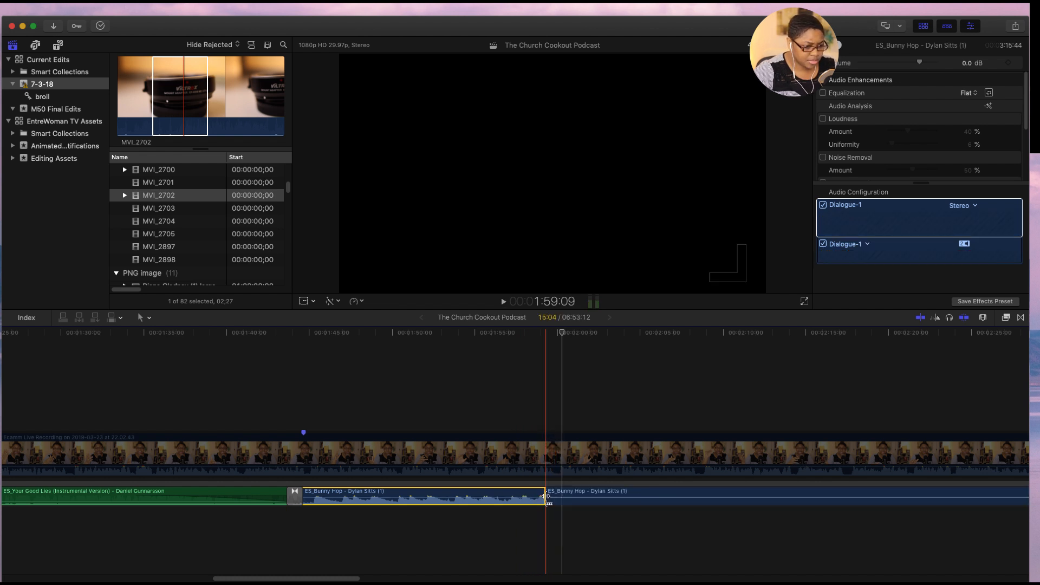
- Lower the volume of the ES_Bunny Hop section after the split to -20 dB
click(554, 494)
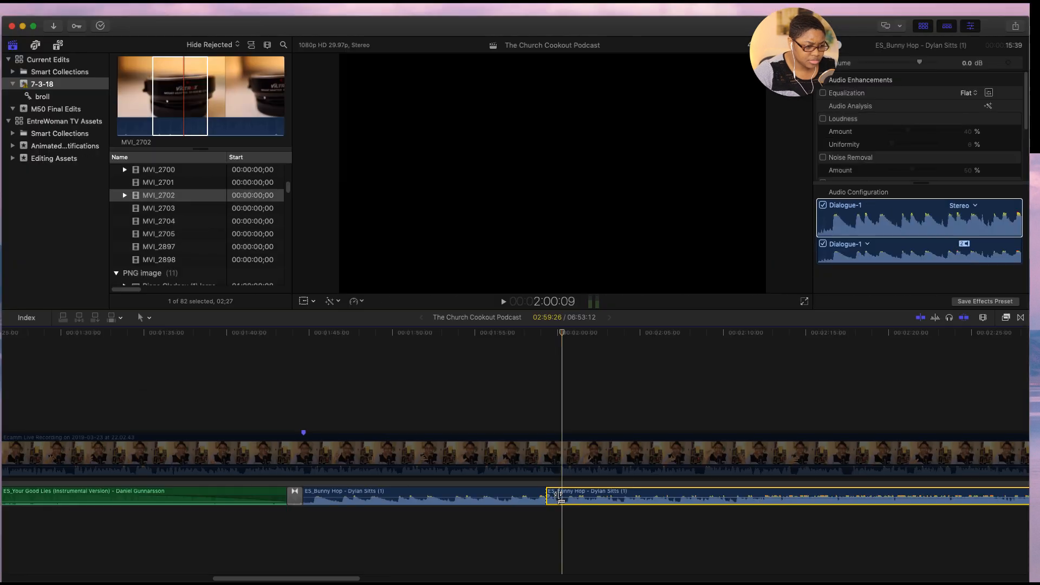
drag(550, 497, 554, 502)
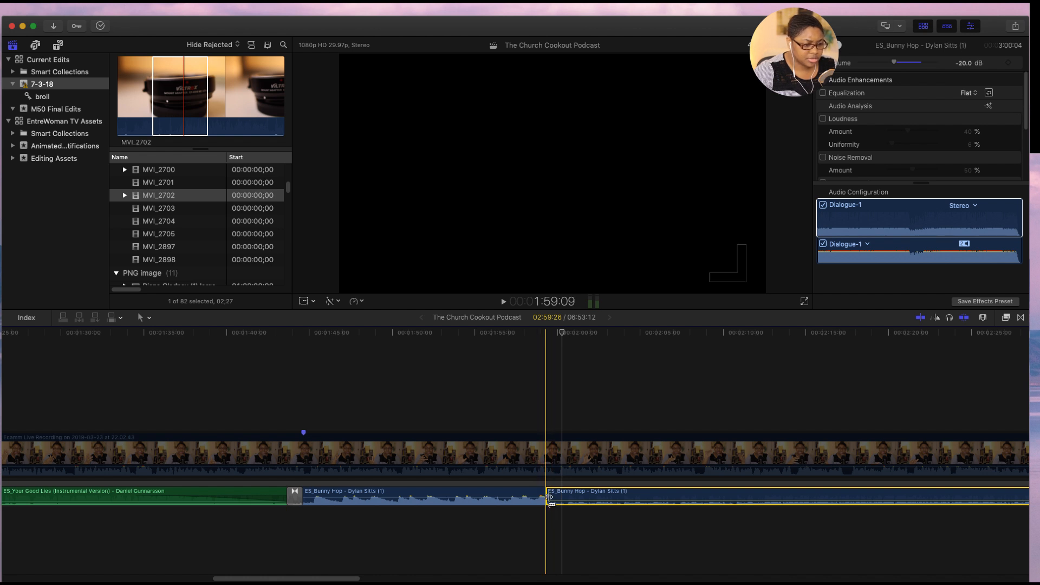
drag(551, 500, 593, 496)
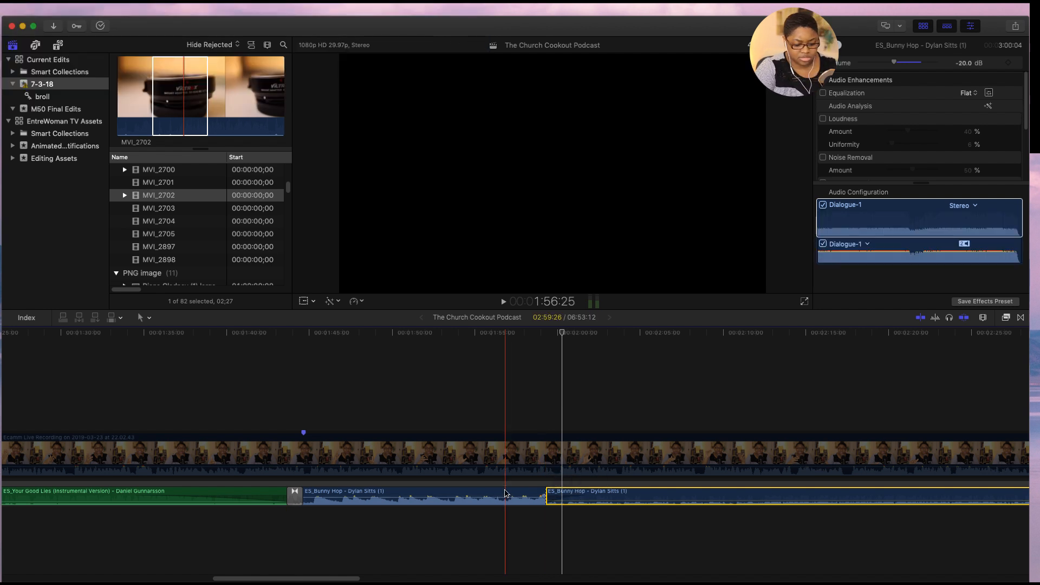
- Delete the opening ES_Bunny Hop section, move the remainder against the transition, and play back the music change
click(506, 493)
key(Delete)
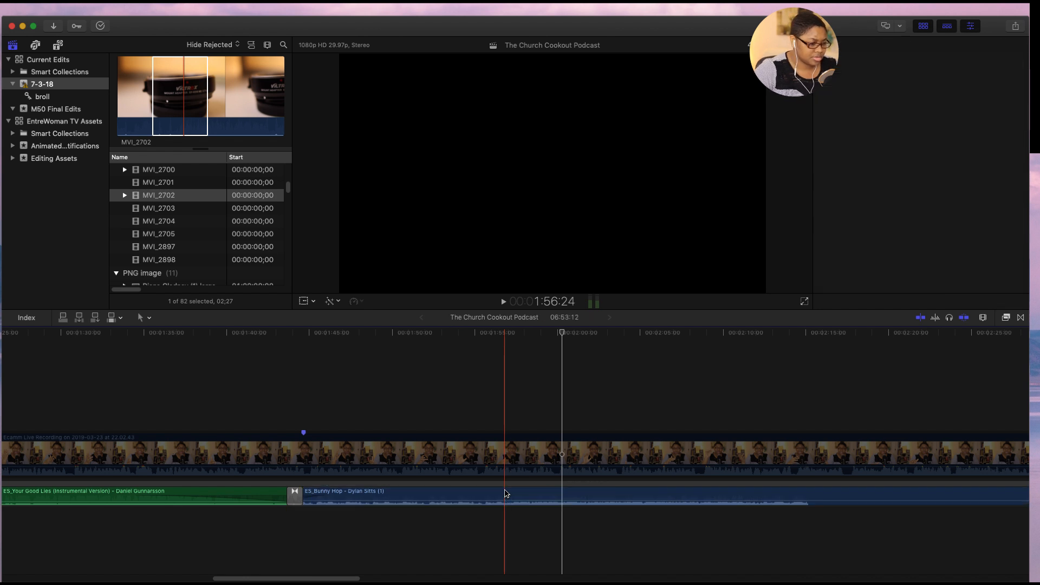
click(66, 343)
key(space)
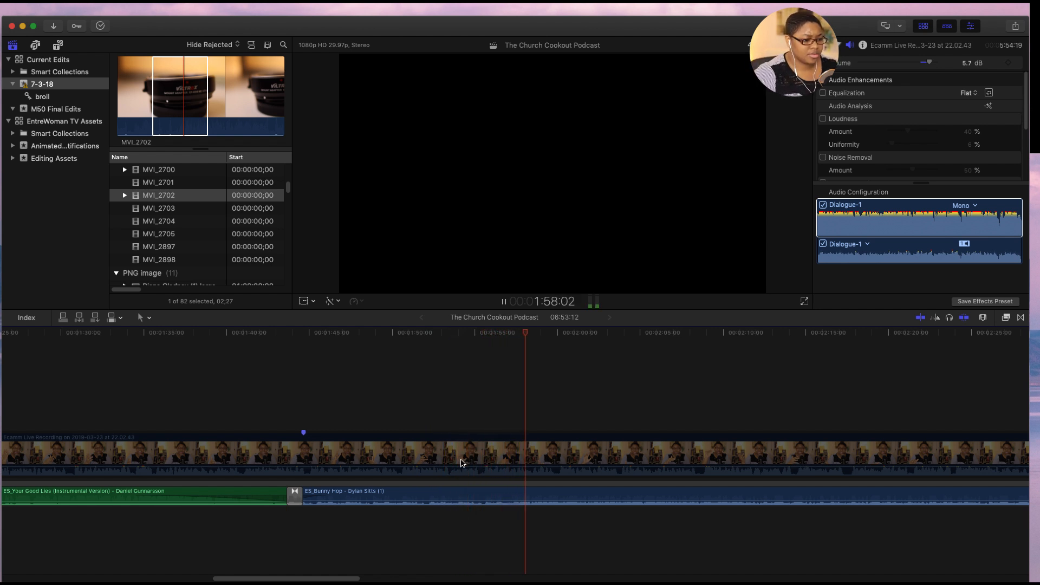
key(space)
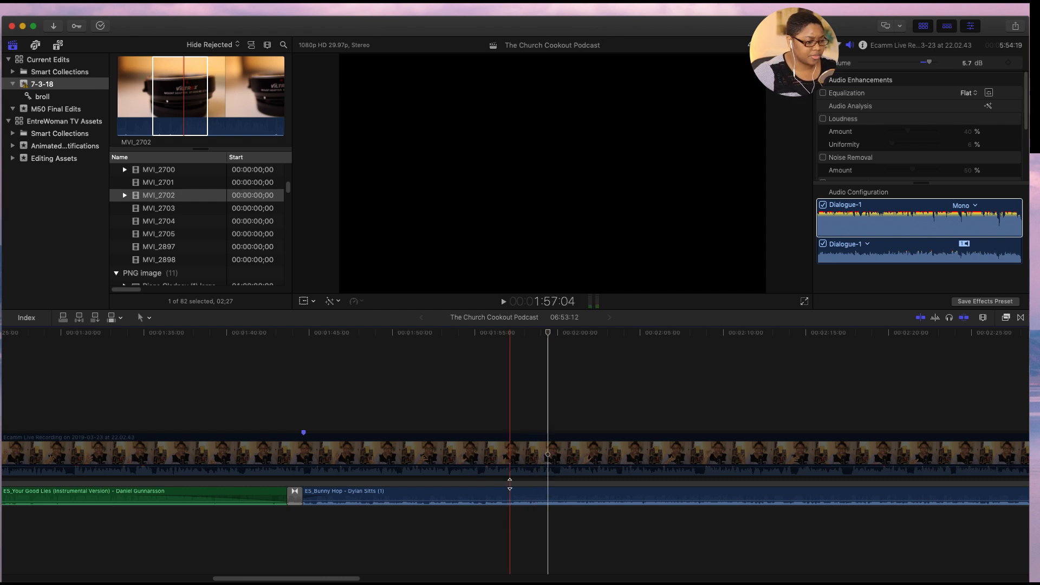
- Re-enable the Ecamm Live Recording clip and play the edit from 1:36:02 to hear speech over music
click(288, 461)
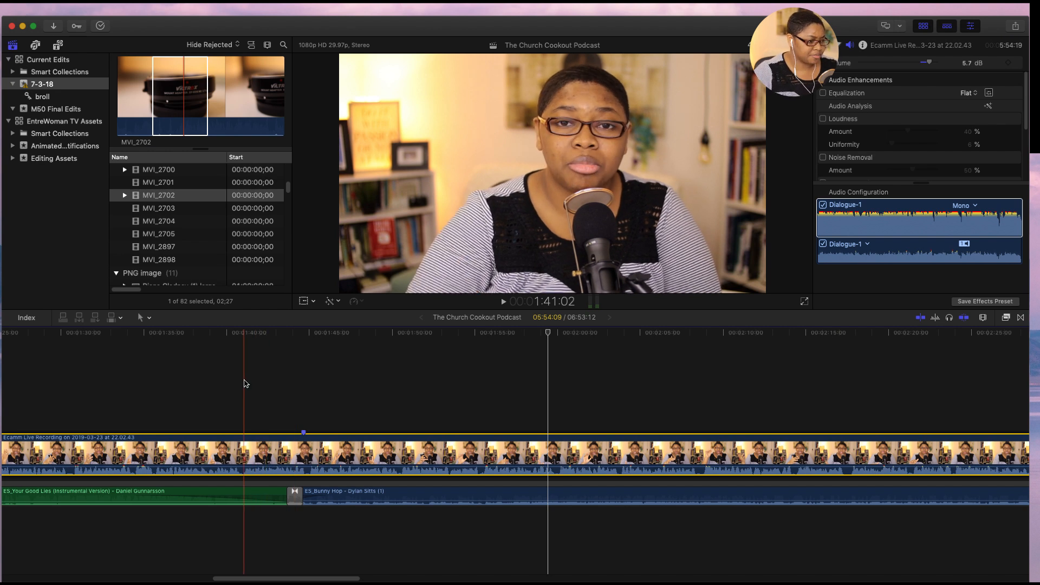
click(161, 378)
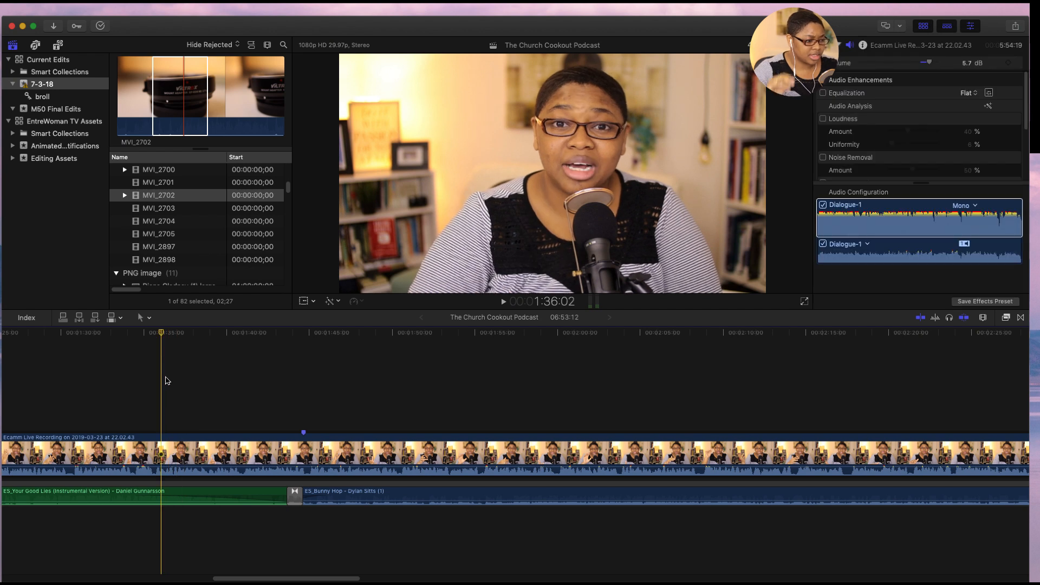
key(space)
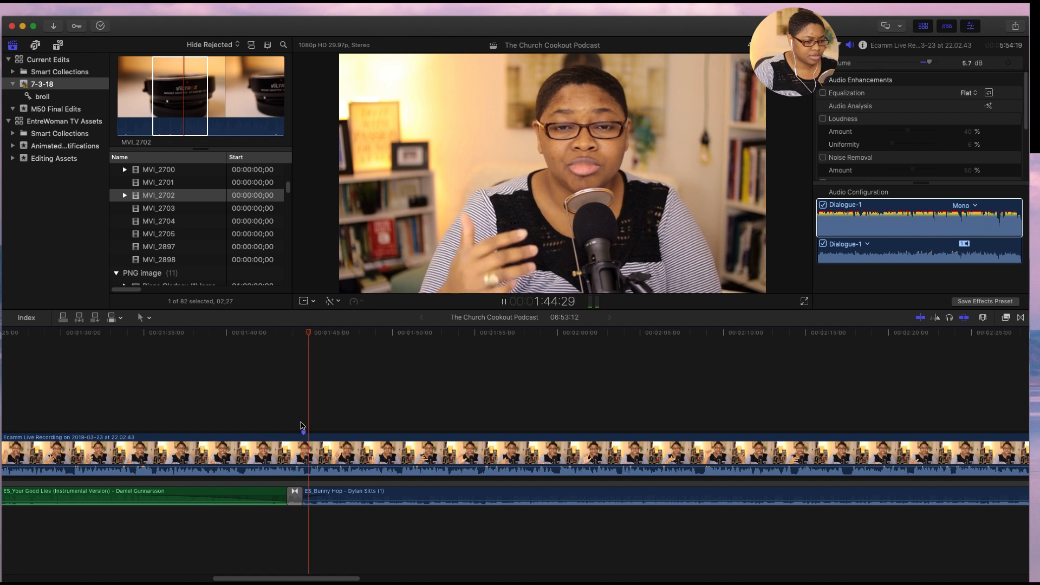
- Reduce the volume of the ES_Bunny Hop clip to -30.5 dB
click(414, 506)
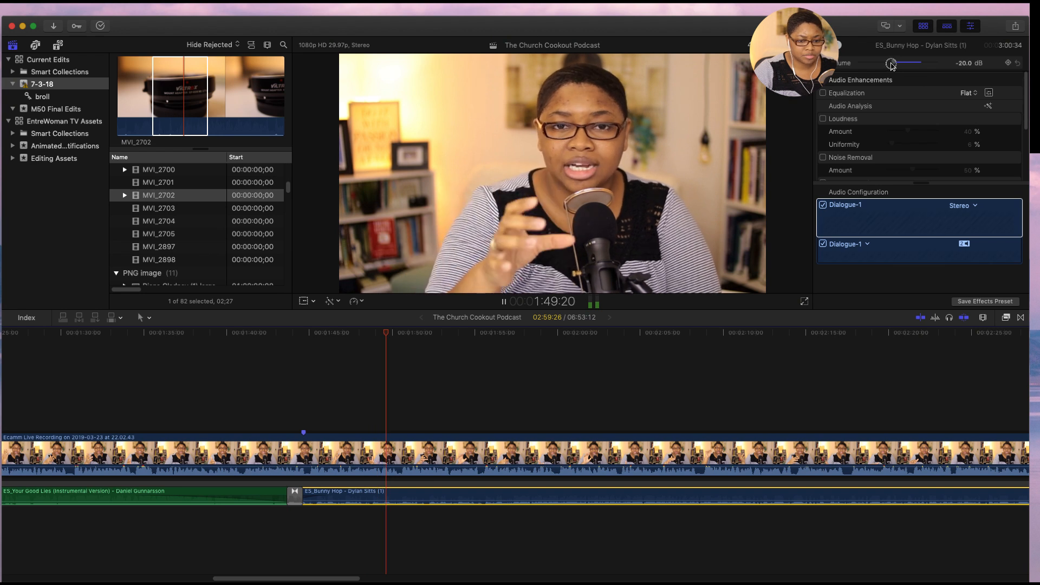
drag(891, 64, 887, 64)
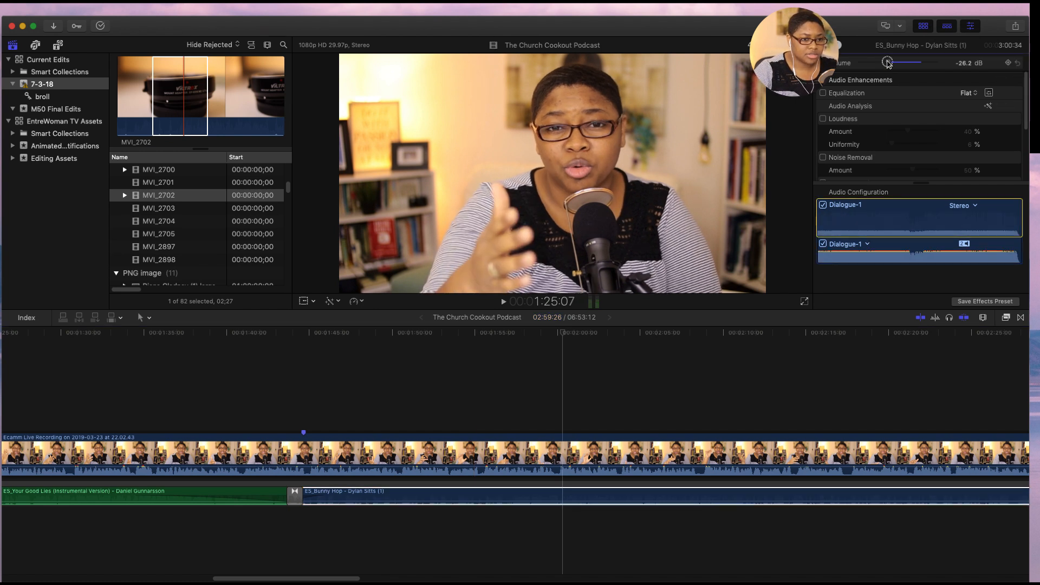
drag(887, 63, 892, 67)
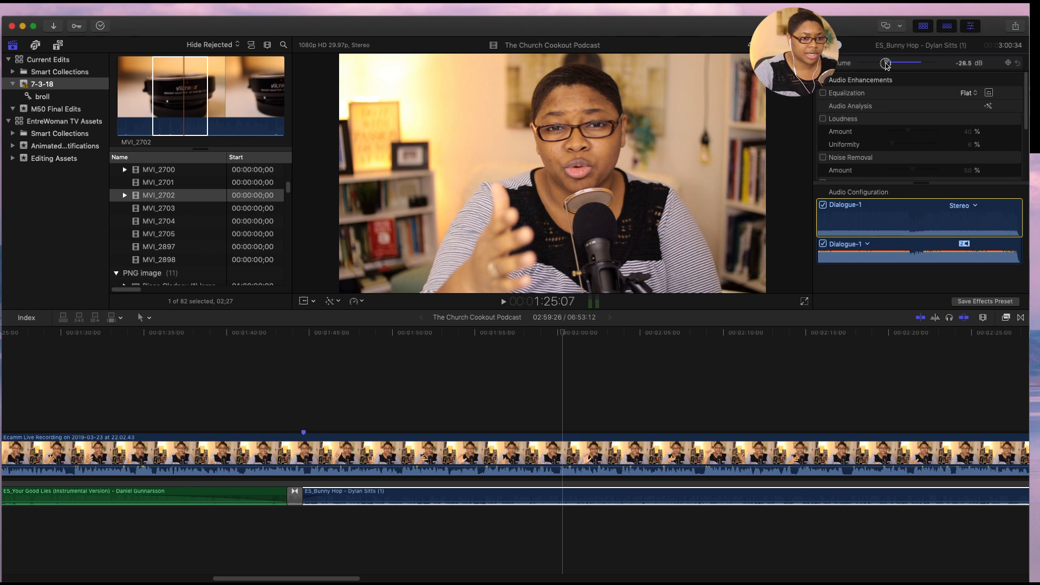
drag(886, 65, 885, 65)
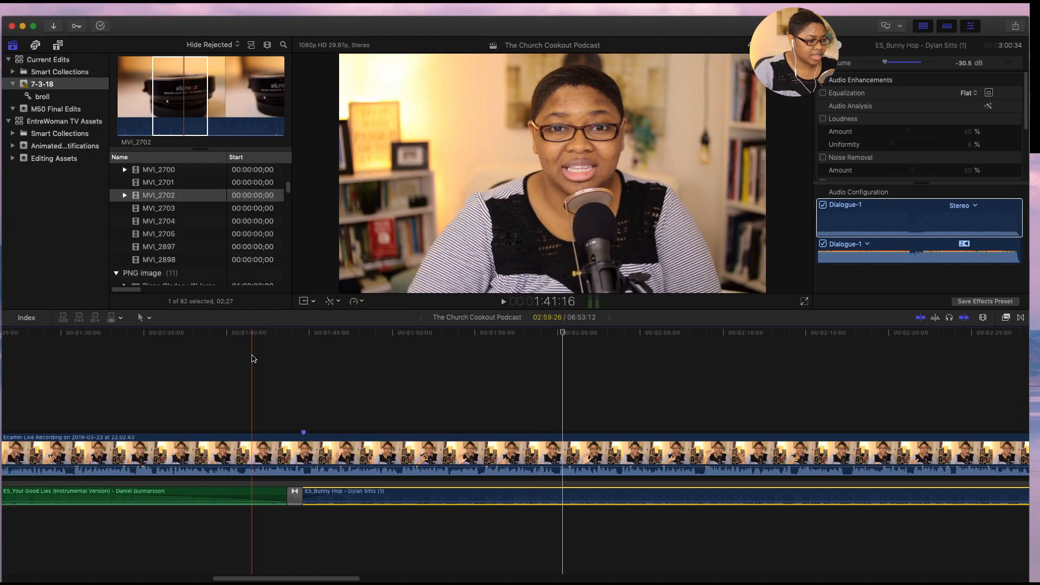
- Play the edit from 1:41:19 to about 2:02:05 to check the music level against the speech
click(254, 360)
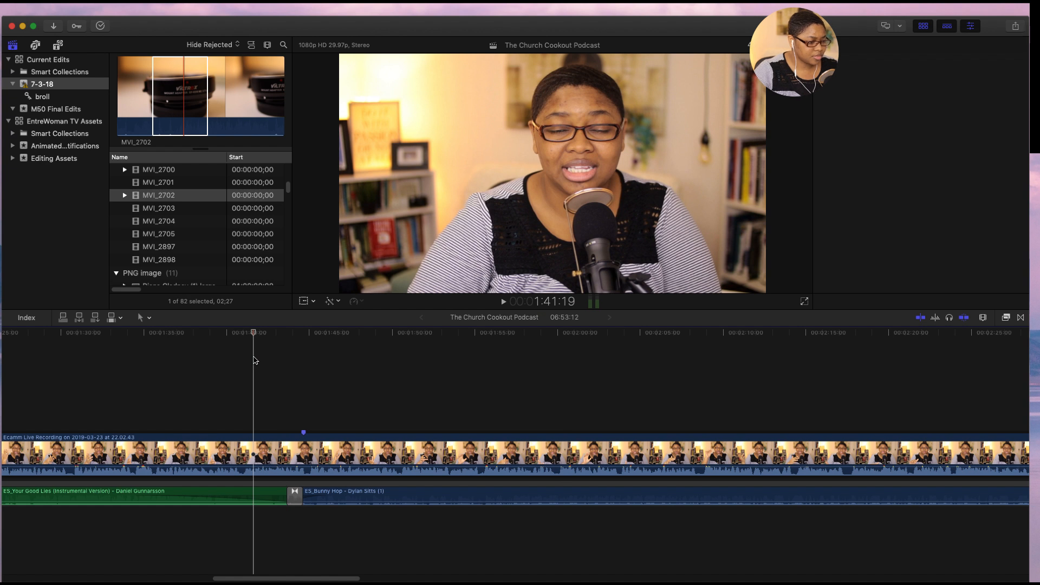
key(space)
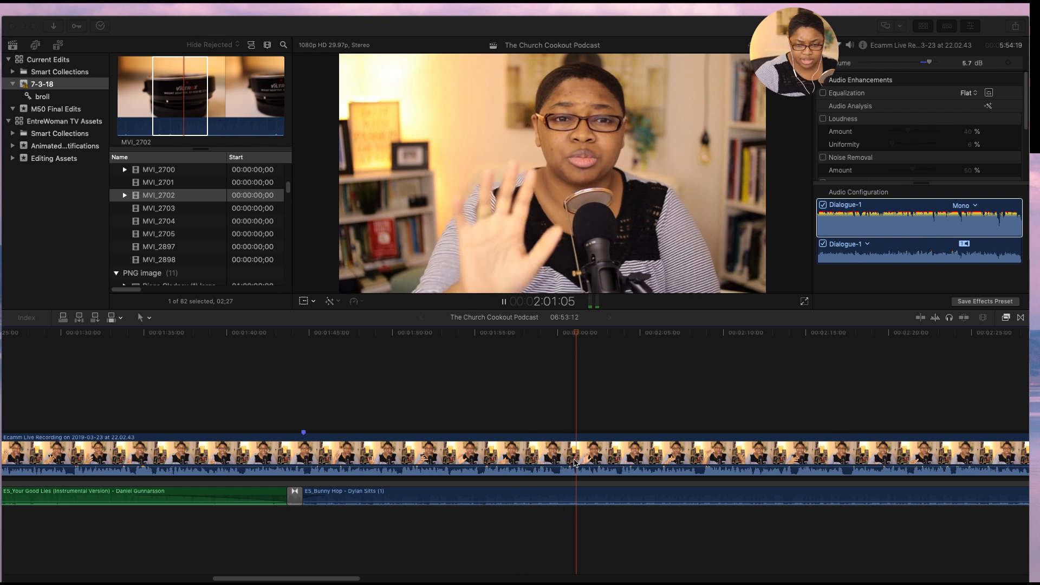
key(space)
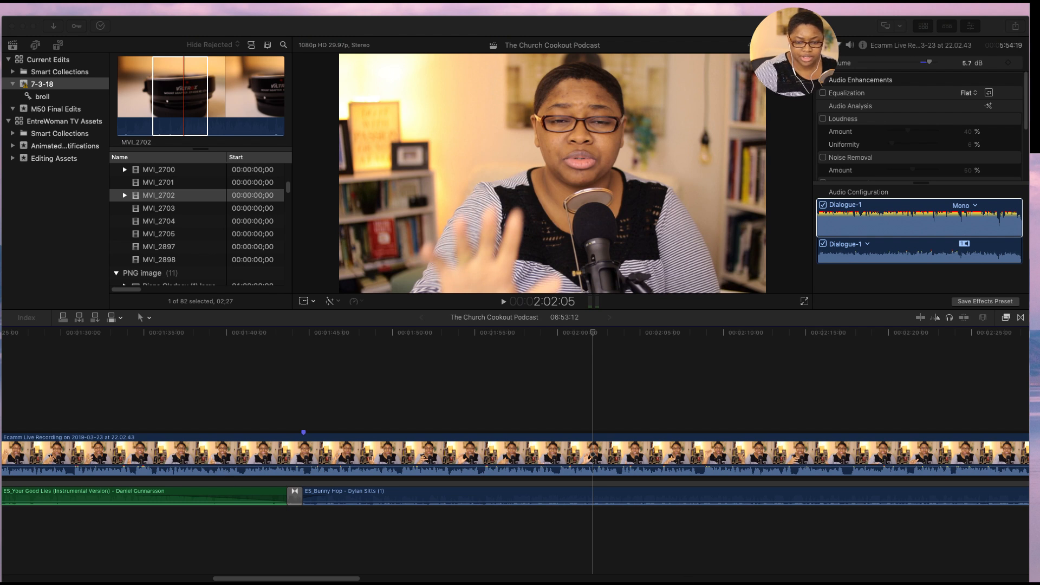
- Add the b-roll clip MVI_3205 above the main video at the marker near 1:44 and silence its audio
drag(1029, 427, 320, 404)
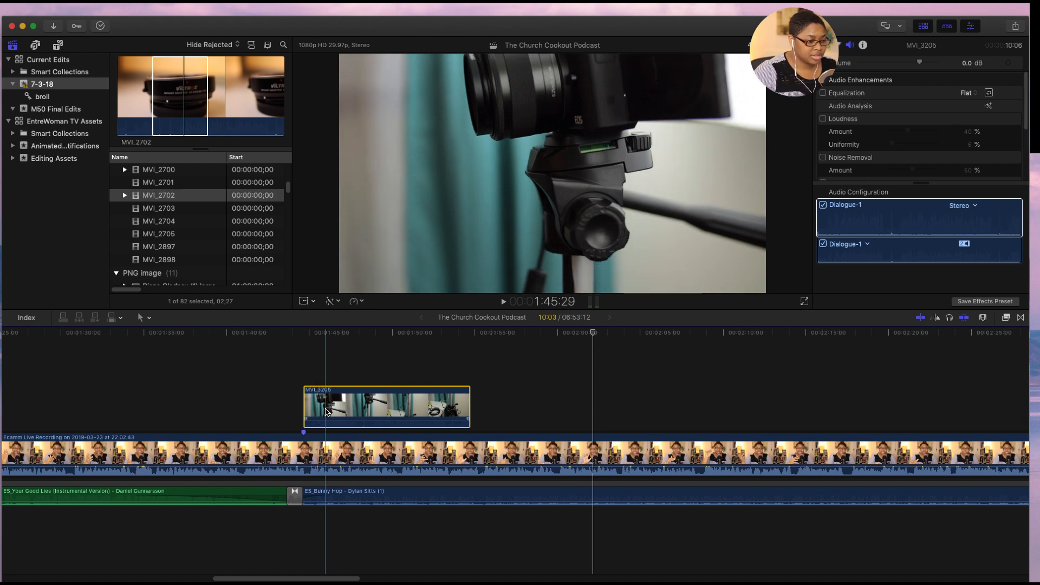
drag(336, 420, 335, 427)
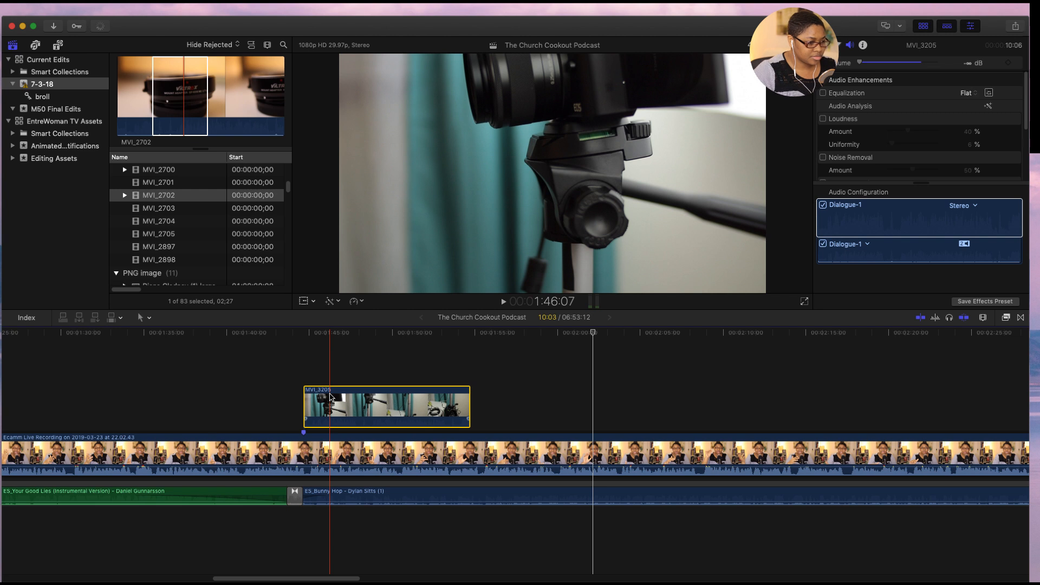
- Cut off the part of MVI_3205 before 1:46:07 and move the rest back to the marker, with the playhead at 1:43:20
key(super+b)
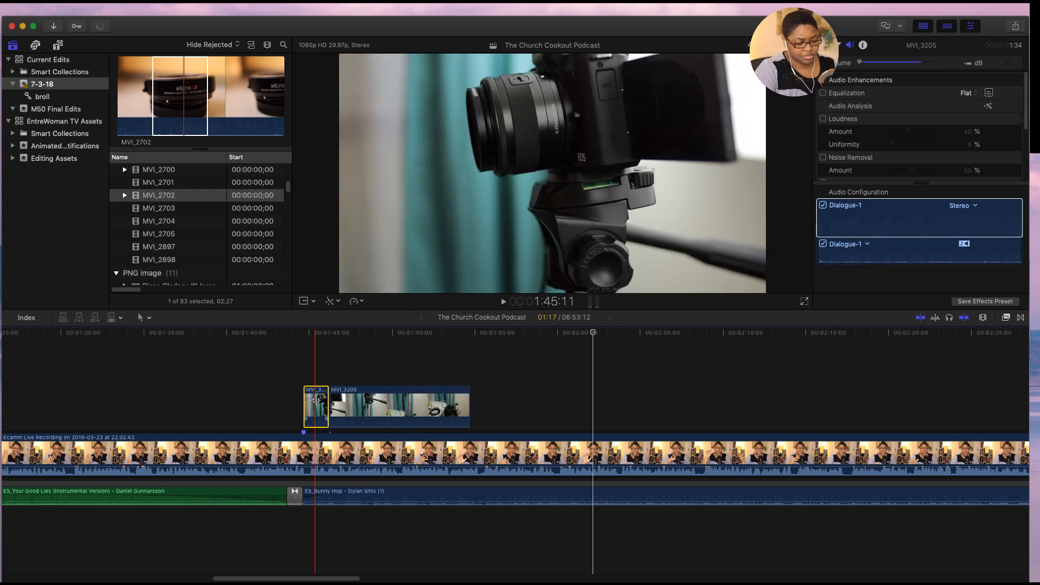
key(Delete)
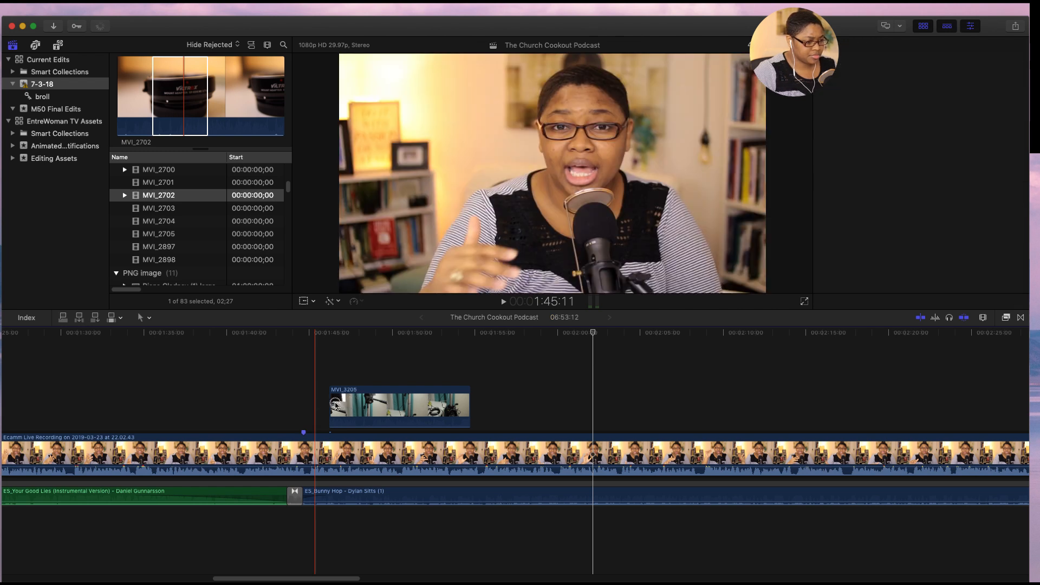
drag(364, 405, 318, 408)
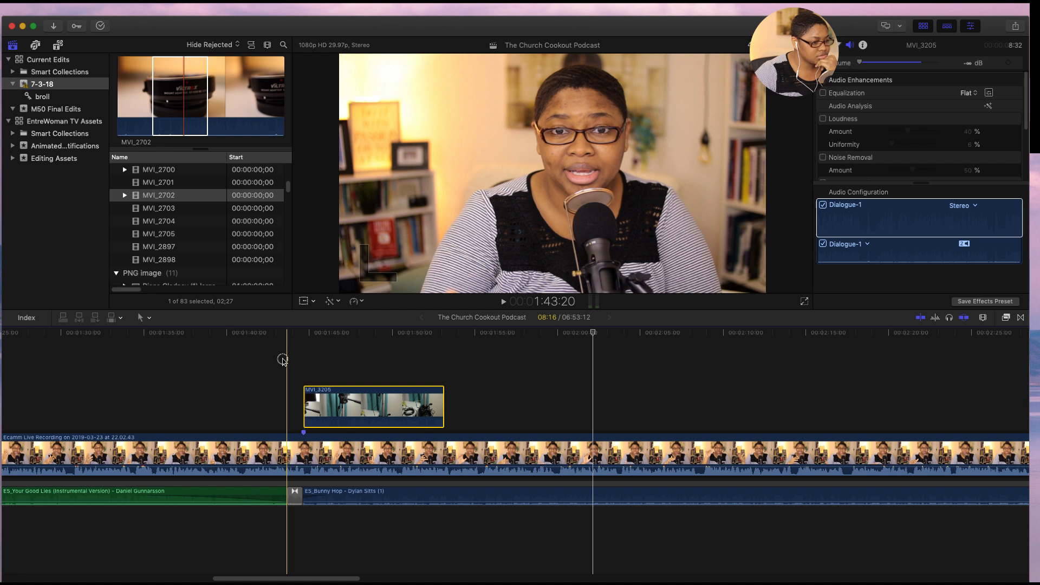
click(283, 362)
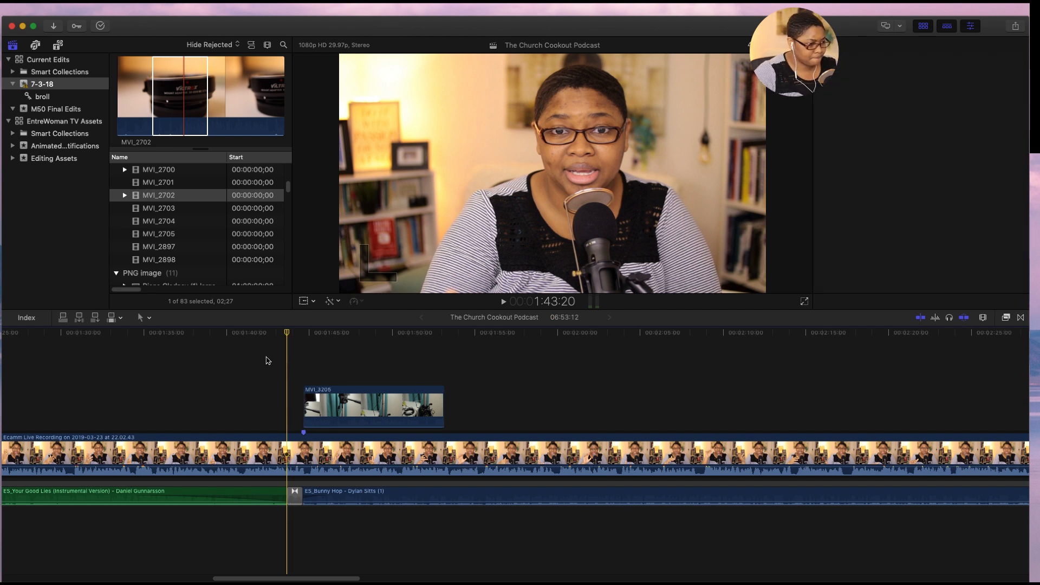
- Play the b-roll section from about 1:42, split MVI_3205 at 1:50:12, and delete the part after the split
click(259, 333)
key(space)
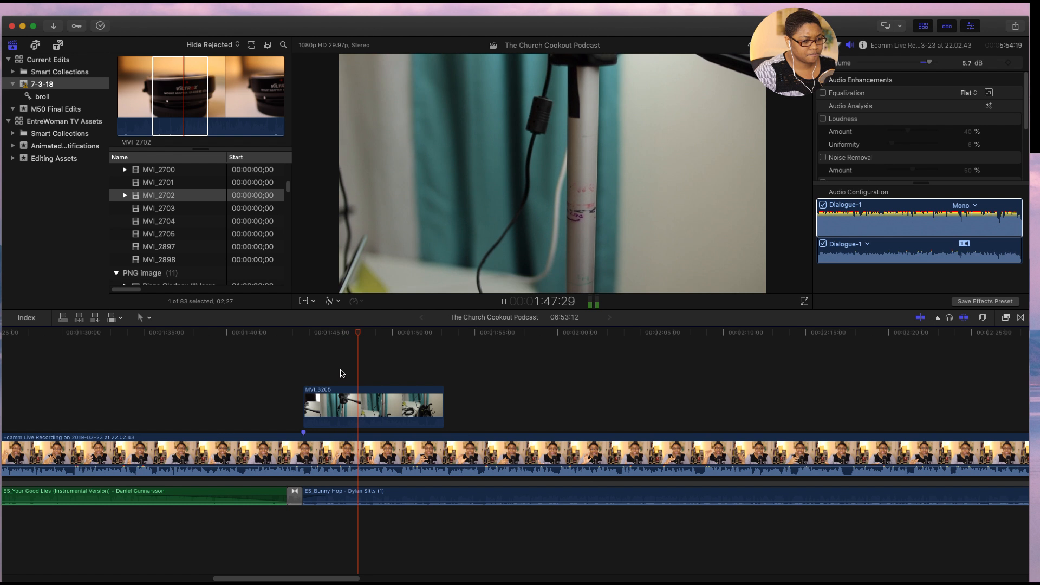
key(space)
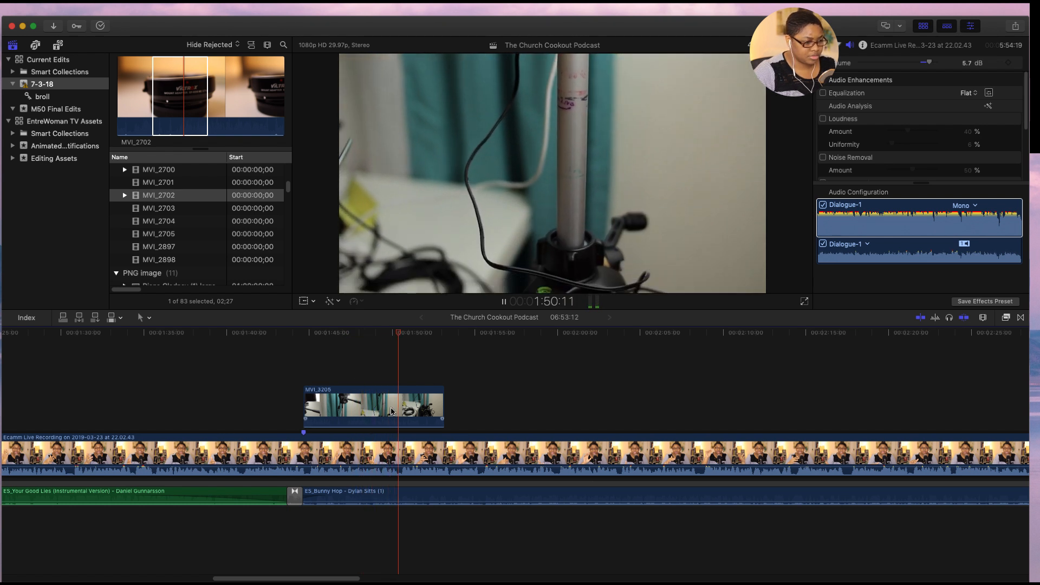
click(399, 403)
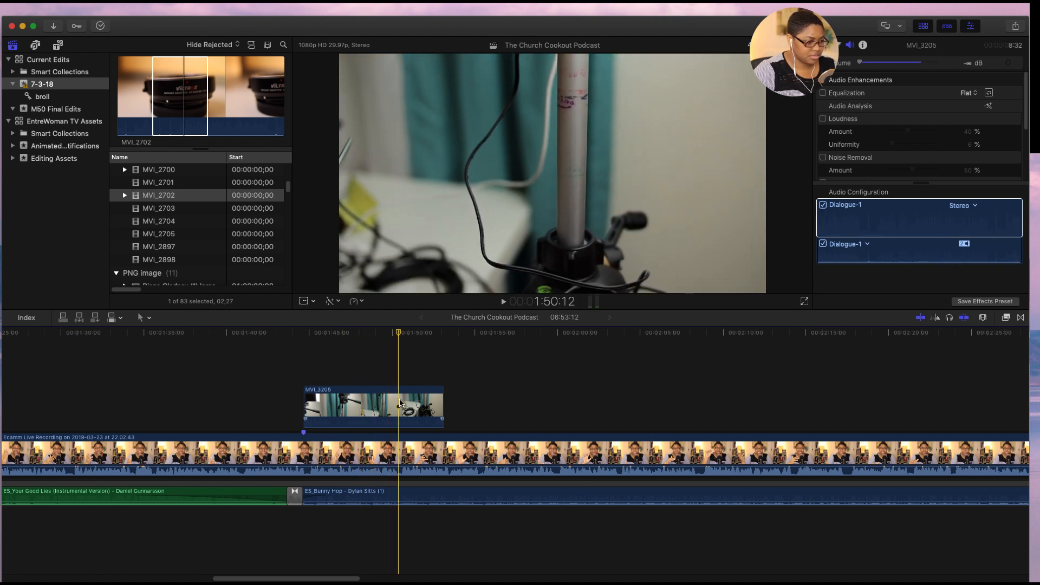
click(400, 402)
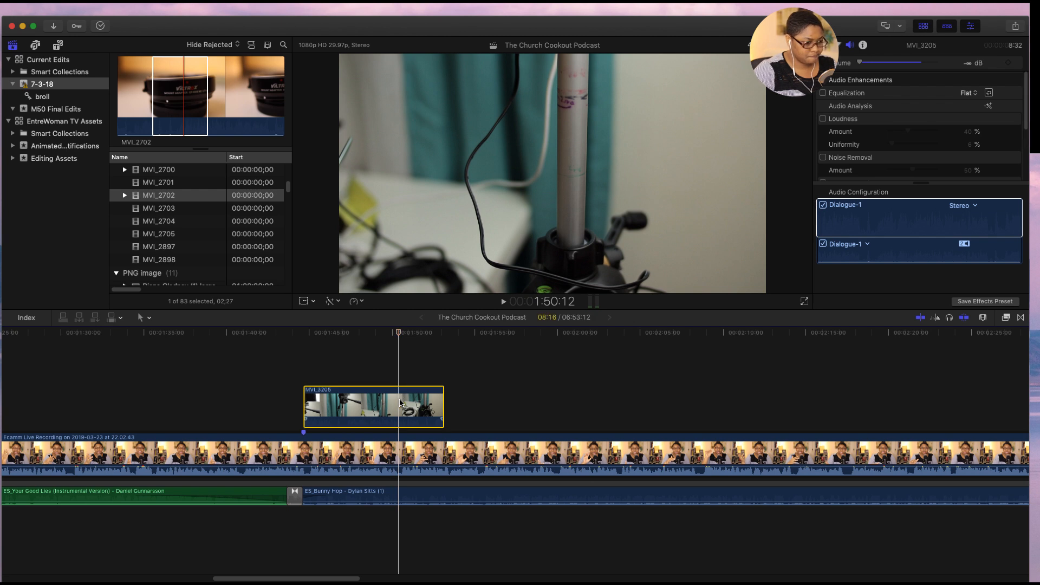
key(super+b)
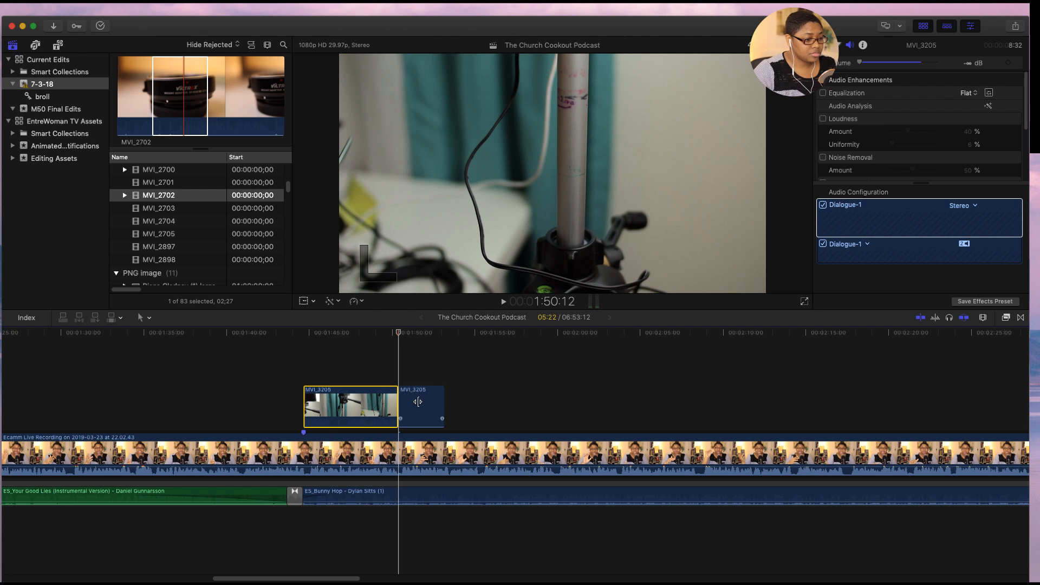
click(417, 402)
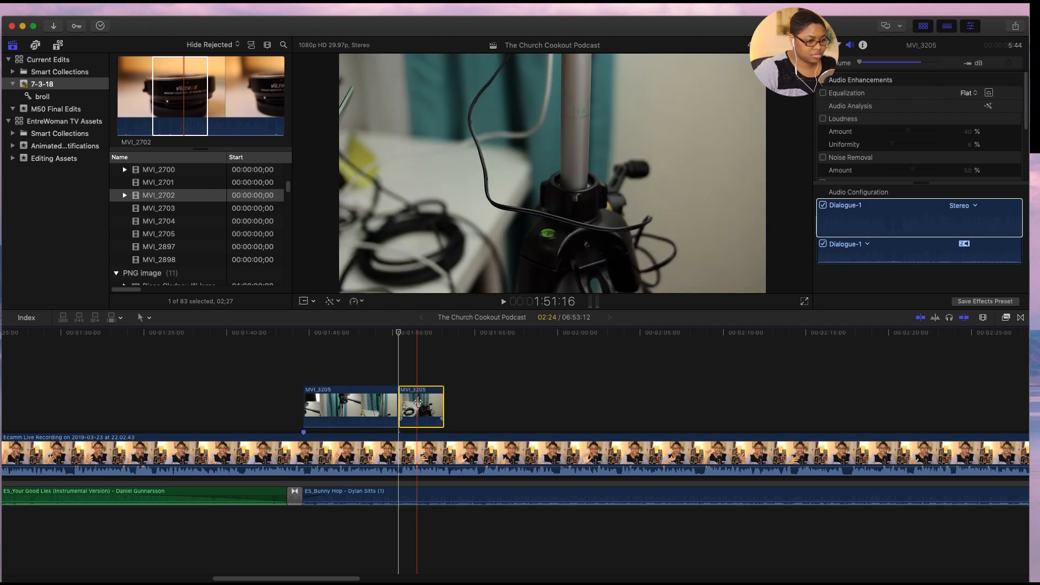
key(BackSpace)
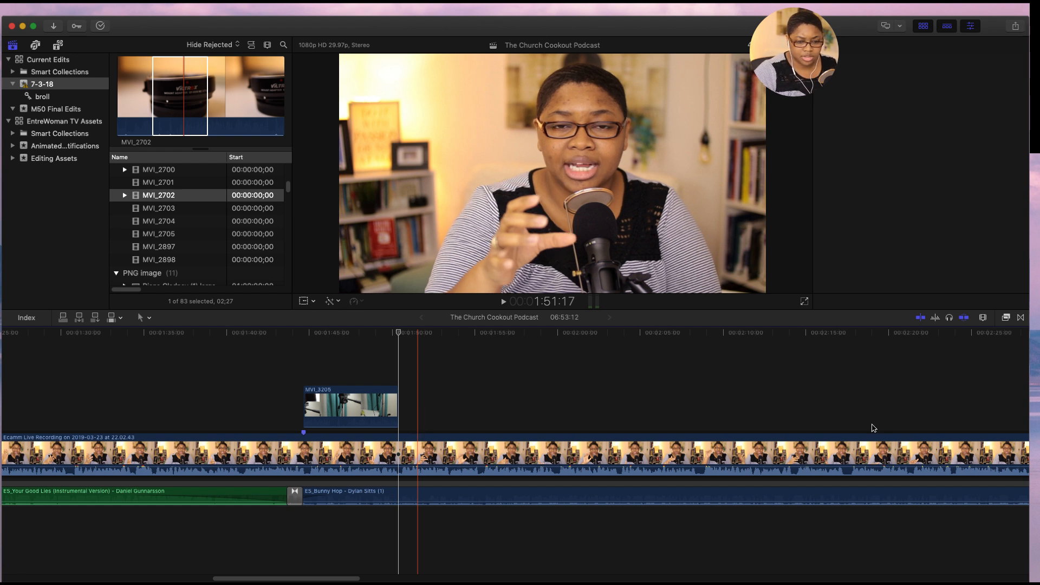
- Play the main recording from 2:31:28 to about 2:34 and review the speech between about 2:04 and 2:16
key(super+4)
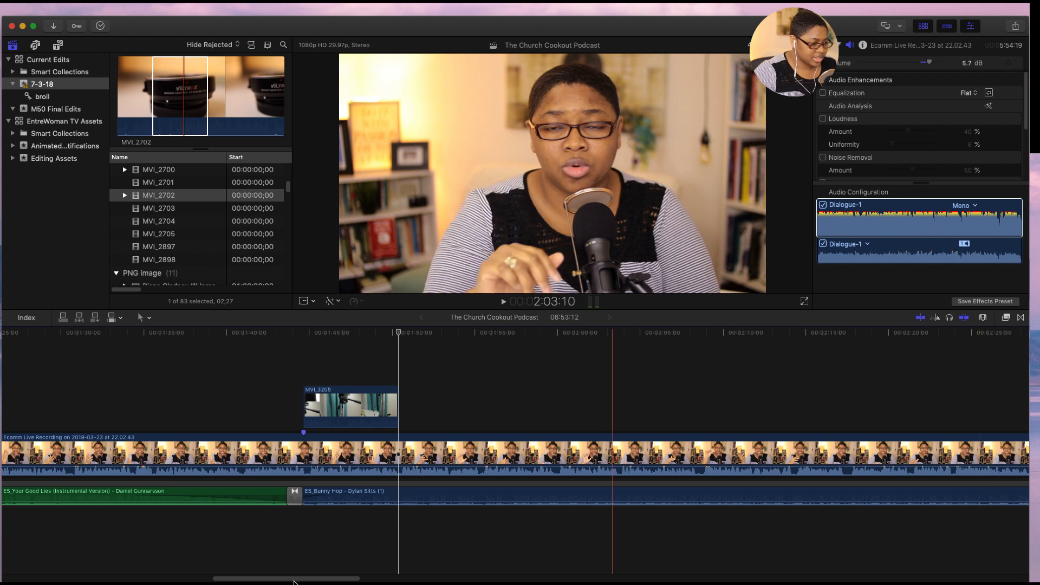
drag(294, 582, 308, 581)
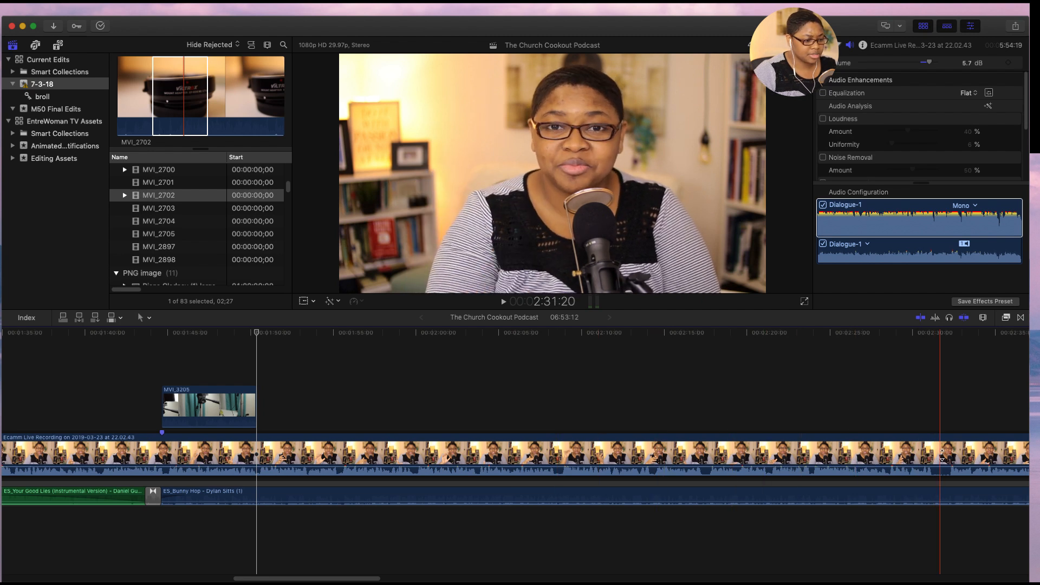
drag(362, 578, 388, 578)
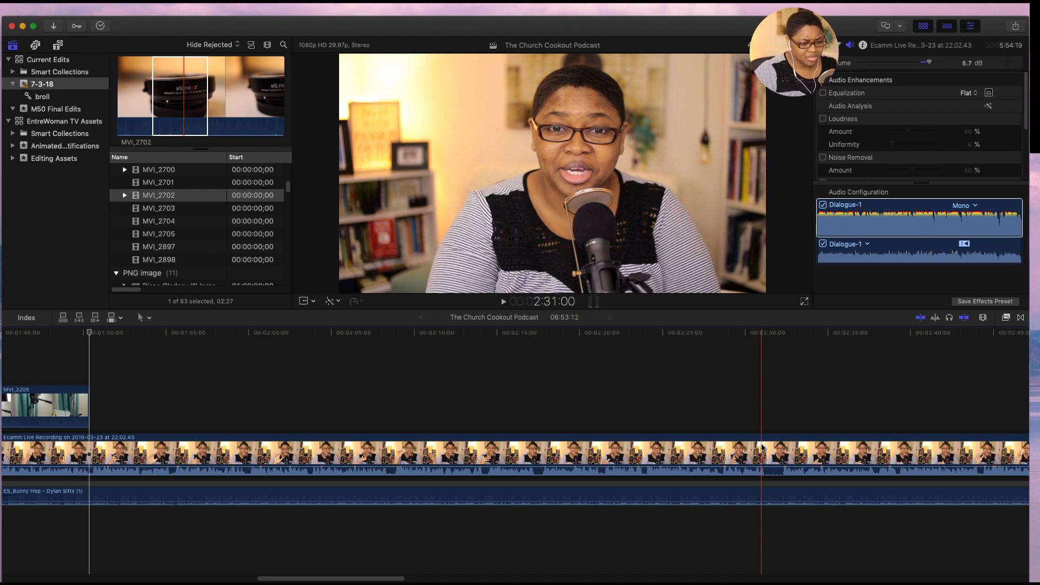
click(779, 450)
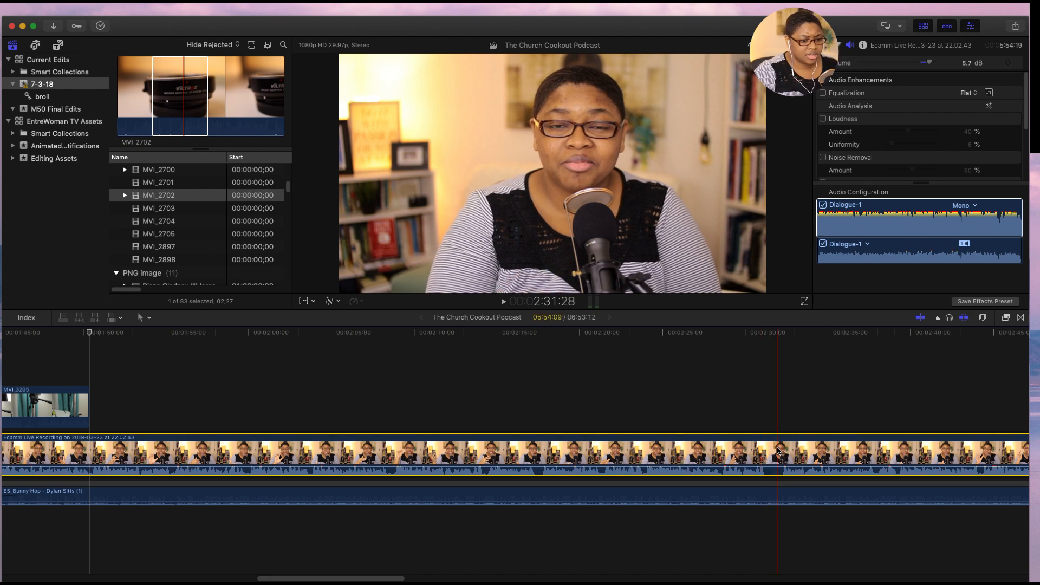
key(space)
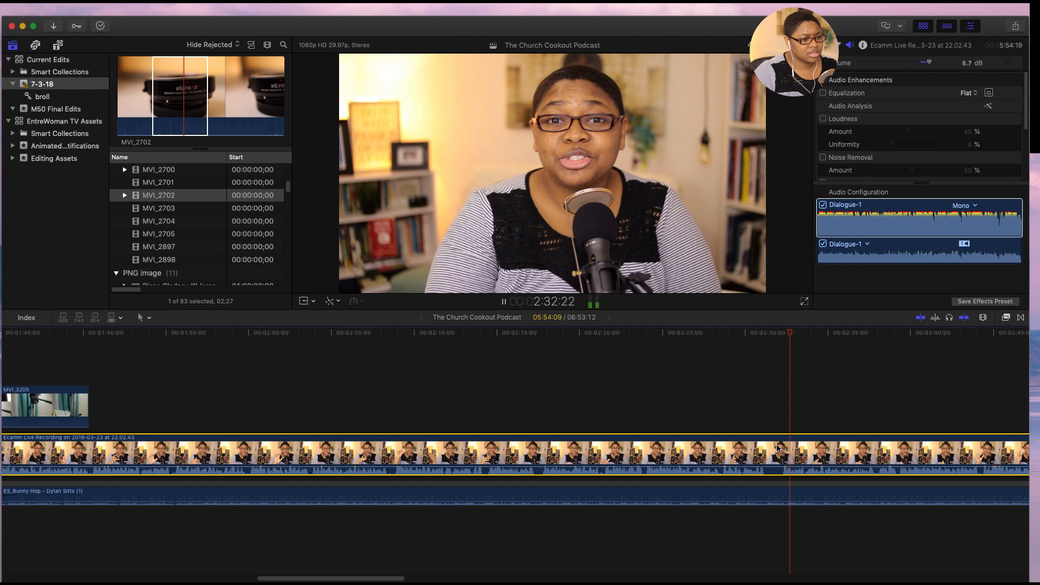
key(space)
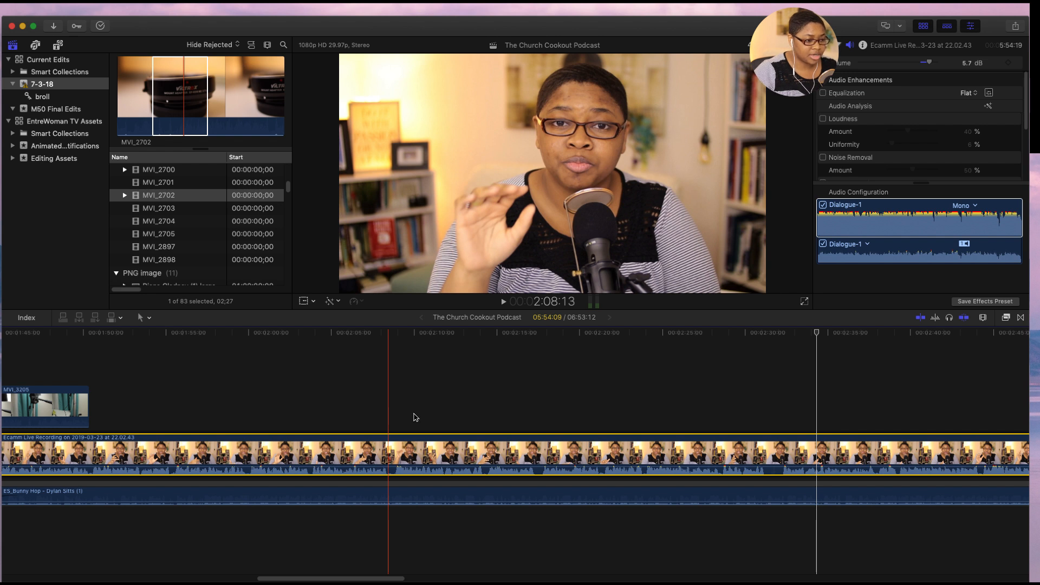
key(space)
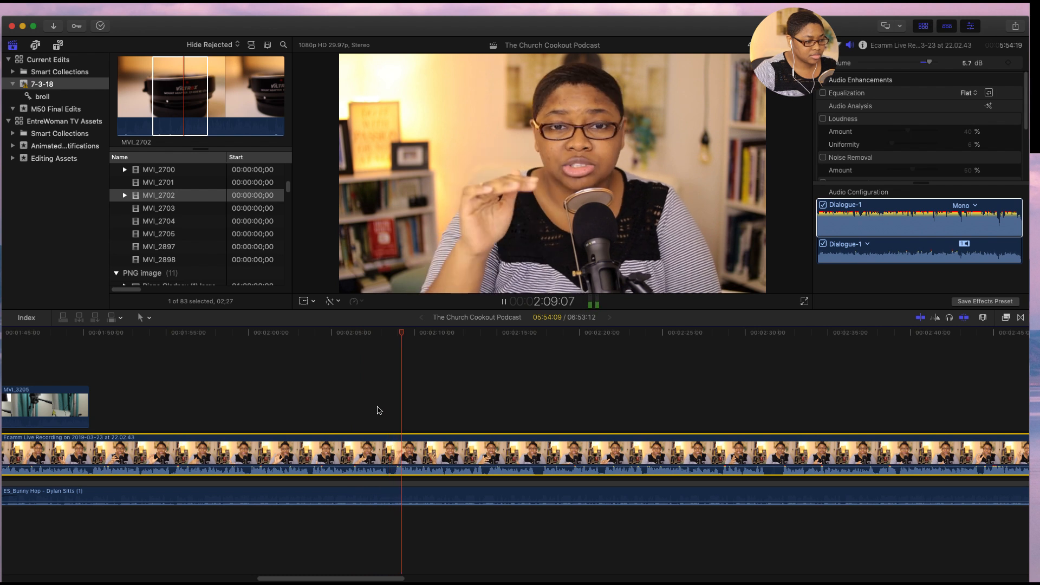
key(space)
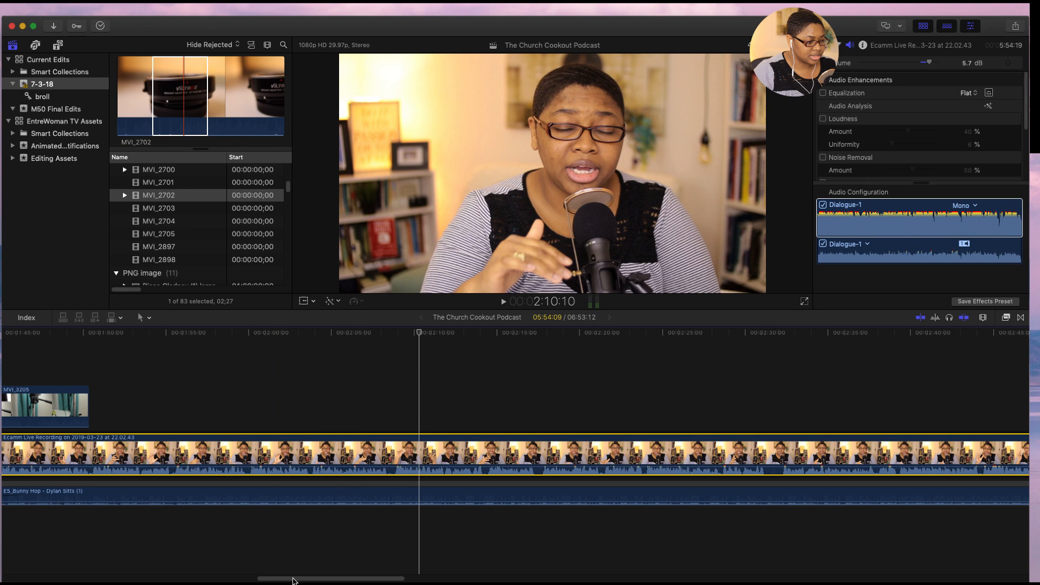
scroll(281, 580, left, 5)
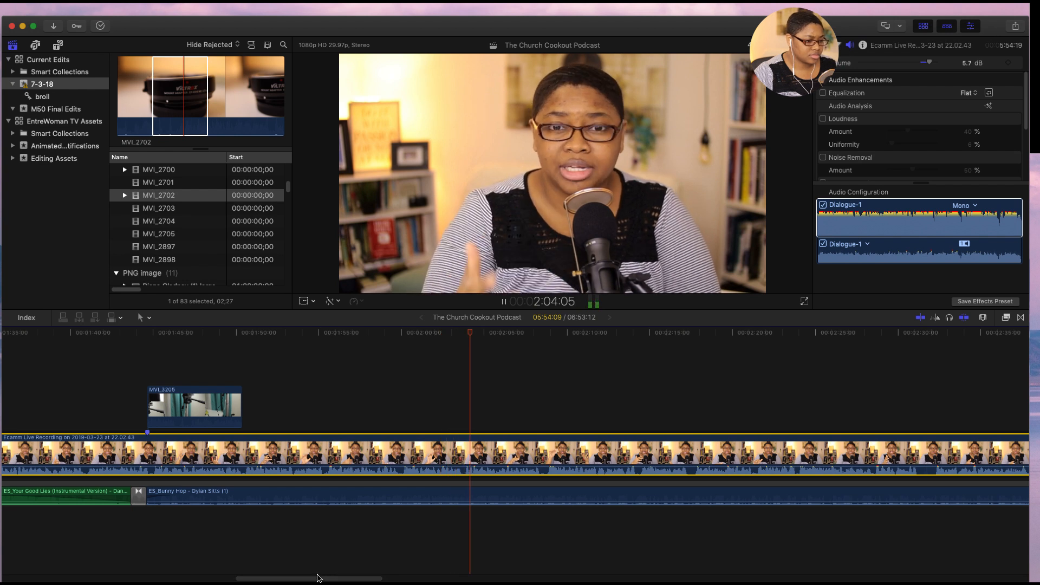
drag(311, 579, 358, 582)
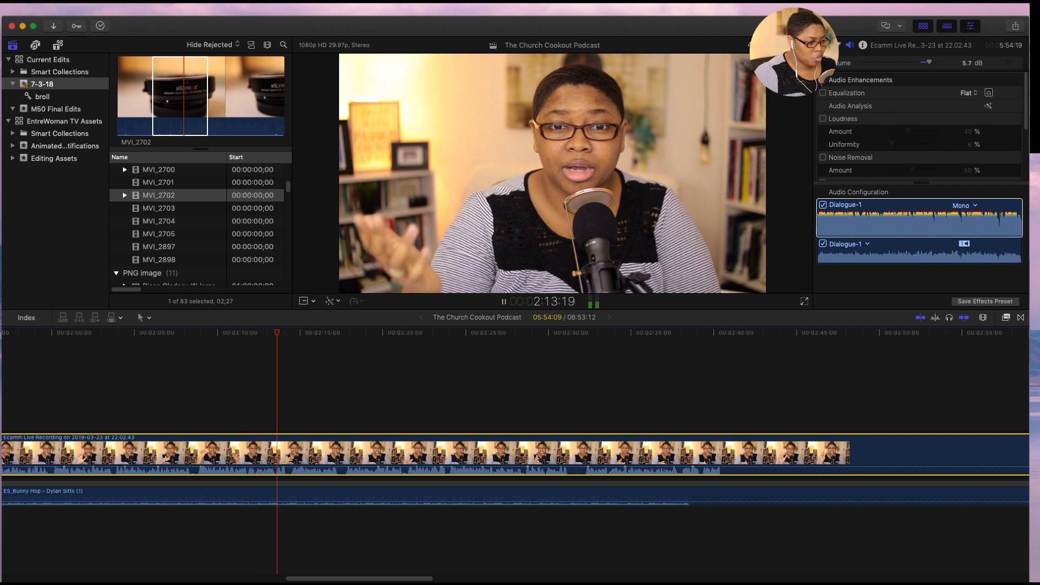
key(space)
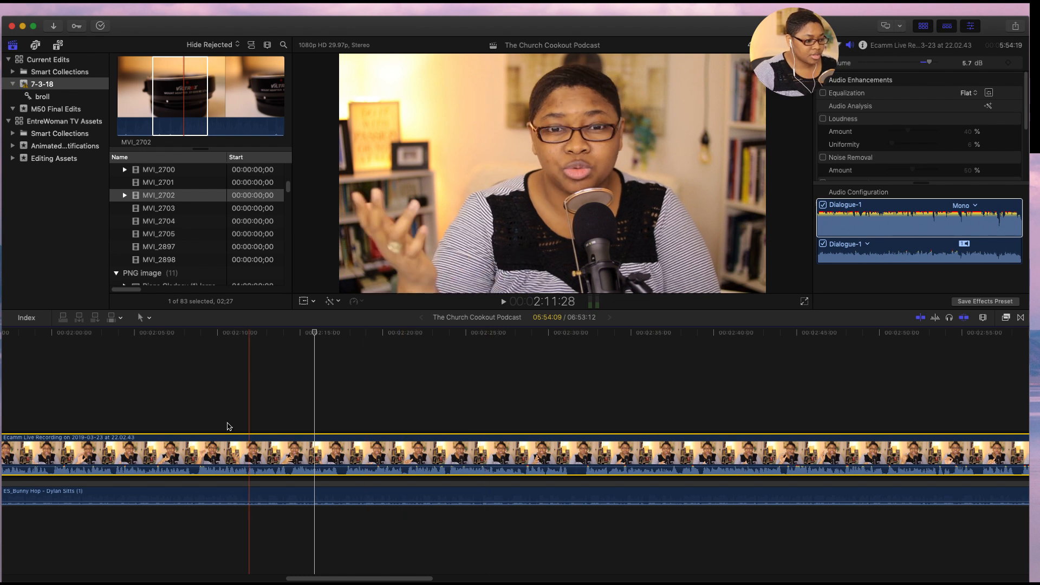
- Play the main recording from 2:08:03 and split it at 2:31:16, where the speech pauses
click(186, 425)
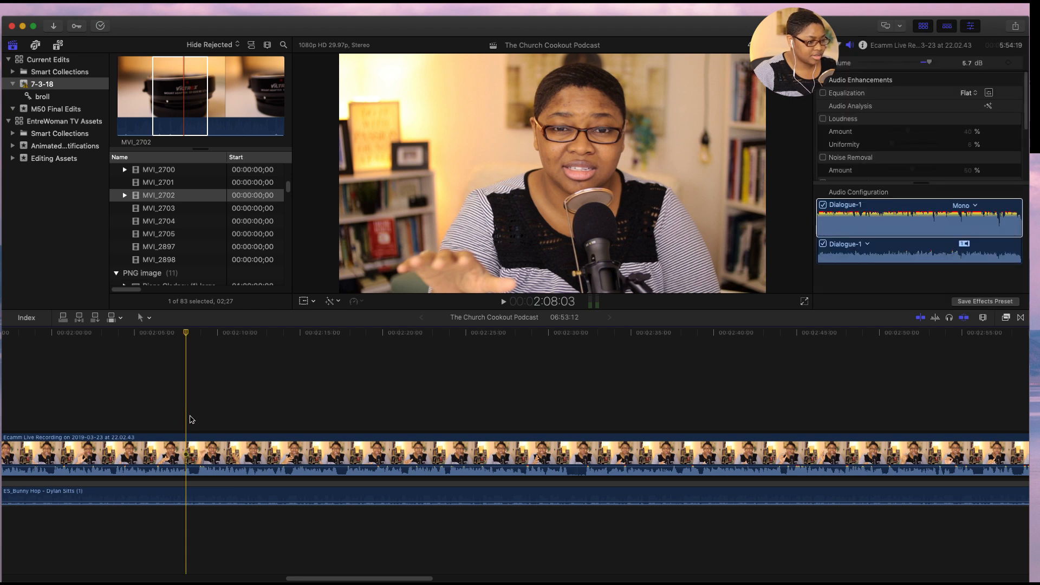
key(space)
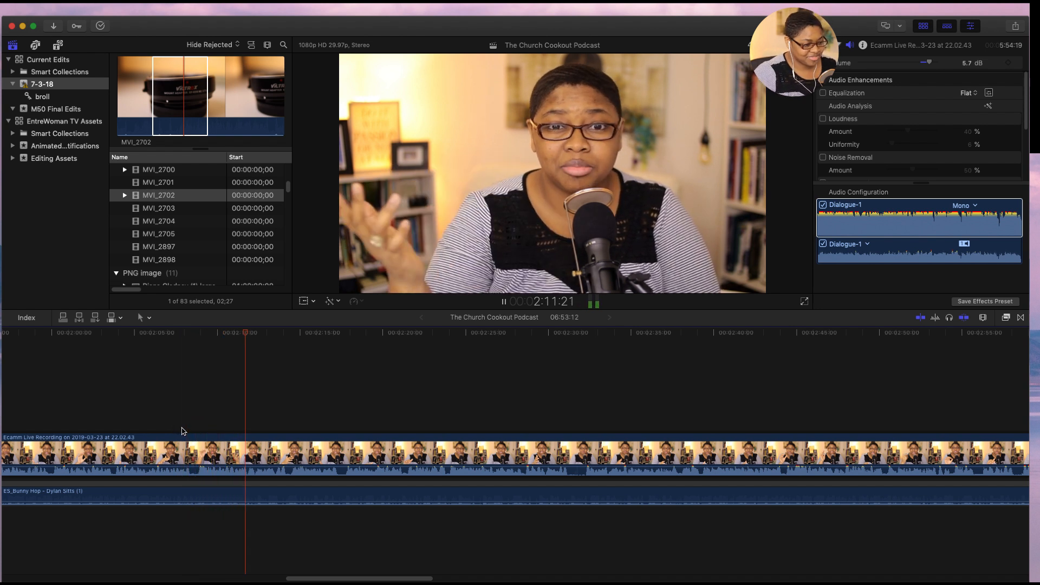
drag(316, 579, 338, 581)
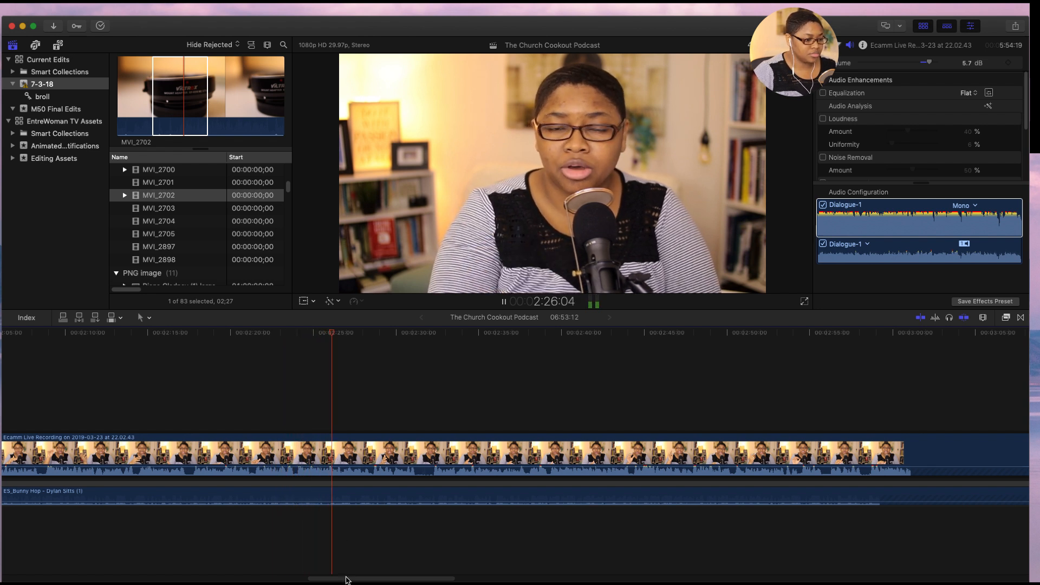
drag(345, 579, 362, 581)
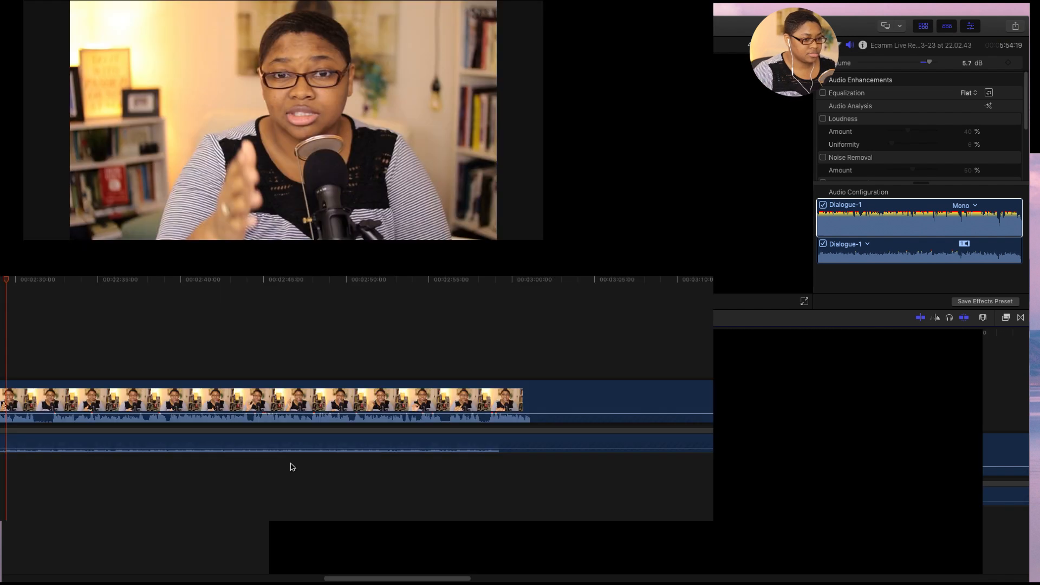
click(297, 454)
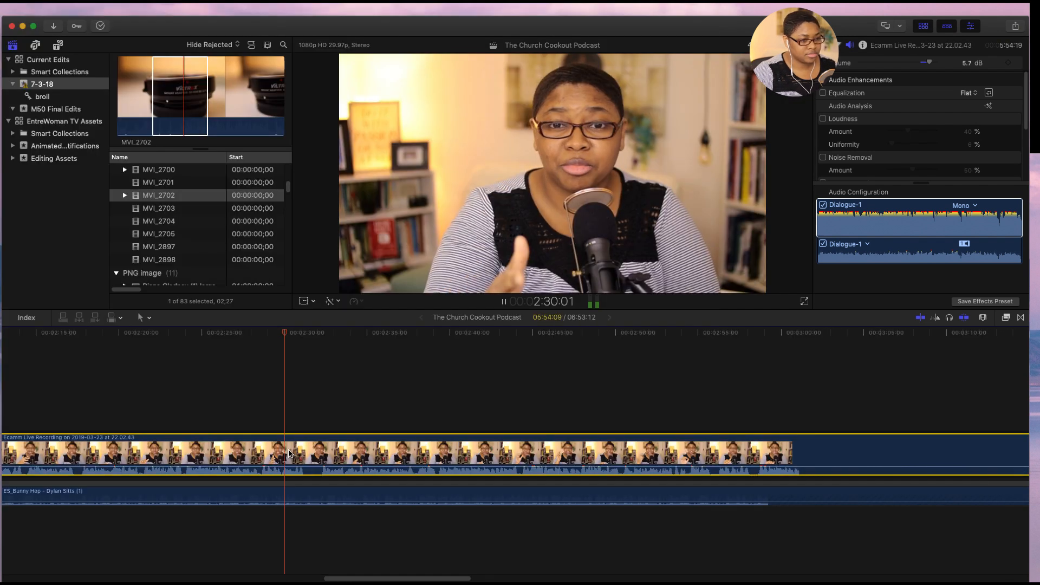
key(space)
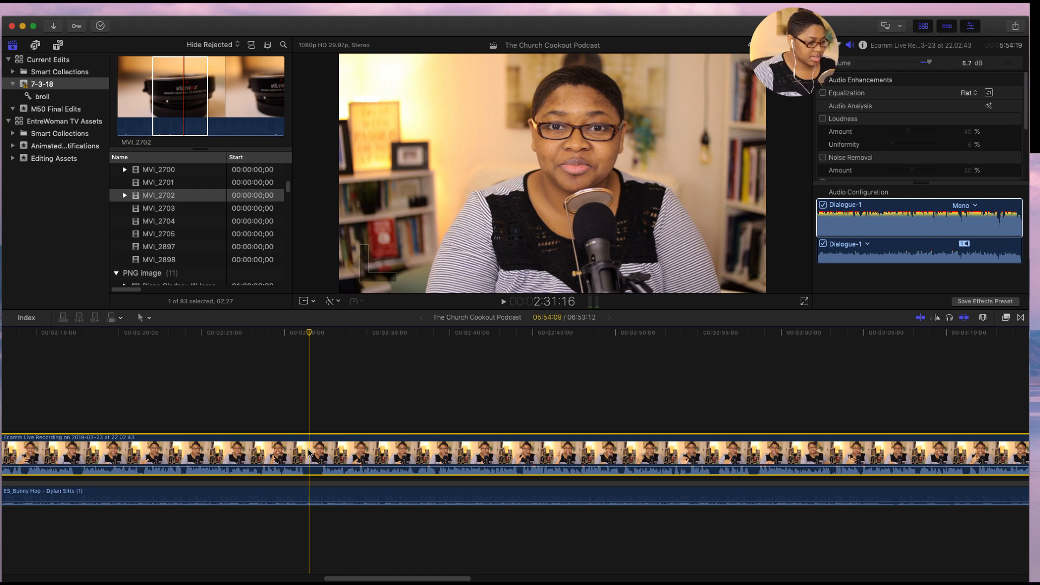
key(super+b)
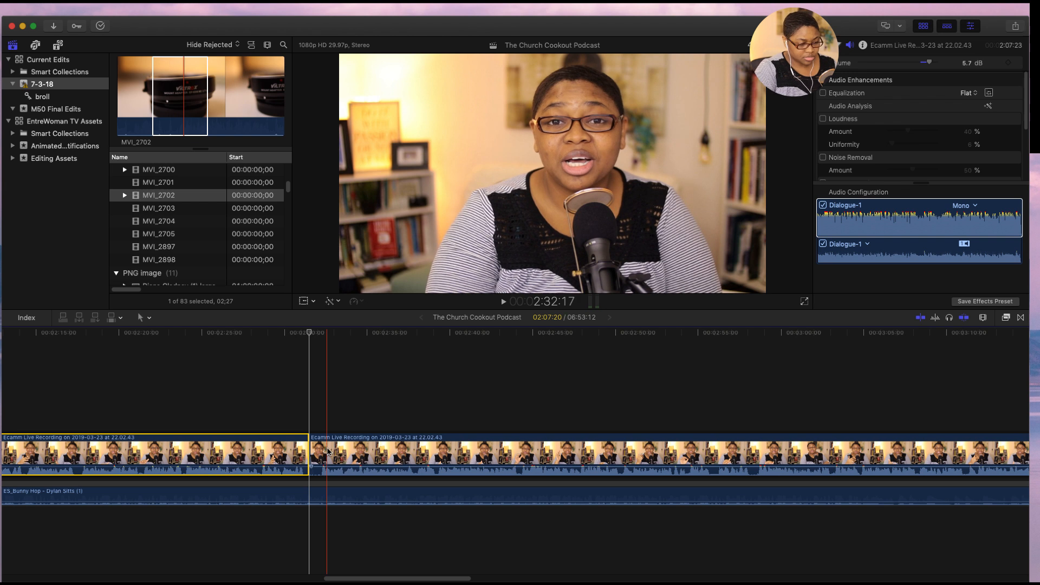
- Check the pause after the split, cut the main recording again at 2:32:08, and delete the short piece between the two cuts
key(super+equal)
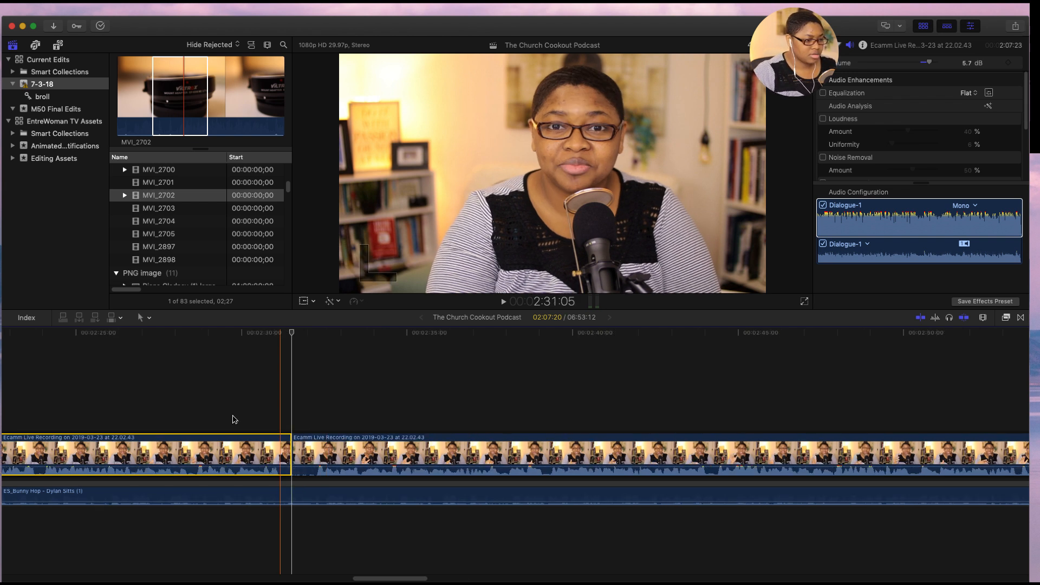
key(space)
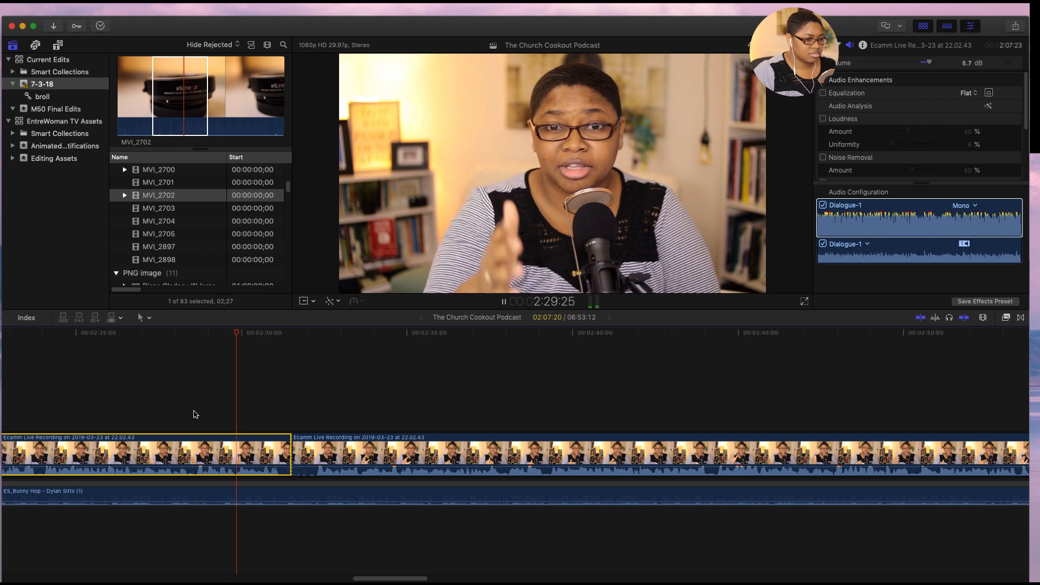
key(space)
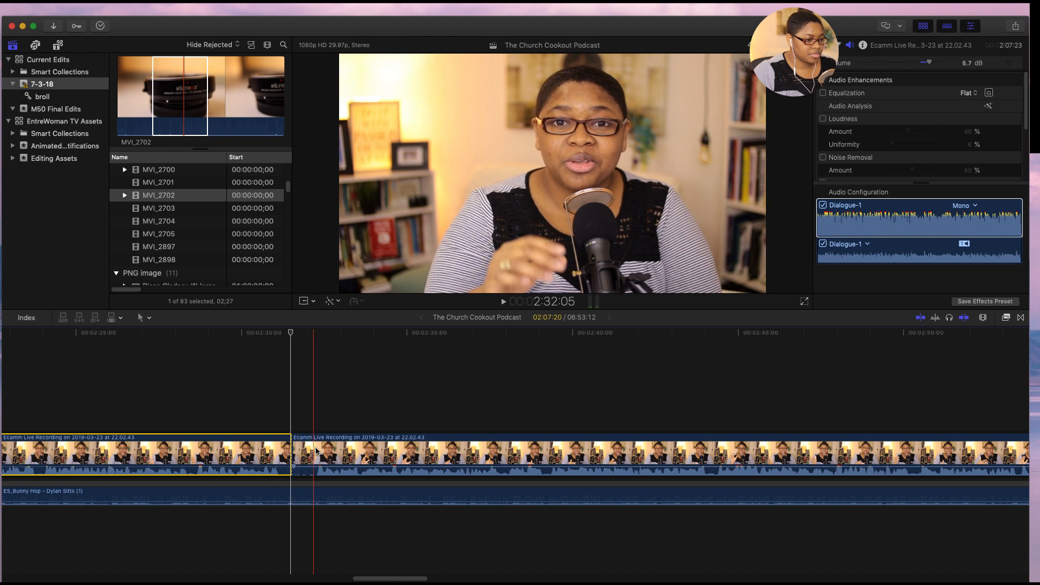
click(318, 451)
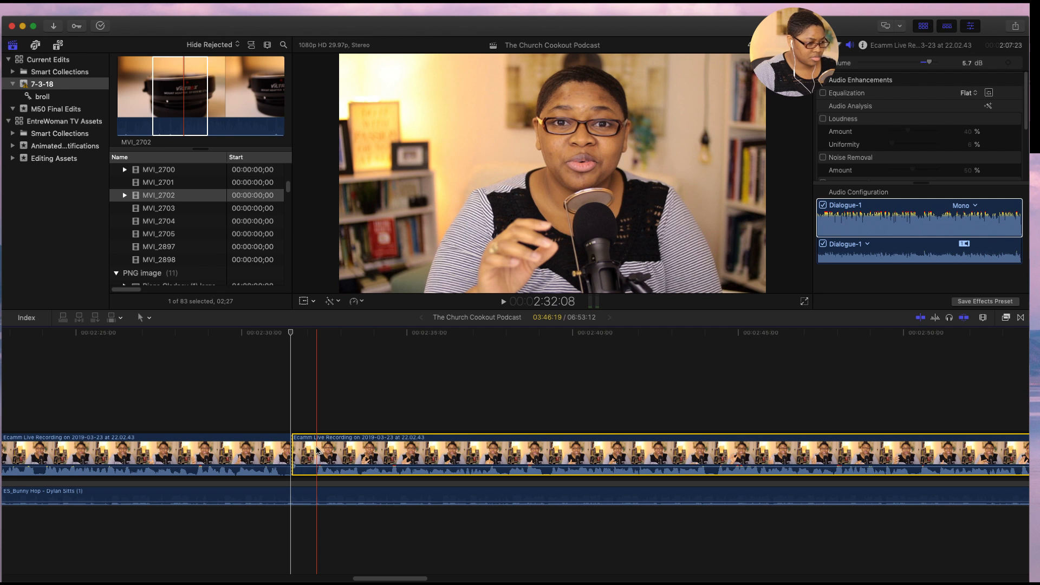
key(super+b)
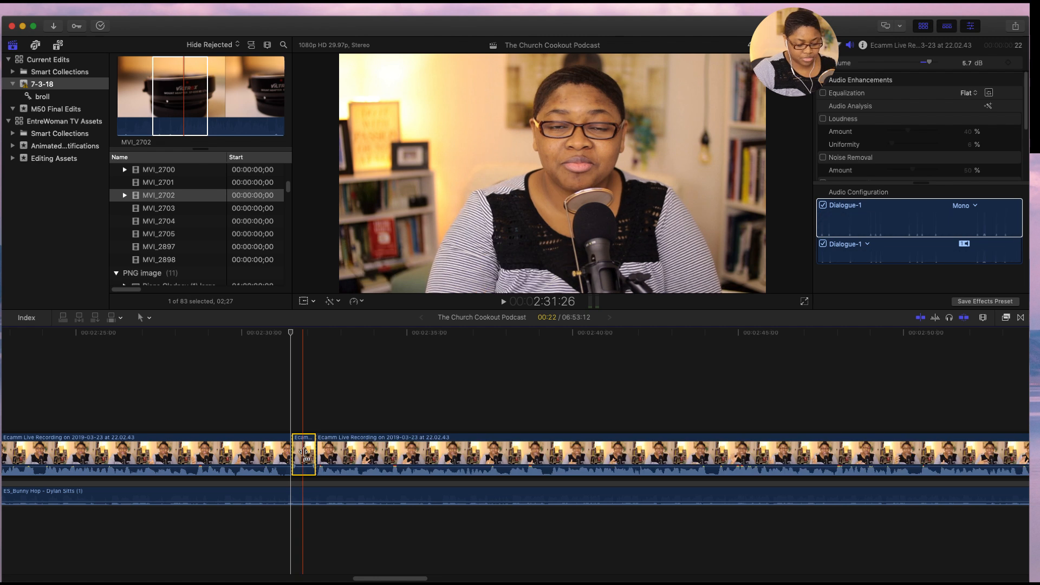
key(Delete)
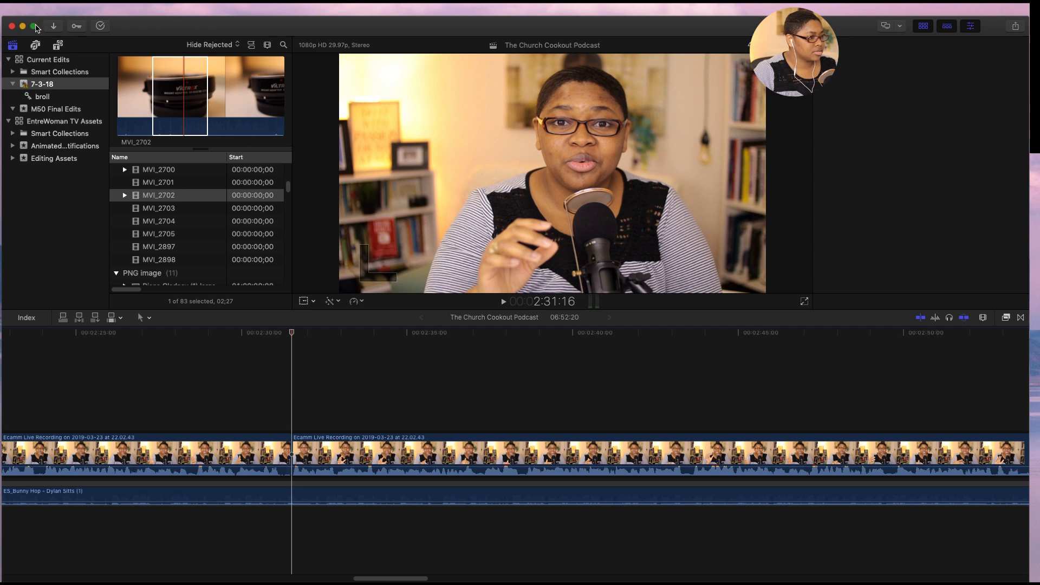
- Make the window full screen and play across the new cut in the main recording from about 2:28 to 2:33
click(35, 27)
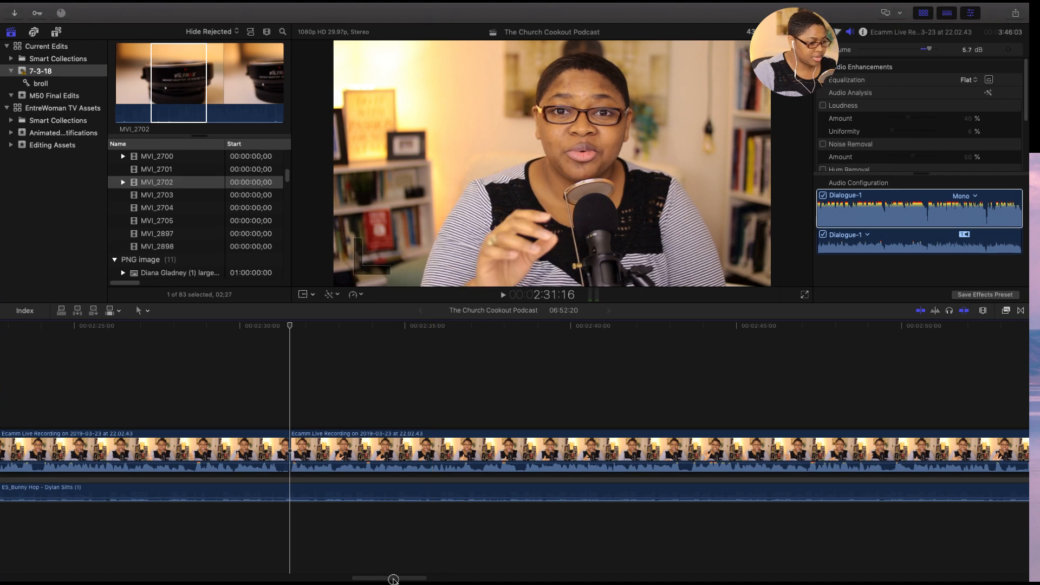
scroll(395, 577, right, 4)
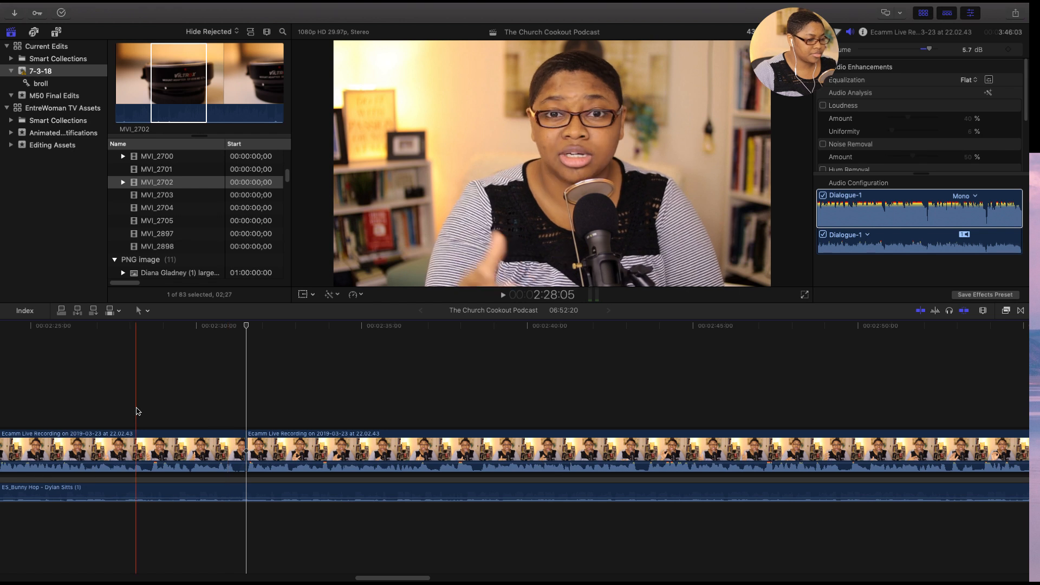
key(space)
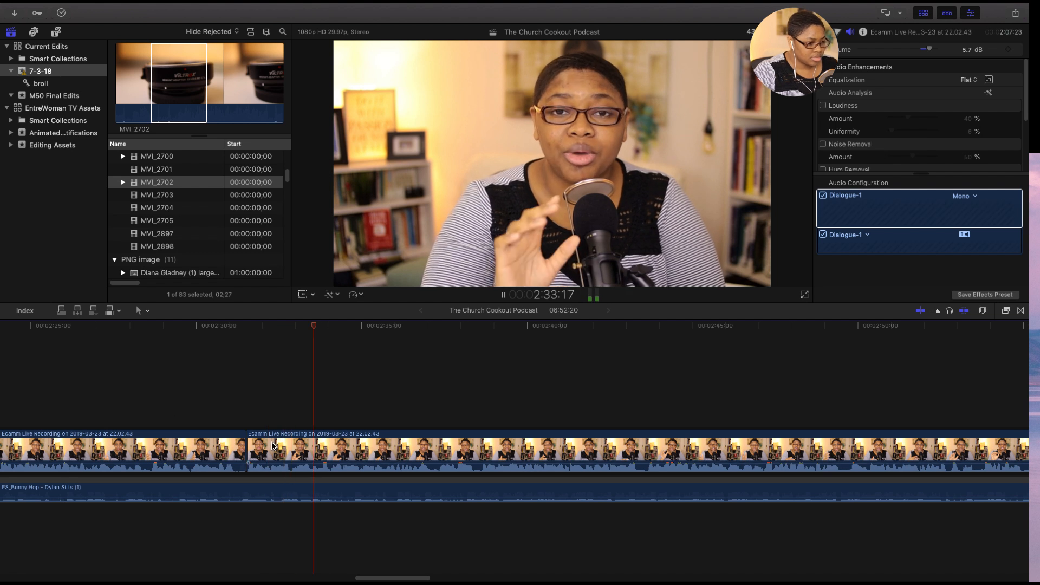
key(space)
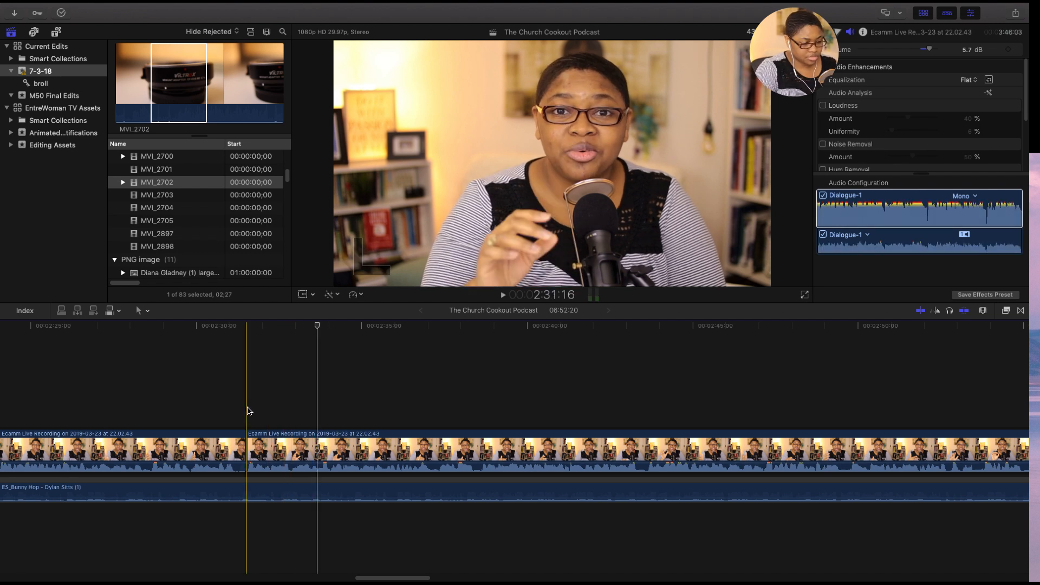
key(super+minus)
key(super+minus)
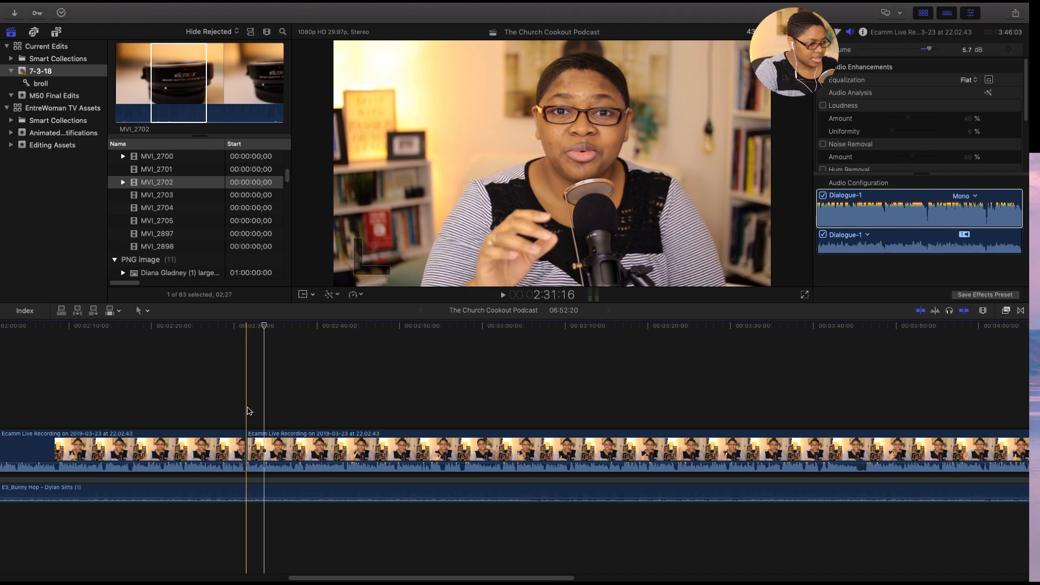
- Split the Bunny Hop music at the 2:31:16 cut in the main recording and delete the part after it
key(super+minus)
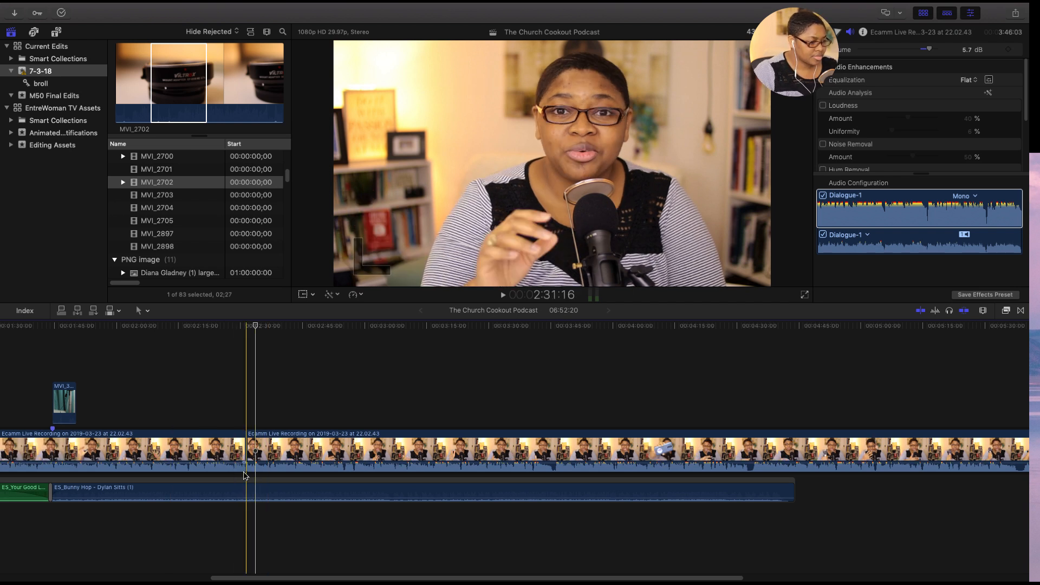
click(249, 494)
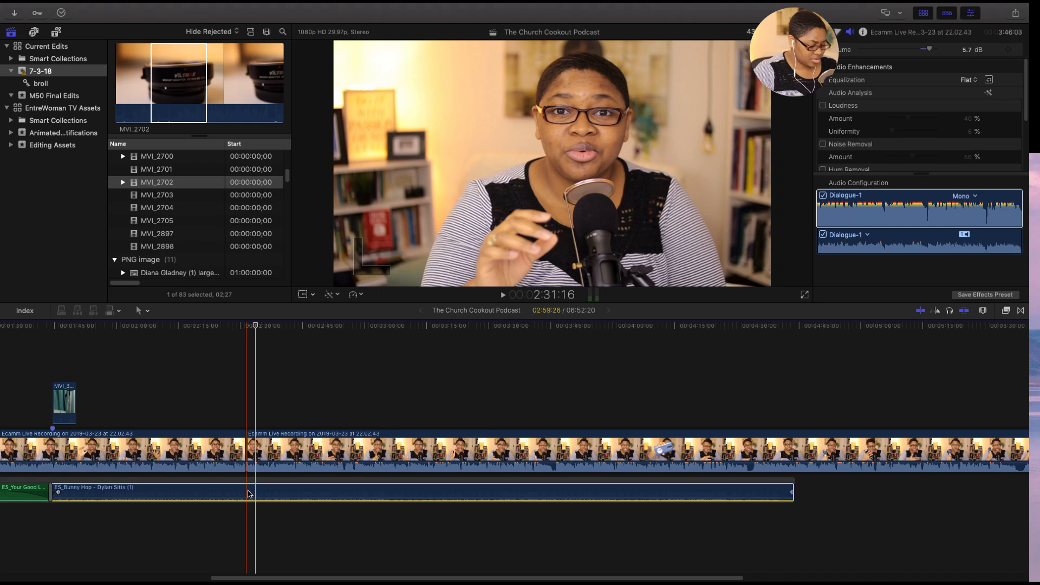
key(super+b)
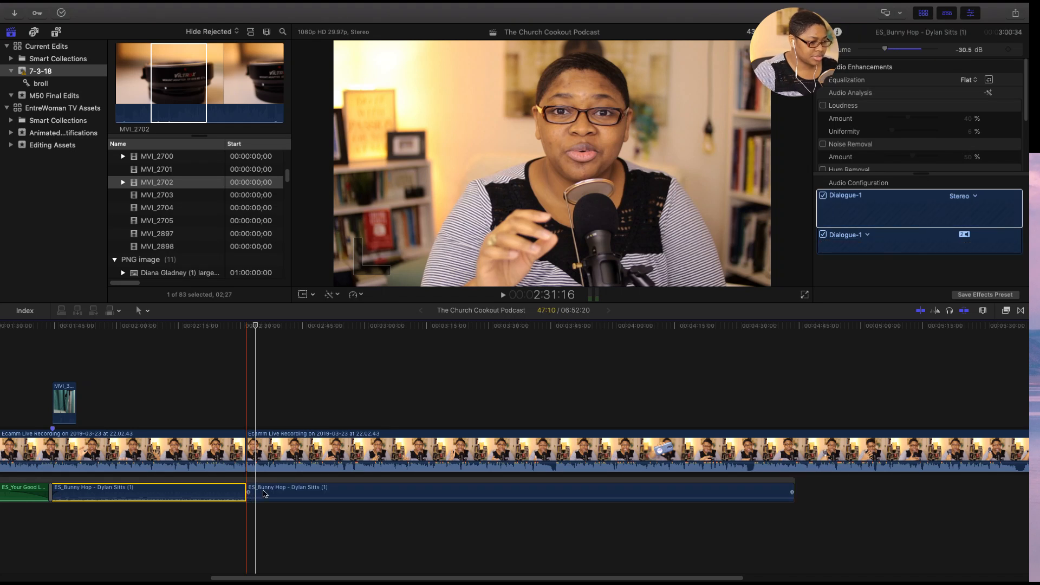
click(301, 490)
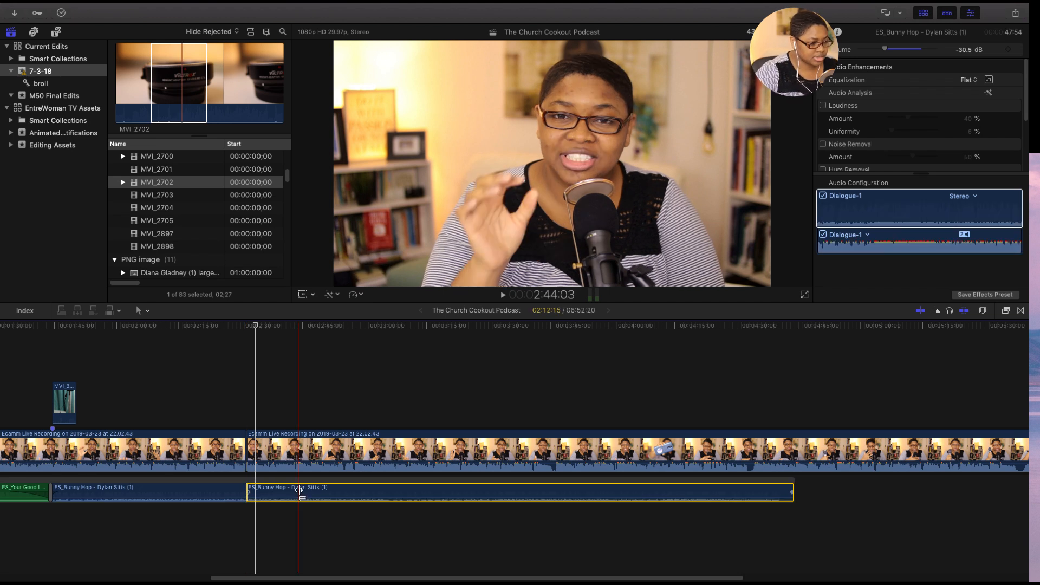
key(Delete)
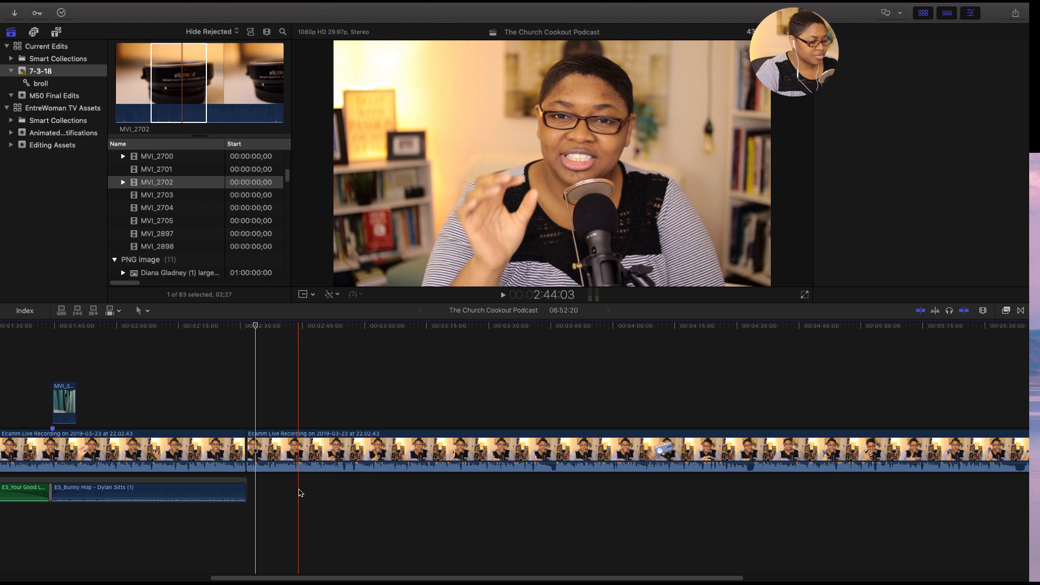
- Add a fade-out of about two seconds to the end of the Bunny Hop music
key(super+equal)
key(super+equal)
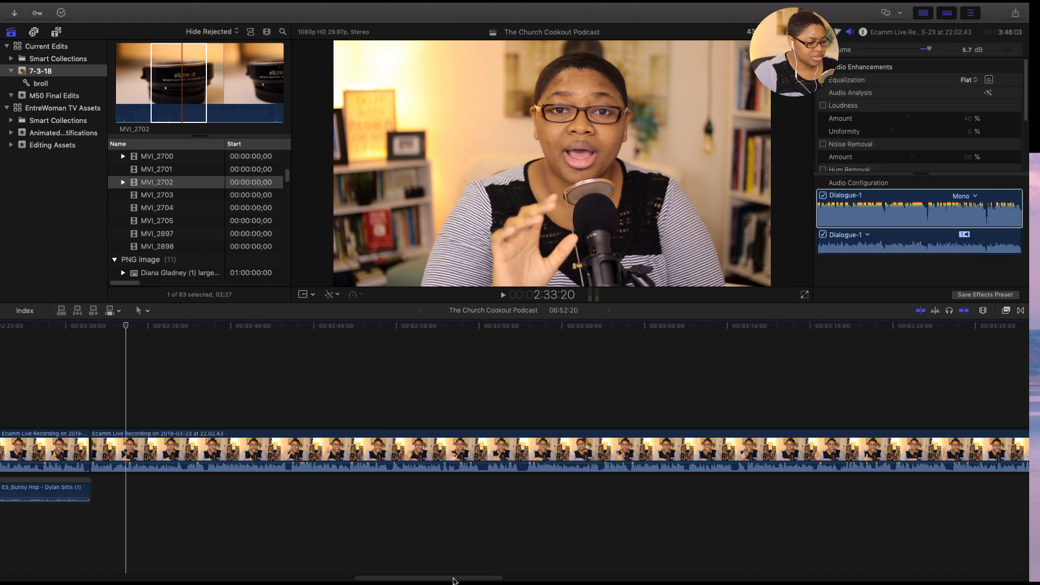
drag(453, 578, 397, 573)
scroll(379, 570, left, 5)
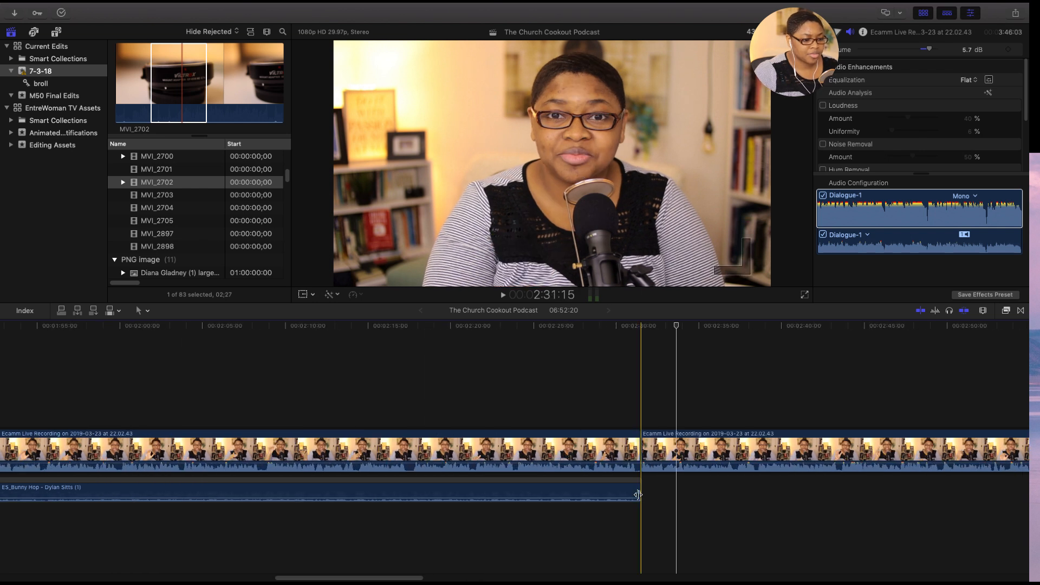
drag(639, 492, 603, 493)
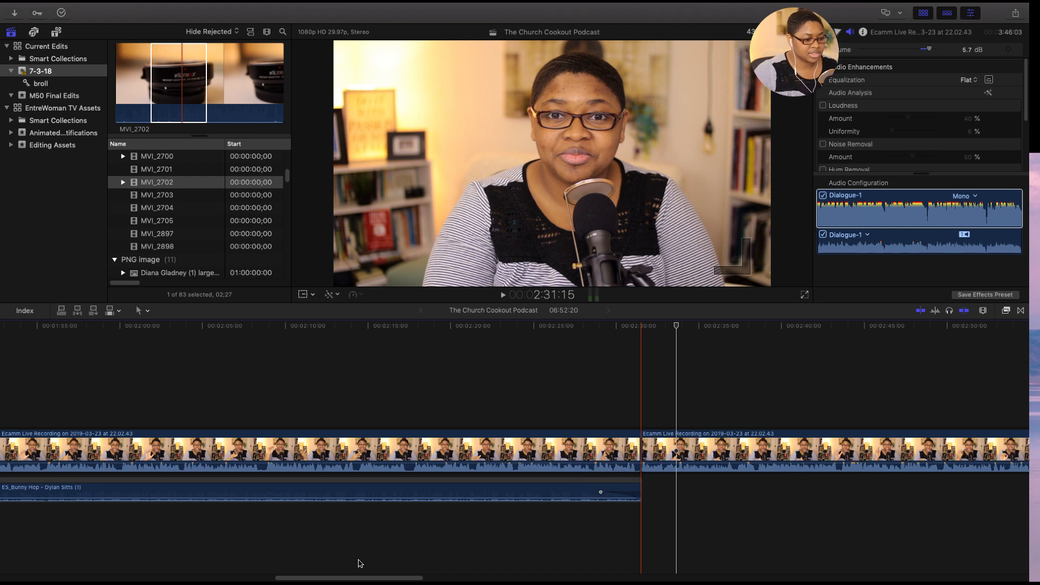
drag(357, 577, 404, 578)
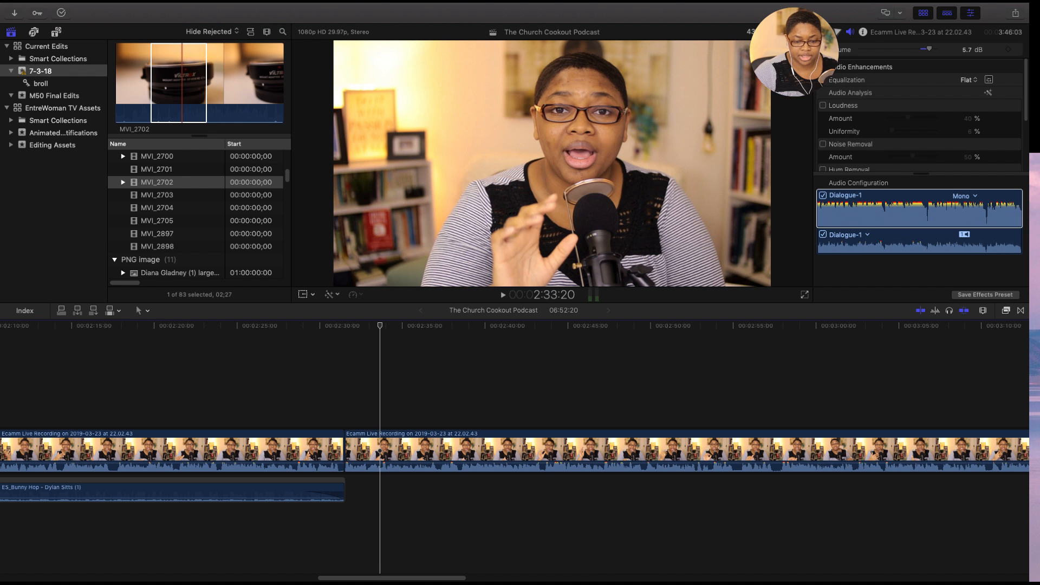
- Switch to the Epidemic Sound playlist and preview A Million Signs (Instrumental Version), Cristal Wave, Bunny Hop and All the Feels
key(super+Tab)
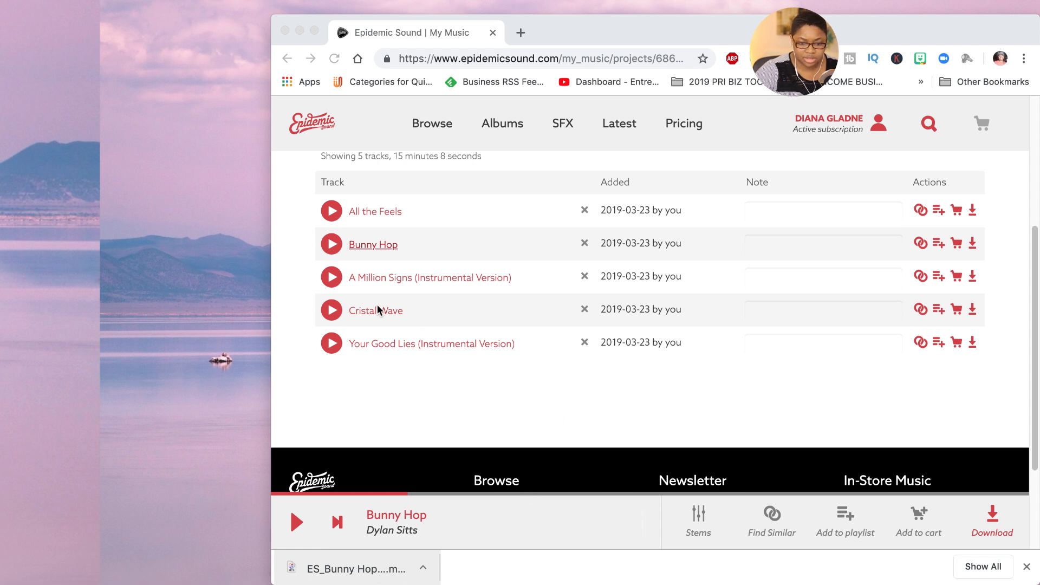
click(335, 277)
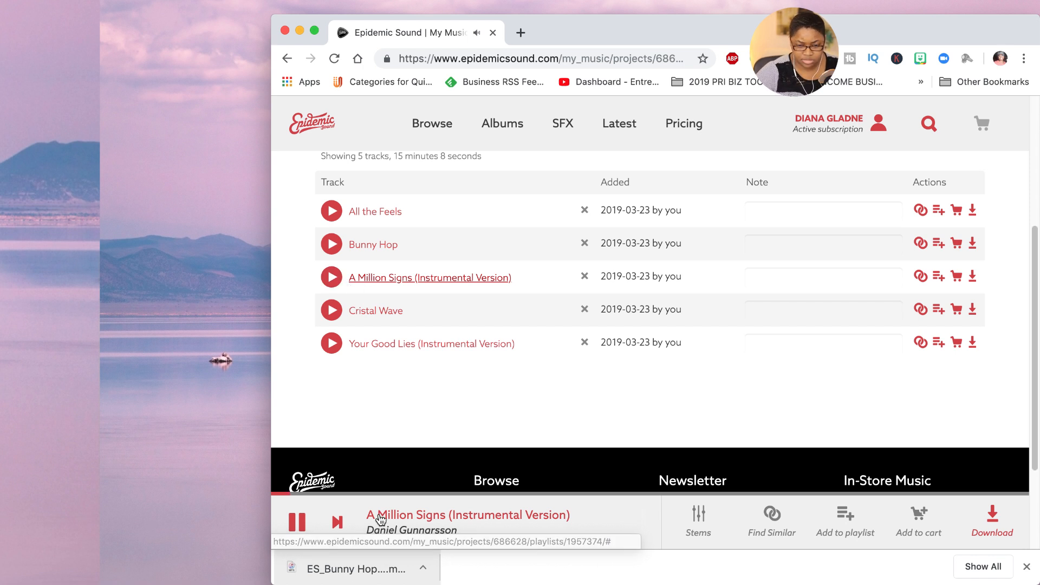
click(421, 493)
click(336, 311)
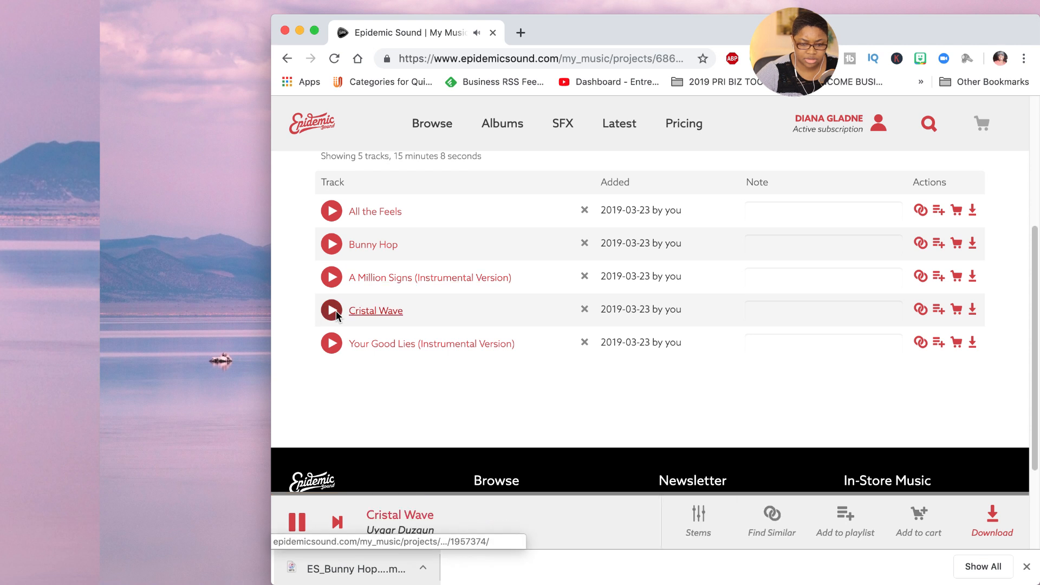
click(332, 243)
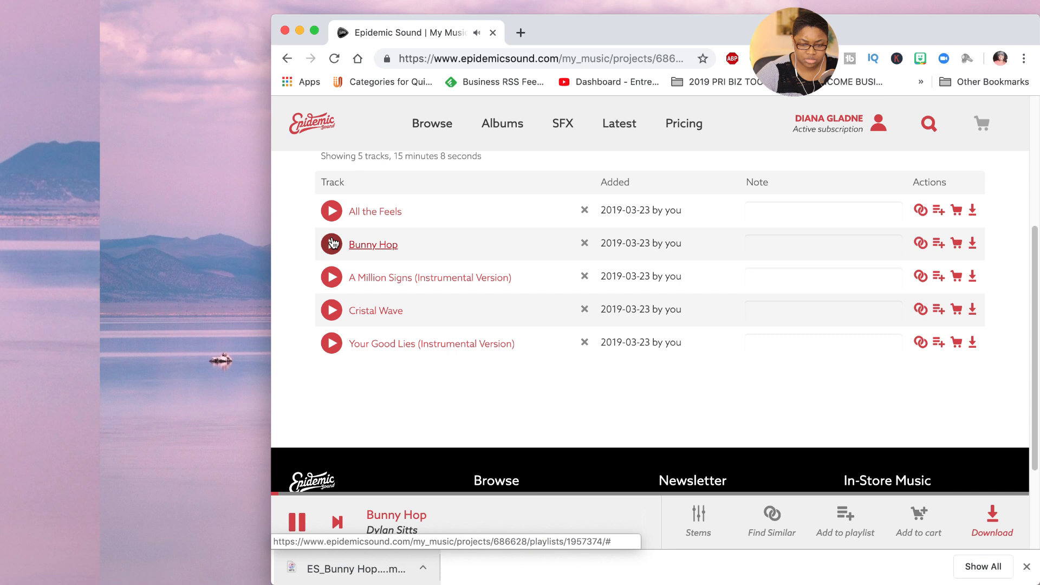
click(330, 211)
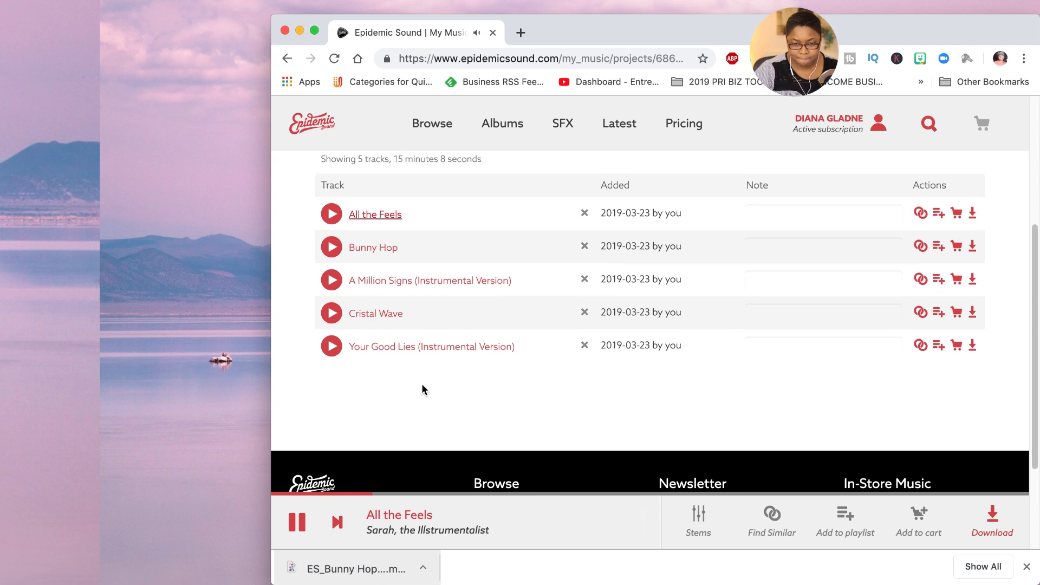
- Open the New vibes playlist and preview the track Say It Again (Instrumental Version)
scroll(426, 382, up, 5)
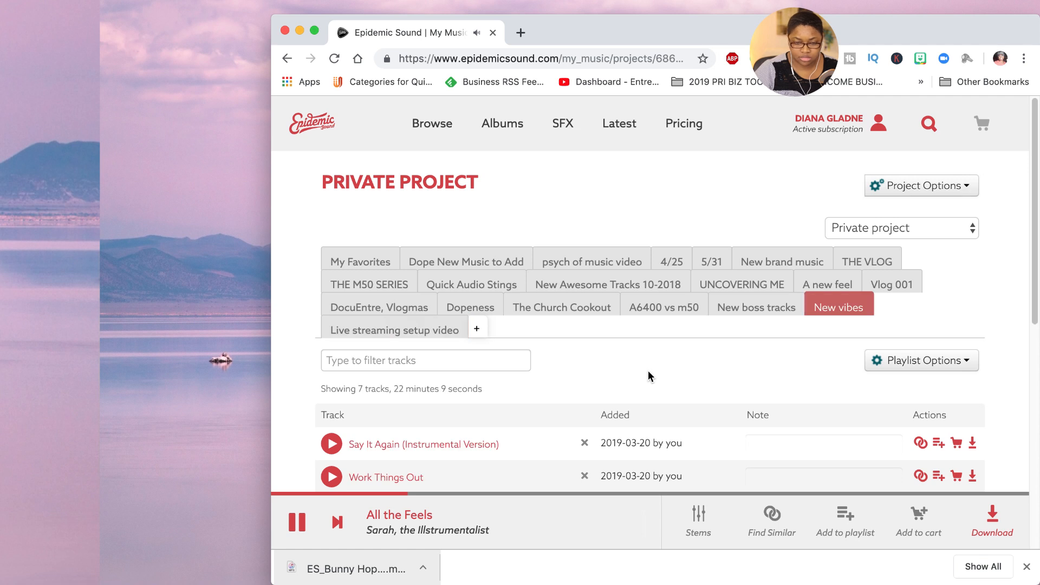
scroll(651, 370, down, 2)
scroll(645, 368, down, 4)
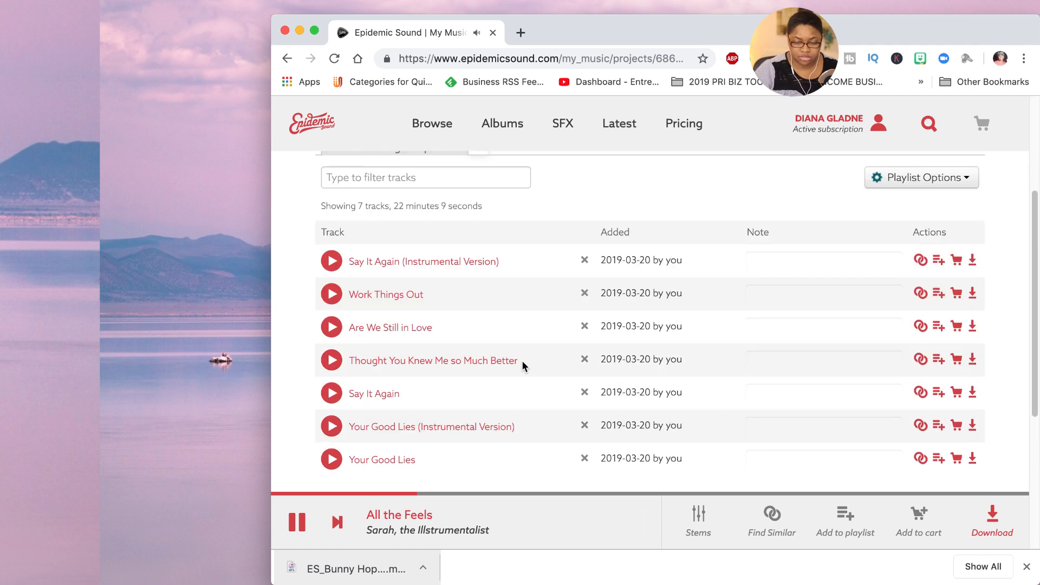
click(331, 261)
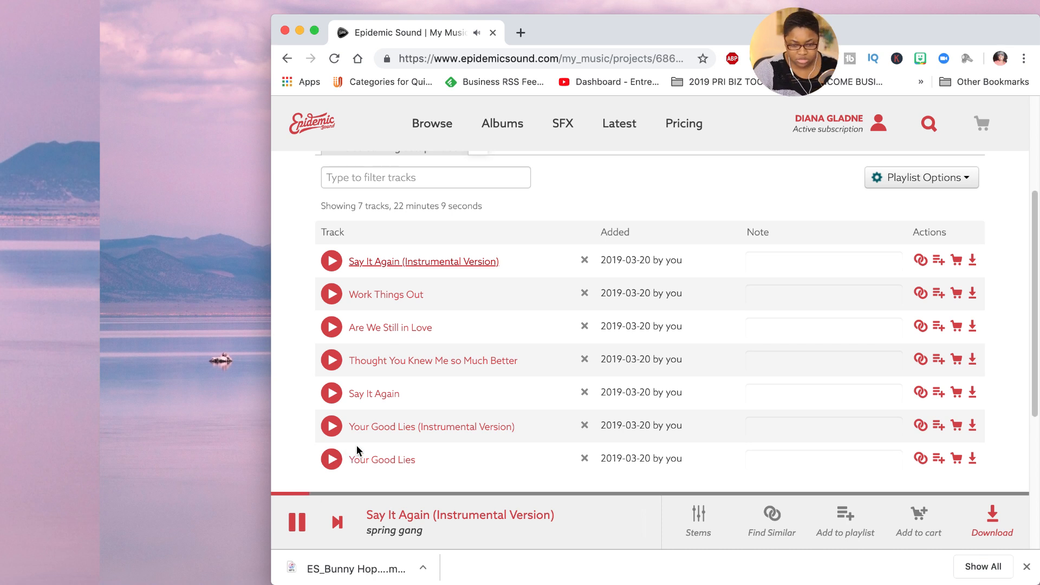
click(297, 522)
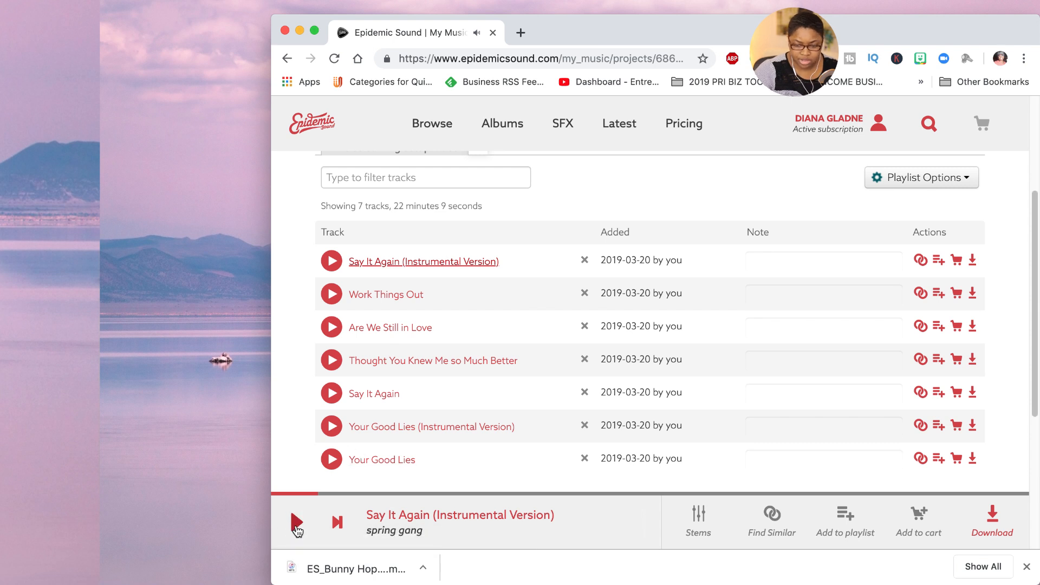
- Download Say It Again (Instrumental Version) and save it to the Desktop as MP3 audio
click(994, 523)
click(680, 298)
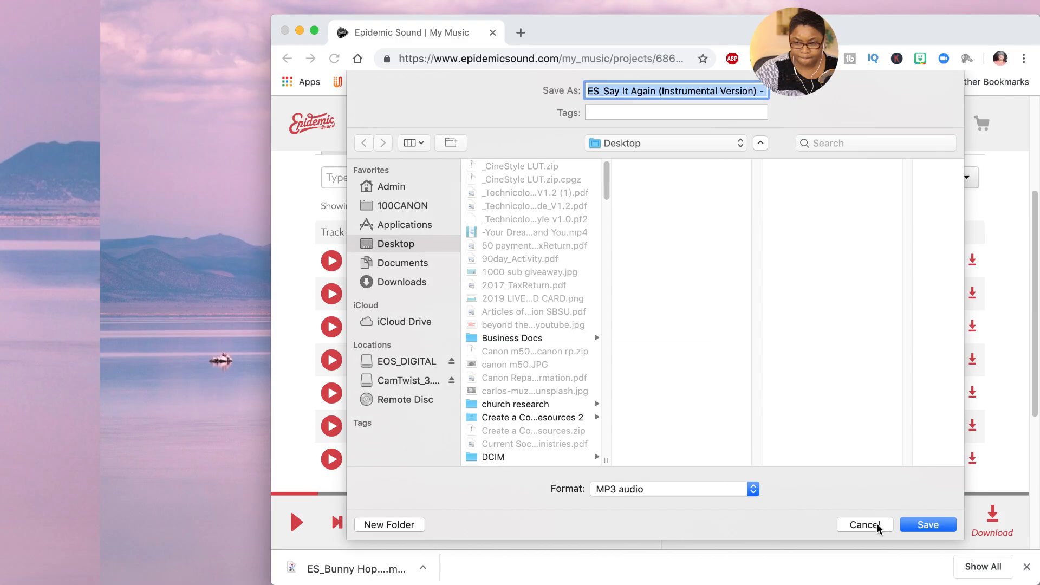
click(929, 525)
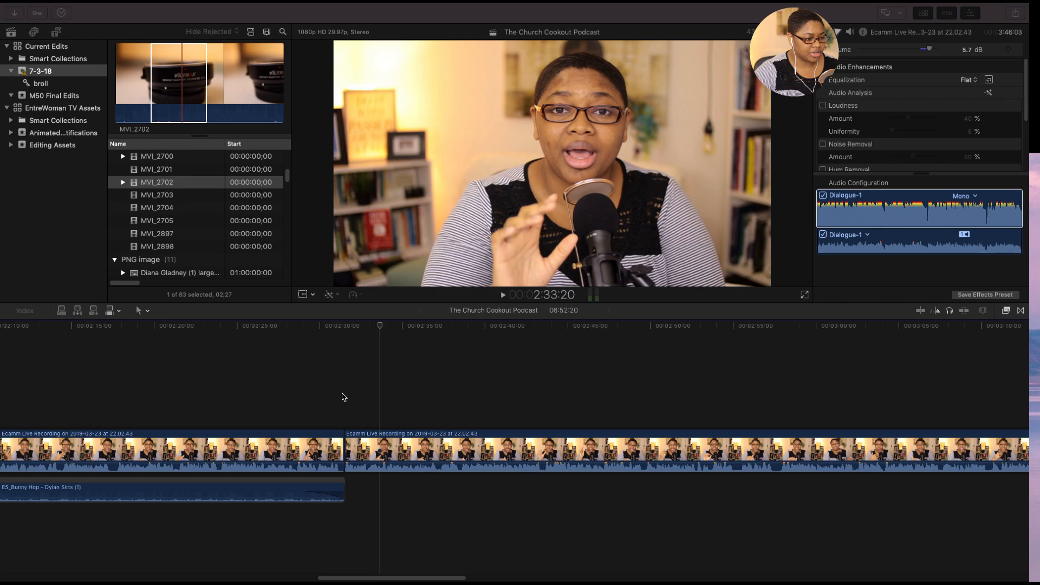
- Add the downloaded Say It Again (Instrumental Version) to the Final Cut Pro timeline below the main recording, starting at about 2:33
click(341, 391)
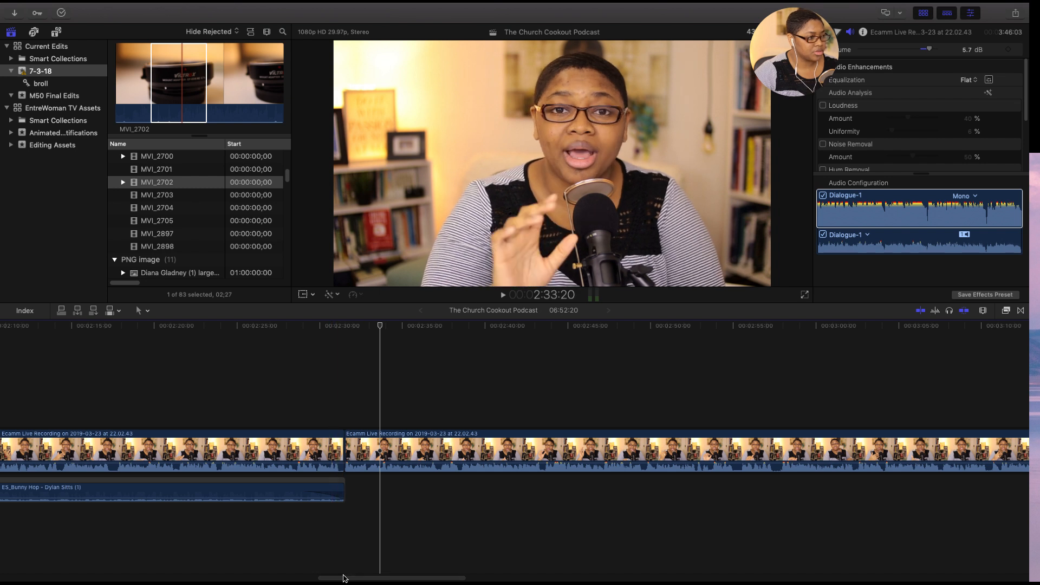
drag(352, 580, 358, 580)
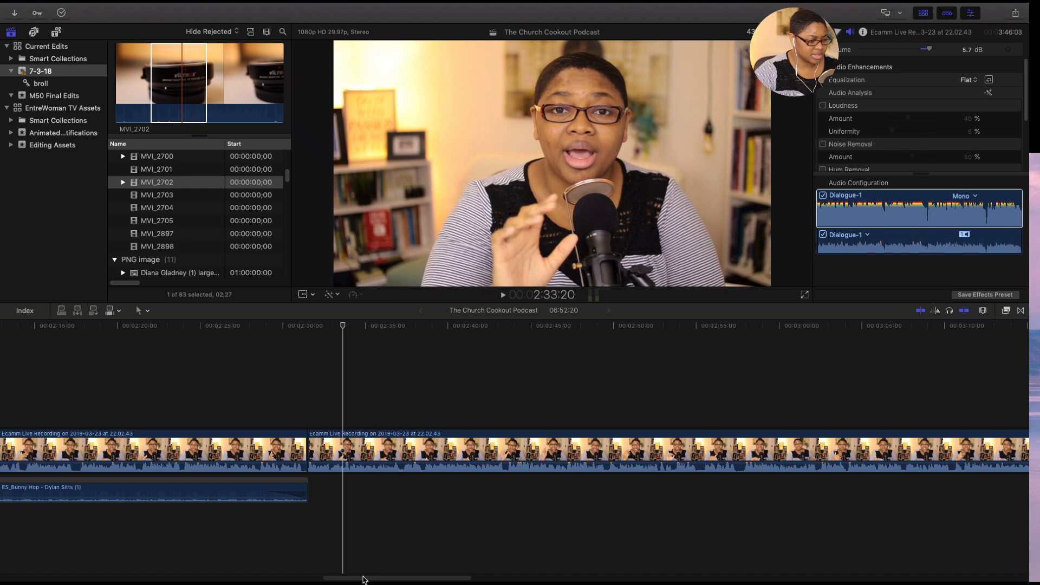
drag(360, 578, 365, 579)
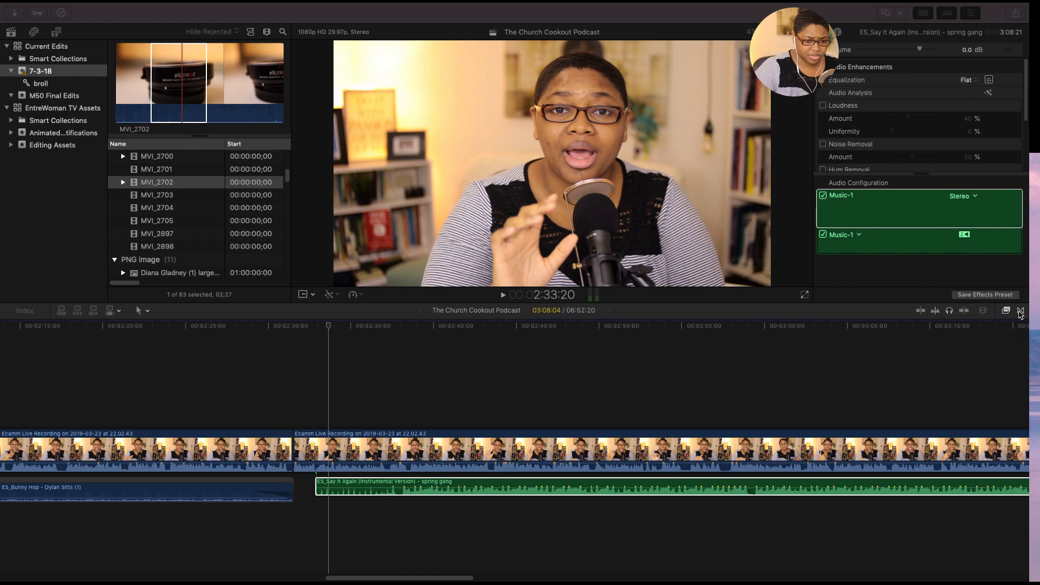
- Apply a Cross Dissolve transition to the end of the Bunny Hop music and close the transitions browser
click(1021, 315)
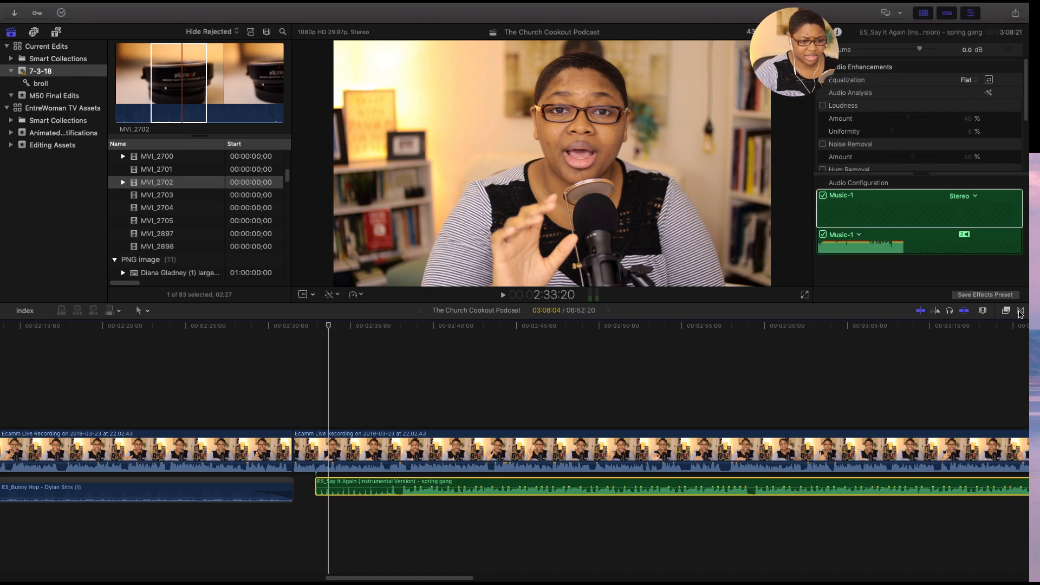
click(1021, 314)
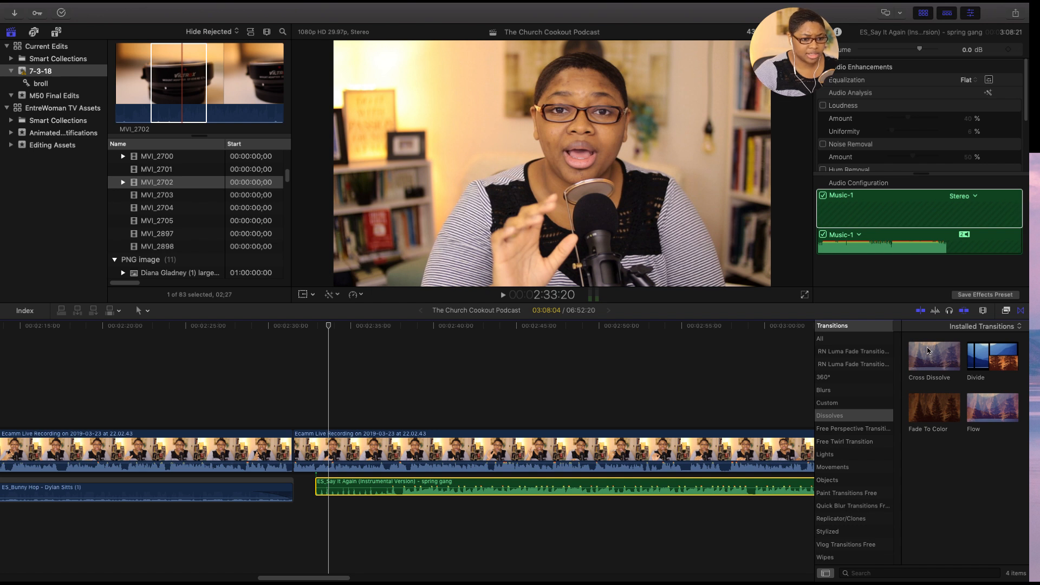
click(932, 358)
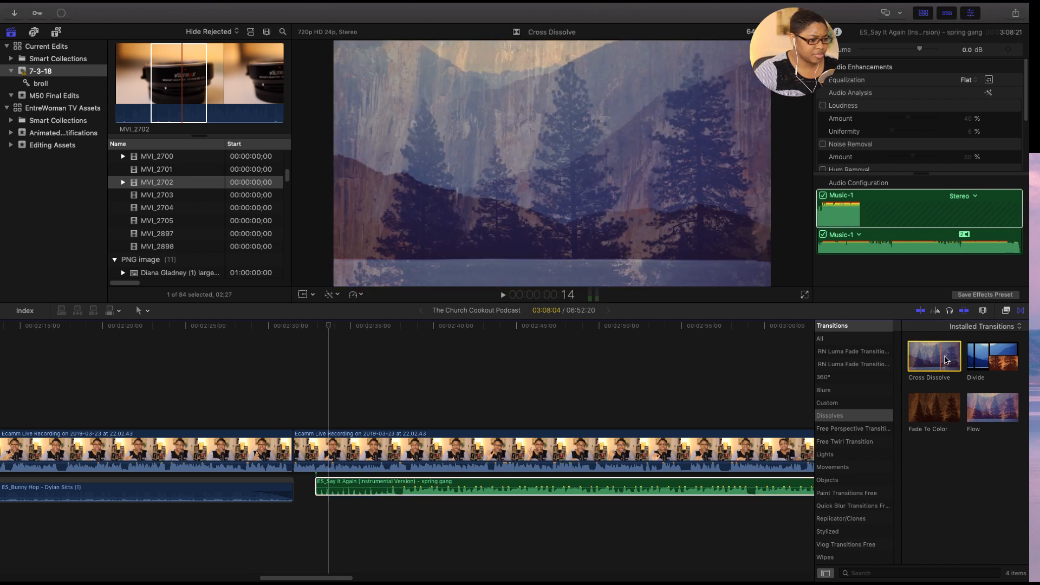
drag(945, 360, 287, 495)
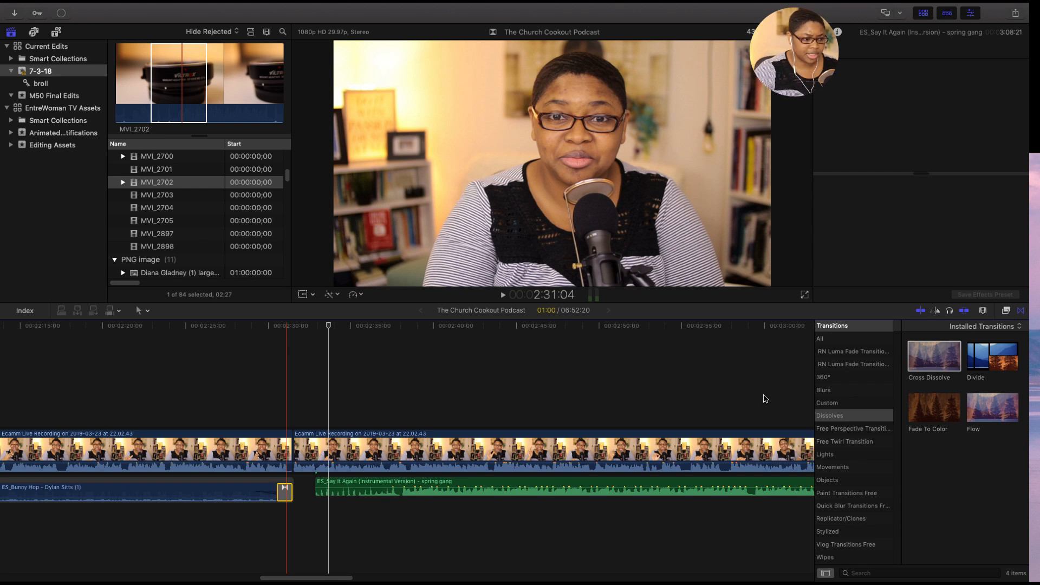
key(ctrl+super+5)
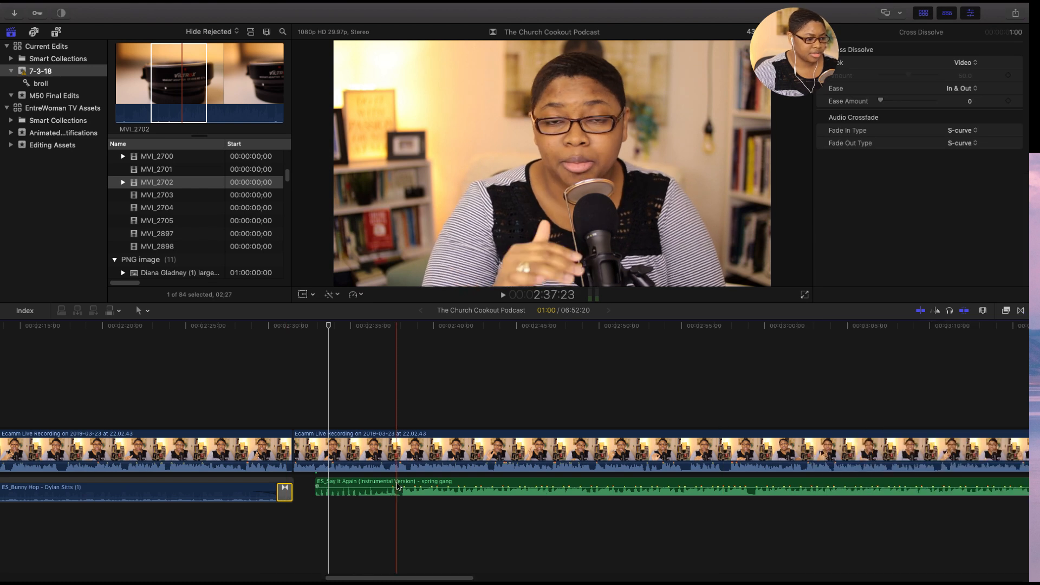
- Shift the Say It Again music slightly earlier, and disable the main recording clip above it to play the music alone from about 2:37:17
drag(374, 482, 369, 485)
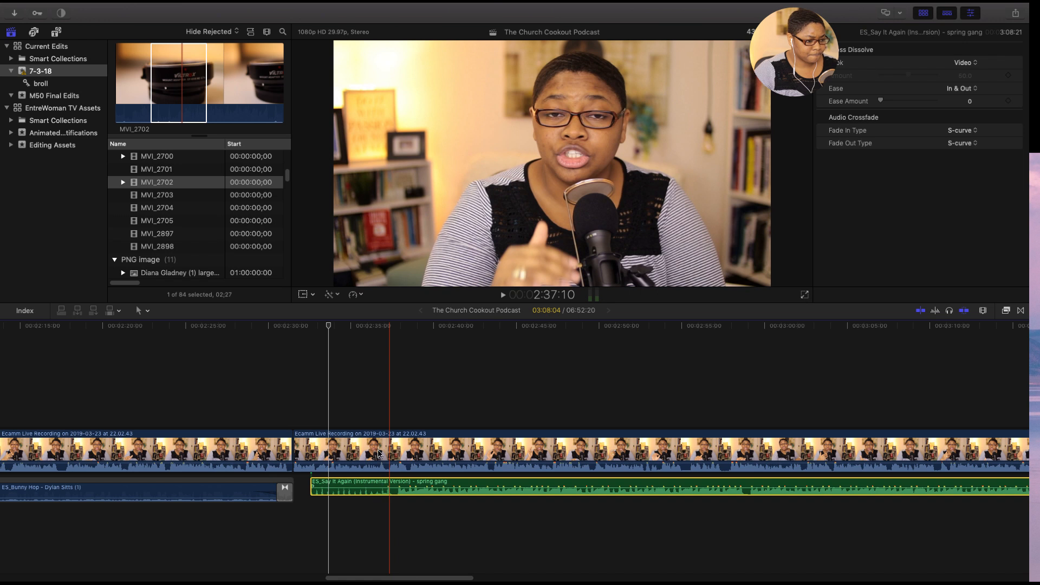
click(395, 452)
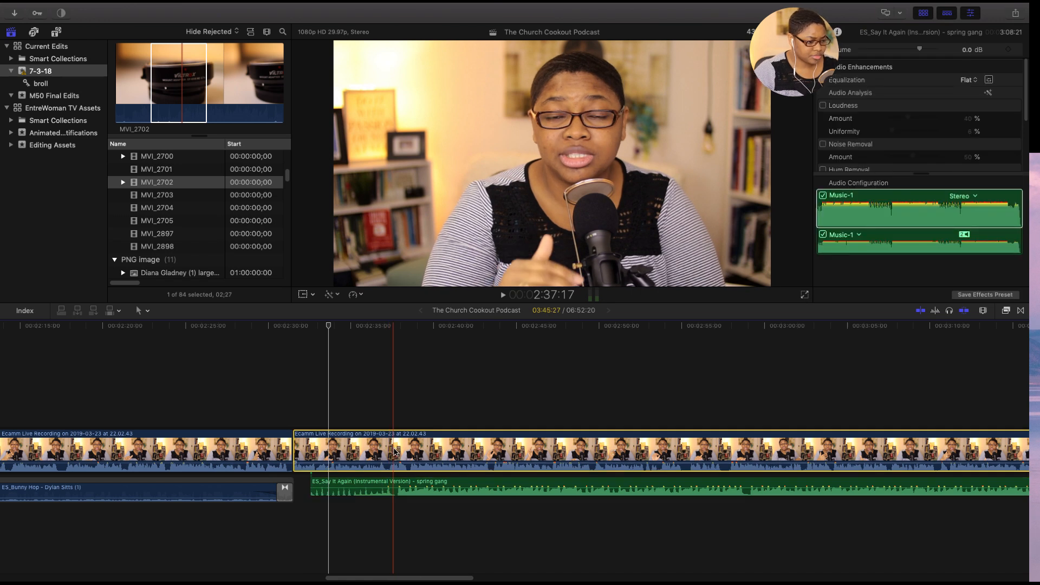
key(v)
key(space)
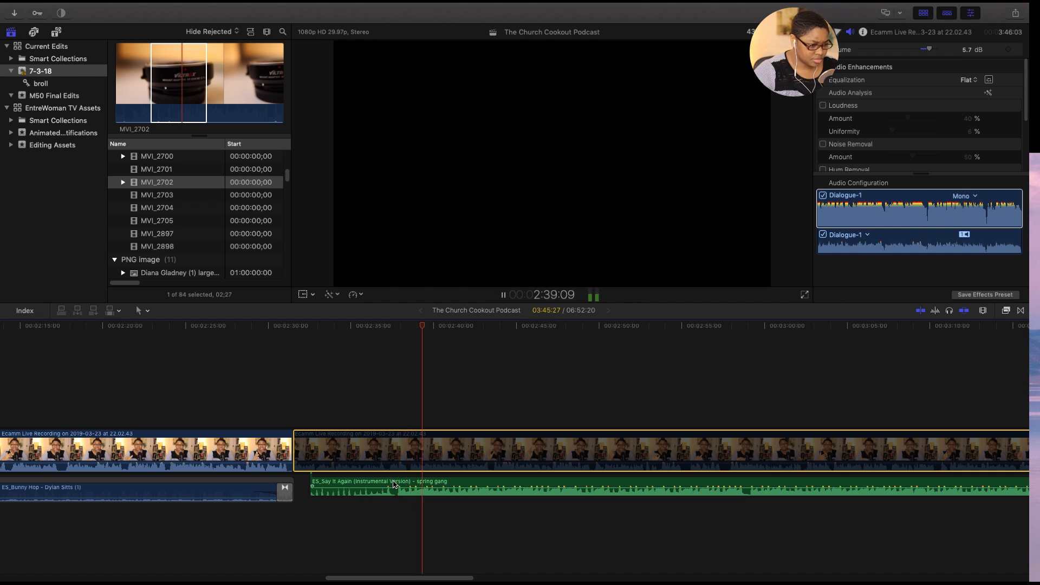
key(space)
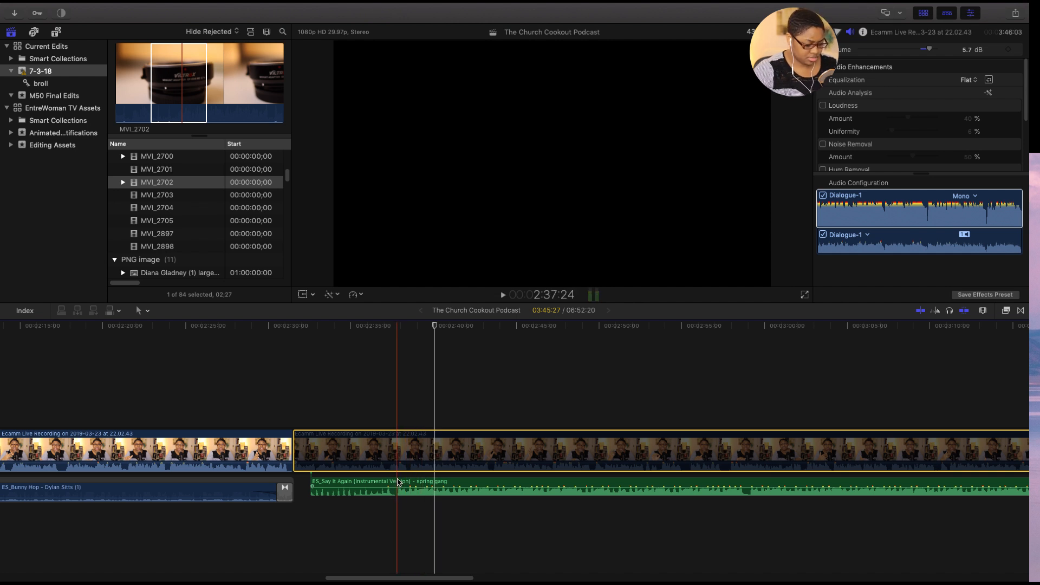
- Split the Say It Again music at about 2:37:24, delete the short intro piece, and select the remaining music
click(398, 482)
key(super+b)
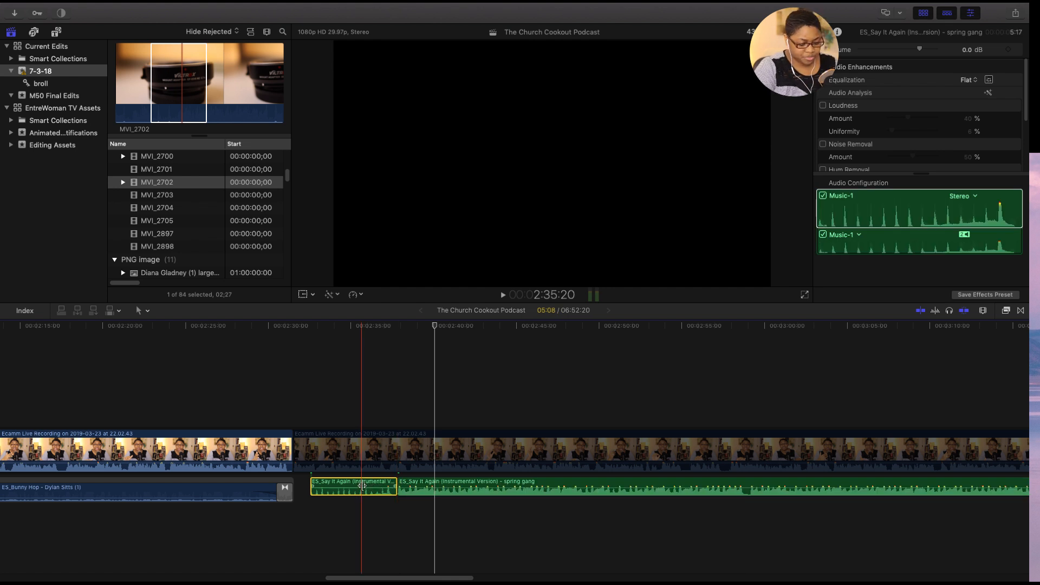
key(Delete)
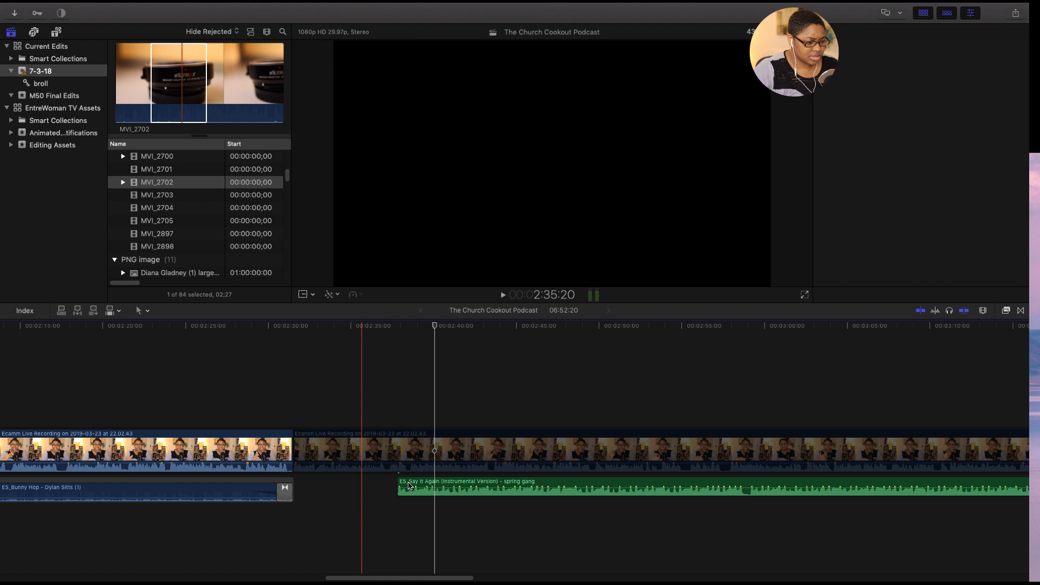
click(401, 490)
click(401, 490)
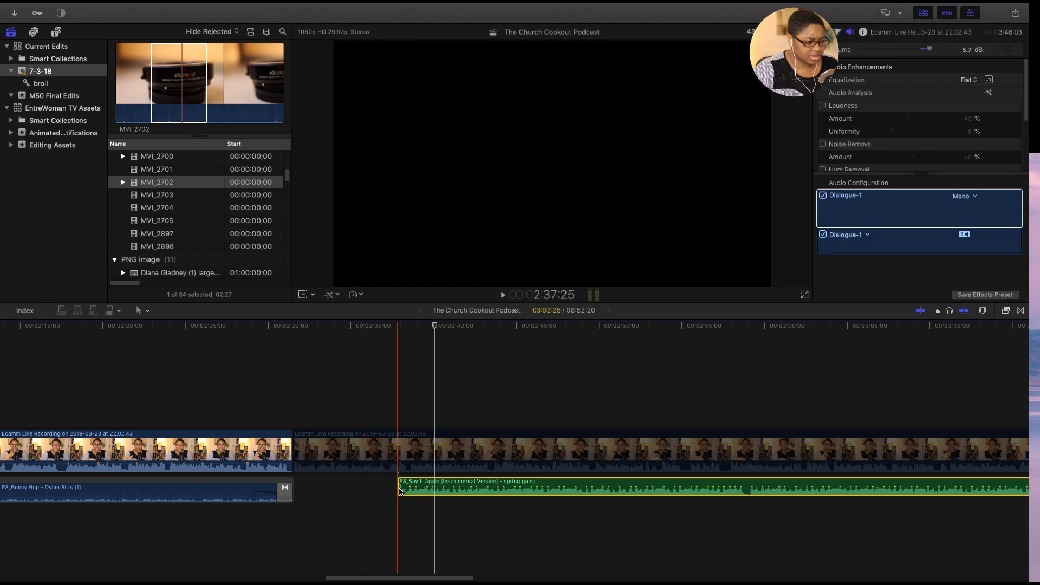
- Lower the Say It Again music volume to -14.9 dB
drag(402, 490, 429, 487)
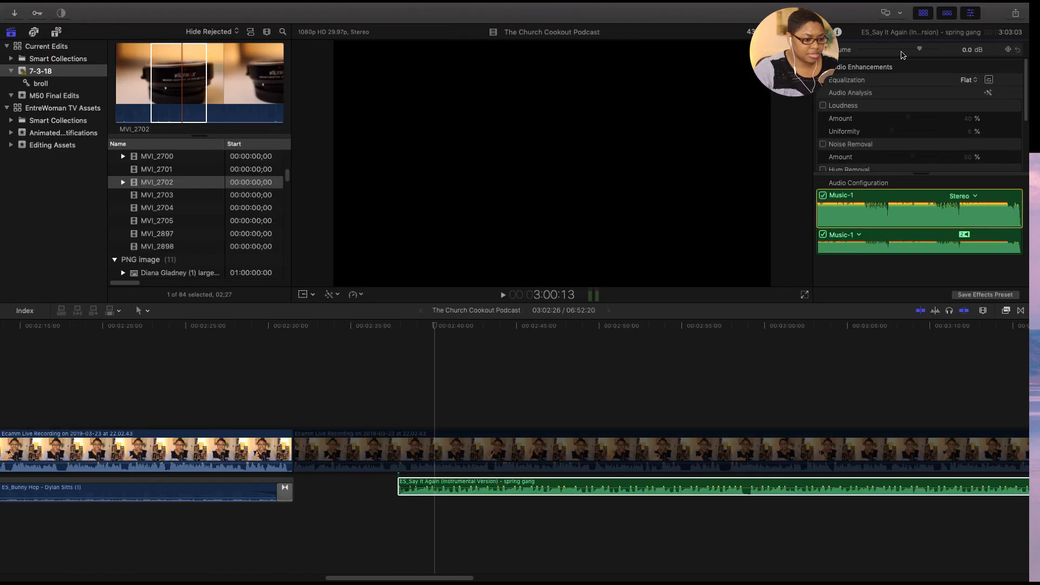
click(569, 485)
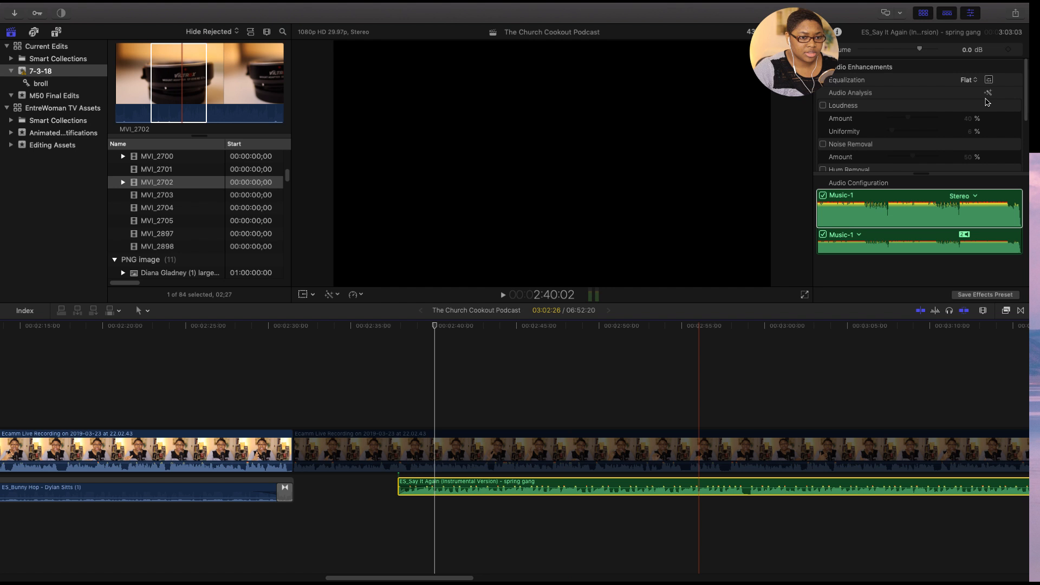
drag(920, 51, 897, 53)
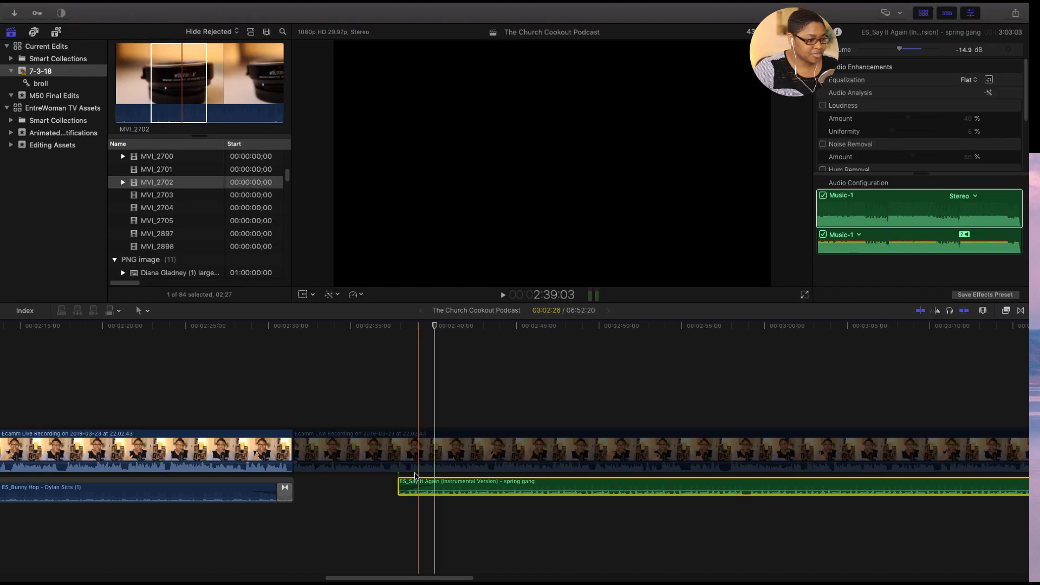
- Move the Say It Again music to start right where Bunny Hop ends, and re-enable the main recording clip above it
drag(392, 491, 288, 495)
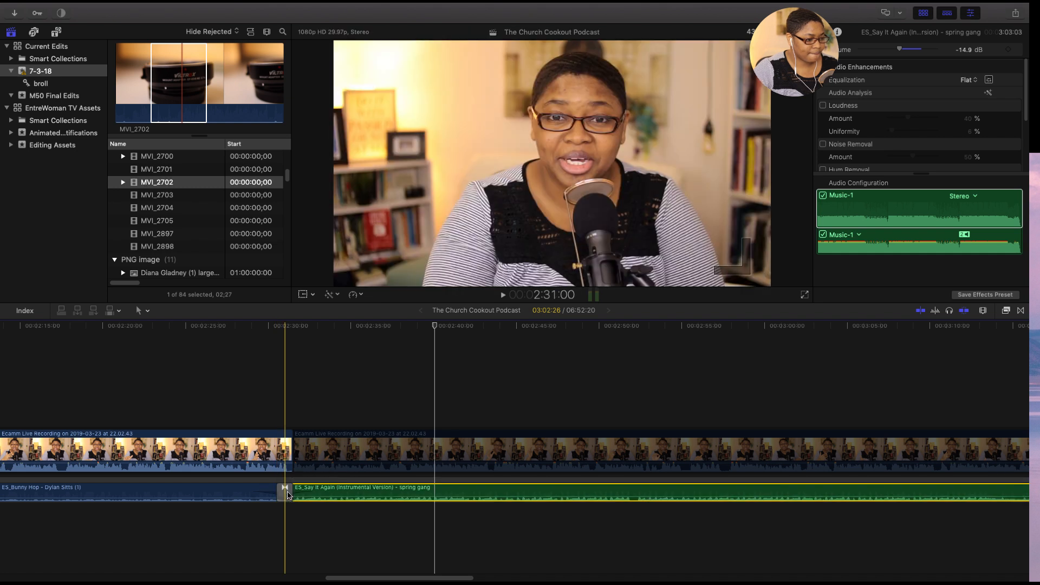
click(323, 456)
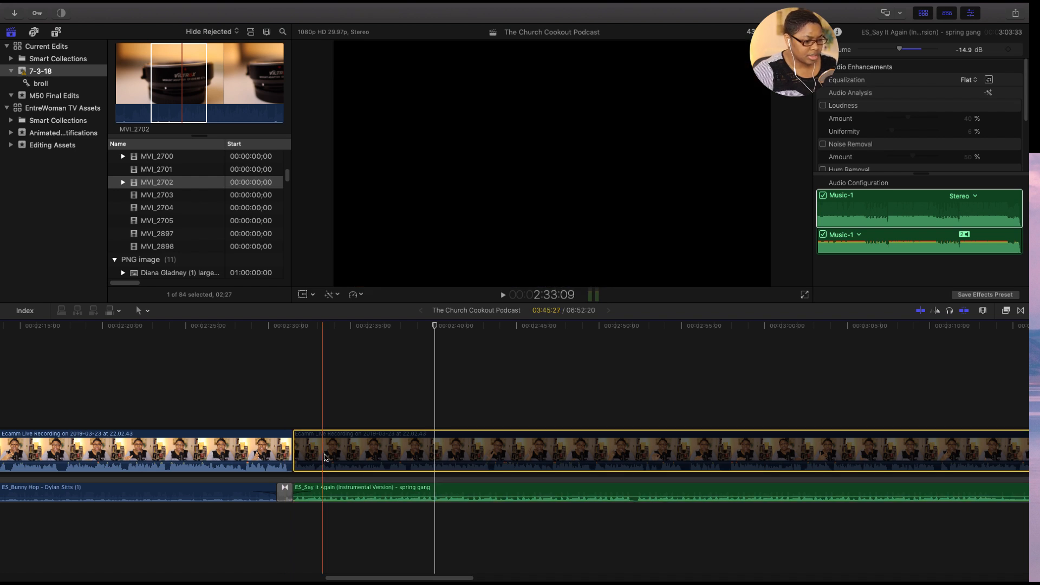
- Lower the Say It Again music volume to -26.5 dB, playing the music change from about 2:27:21 to judge the level
click(350, 494)
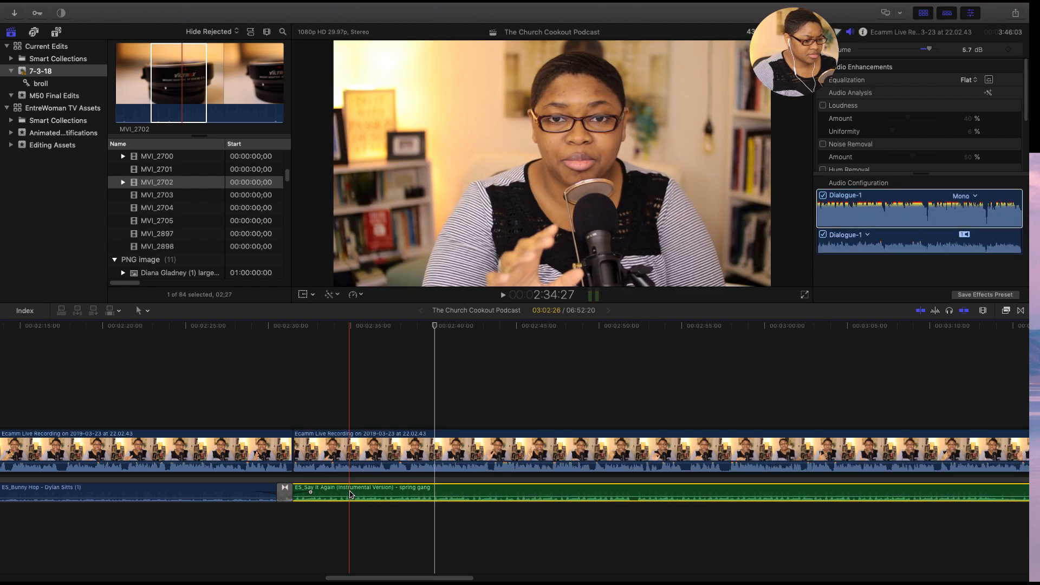
drag(900, 51, 893, 50)
click(893, 50)
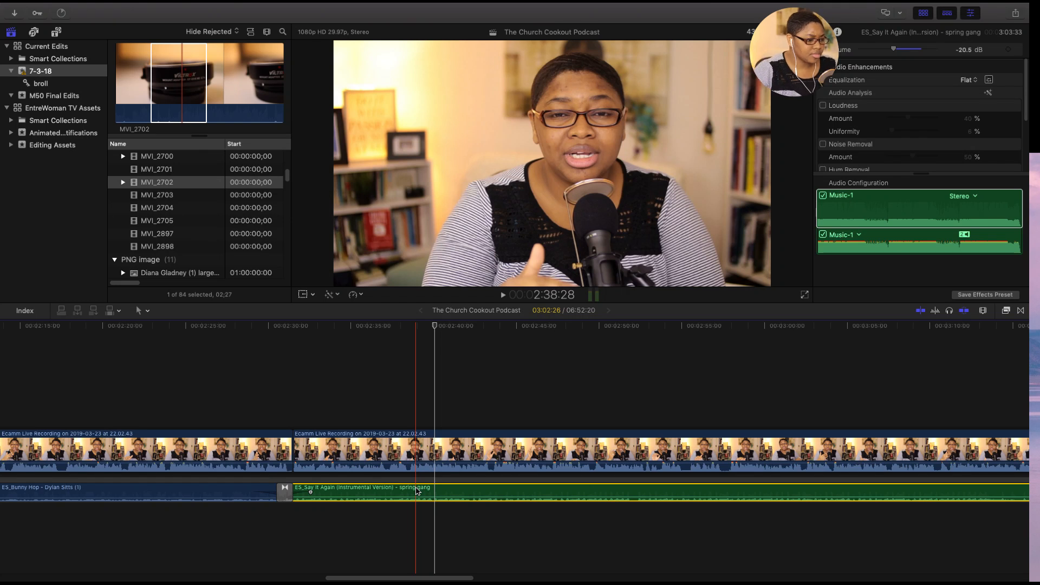
click(229, 413)
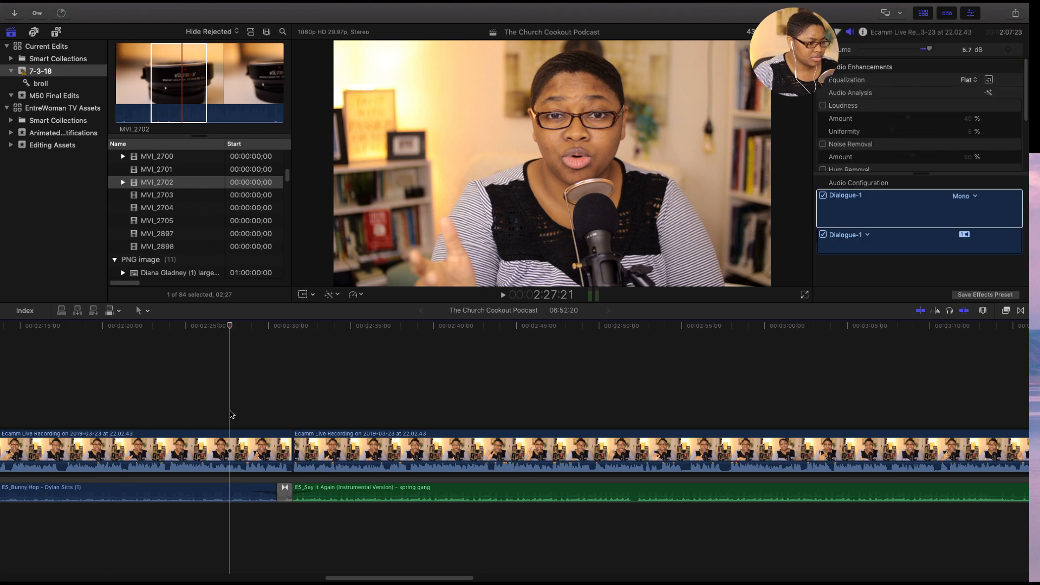
key(space)
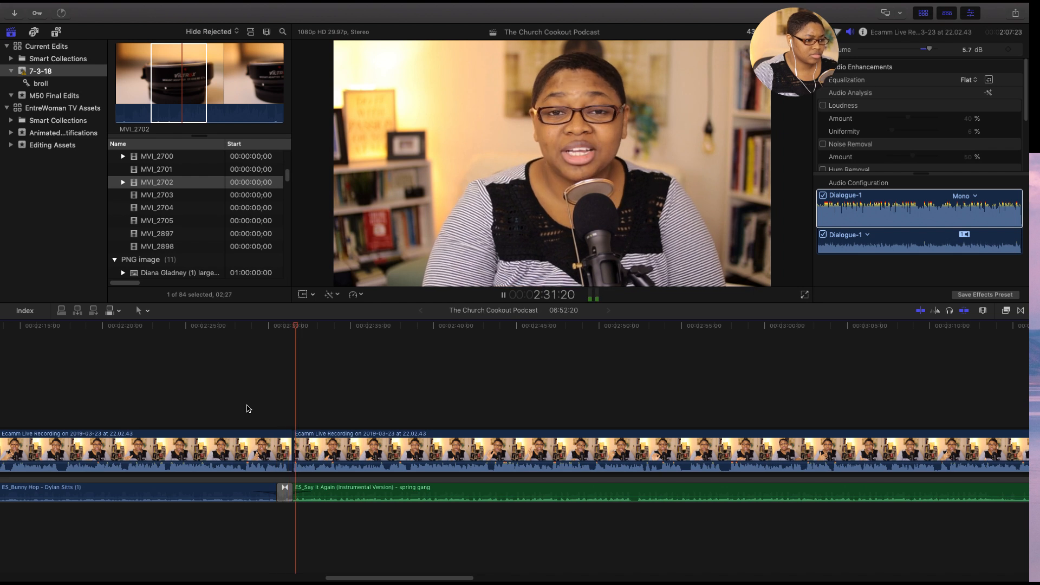
click(499, 492)
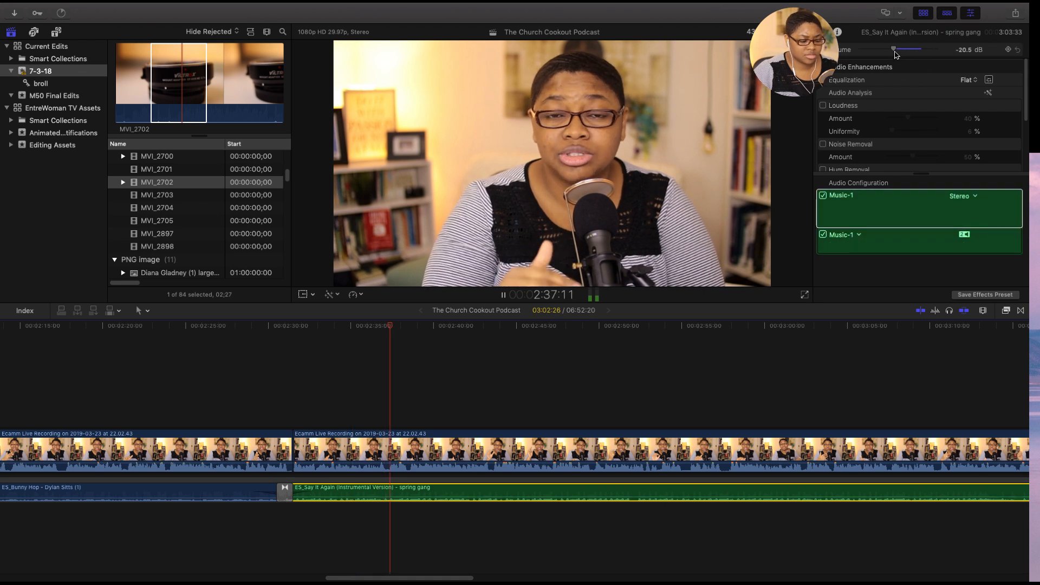
drag(894, 50, 891, 50)
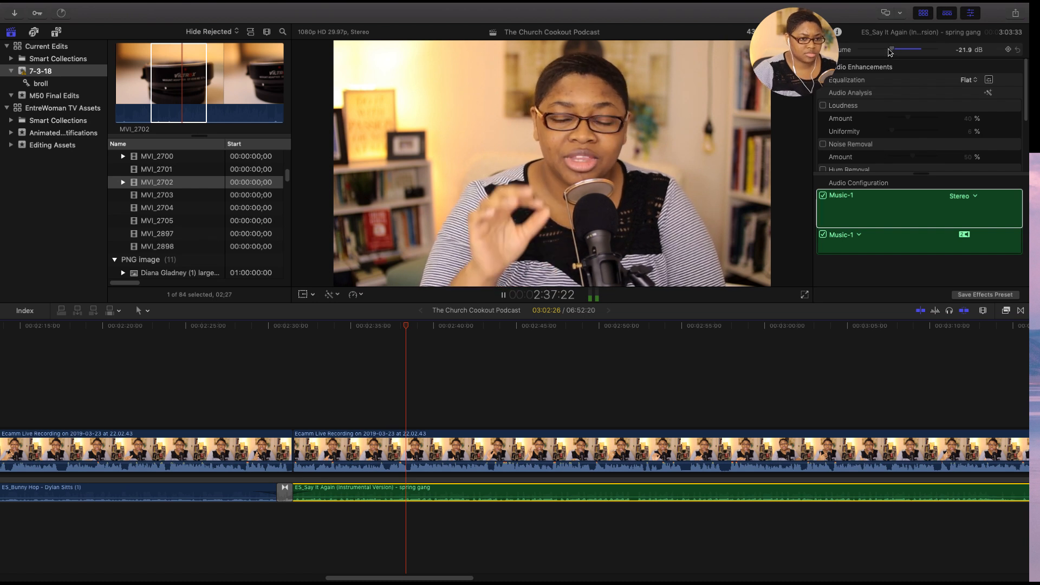
drag(889, 49, 890, 50)
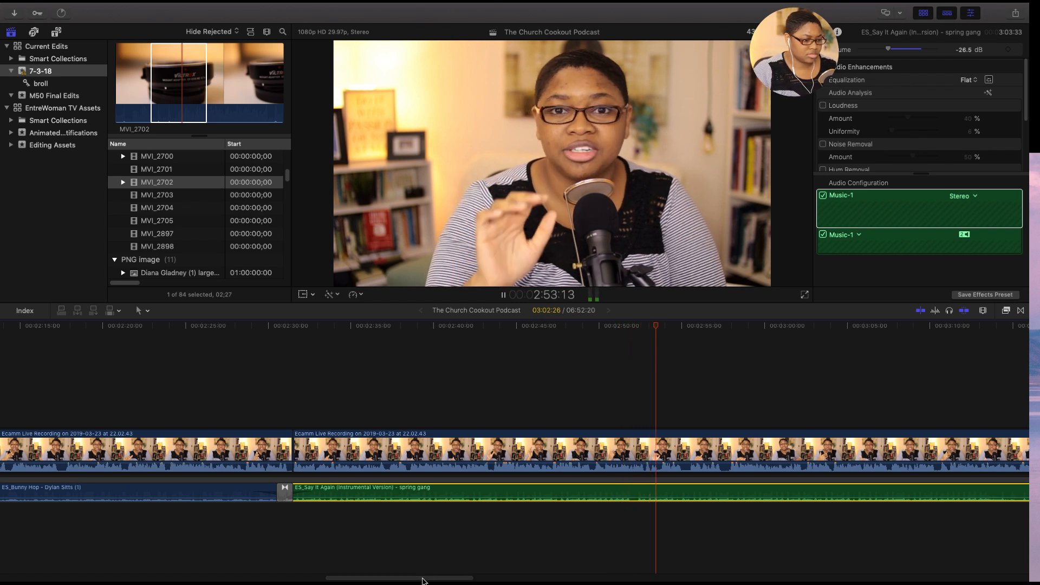
- Add the b-roll clip MVI_3209.MP4 from the 100CANON folder in Finder above the main recording, starting at about 2:55
drag(424, 581, 465, 579)
click(429, 456)
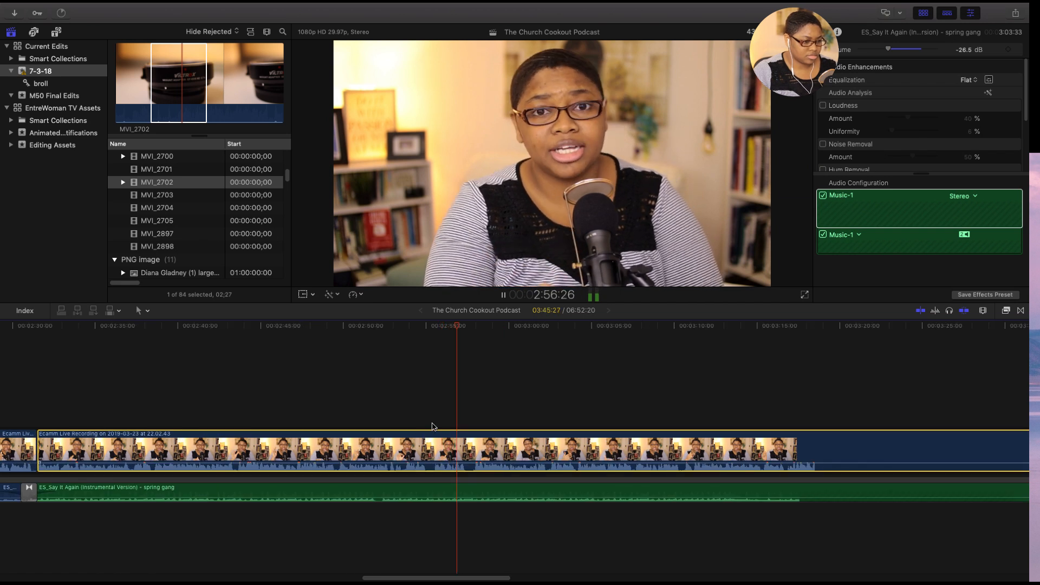
key(space)
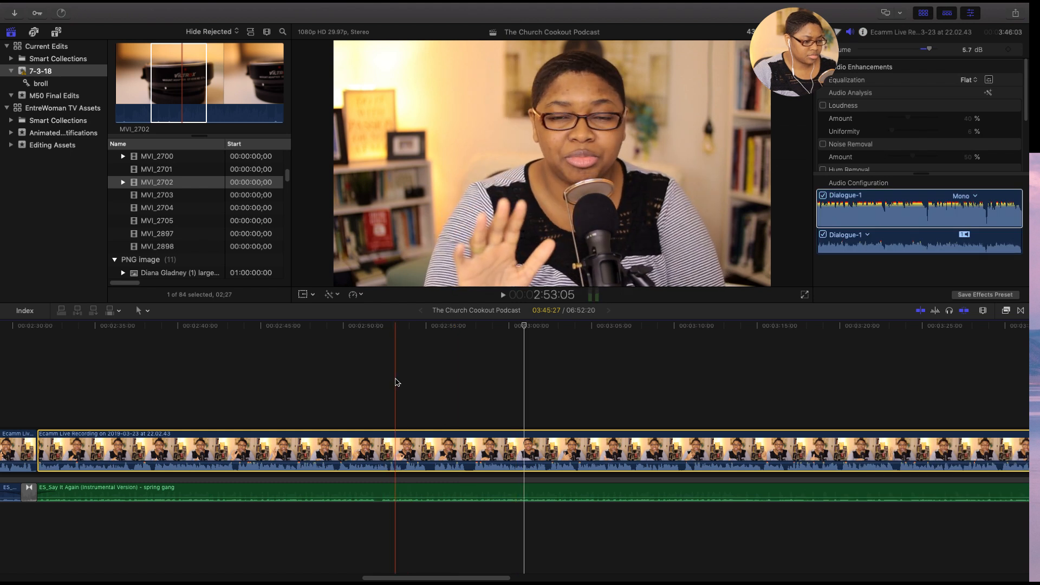
key(space)
key(space)
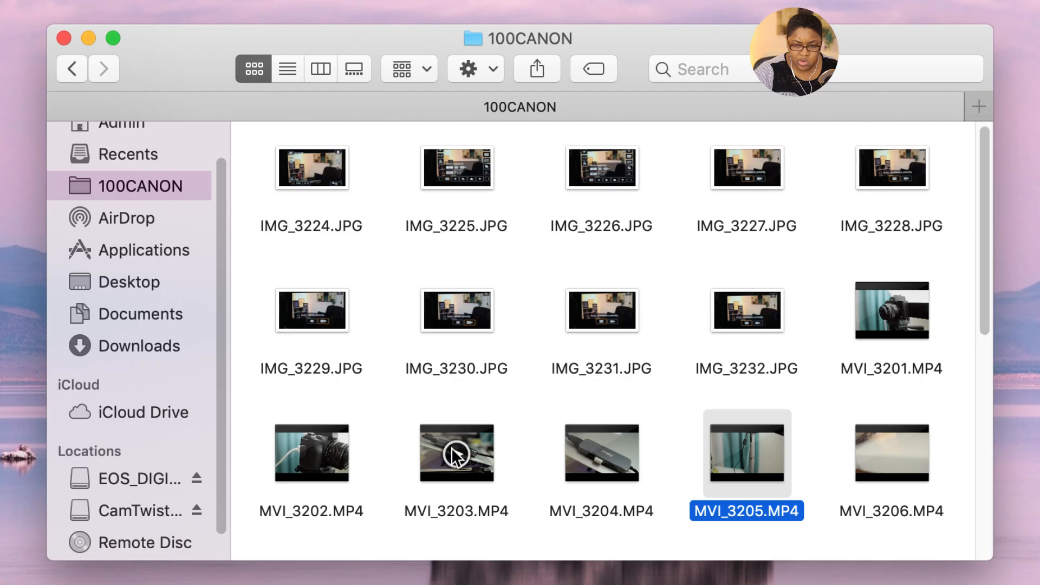
scroll(615, 368, down, 5)
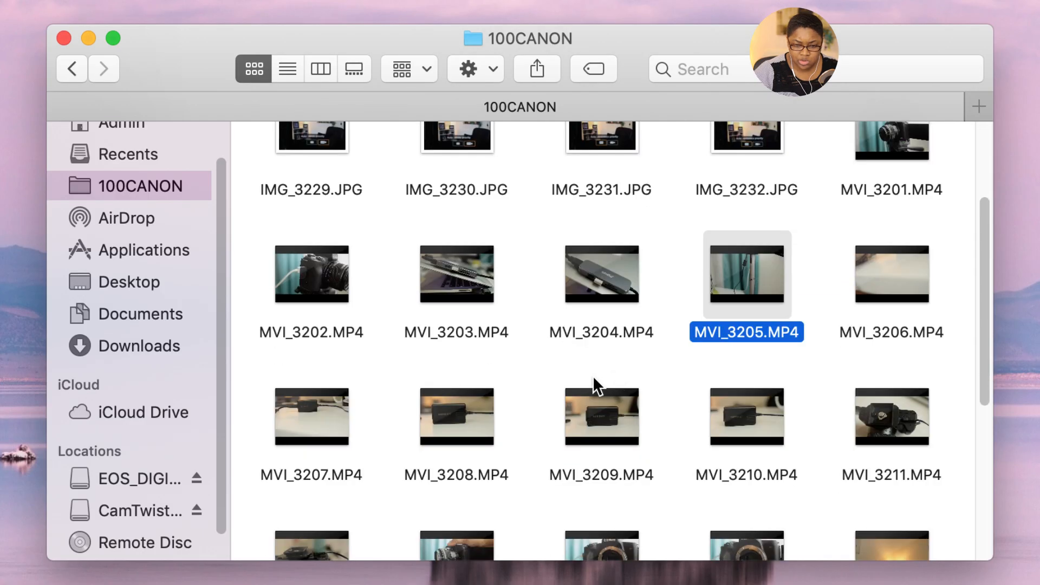
click(465, 443)
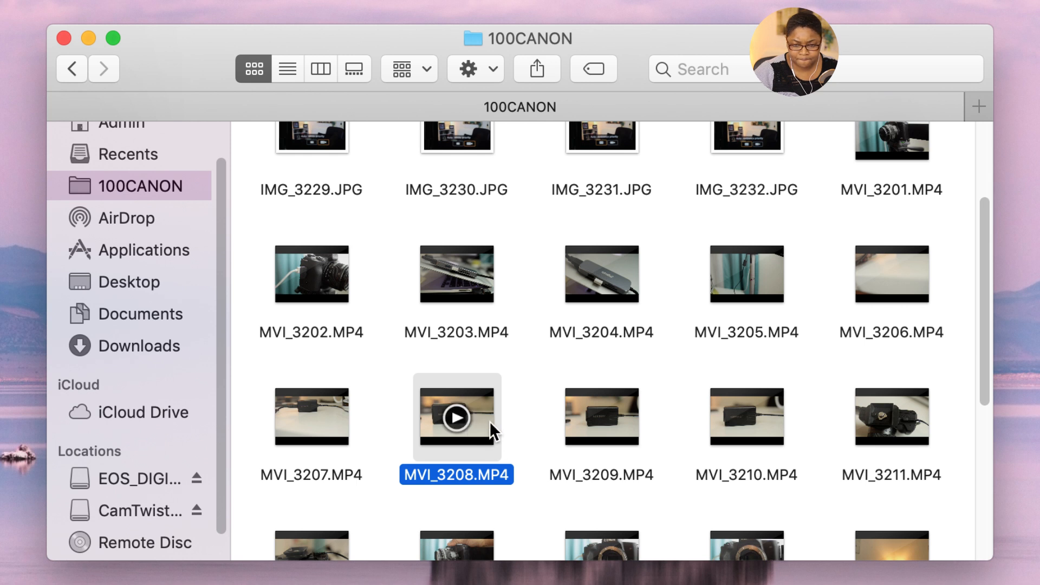
click(753, 442)
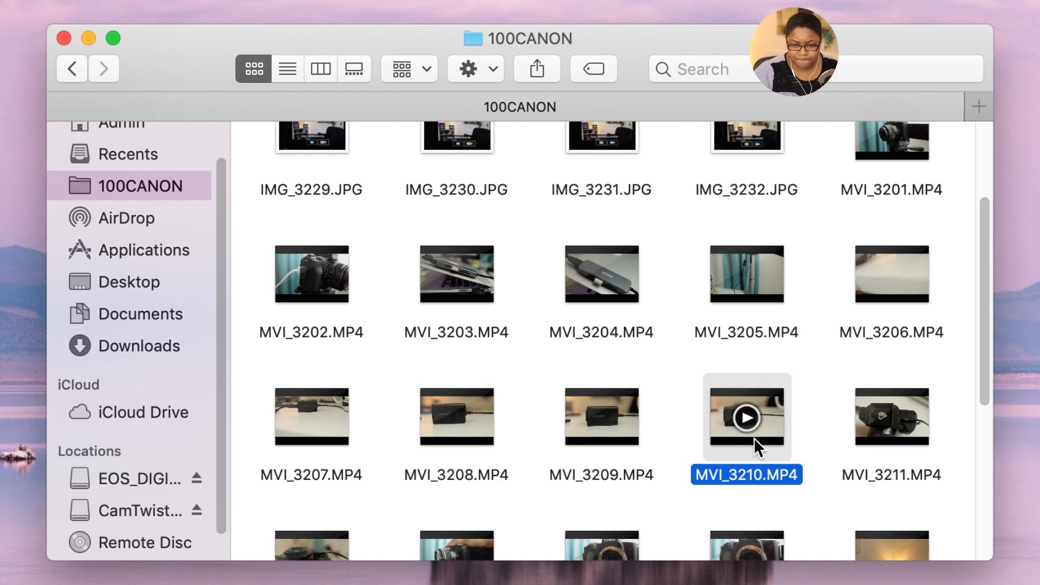
click(623, 441)
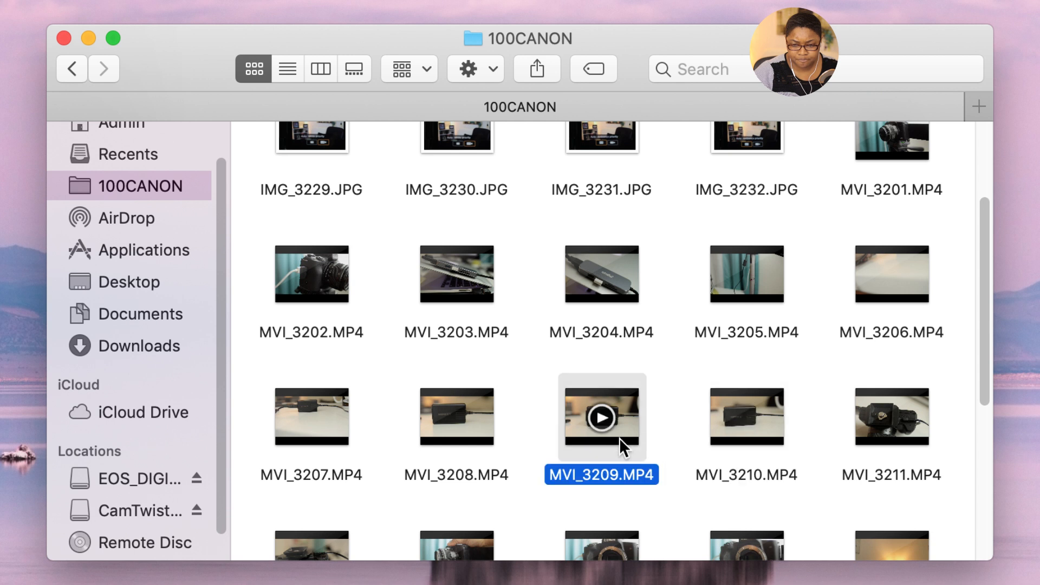
click(622, 433)
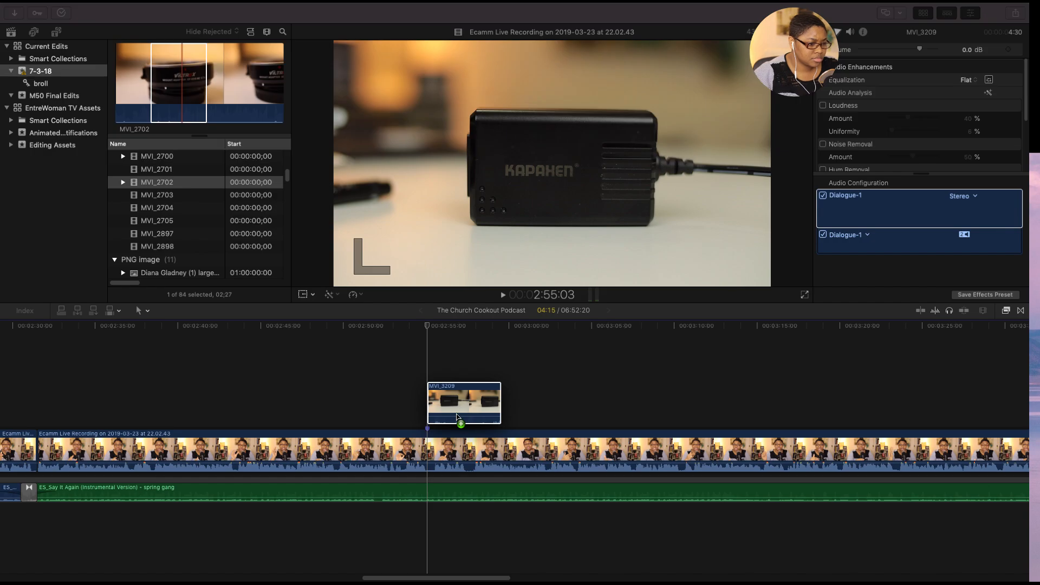
mouse_move(455, 402)
mouse_down()
mouse_move(435, 404)
mouse_move(446, 404)
mouse_up()
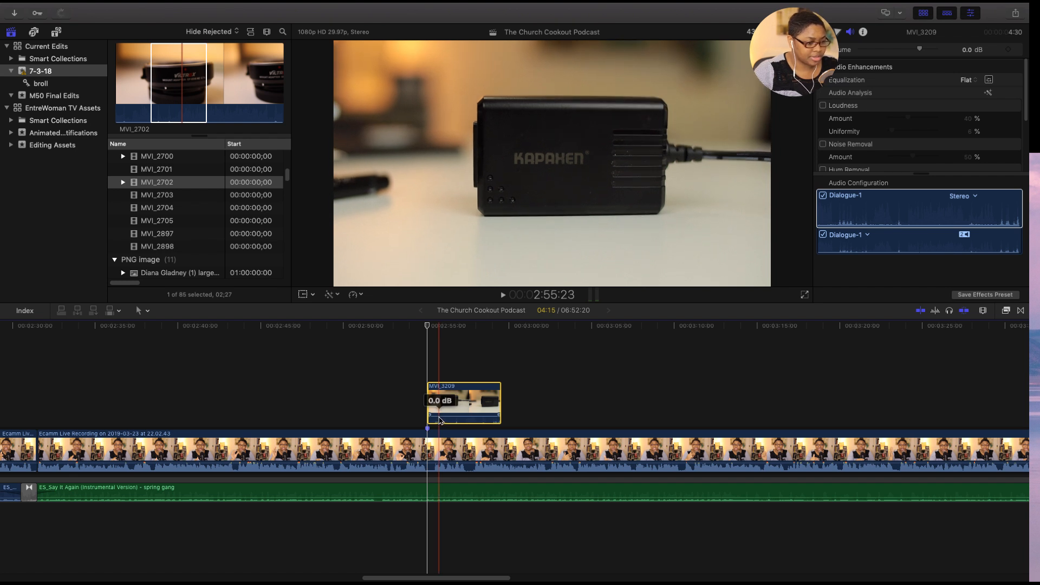
- Mute the audio of the MVI_3209 b-roll clip and slow the clip to 50% speed
drag(439, 416, 438, 436)
click(355, 296)
mouse_move(411, 305)
click(470, 305)
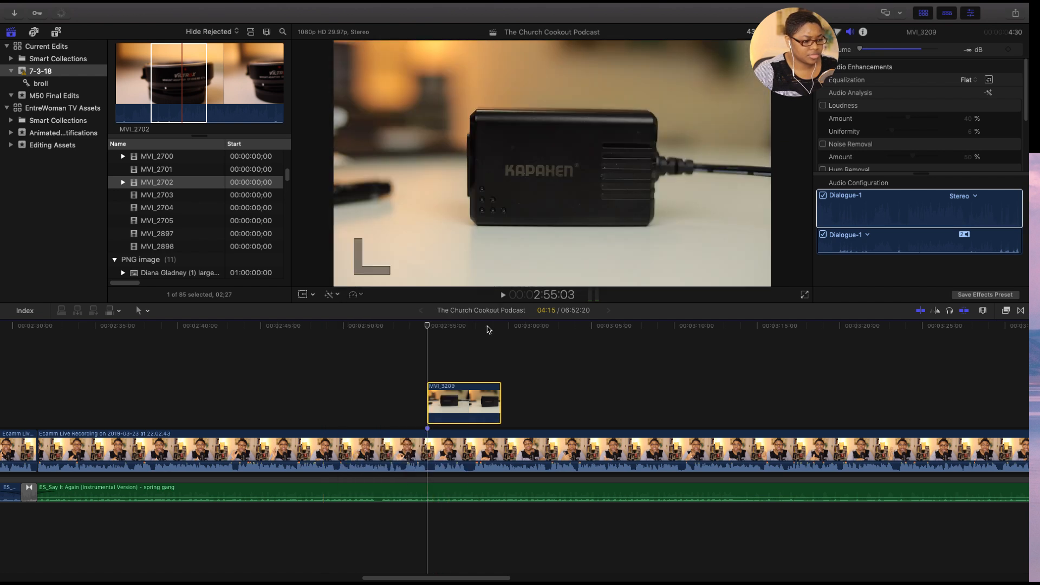
key(l)
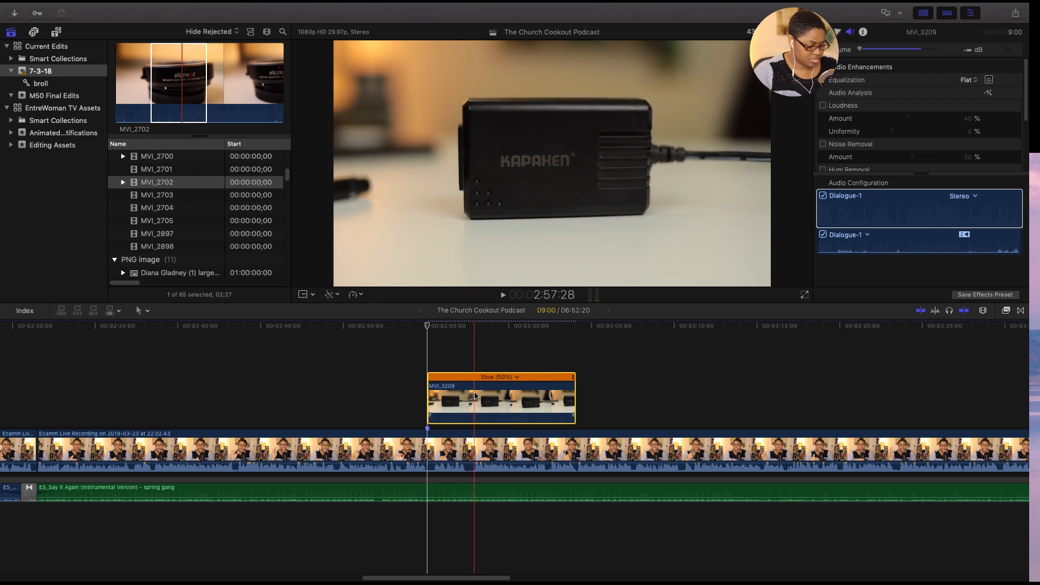
- Split the slowed MVI_3209 clip at about 2:58:09, delete its second part, and play the section back from about 2:54
key(super+b)
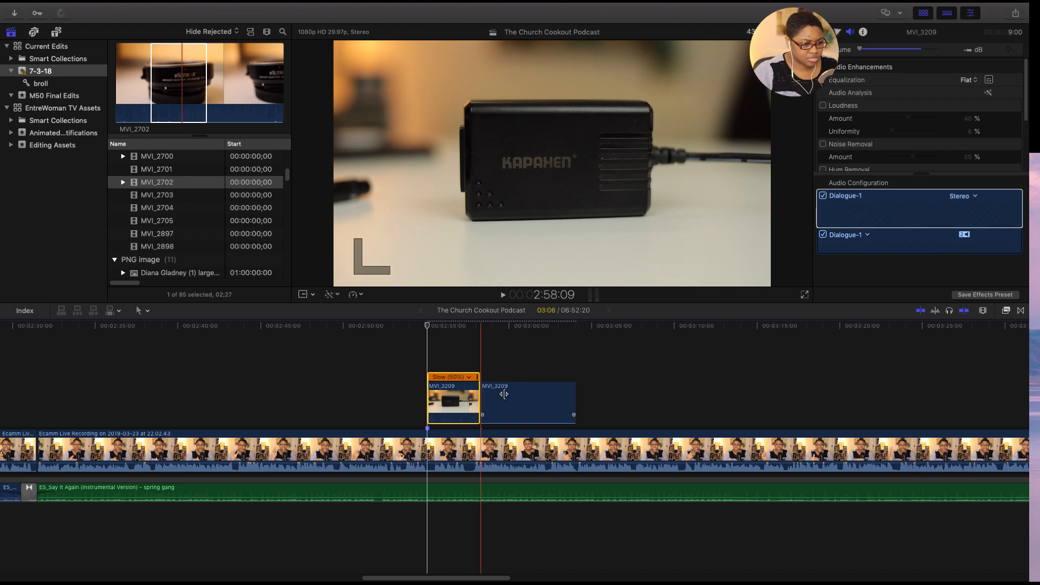
click(515, 396)
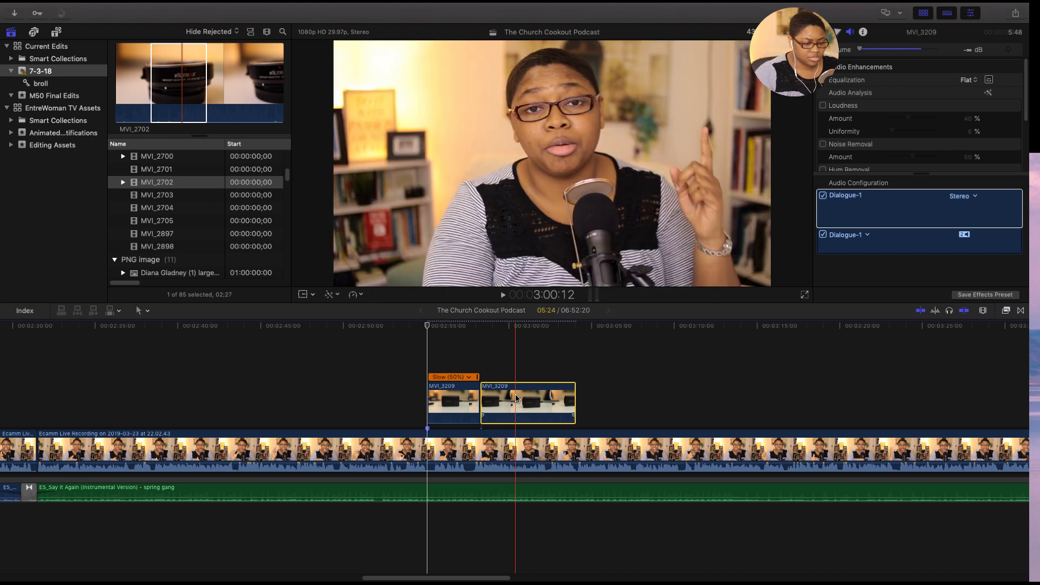
key(Delete)
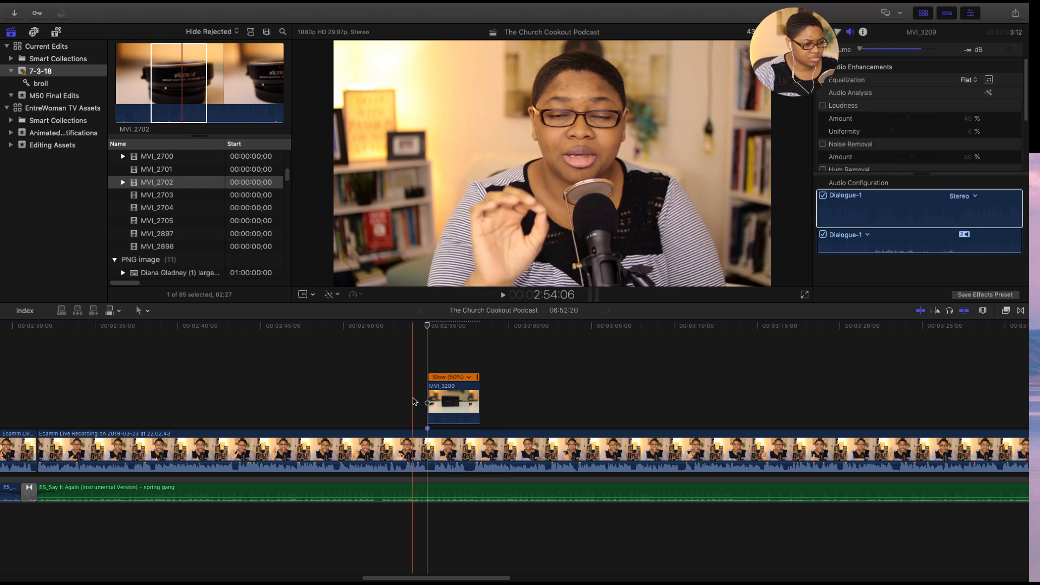
key(space)
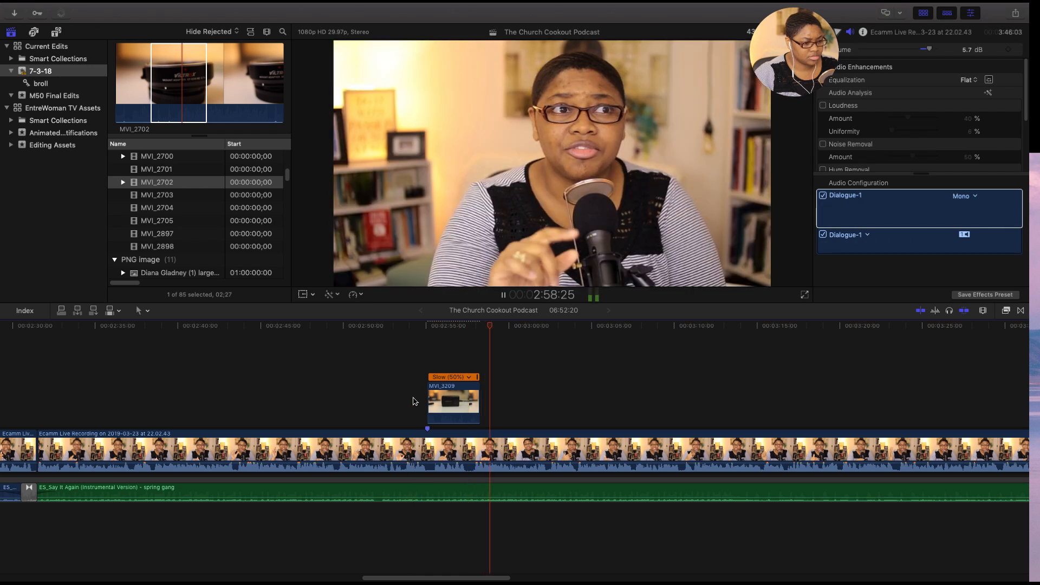
key(space)
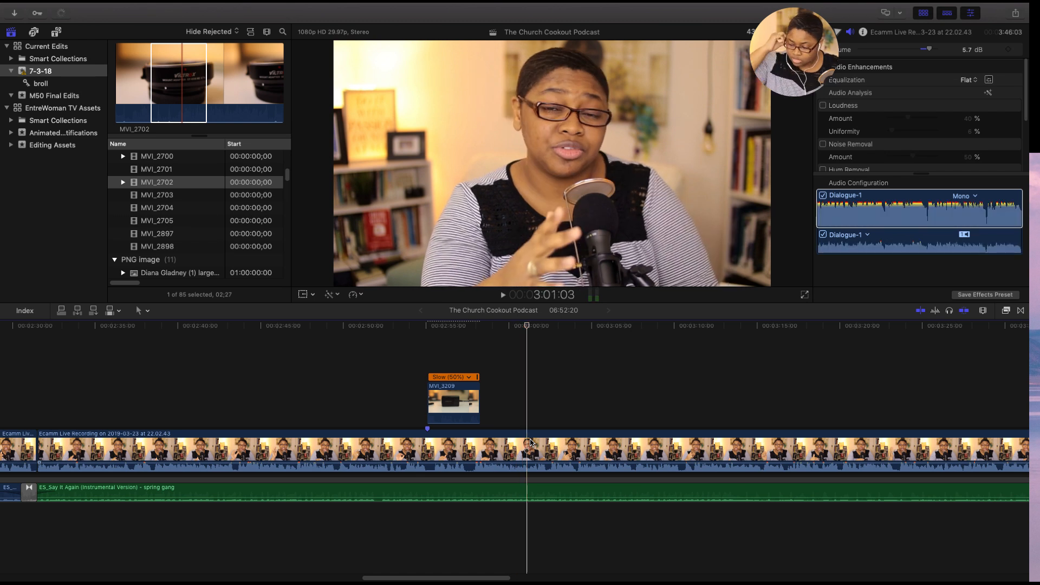
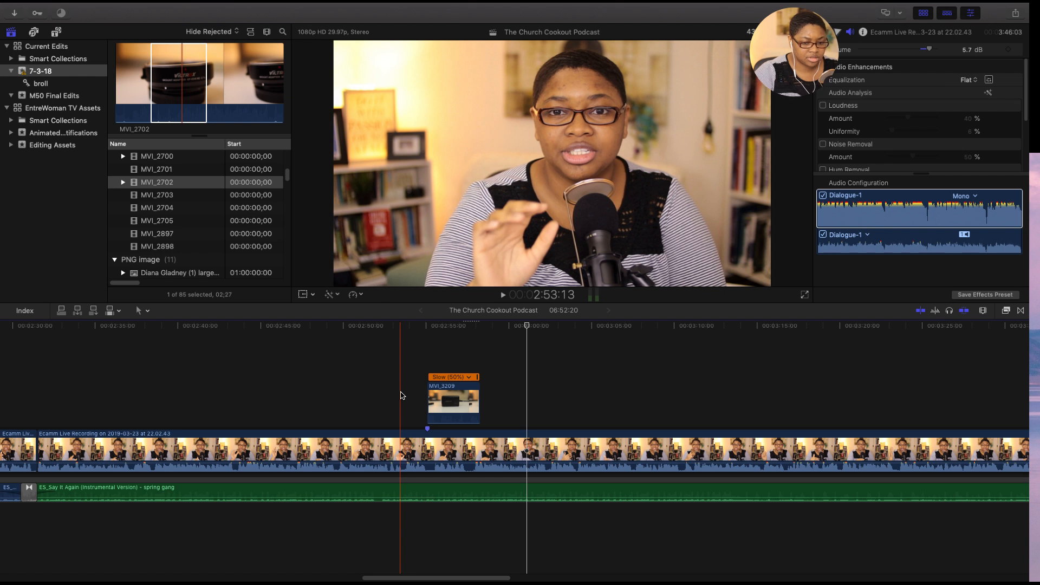
- Play the recording on from about 2:53 and lower the Say It Again music volume to -27.9 dB
key(space)
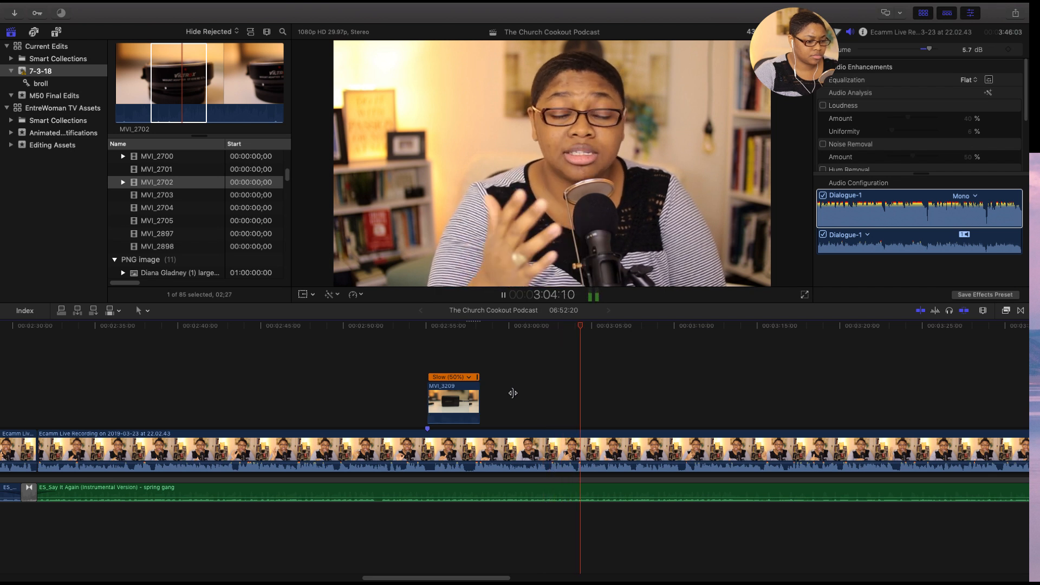
drag(469, 580, 531, 579)
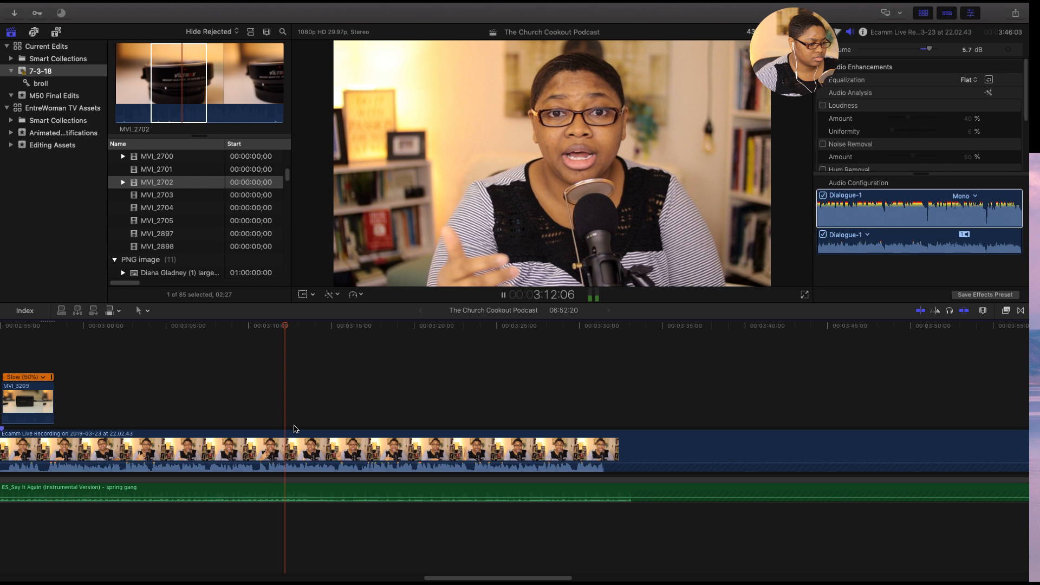
click(336, 491)
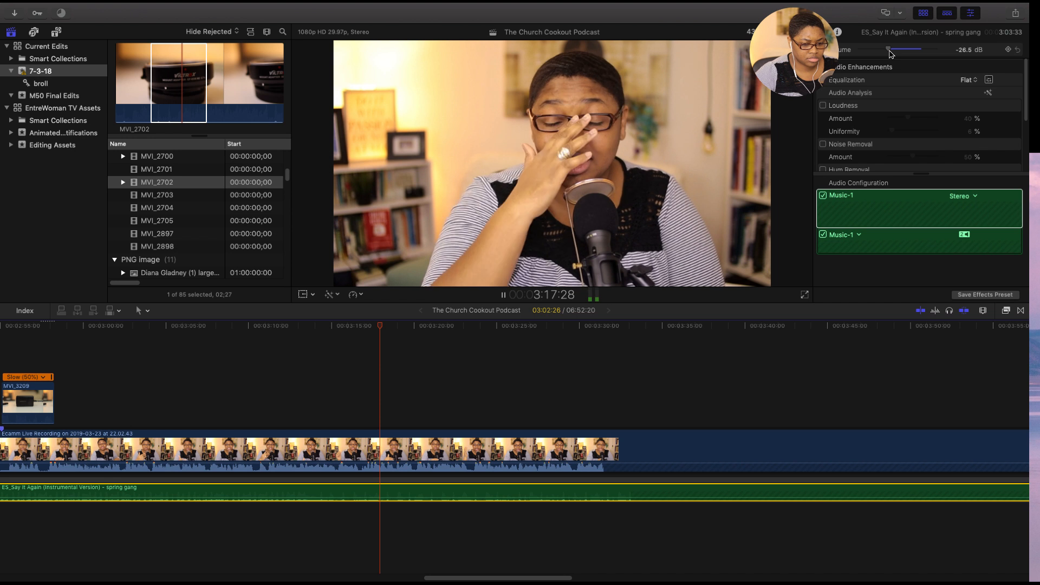
drag(890, 51, 889, 51)
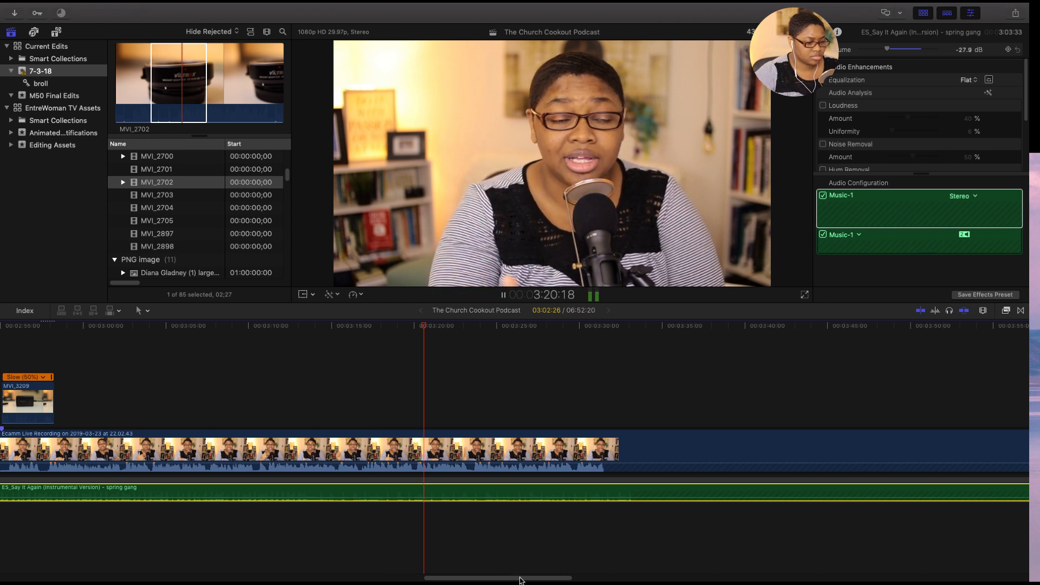
- Play the main recording up to the pause after about 3:43 and split the clip at 3:45:19
drag(531, 580, 534, 579)
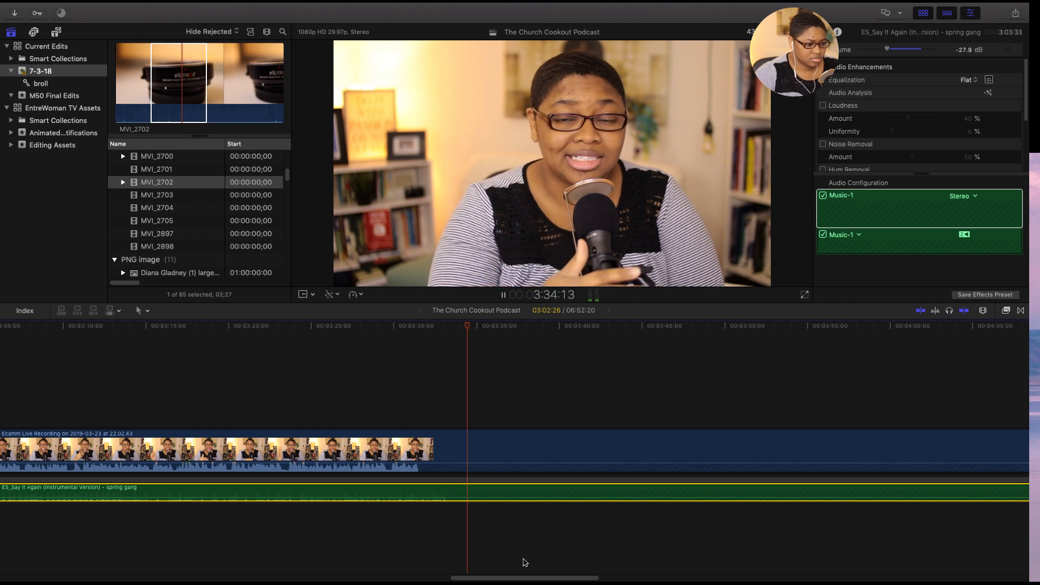
drag(503, 580, 560, 582)
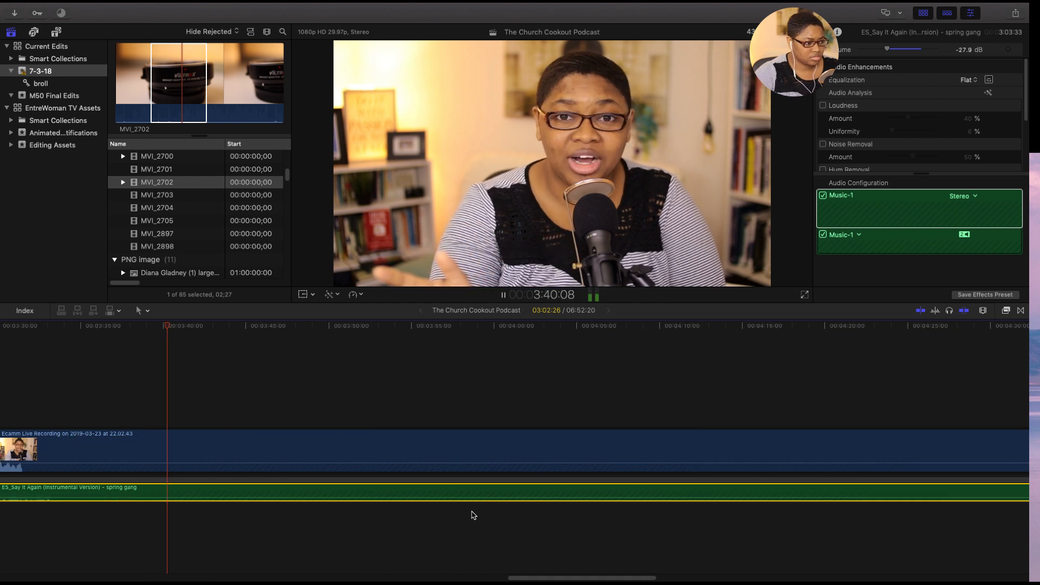
click(247, 452)
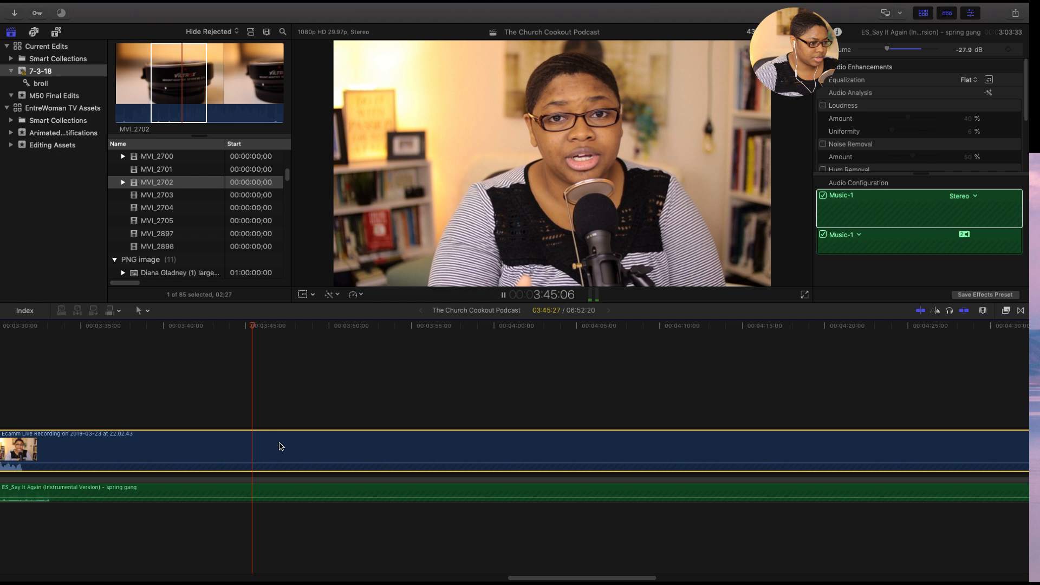
key(space)
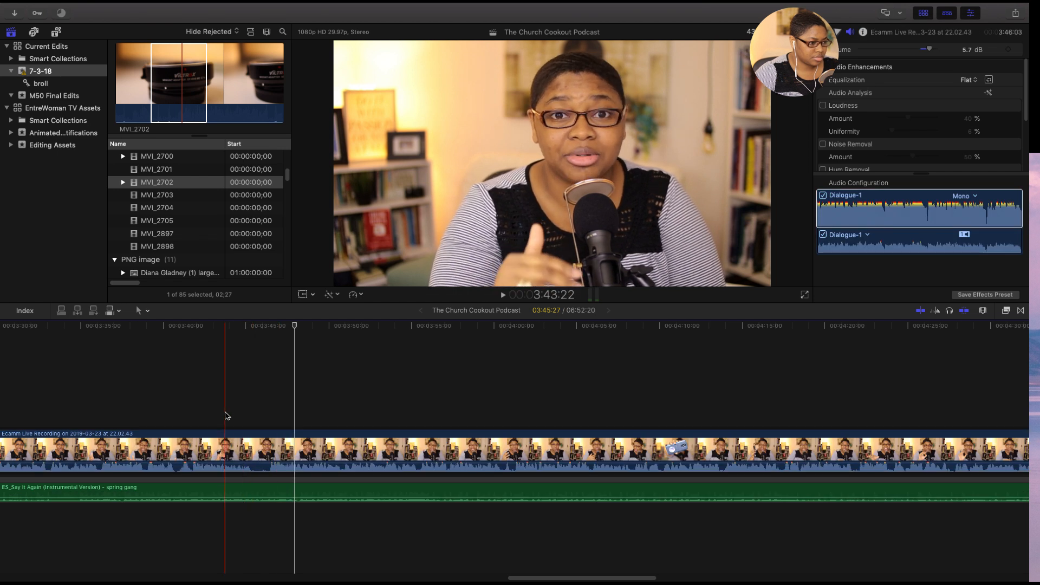
click(227, 450)
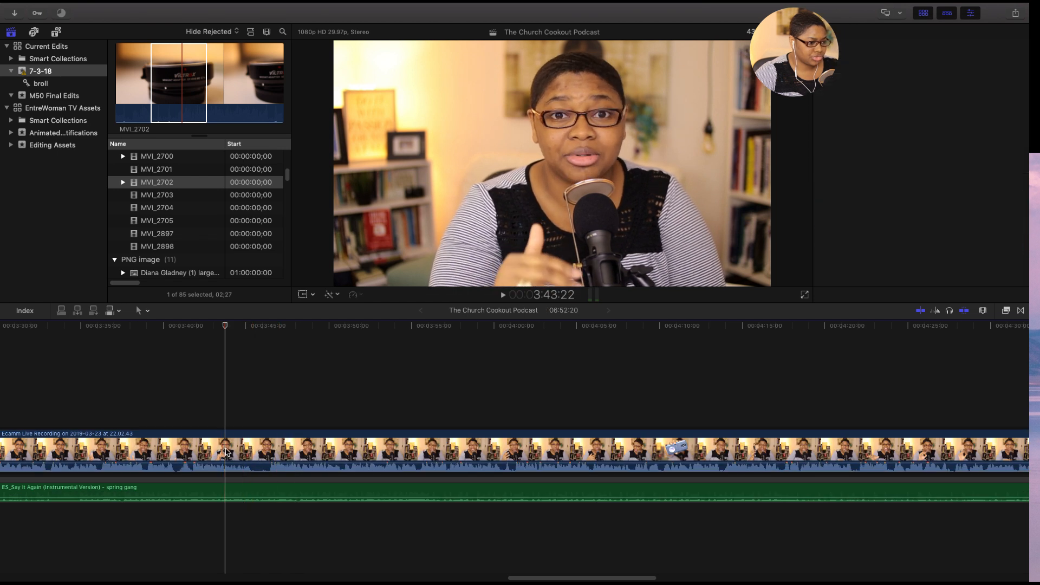
click(226, 451)
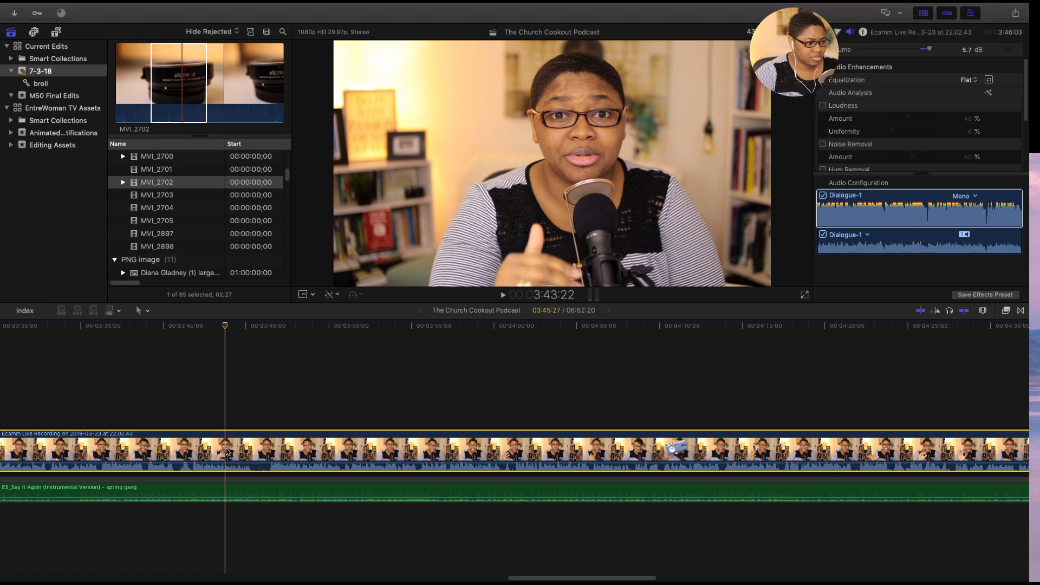
key(space)
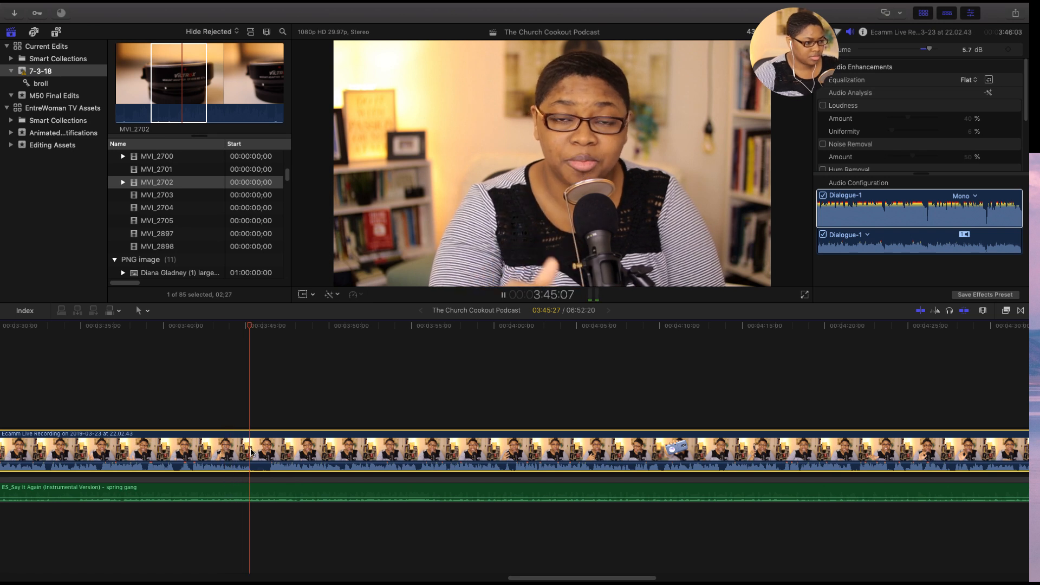
key(space)
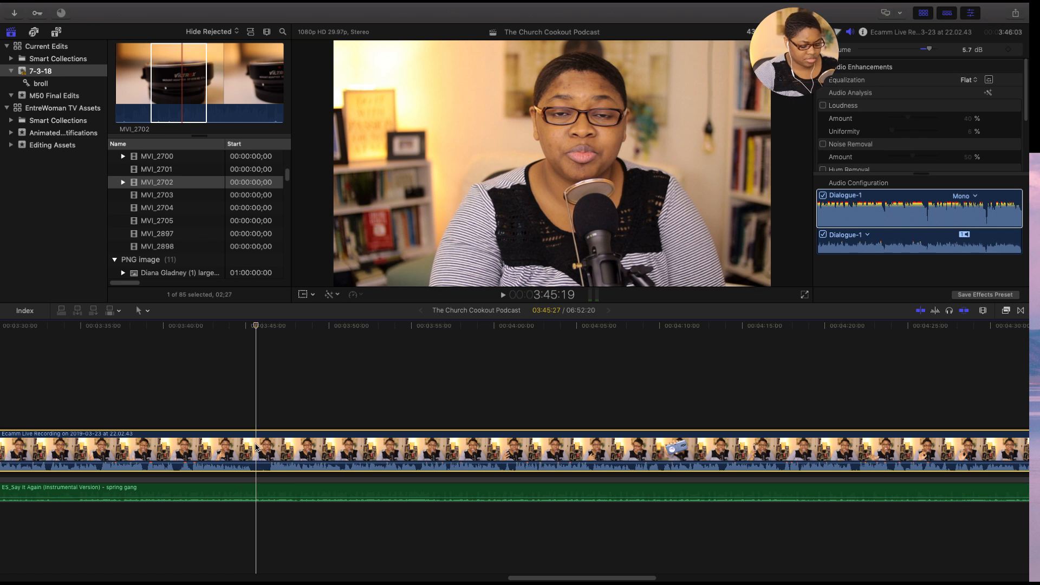
key(super+b)
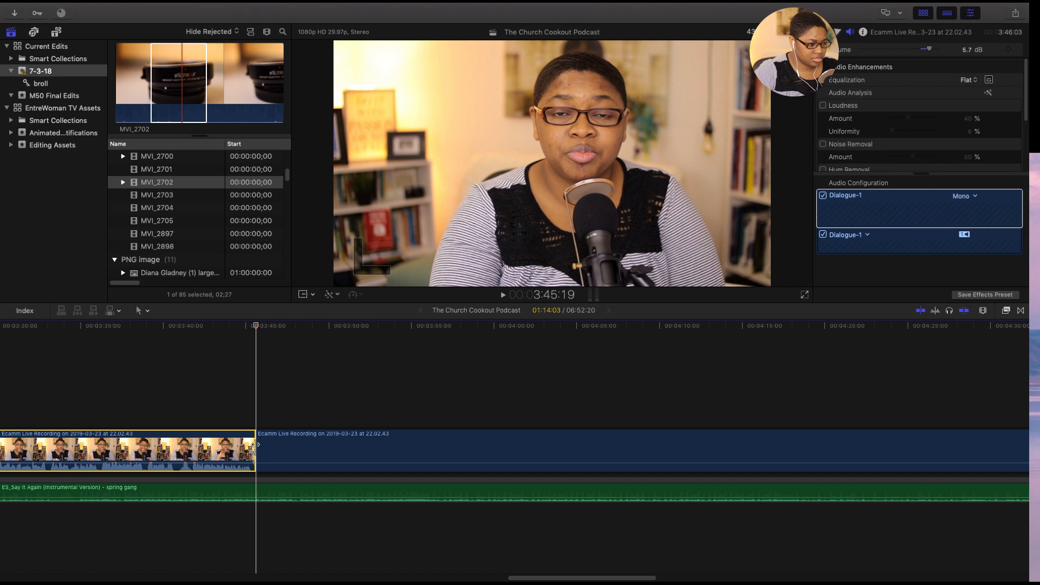
- Split the main recording again at 3:46:13 and delete the short silent piece between the two cuts
click(281, 447)
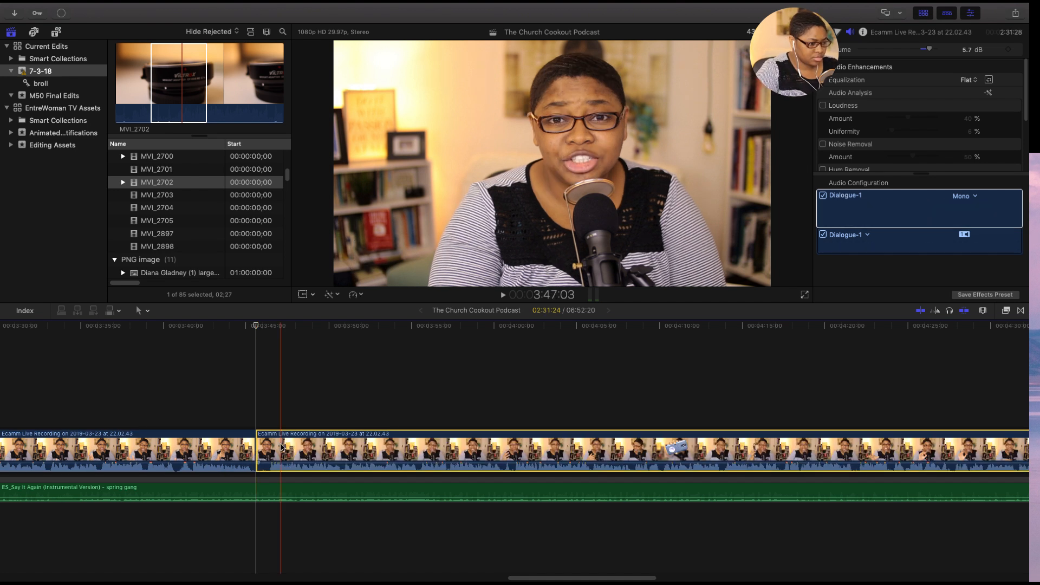
scroll(281, 447, up, 2)
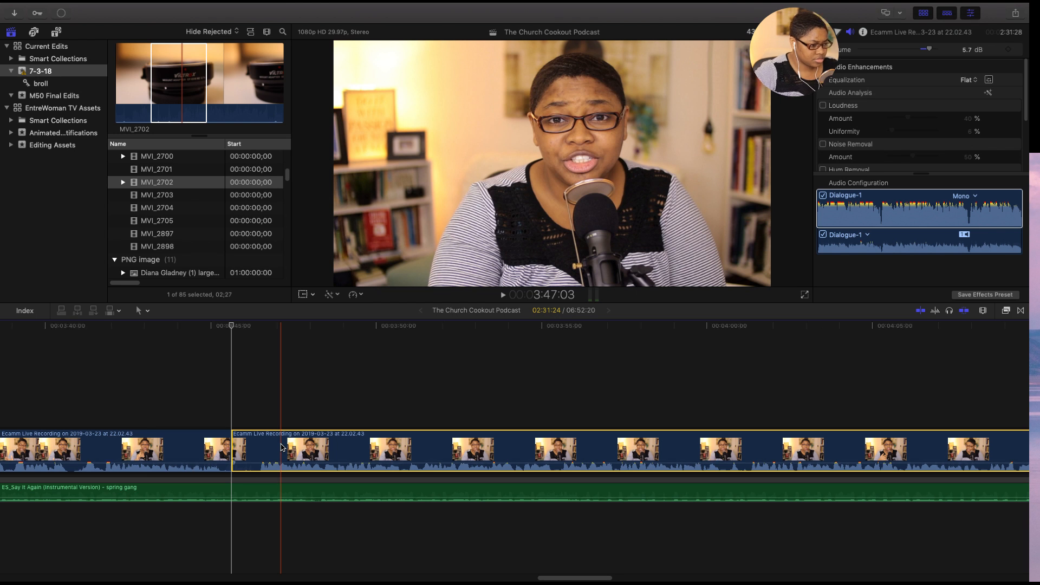
scroll(281, 447, up, 2)
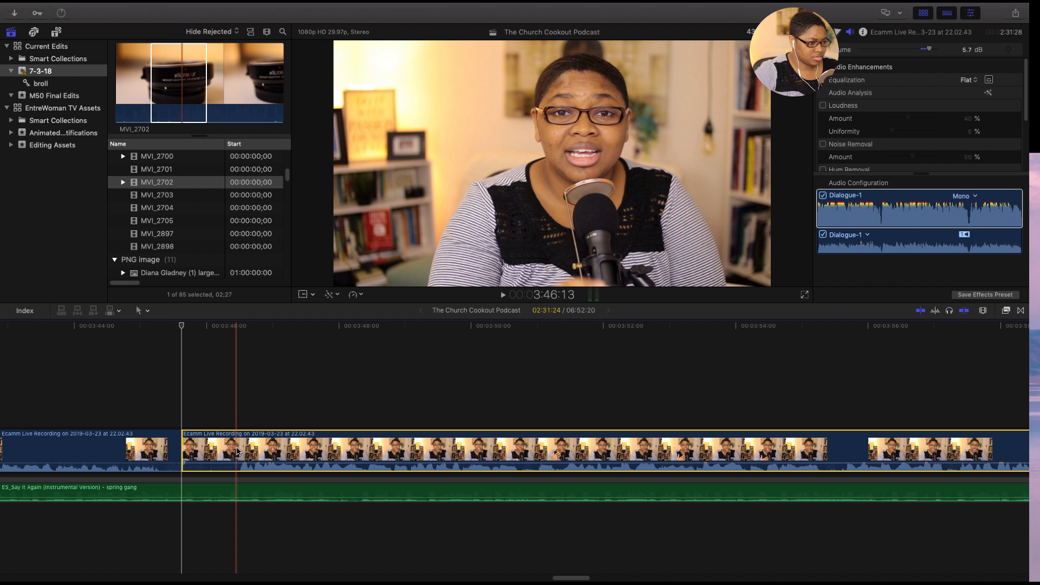
key(space)
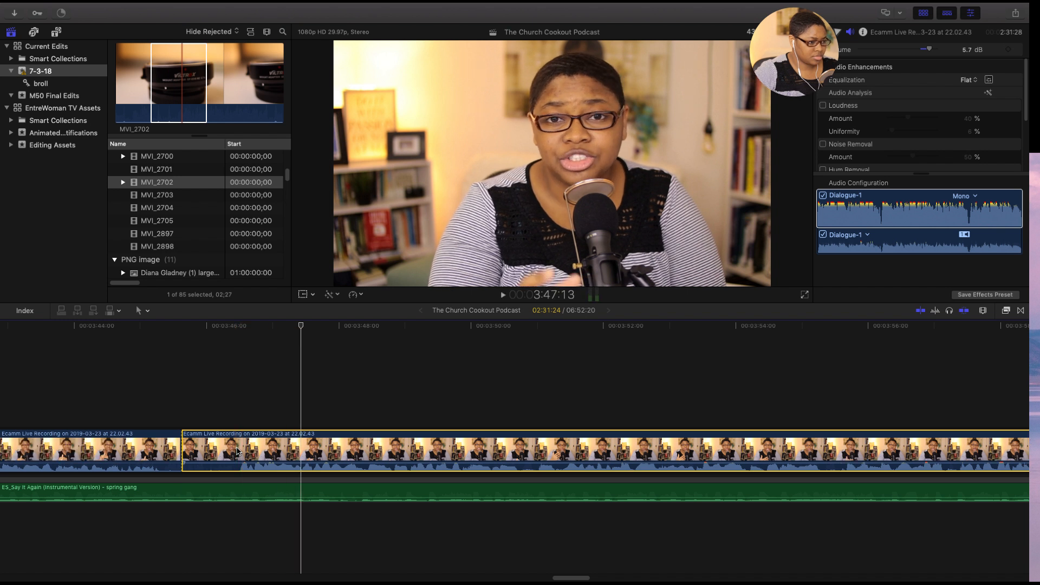
key(space)
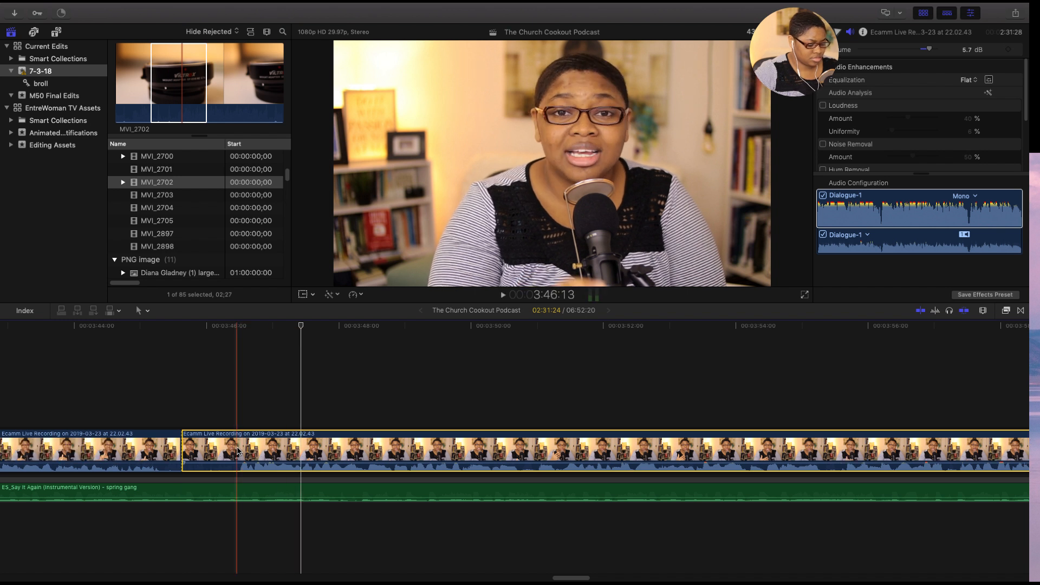
key(super+b)
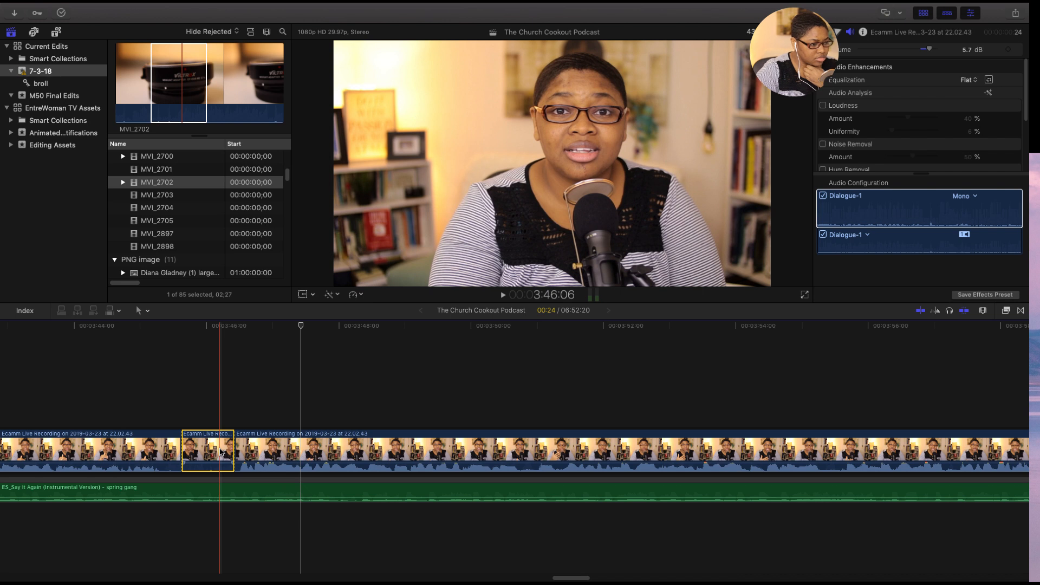
key(Delete)
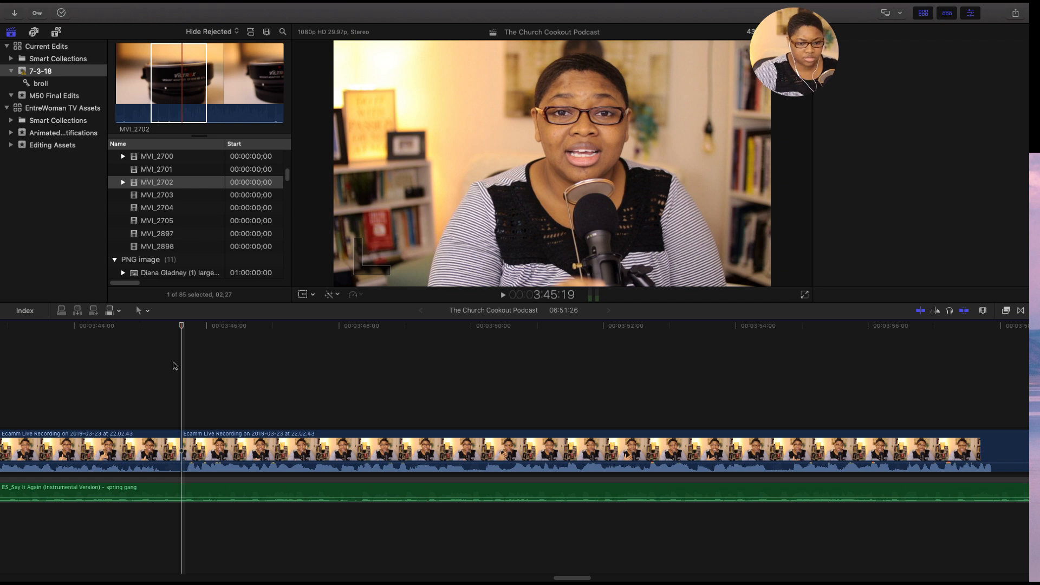
- Play back the new join in the main recording from 3:44:04 to check the cut
key(super+minus)
key(super+minus)
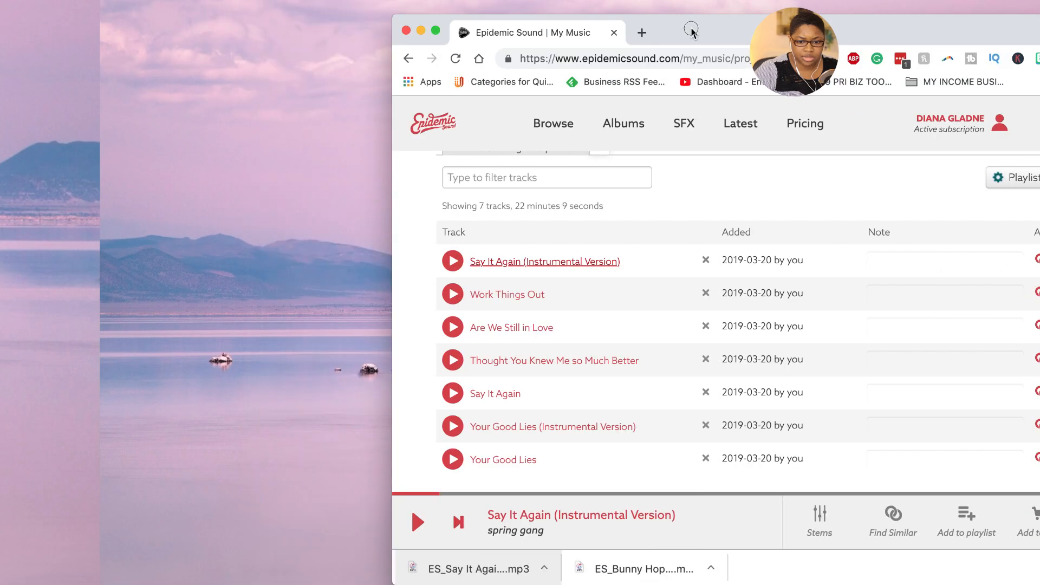
click(144, 5)
click(177, 194)
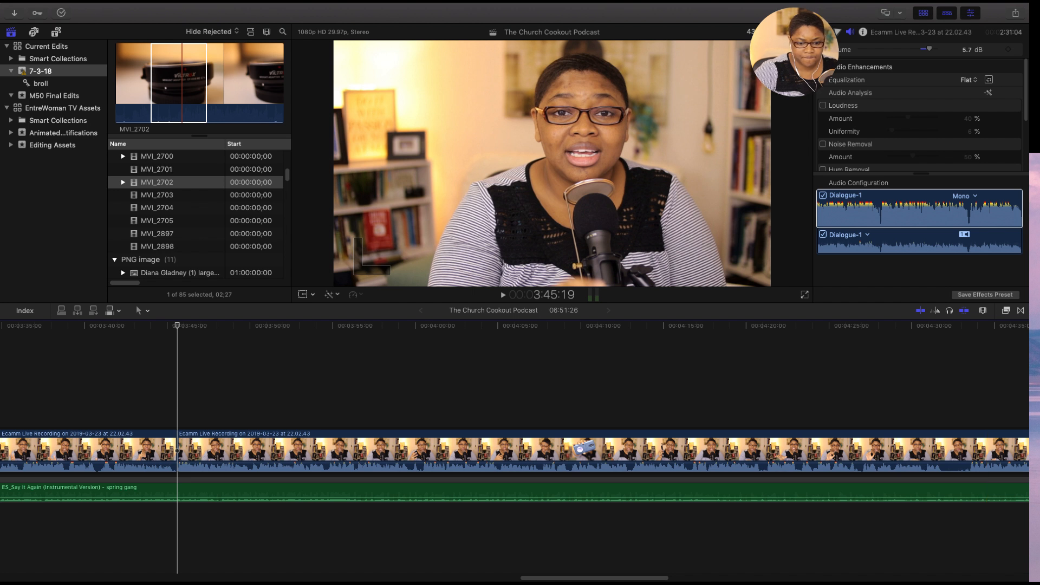
click(152, 399)
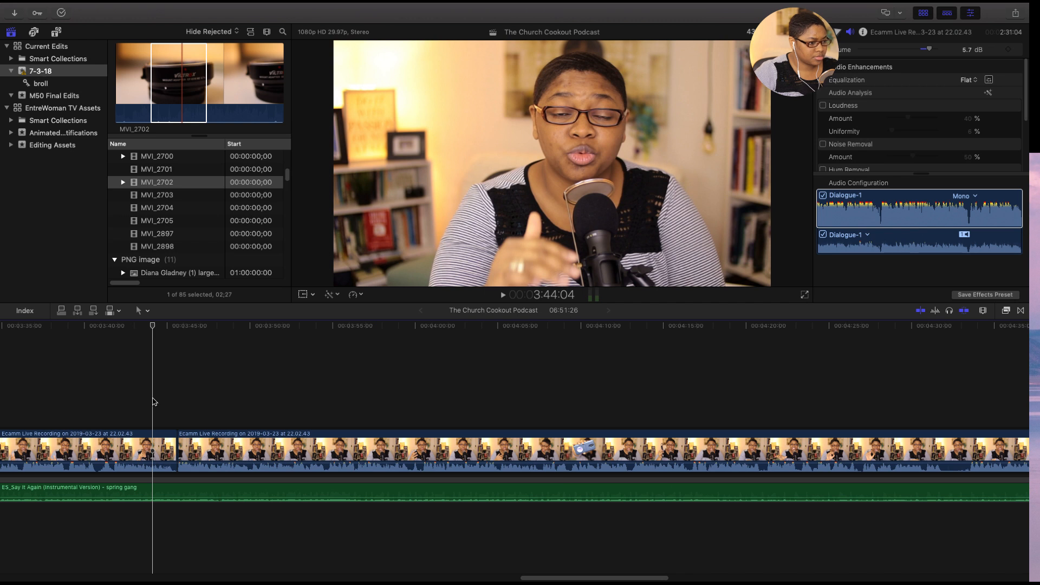
key(space)
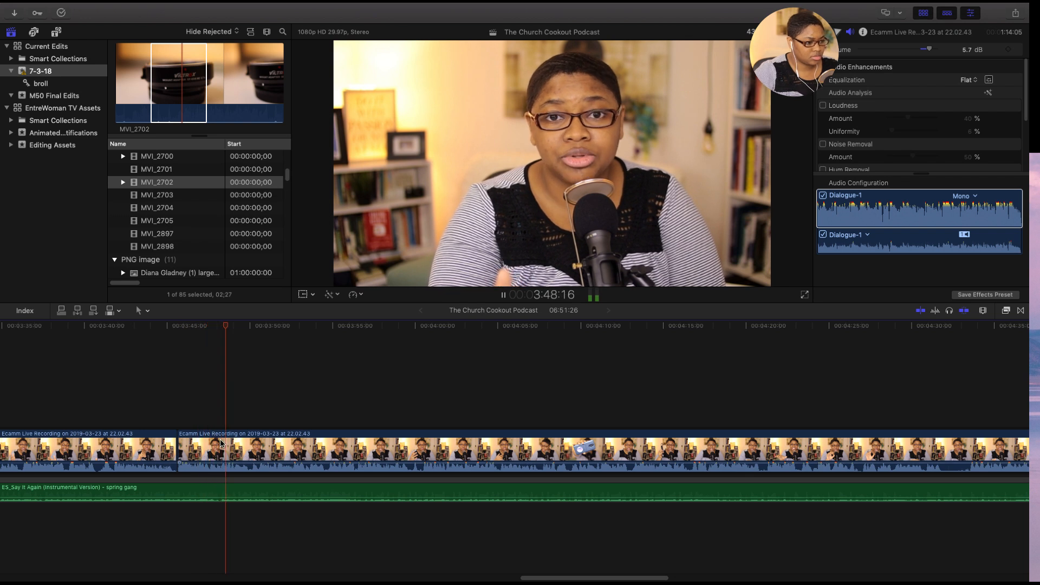
- Lower the volume of the Say It Again music clip to -35.5 dB
click(314, 491)
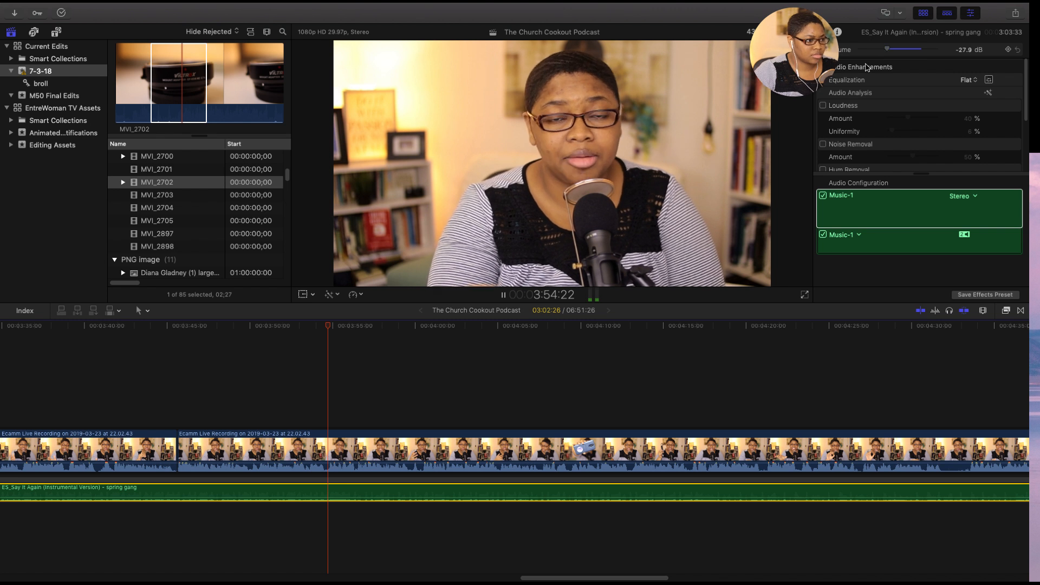
key(space)
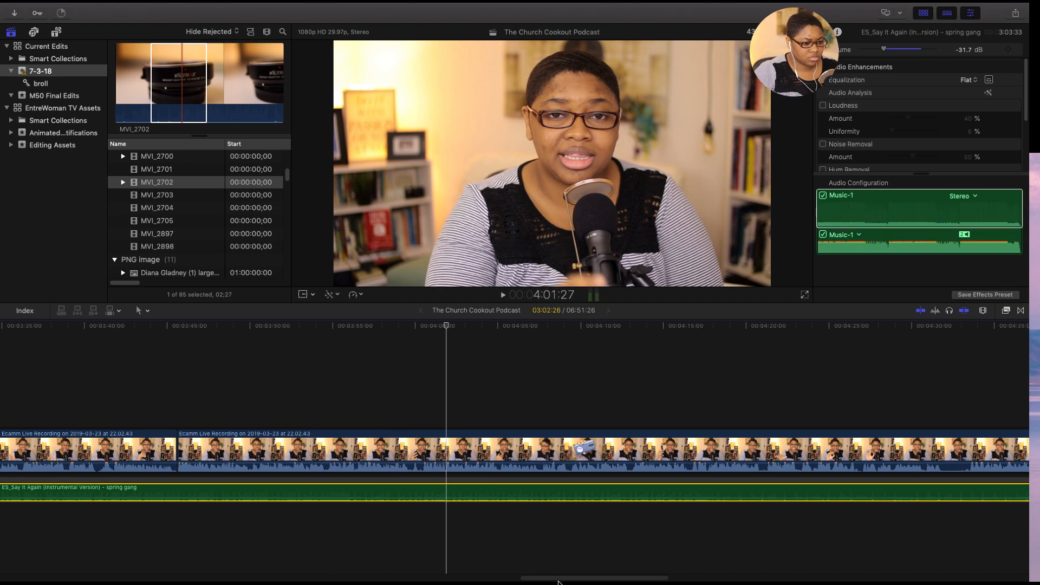
drag(559, 583, 561, 583)
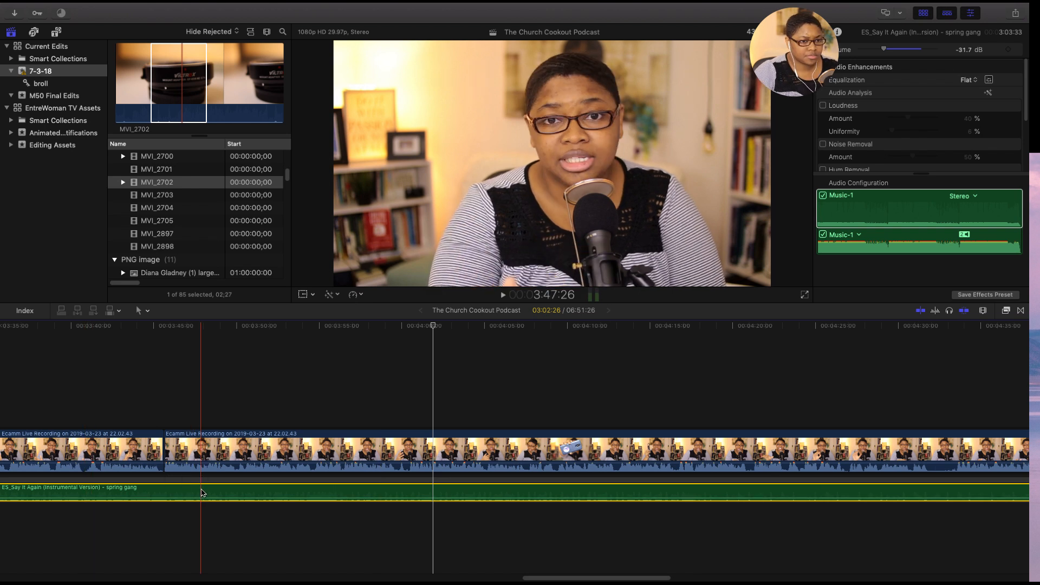
click(886, 51)
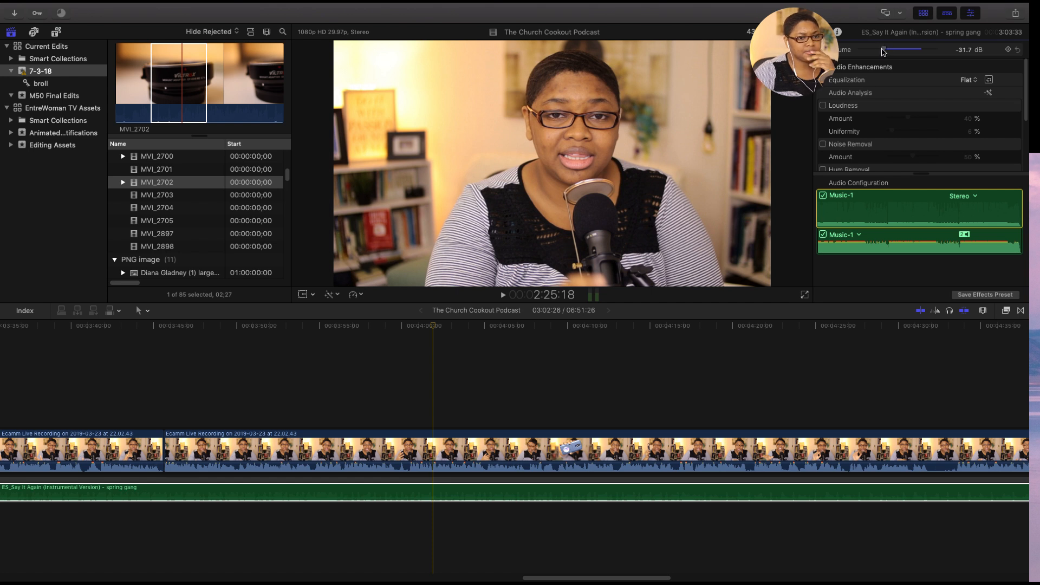
drag(883, 51, 881, 51)
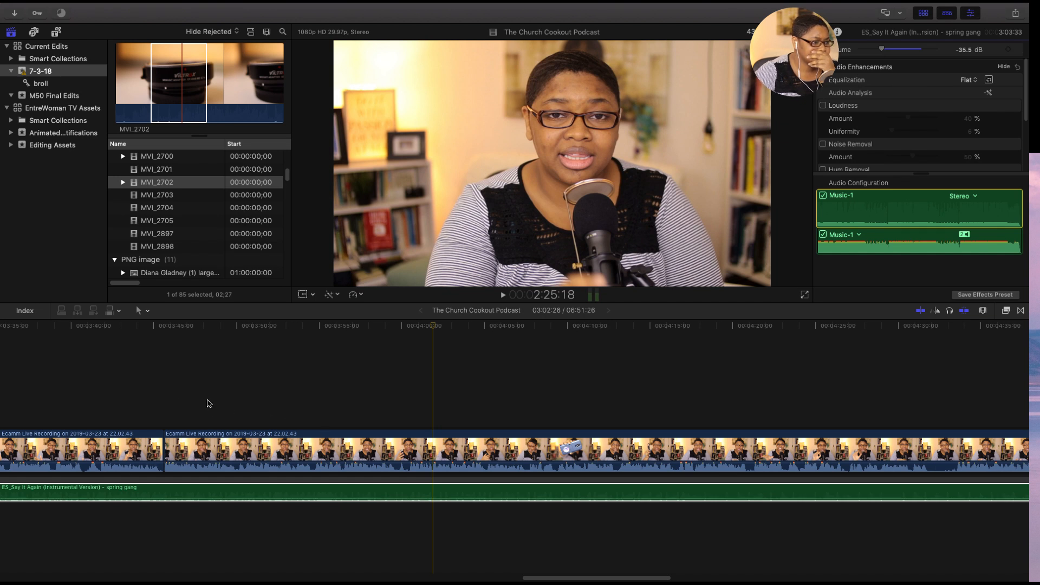
- Play back the main recording from 3:42:05 to check the lowered music under the speech and find the end of the section
click(108, 353)
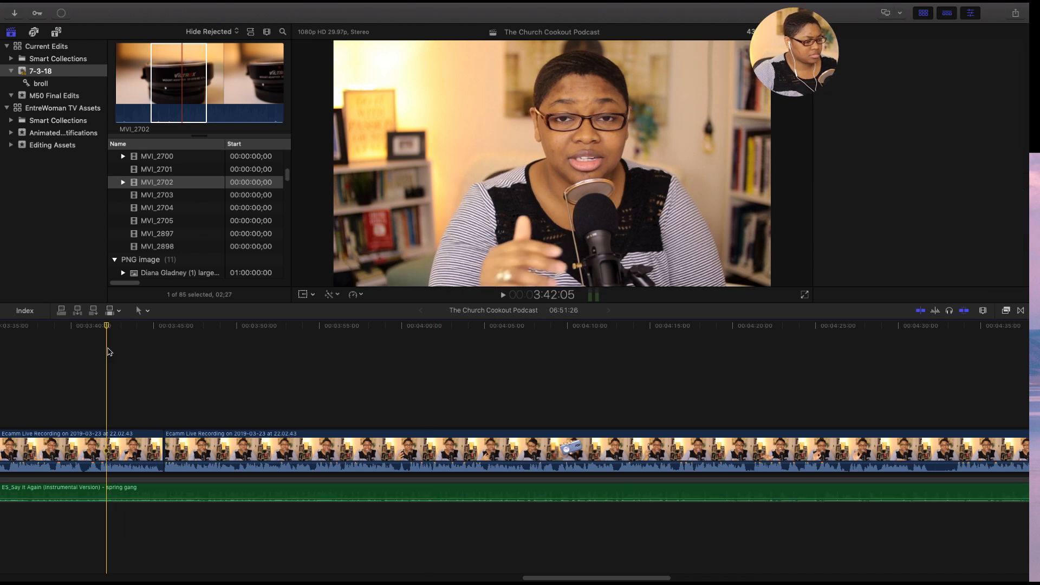
key(space)
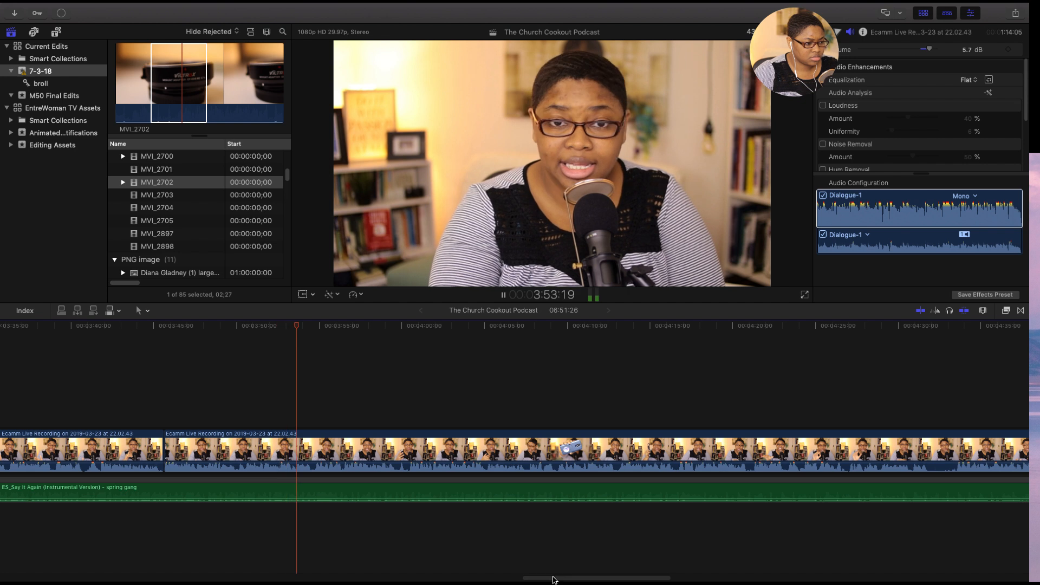
drag(552, 578, 566, 580)
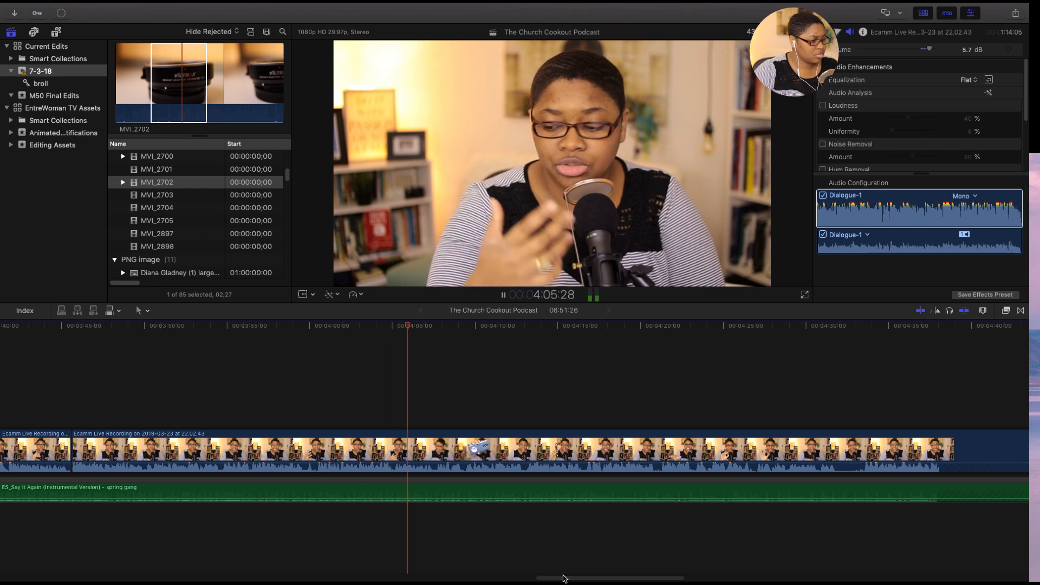
drag(563, 579, 577, 579)
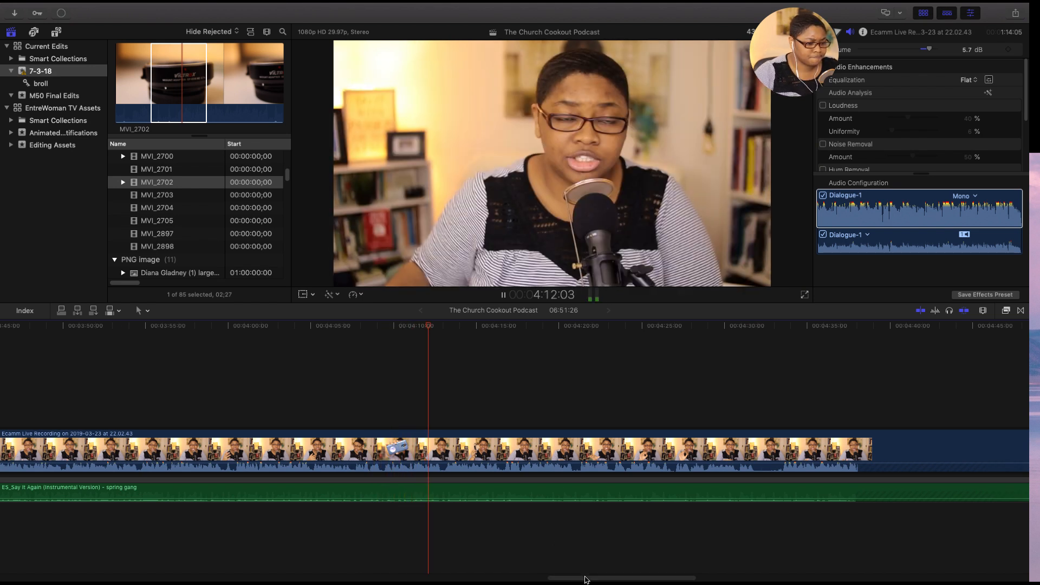
drag(591, 580, 610, 578)
key(space)
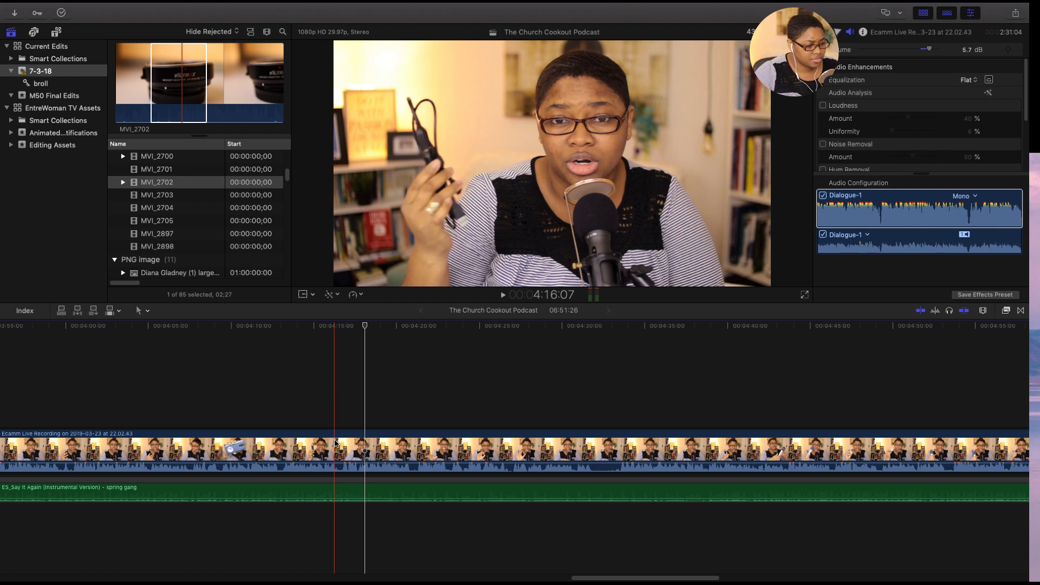
key(space)
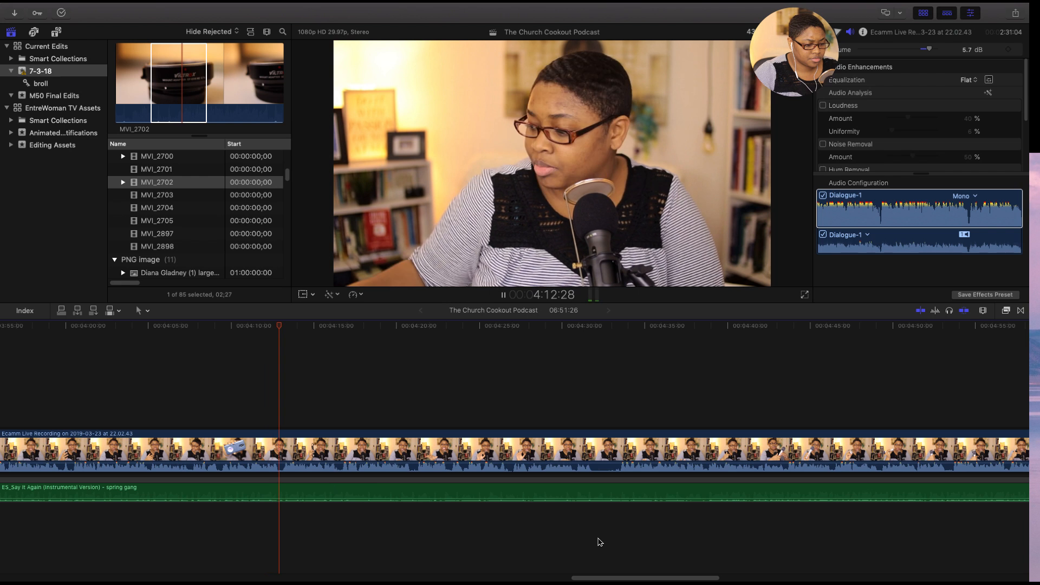
drag(599, 578, 623, 579)
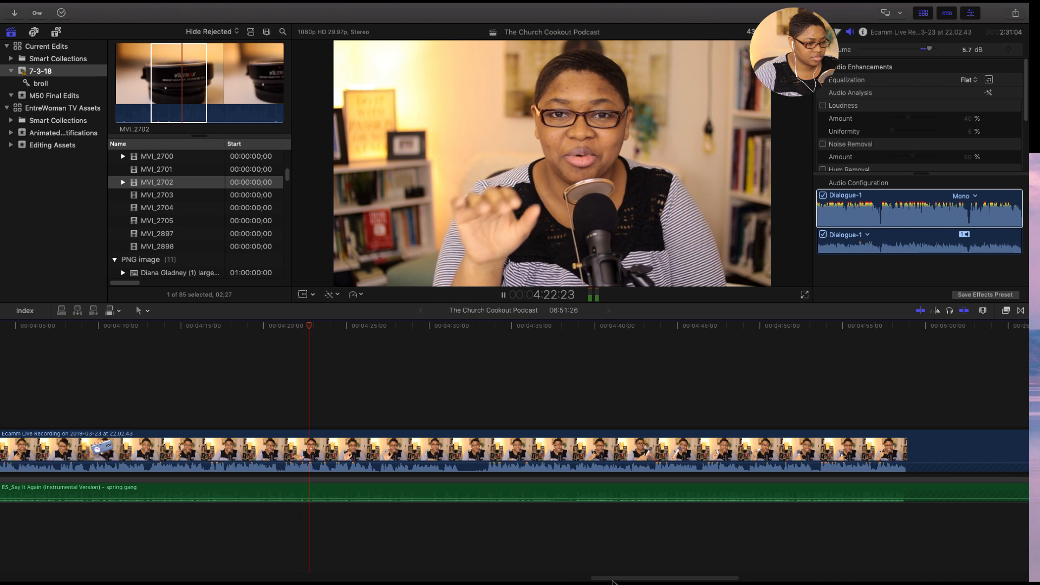
drag(615, 580, 634, 581)
- Stop playback at the pause and split the main recording at 4:32:07
click(266, 453)
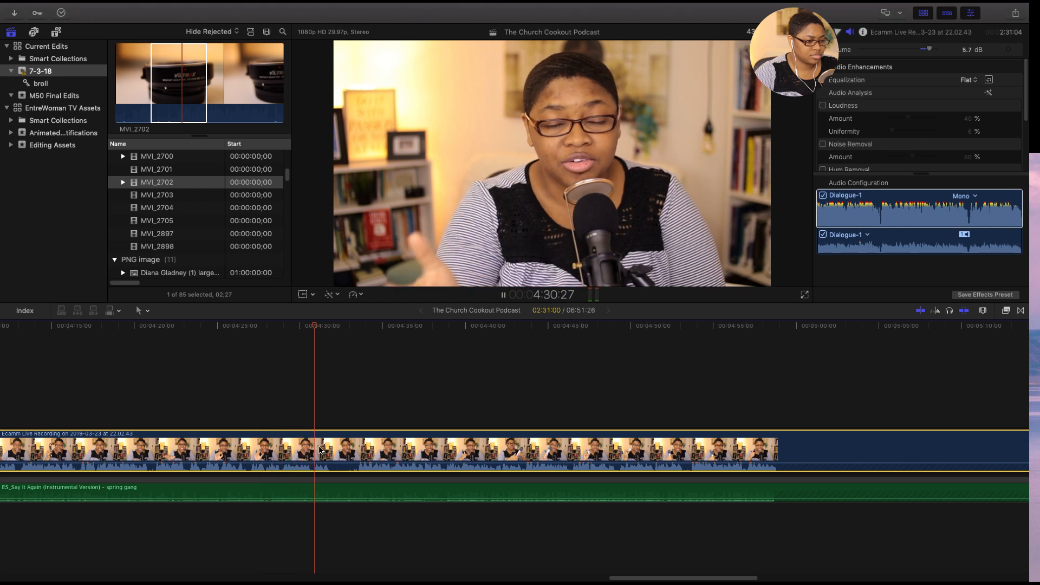
key(space)
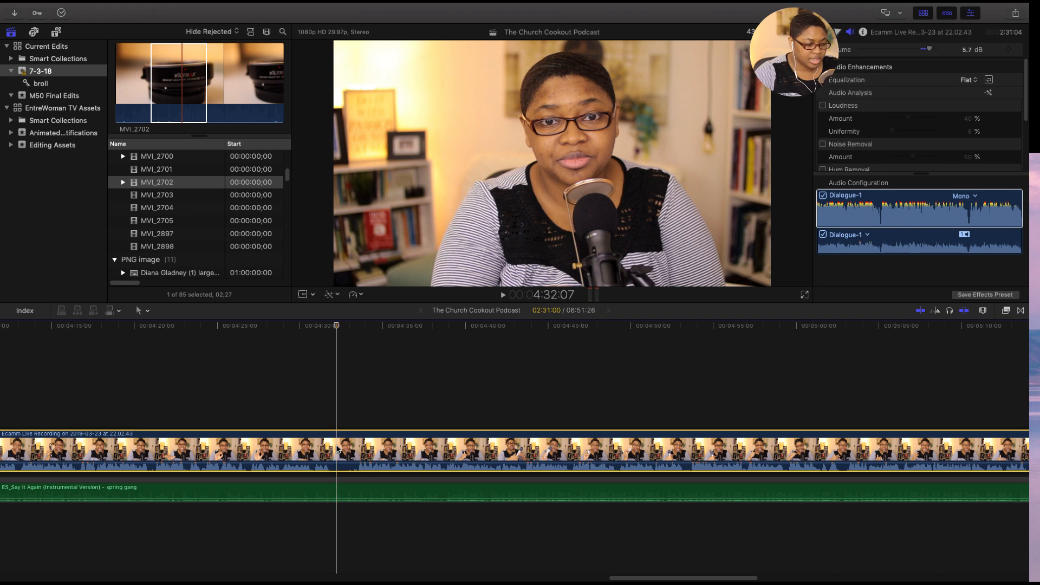
key(super+b)
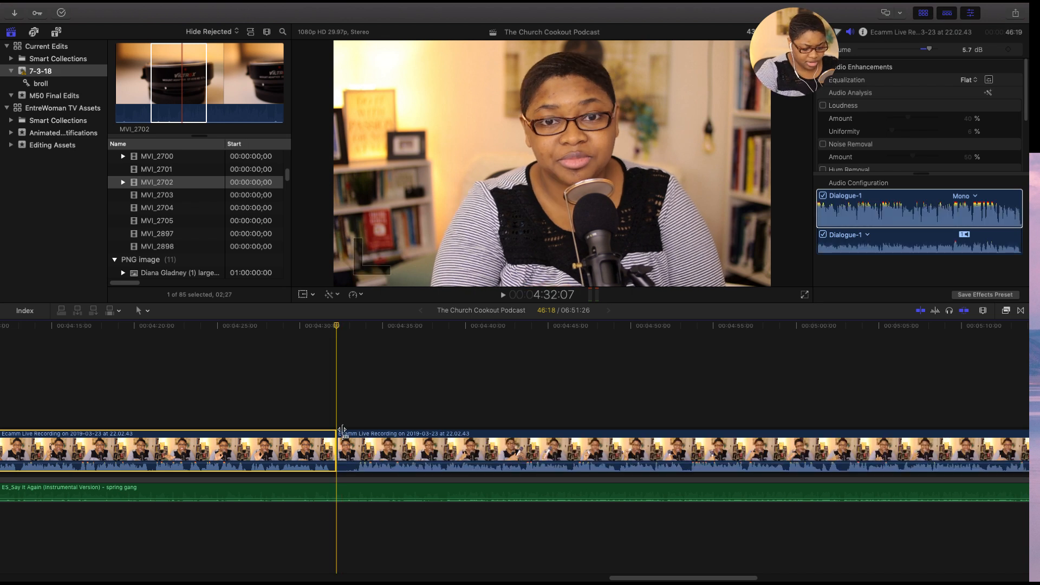
- Split the Say It Again music clip at 4:32:07, in line with the cut in the main recording
key(super+equal)
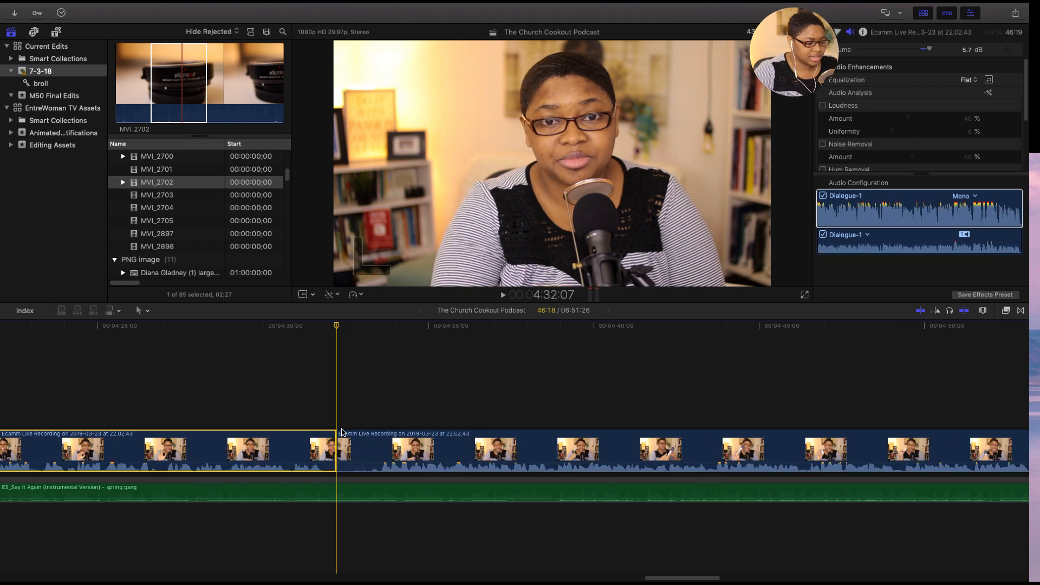
click(340, 493)
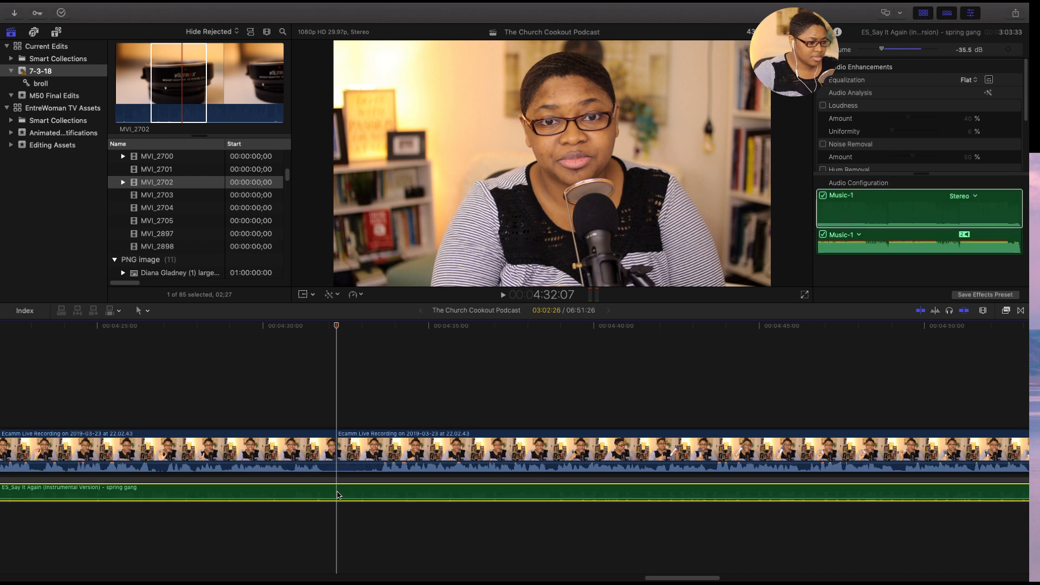
key(super+b)
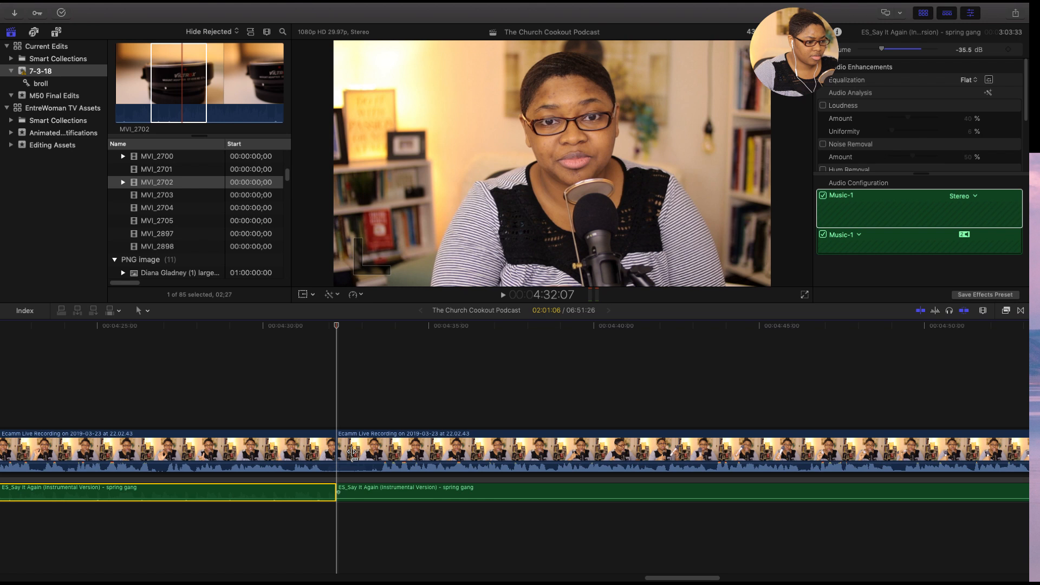
click(357, 382)
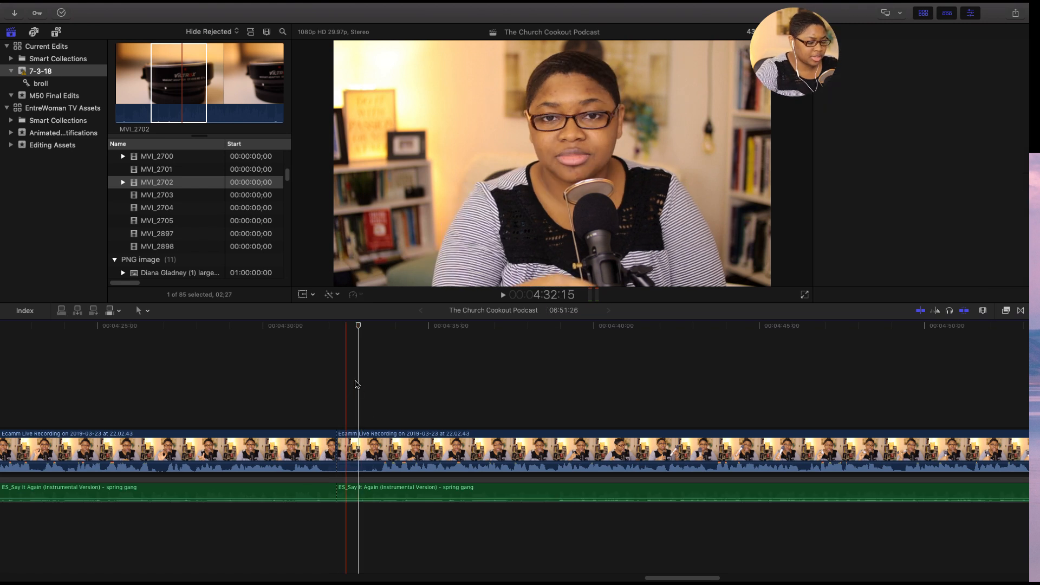
- Delete the Say It Again music after the cut and add a short fade-out to the end of the remaining music clip
key(super+minus)
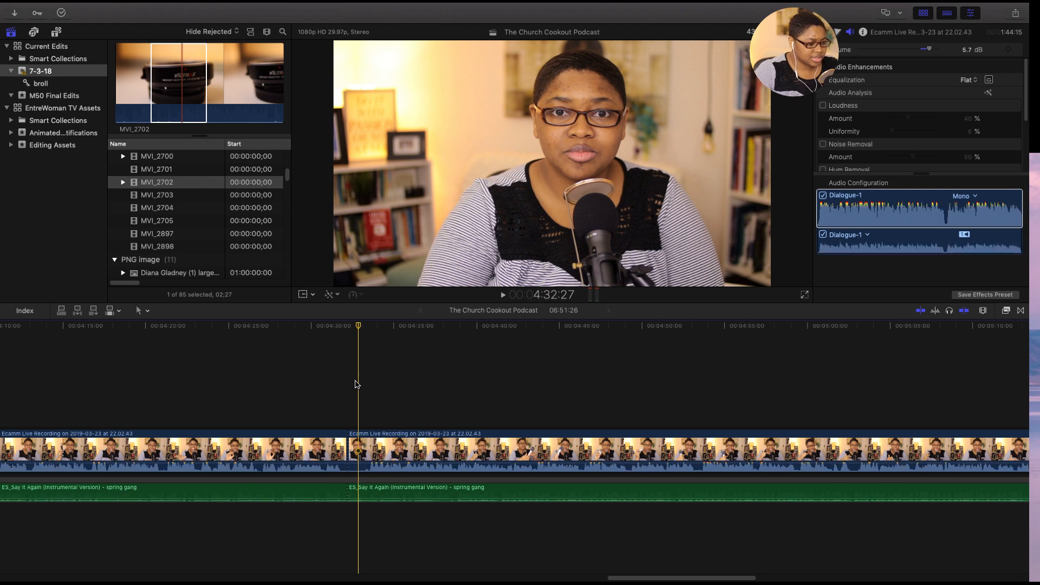
click(371, 493)
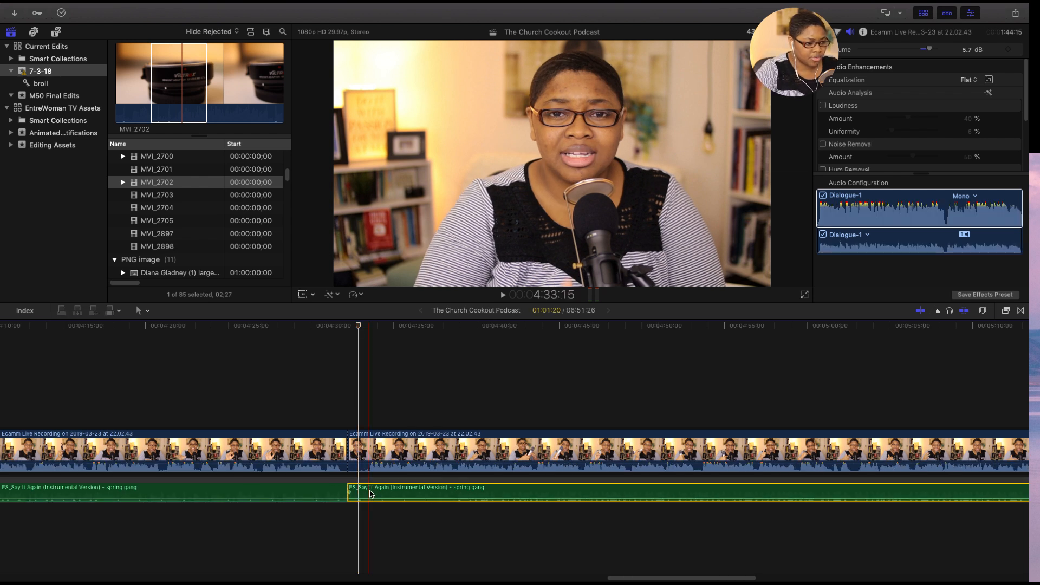
key(Delete)
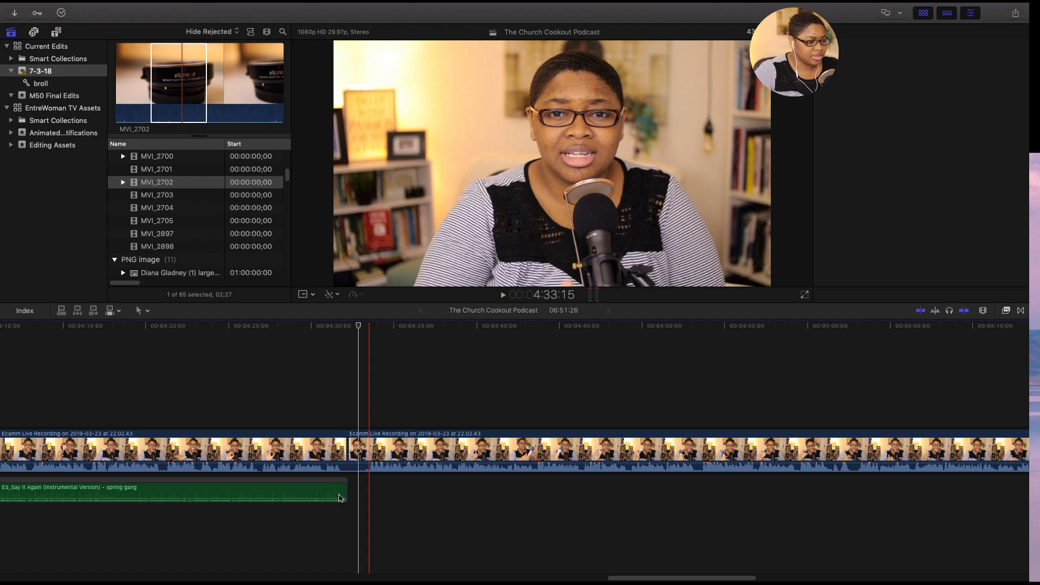
click(340, 499)
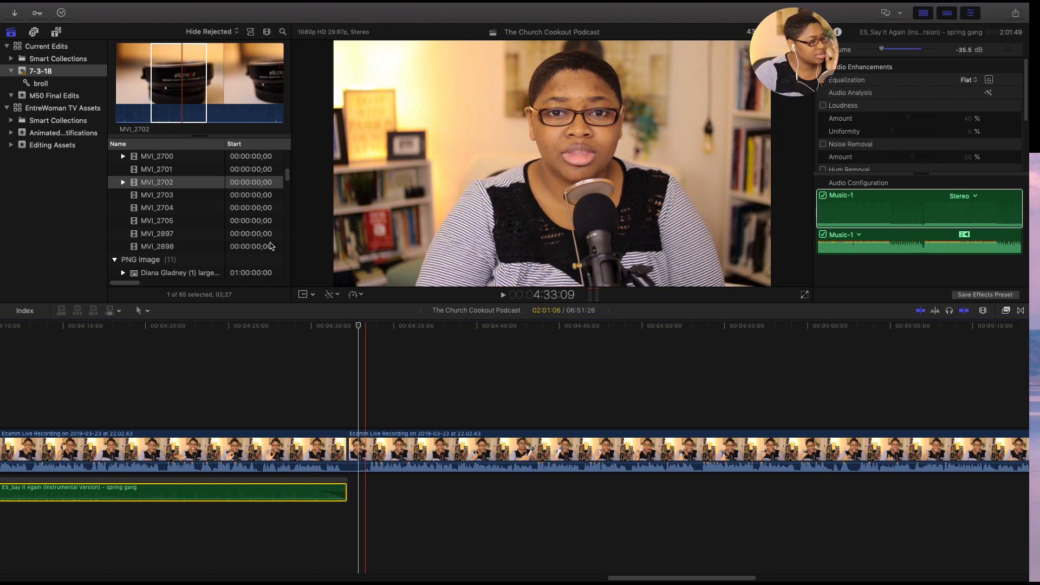
- Audition the MP3 audio tracks from ES_Gentrification through In_Case_You_Forgot as background music candidates for the next section
drag(288, 176, 288, 231)
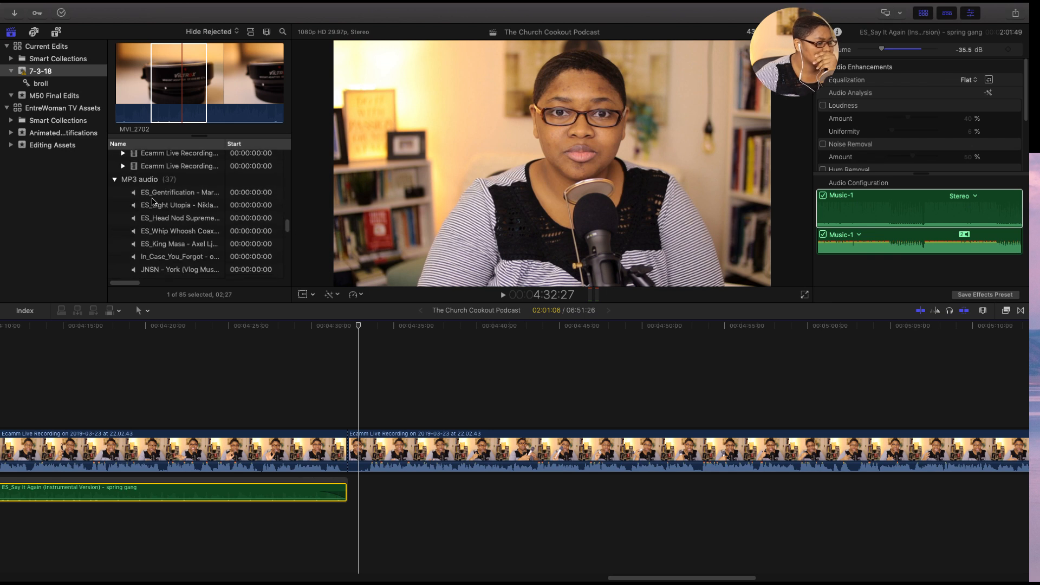
click(152, 194)
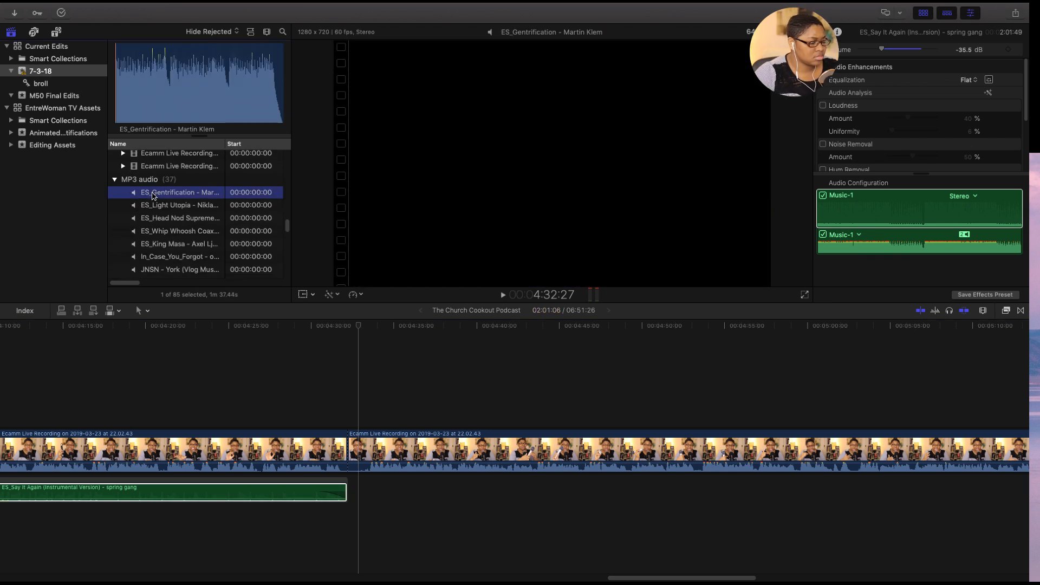
key(space)
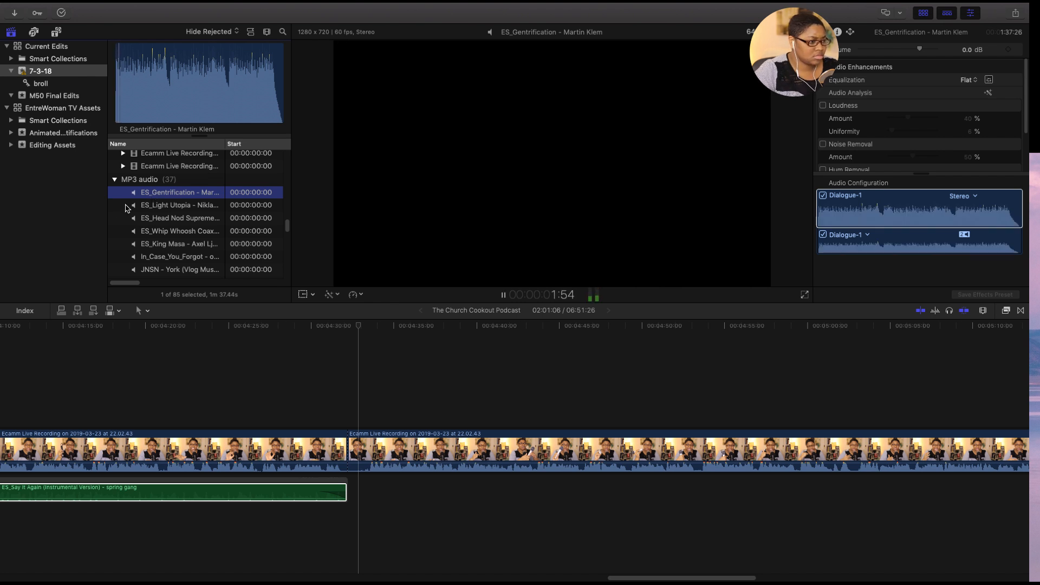
click(125, 208)
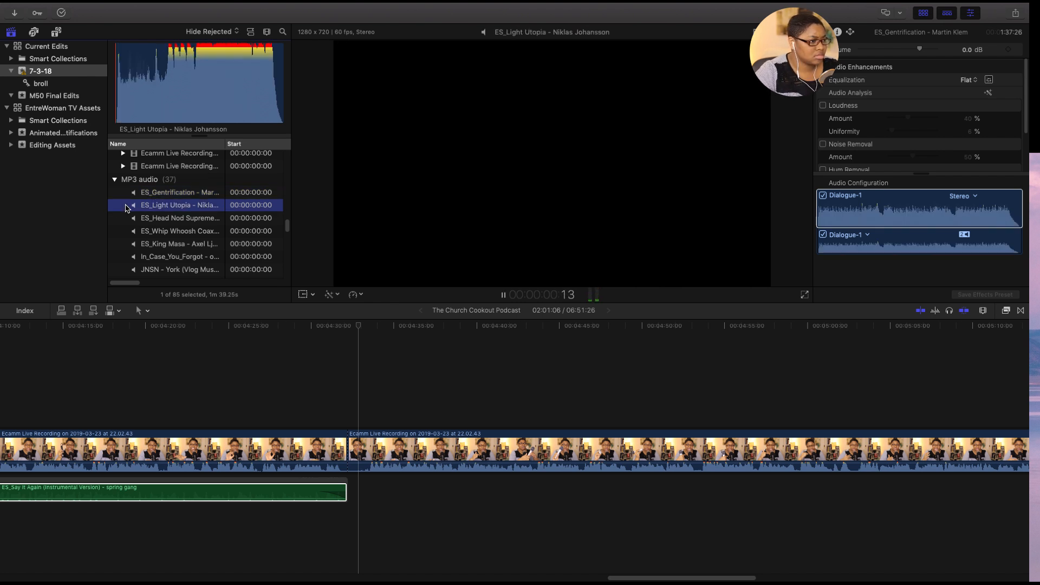
key(space)
key(Down)
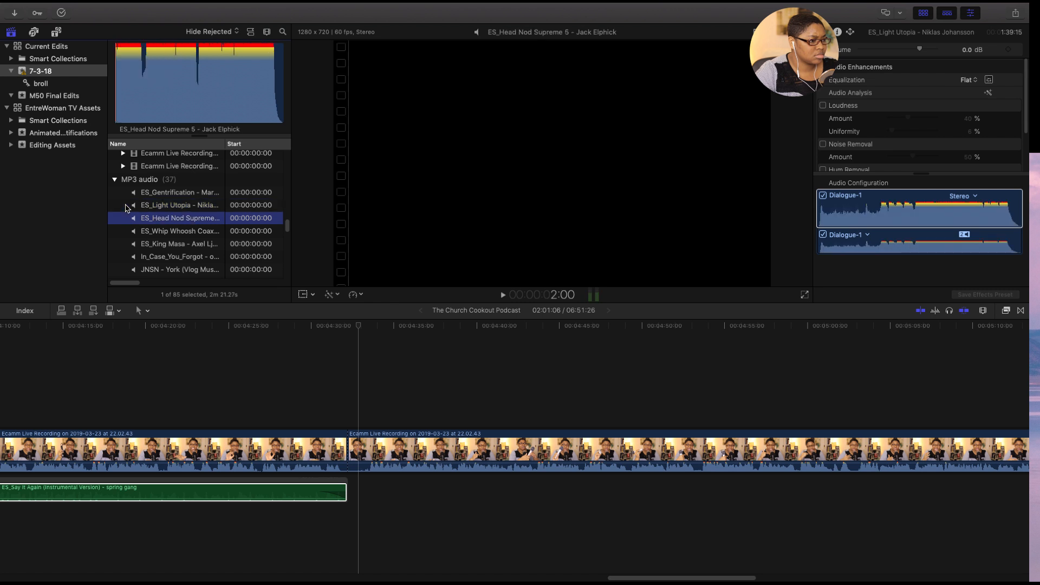
key(space)
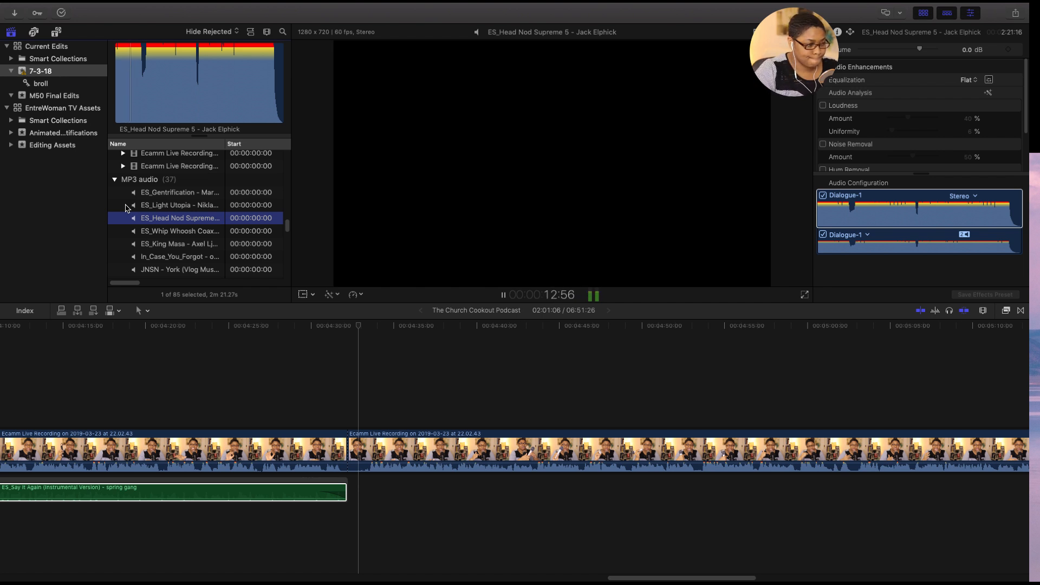
key(Down)
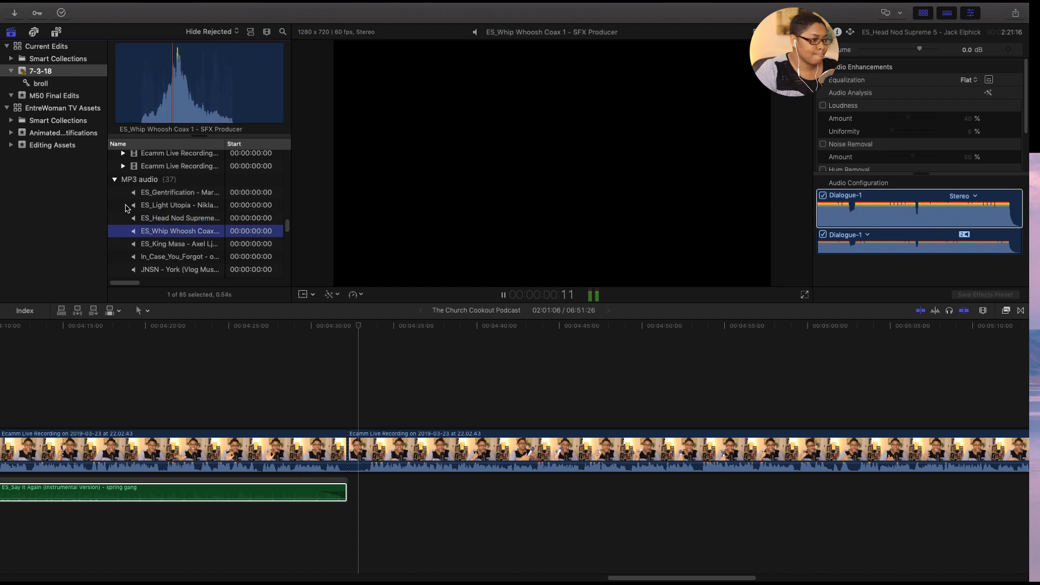
key(Down)
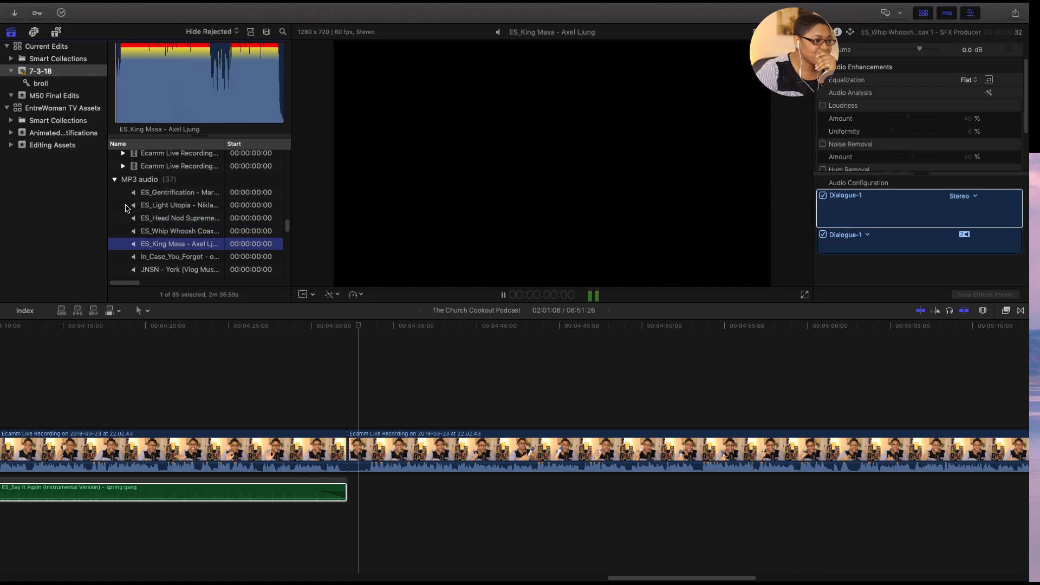
key(Down)
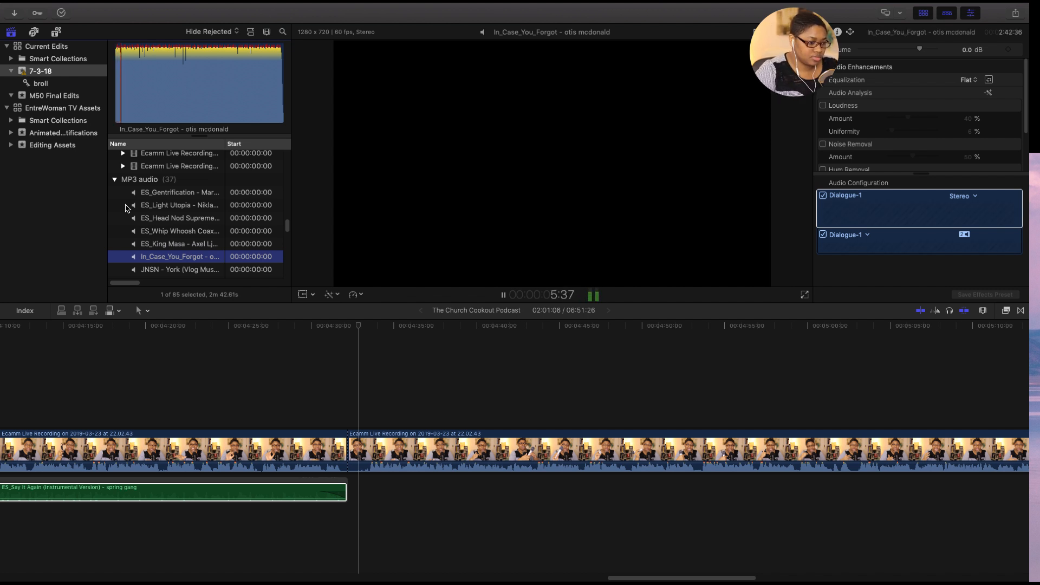
key(space)
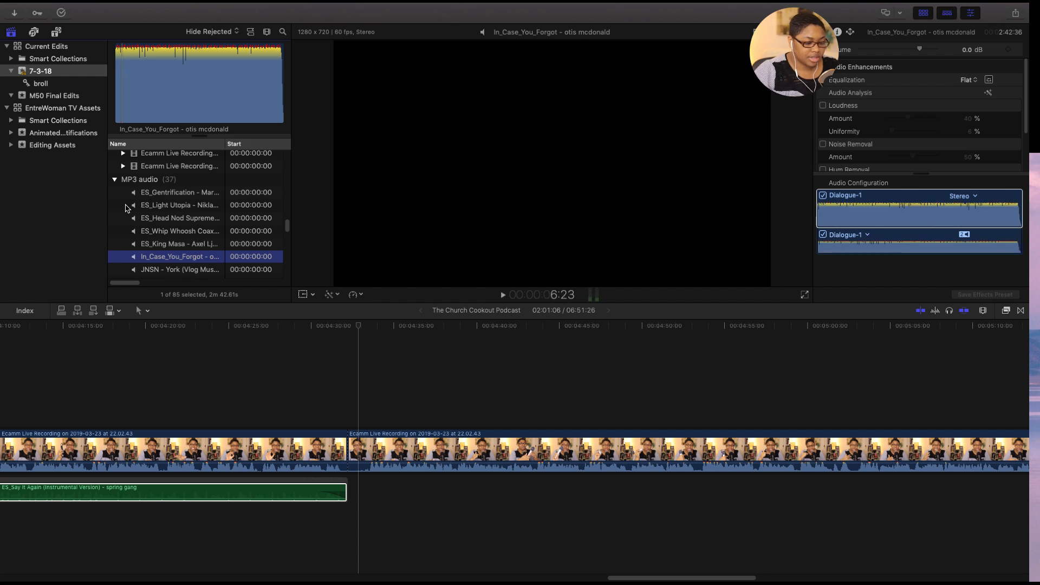
- Split the main recording again at 4:33:16 to isolate the short pause after the music ends
key(super+2)
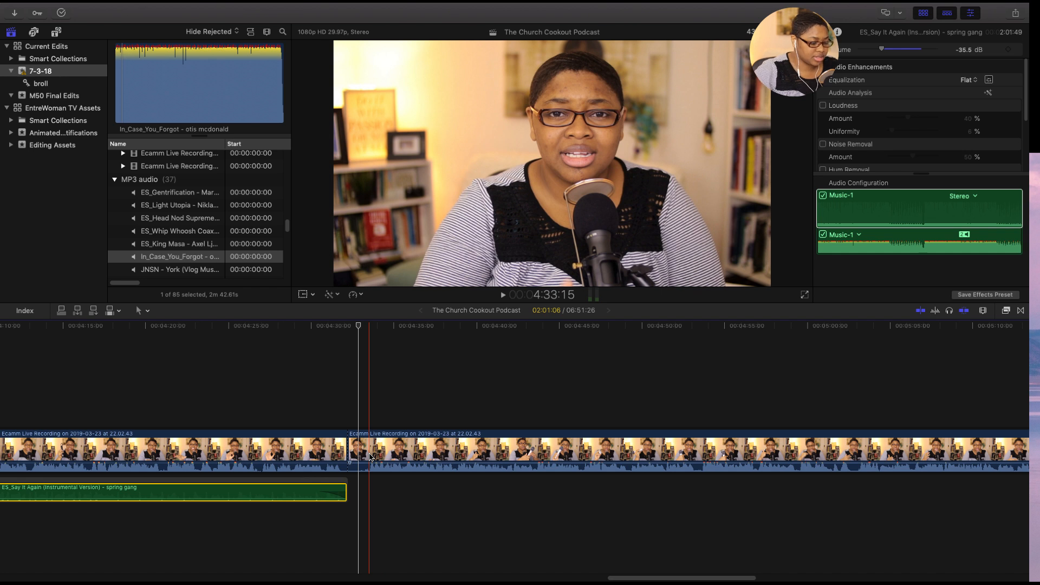
key(super+equal)
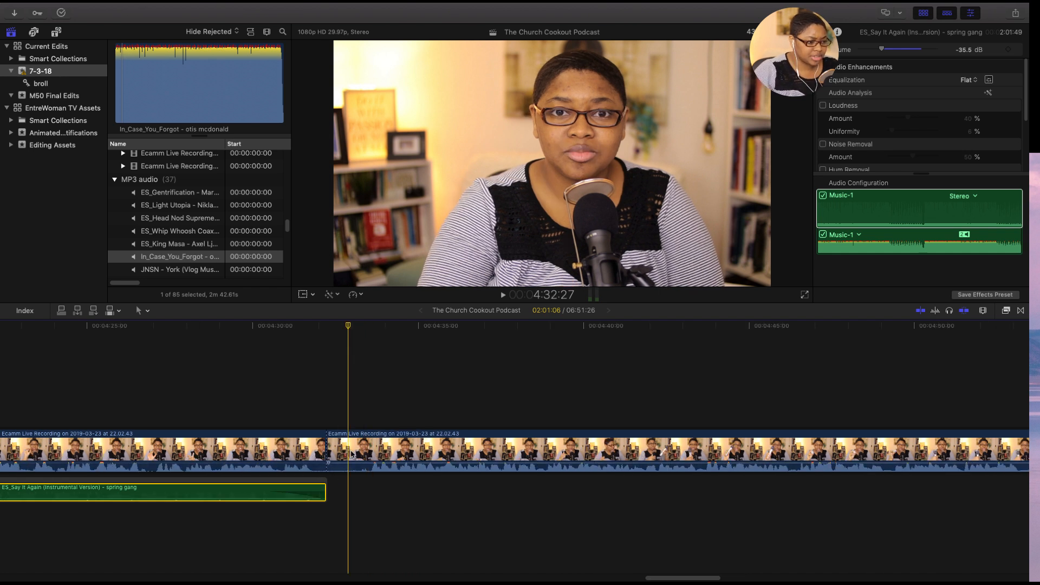
click(372, 454)
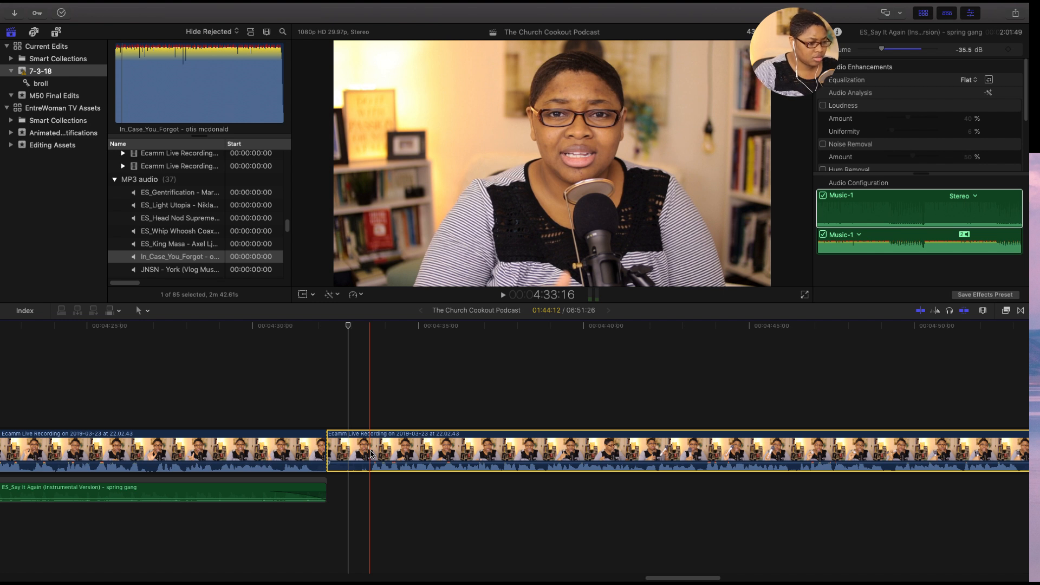
key(super+b)
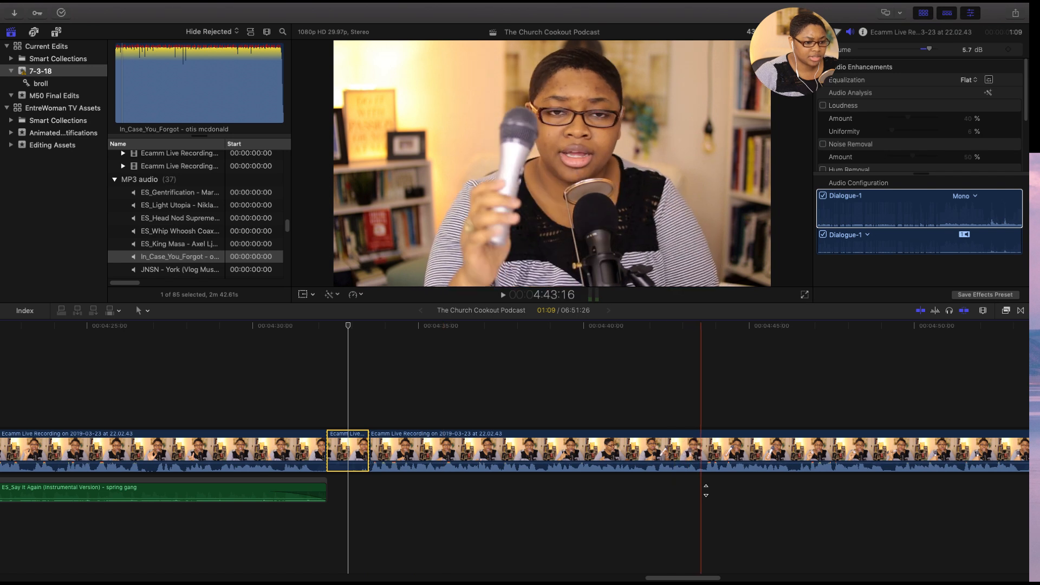
- Play the main recording from 4:53:06 to about 4:54:26 to review the microphone segment
scroll(314, 482, right, 10)
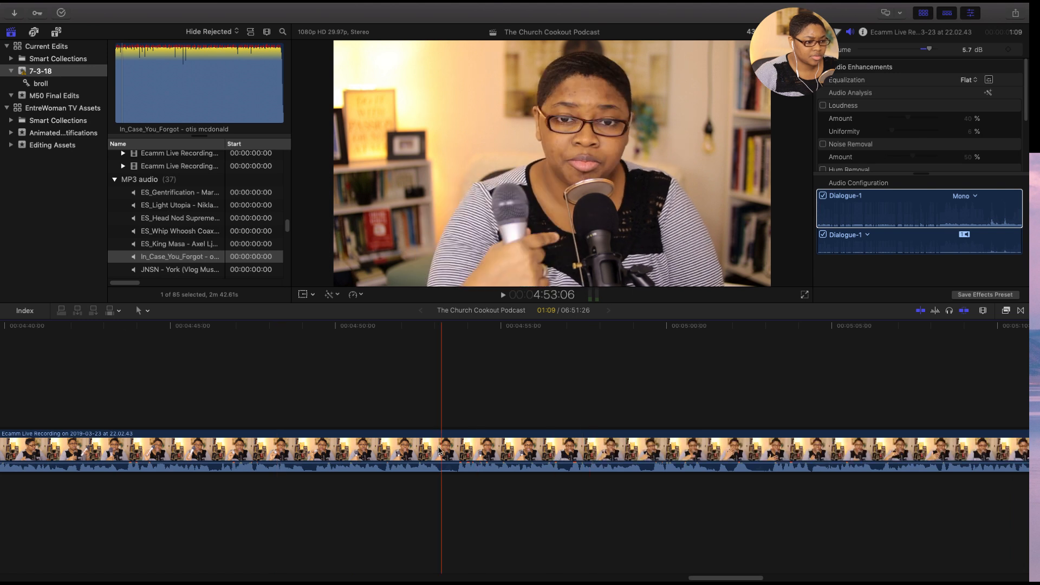
key(space)
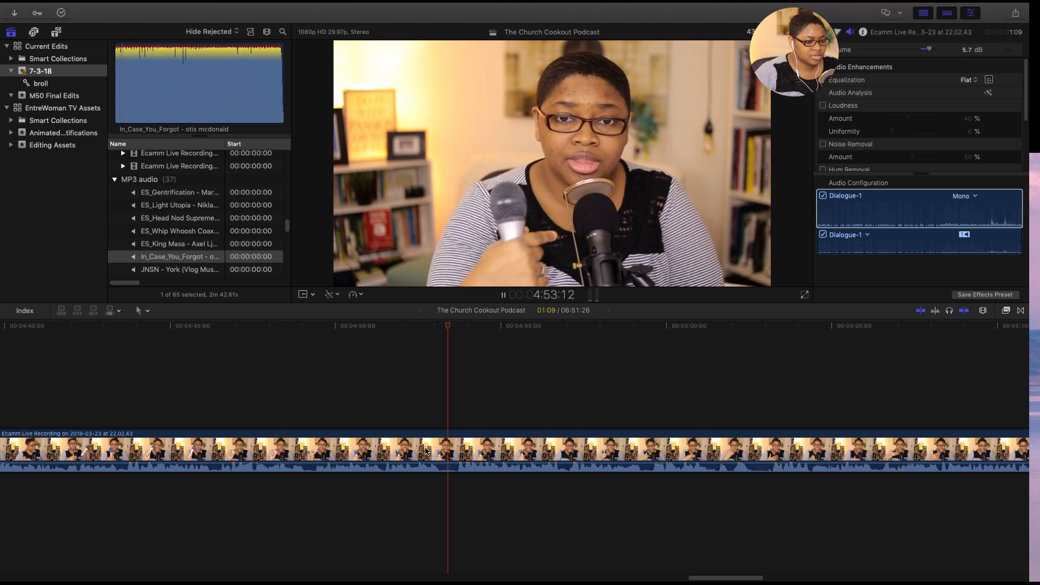
key(space)
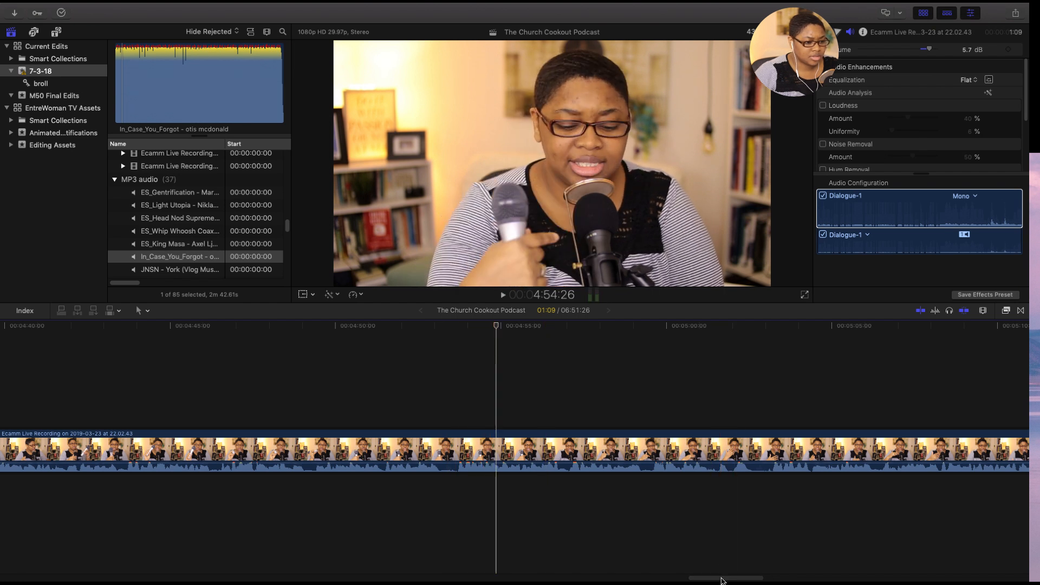
- Skim the main recording from 4:54:26 onward and play it from about 5:34 to 5:41 to review the microphone segment
drag(721, 581, 756, 581)
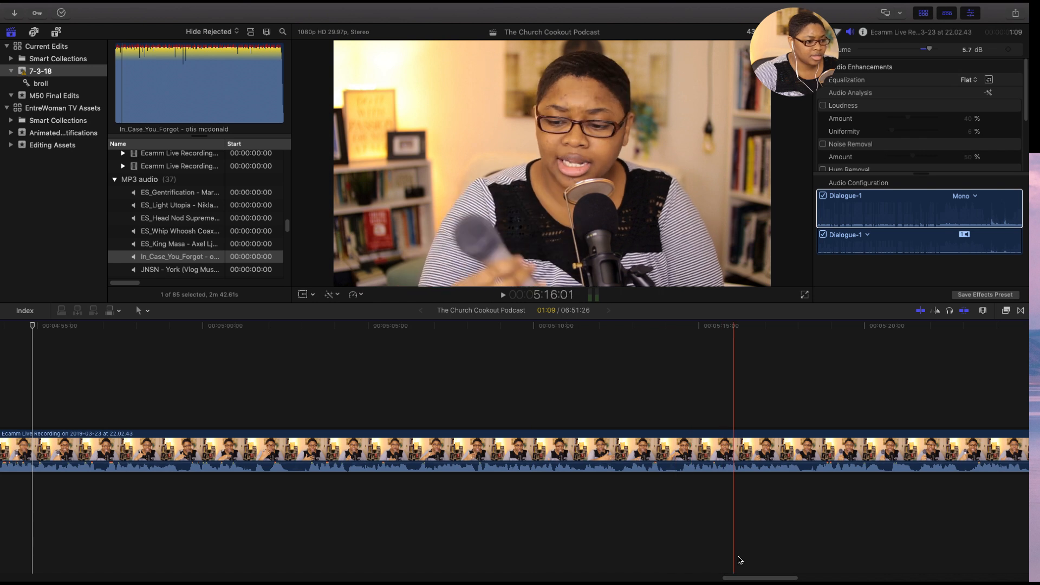
drag(743, 578, 760, 580)
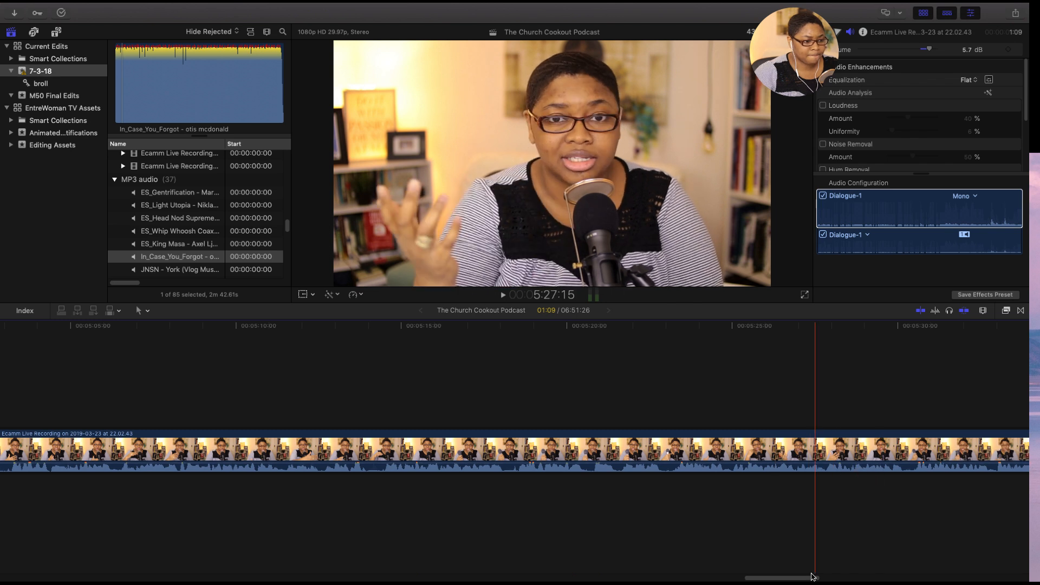
drag(803, 580, 836, 580)
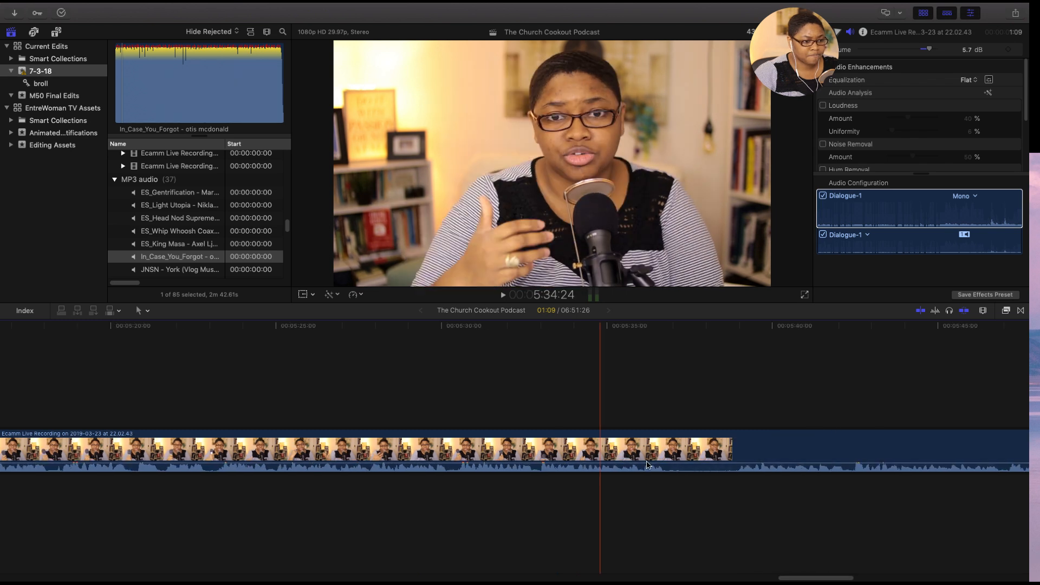
key(space)
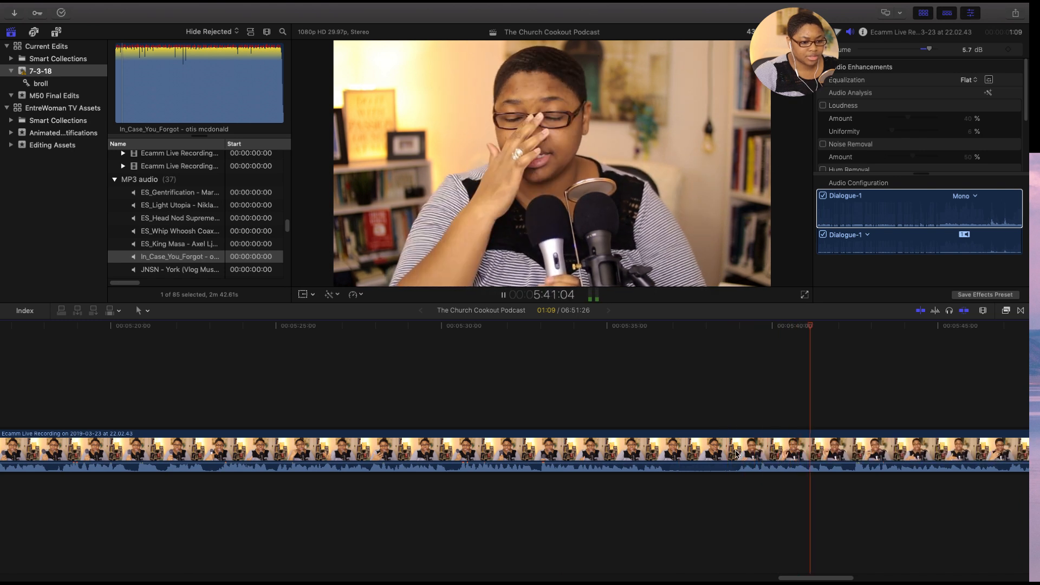
key(space)
- Delete the isolated pause clip after 4:32:07 and place the In_Case_You_Forgot music at that cut, directly following the Say It Again clip
drag(826, 579, 693, 580)
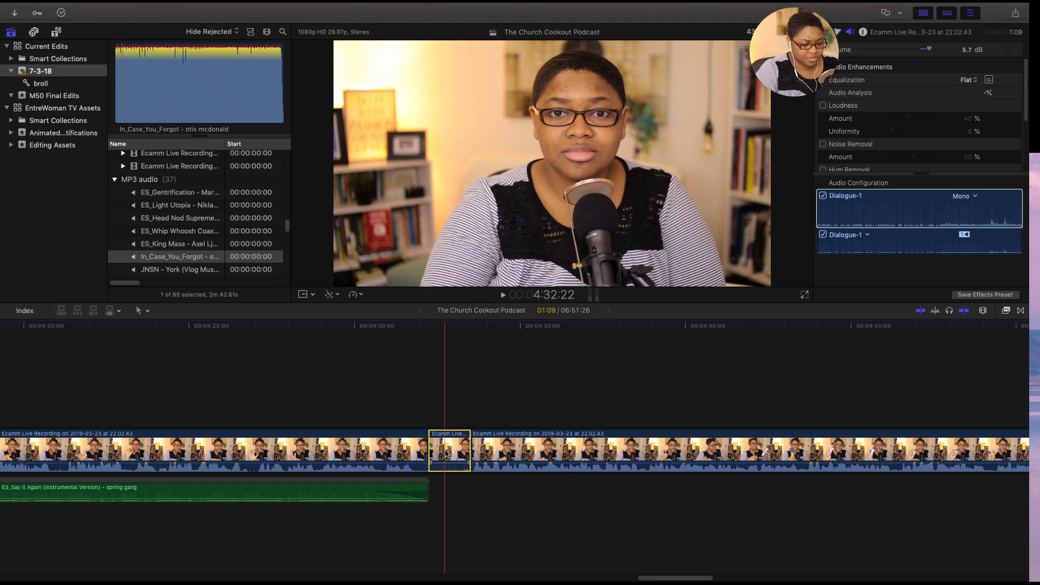
key(Delete)
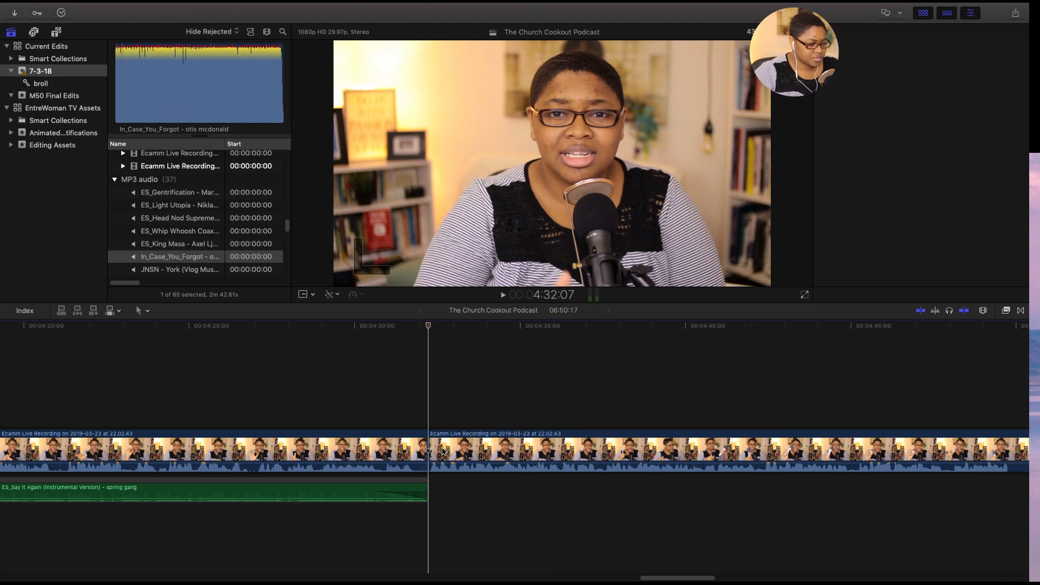
click(122, 260)
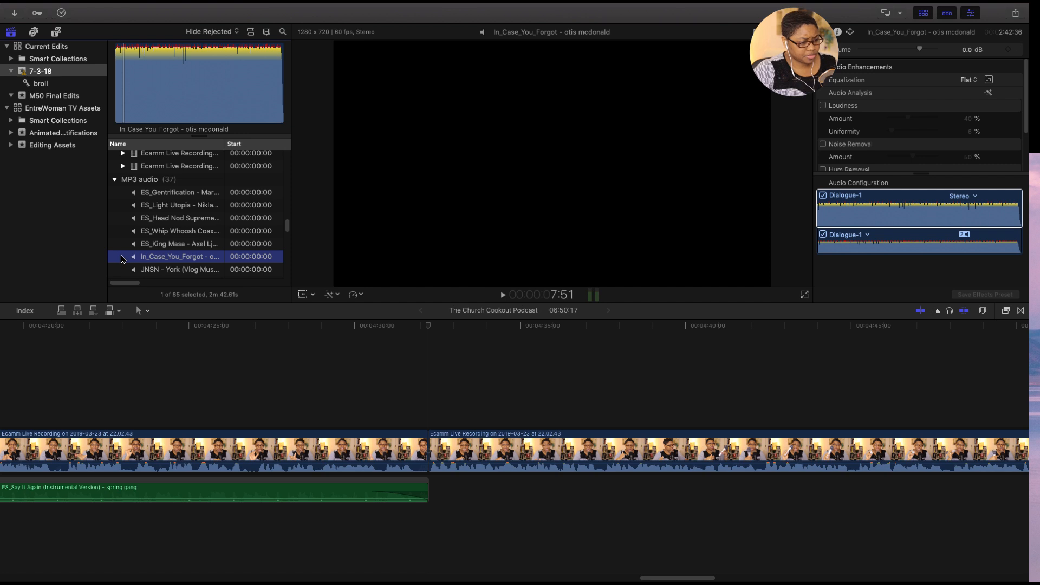
drag(121, 259, 433, 492)
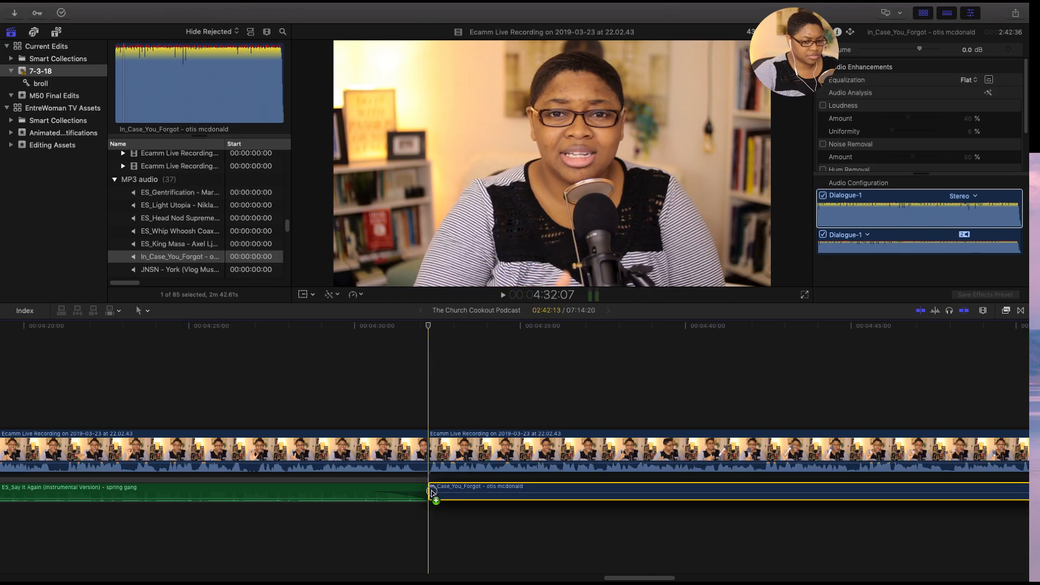
drag(431, 490, 429, 490)
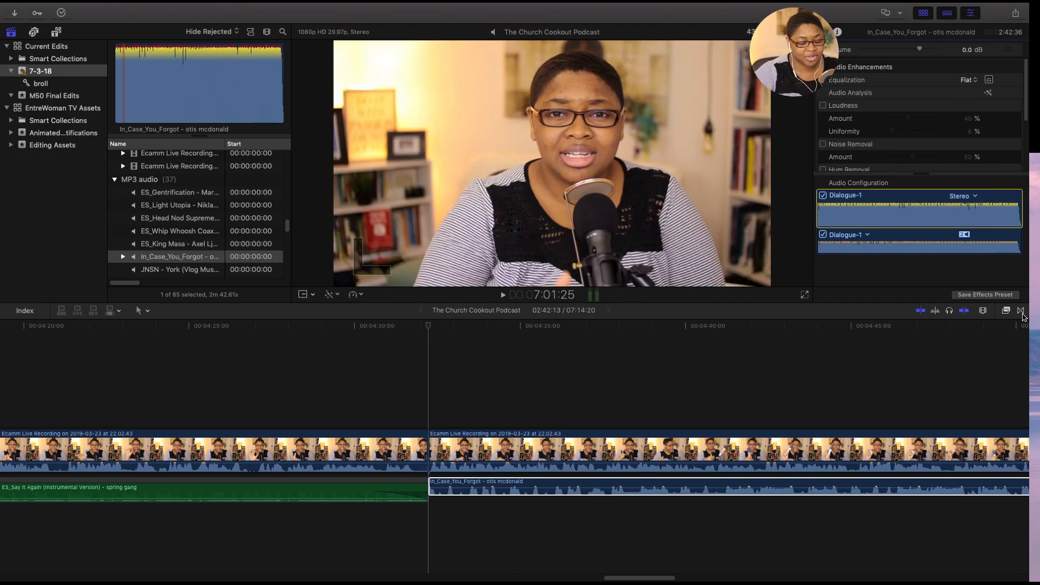
- Add a Cross Dissolve between the Say It Again and In_Case_You_Forgot music clips, and lower In_Case_You_Forgot to -19.0 dB
click(1022, 313)
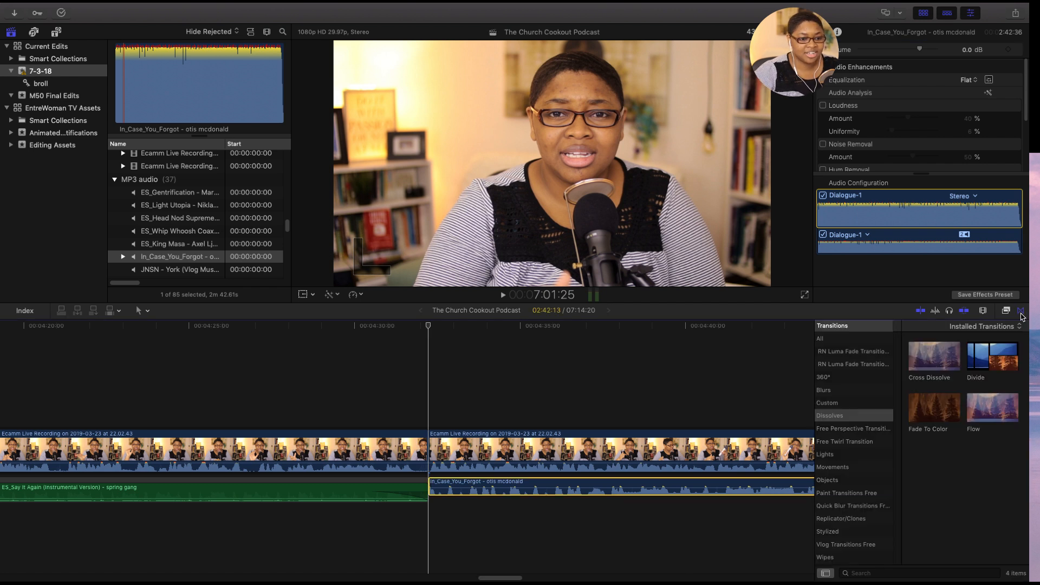
click(936, 366)
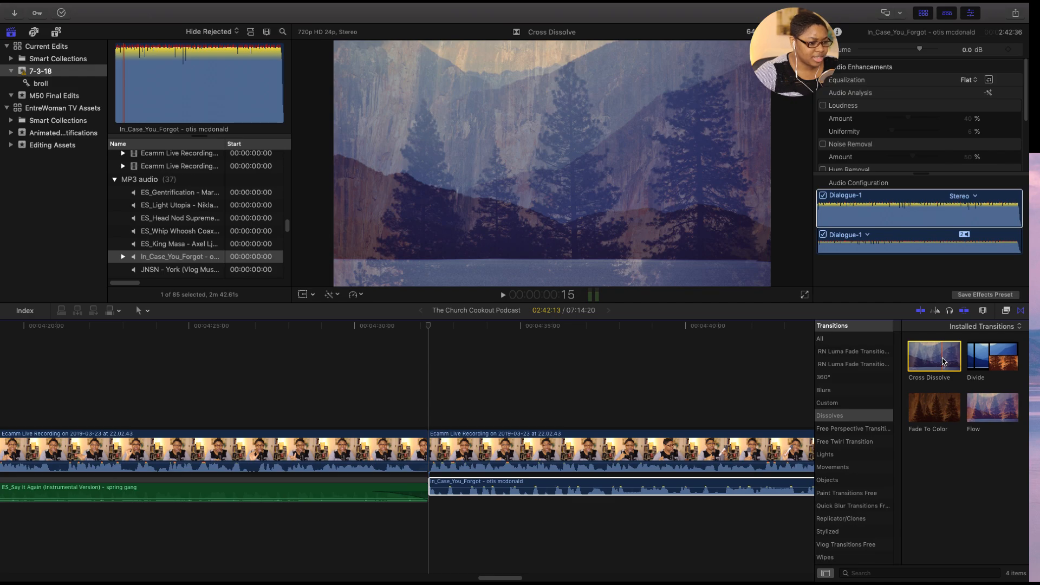
drag(943, 362, 421, 496)
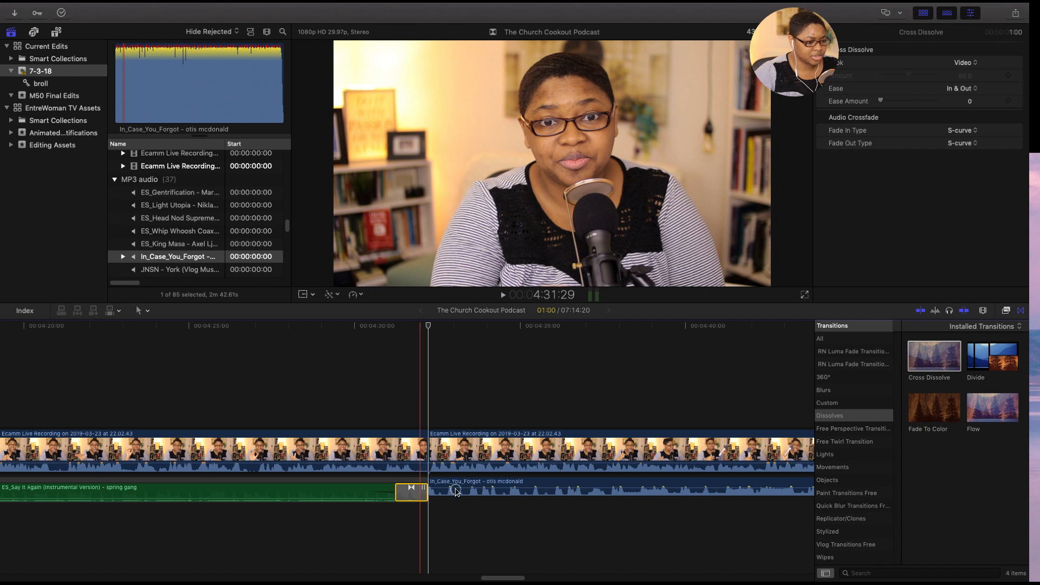
drag(437, 497, 420, 498)
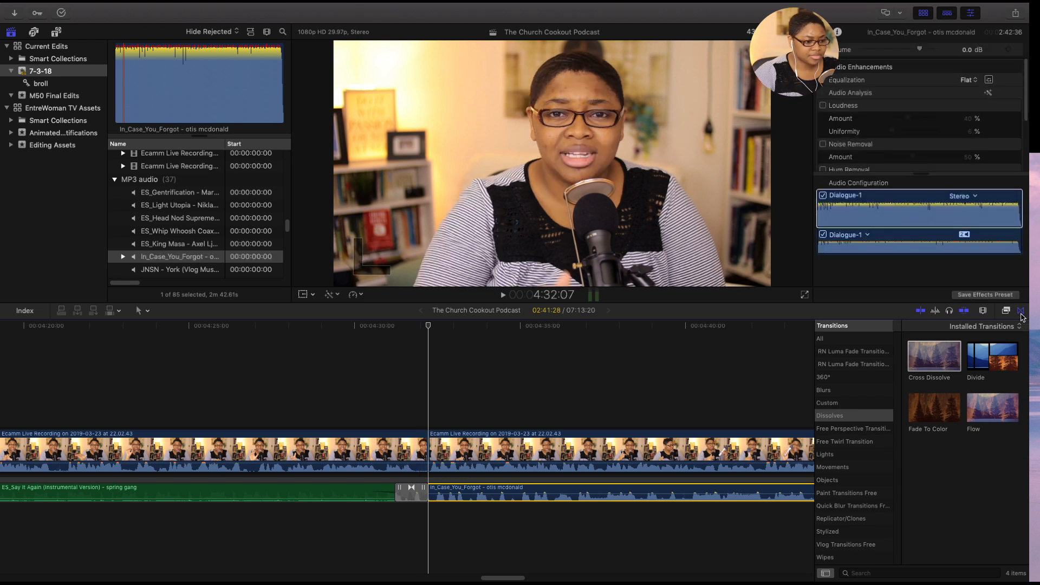
click(1021, 313)
drag(479, 494, 478, 497)
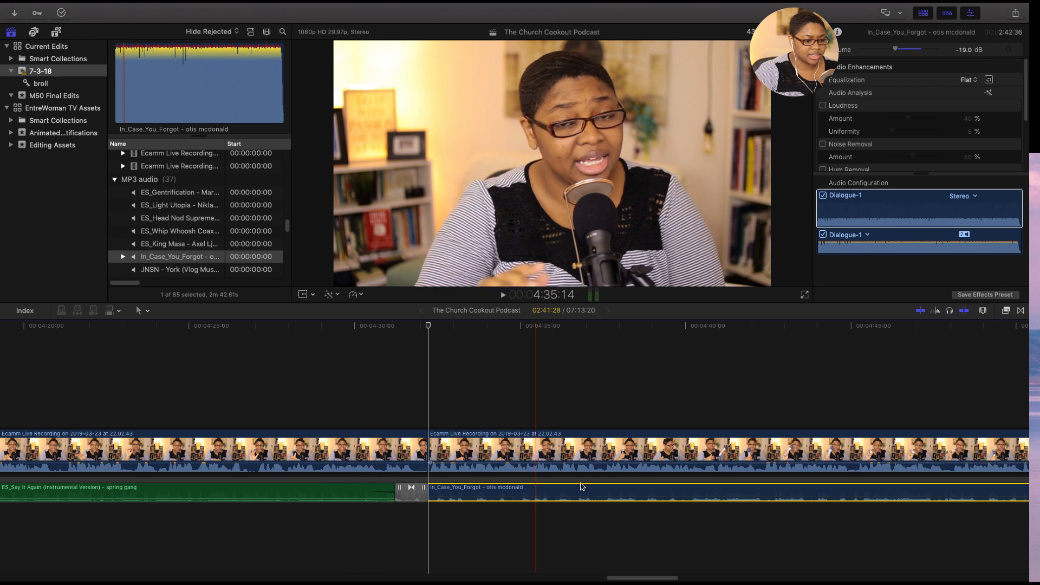
- Play the music changeover from 4:20:06 to about 4:39 to judge the transition and the new track's level
drag(648, 578, 653, 578)
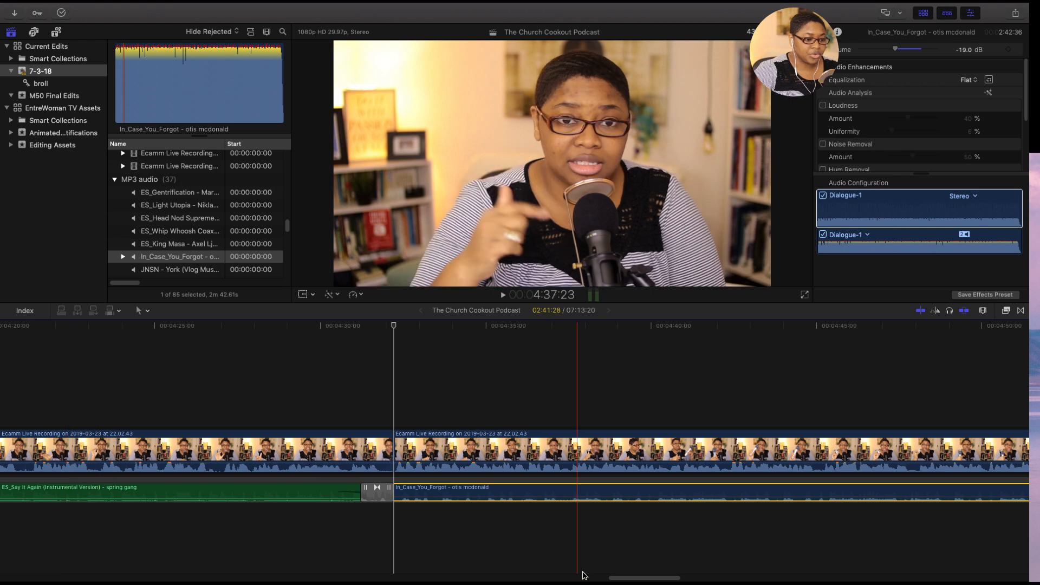
drag(620, 579, 613, 579)
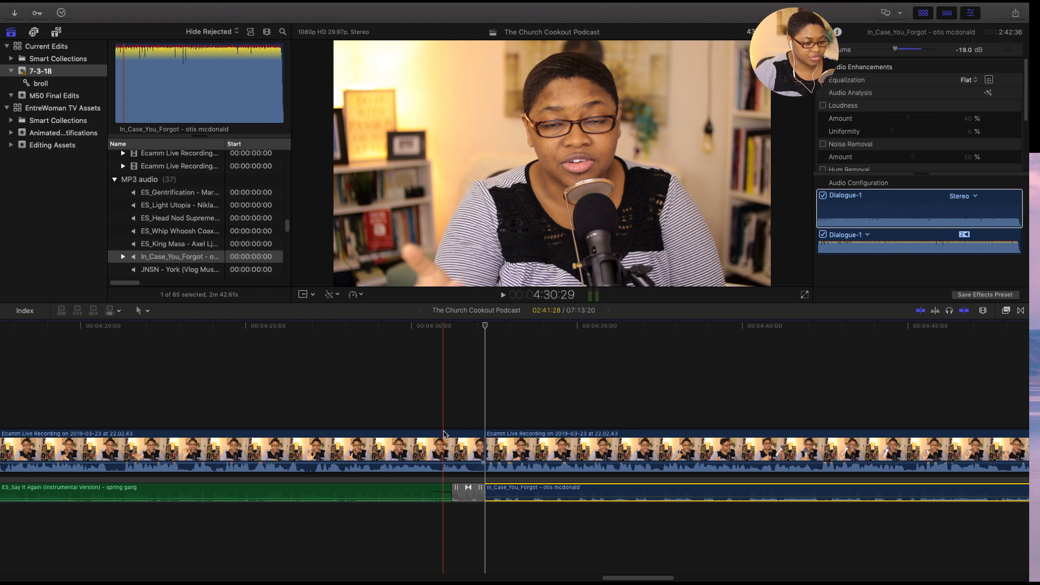
drag(618, 579, 610, 579)
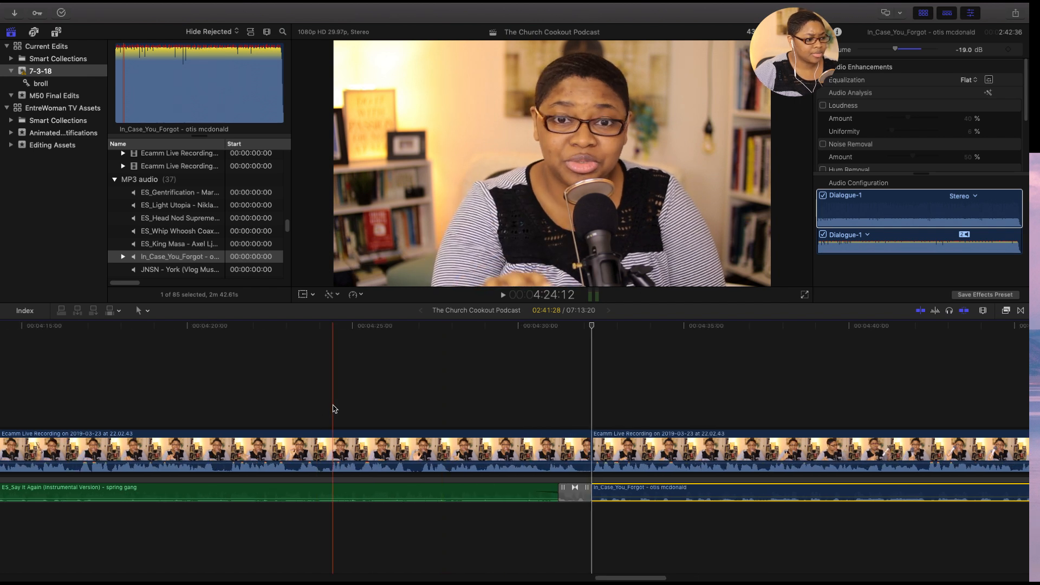
click(199, 391)
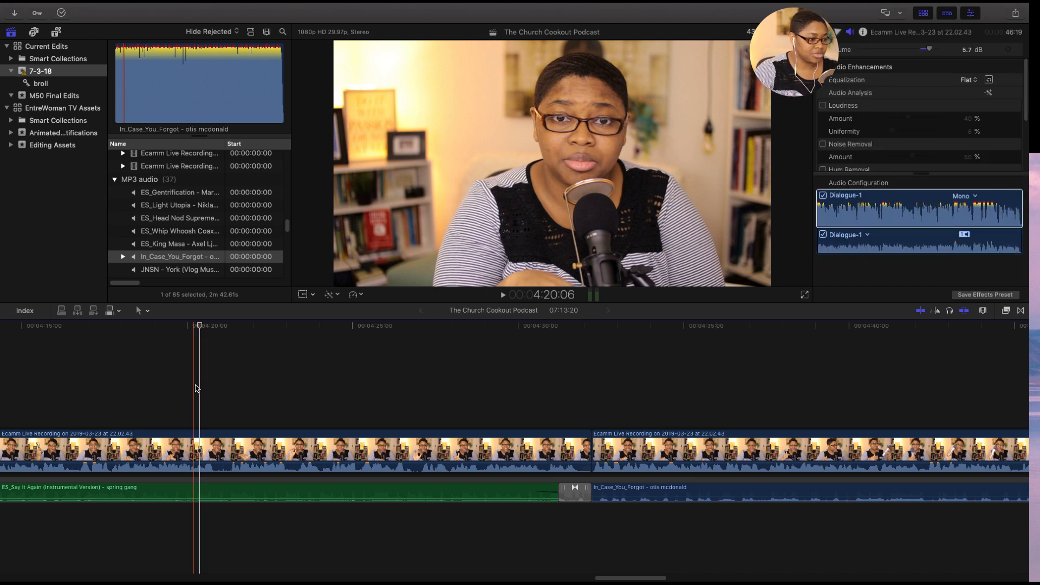
key(space)
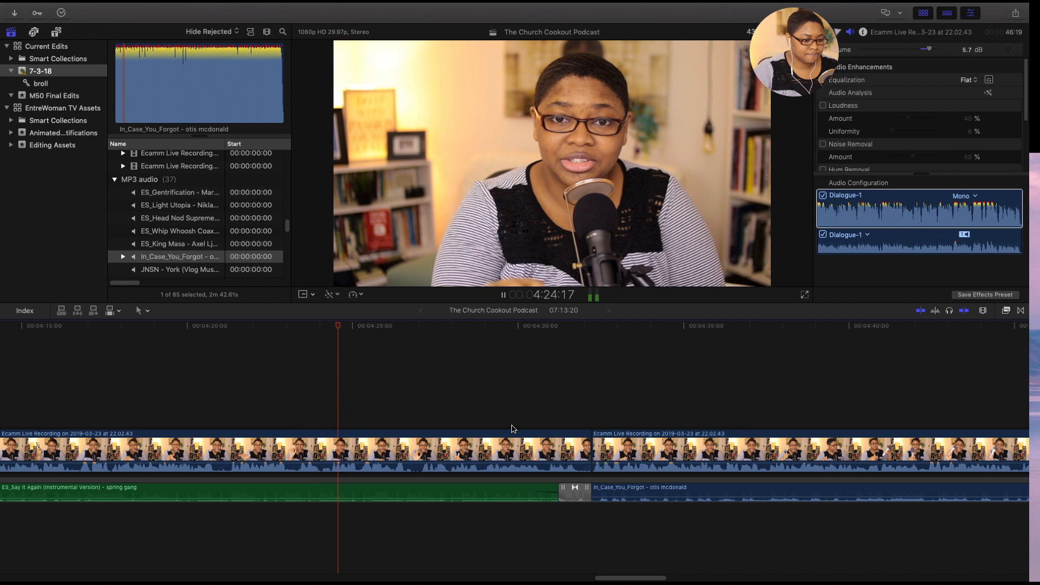
click(636, 492)
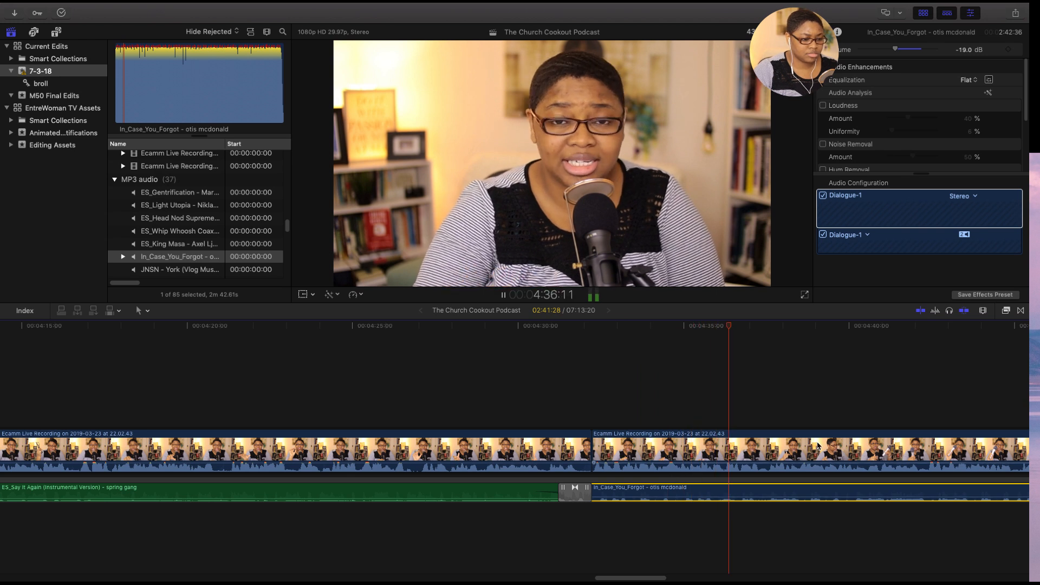
key(space)
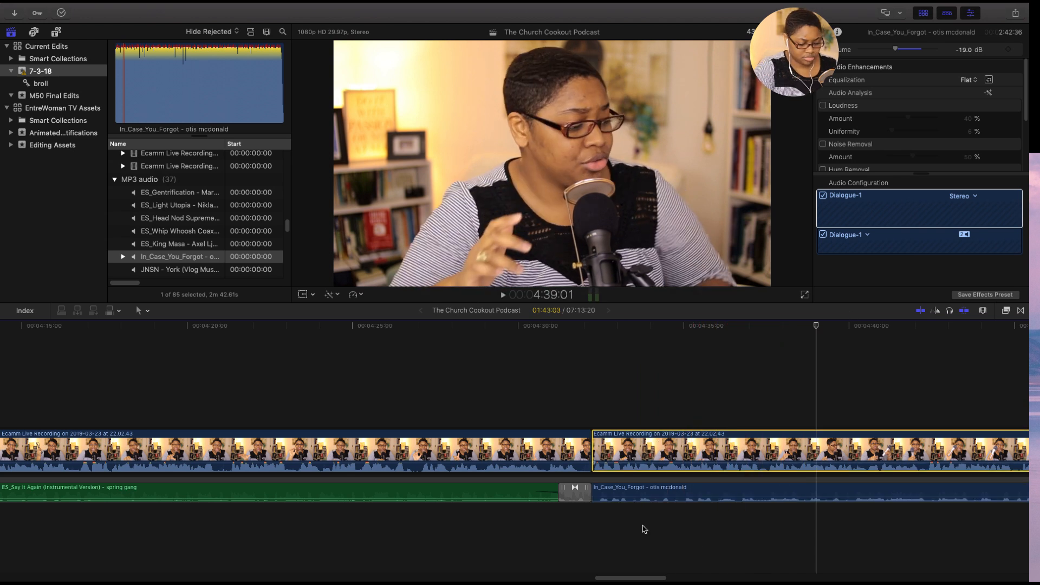
- Lower the In_Case_You_Forgot music clip's volume further to -23.9 dB
key(super+minus)
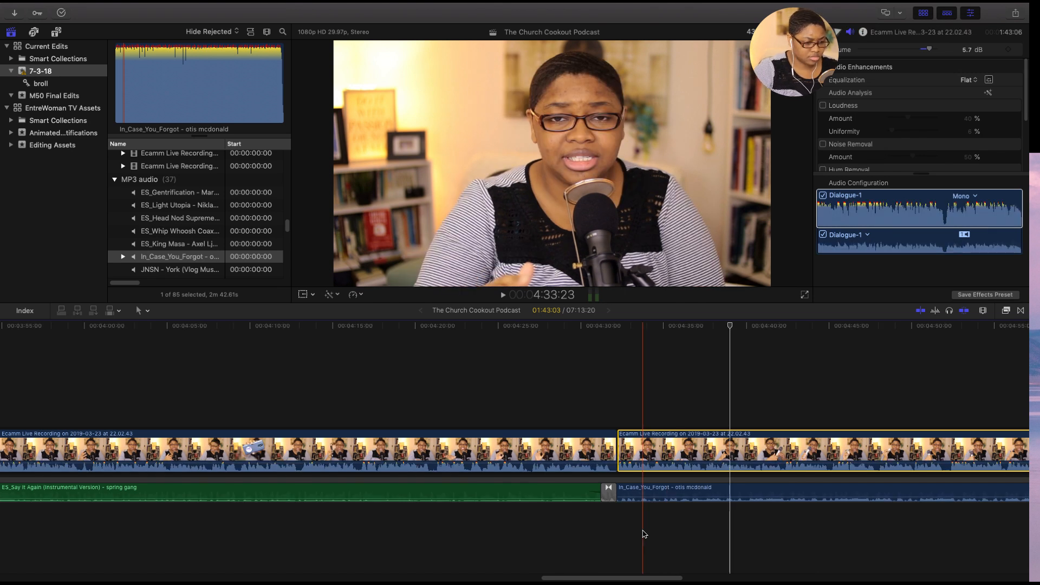
key(super+minus)
drag(612, 578, 675, 578)
click(493, 493)
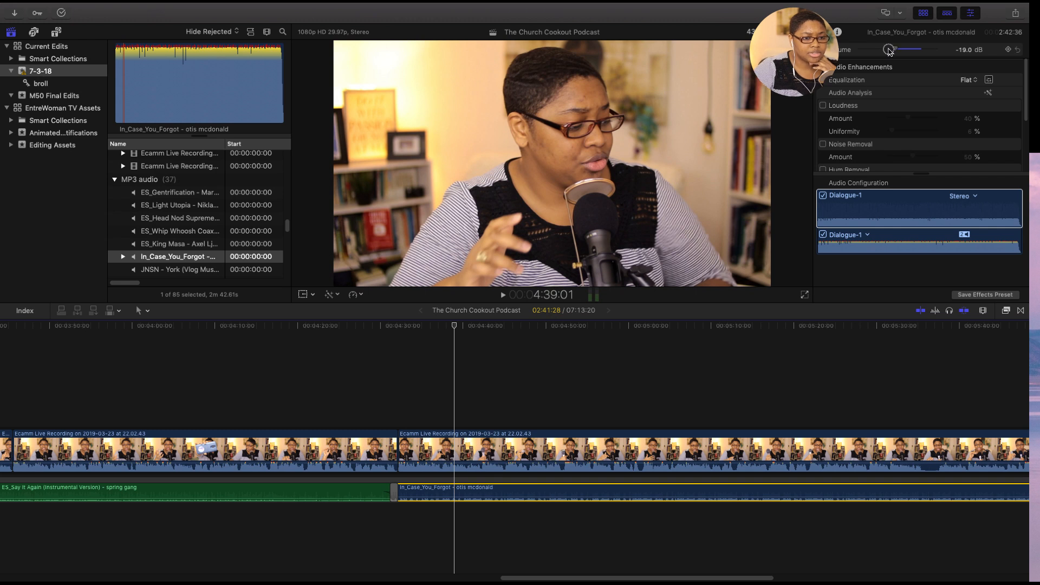
click(889, 49)
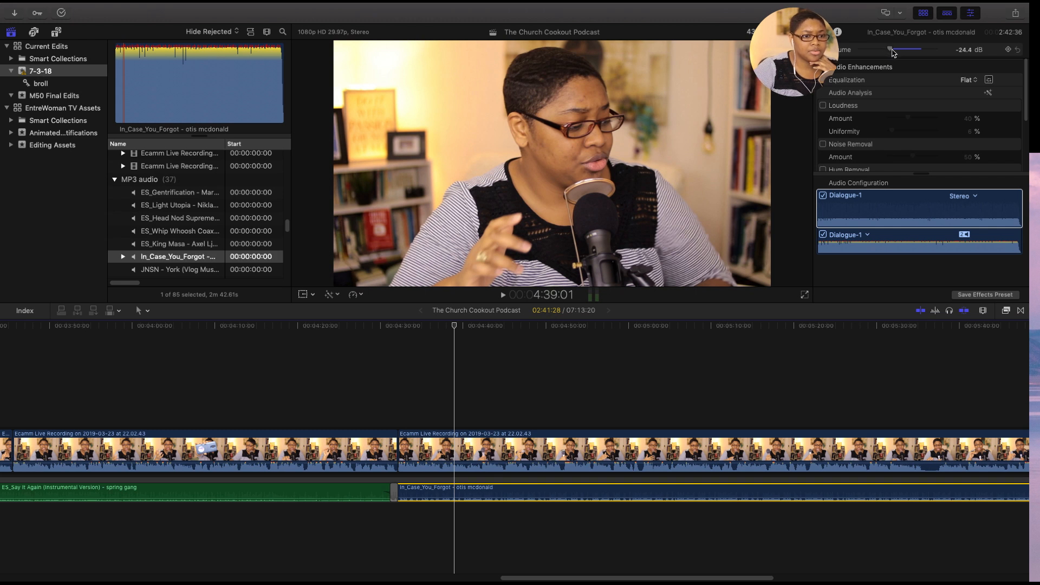
drag(889, 50, 887, 50)
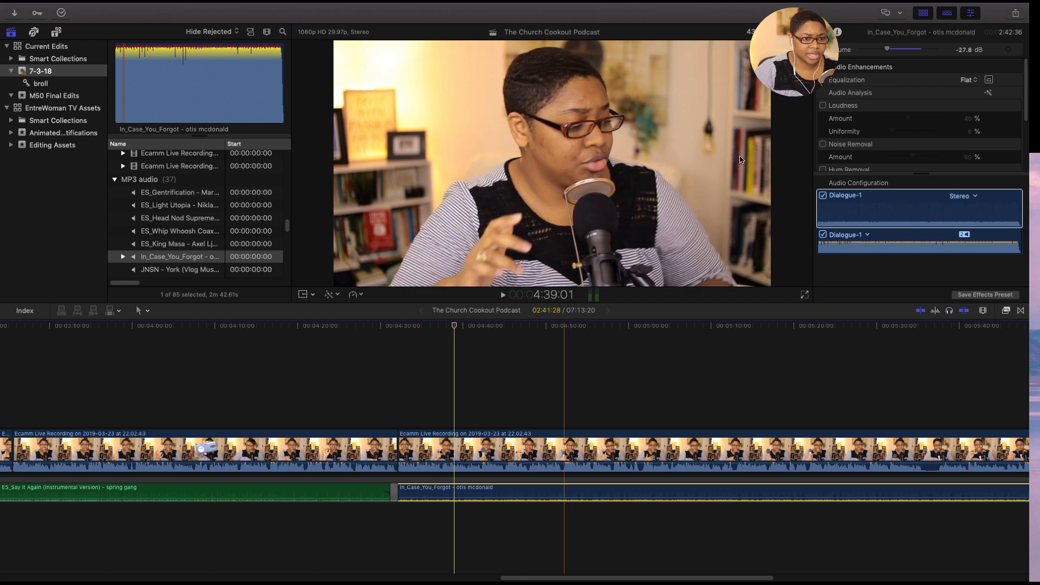
drag(892, 52, 893, 52)
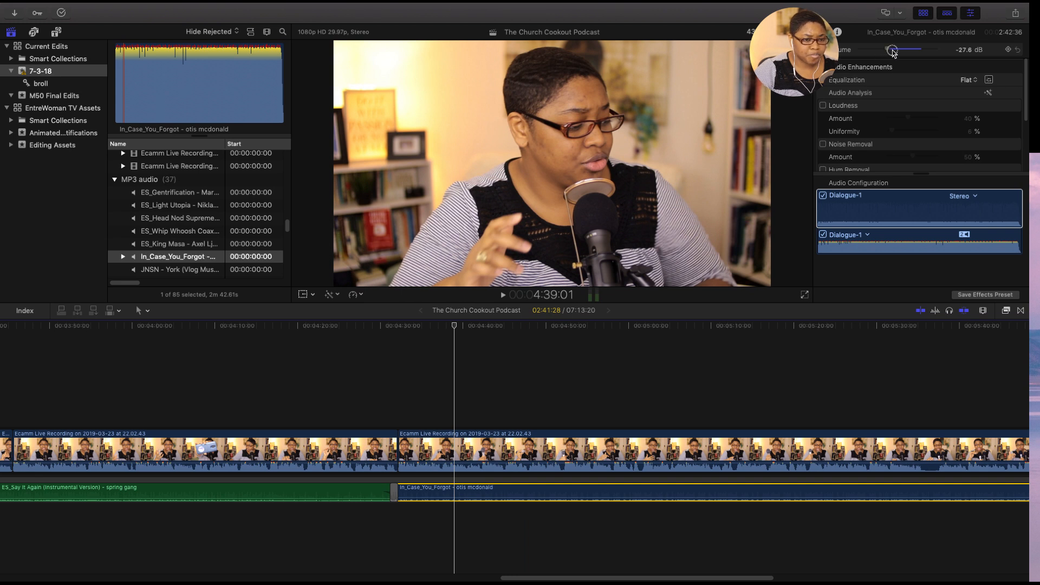
drag(894, 53, 894, 53)
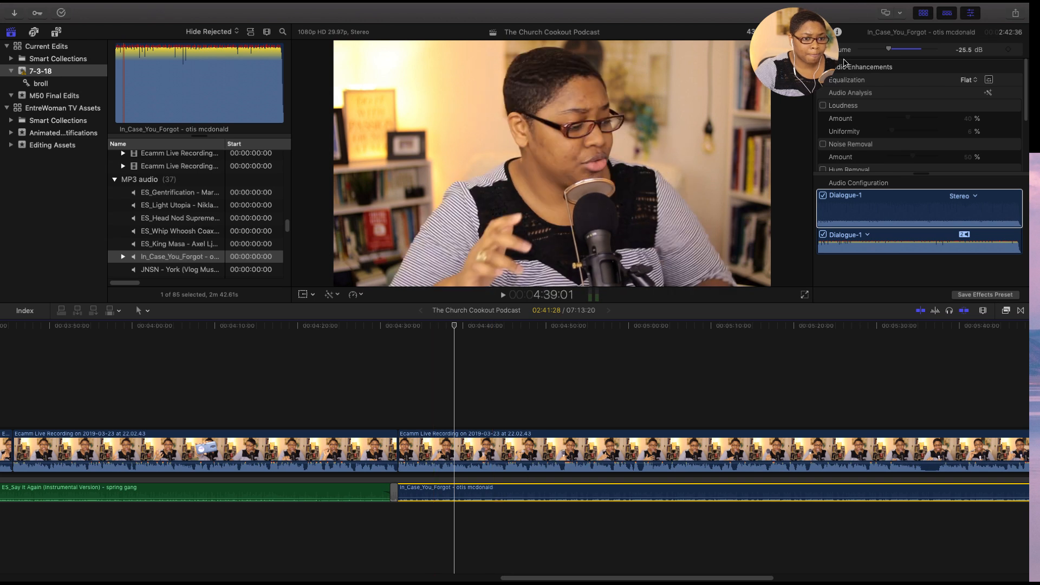
click(890, 50)
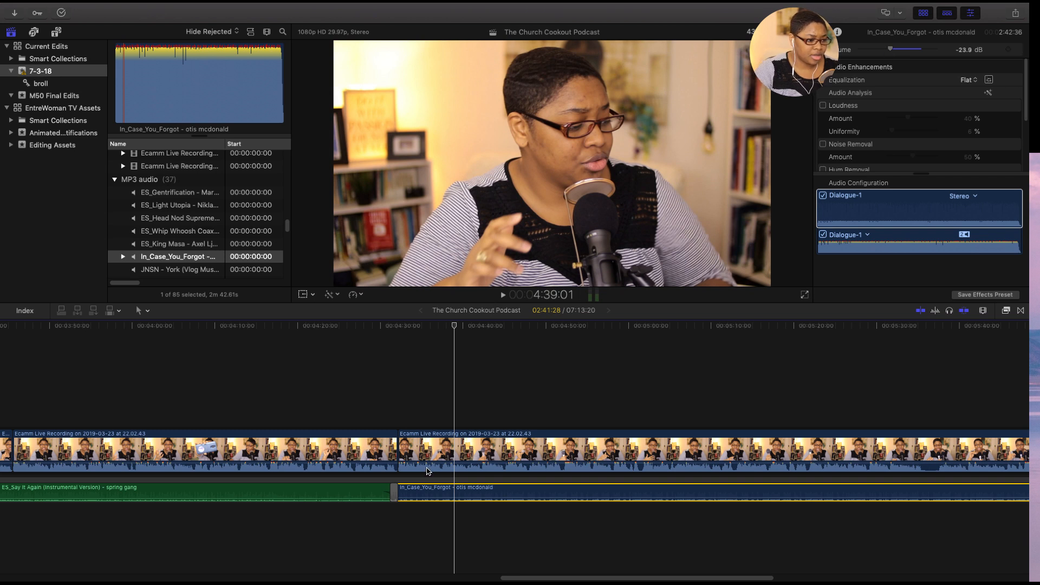
- Play the music transition from 4:26:22 to about 4:41:28 to check the adjusted volume against the speech
click(350, 407)
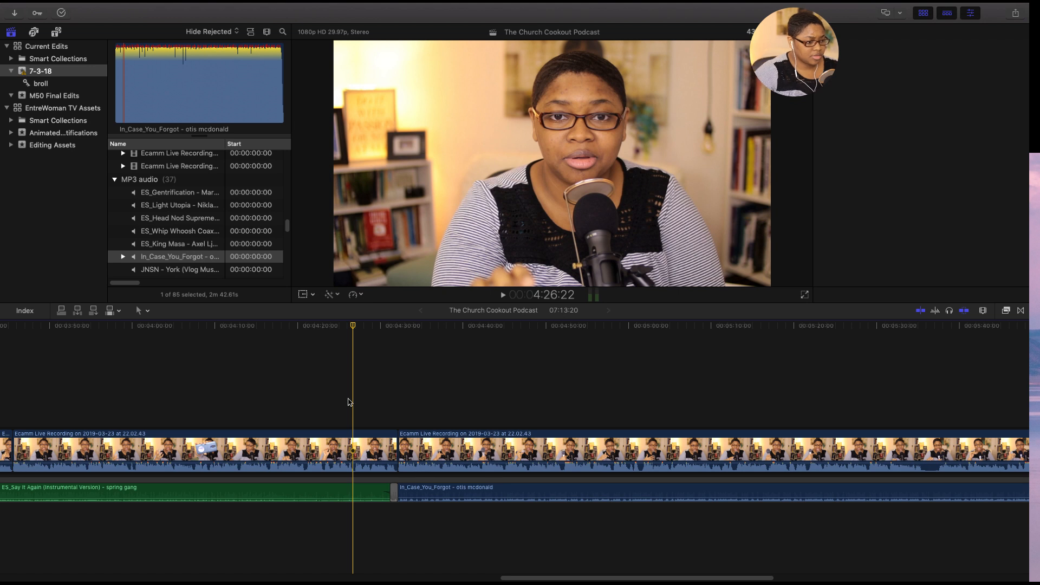
key(space)
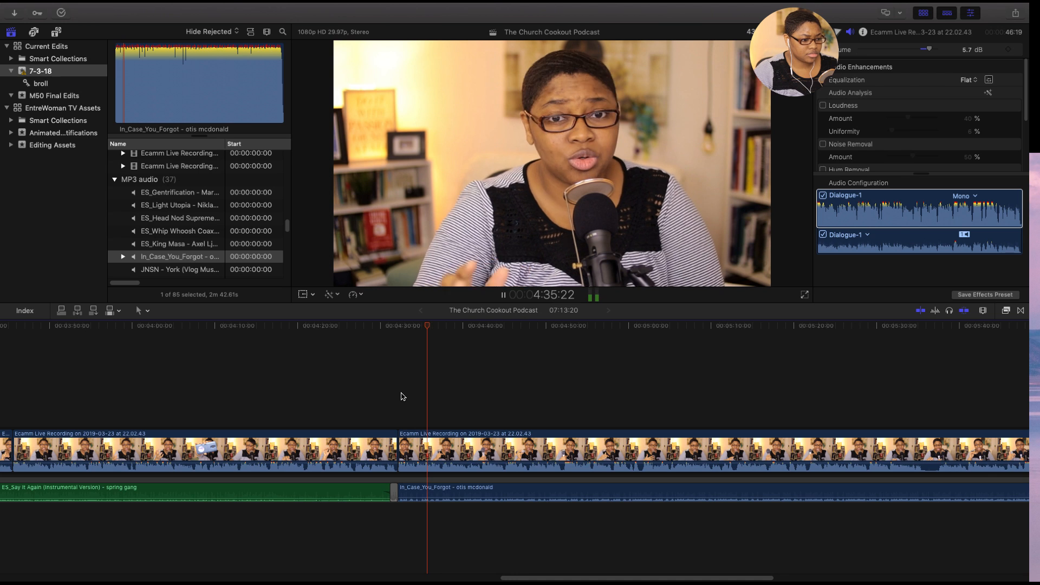
click(446, 447)
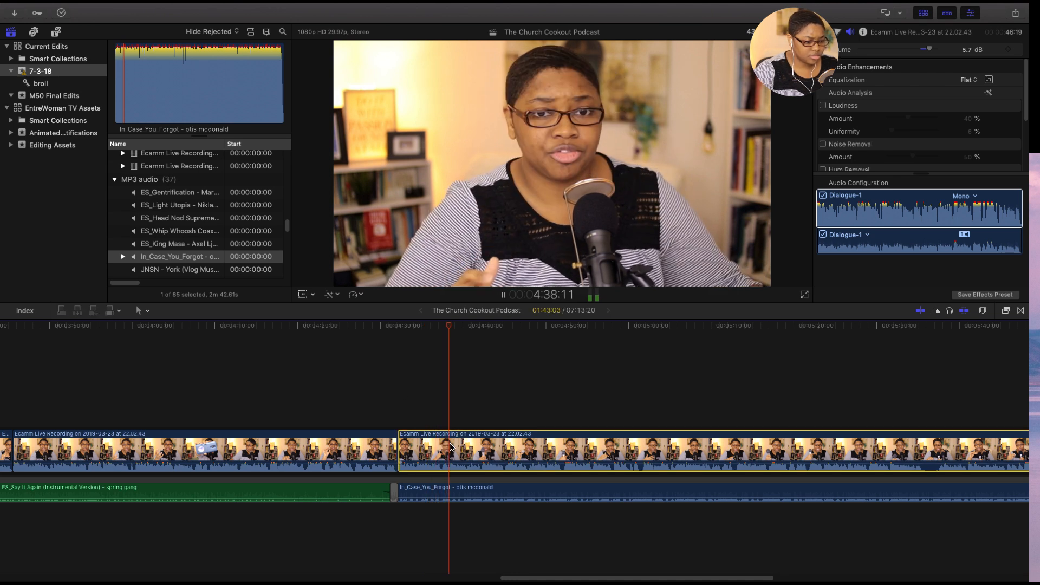
key(space)
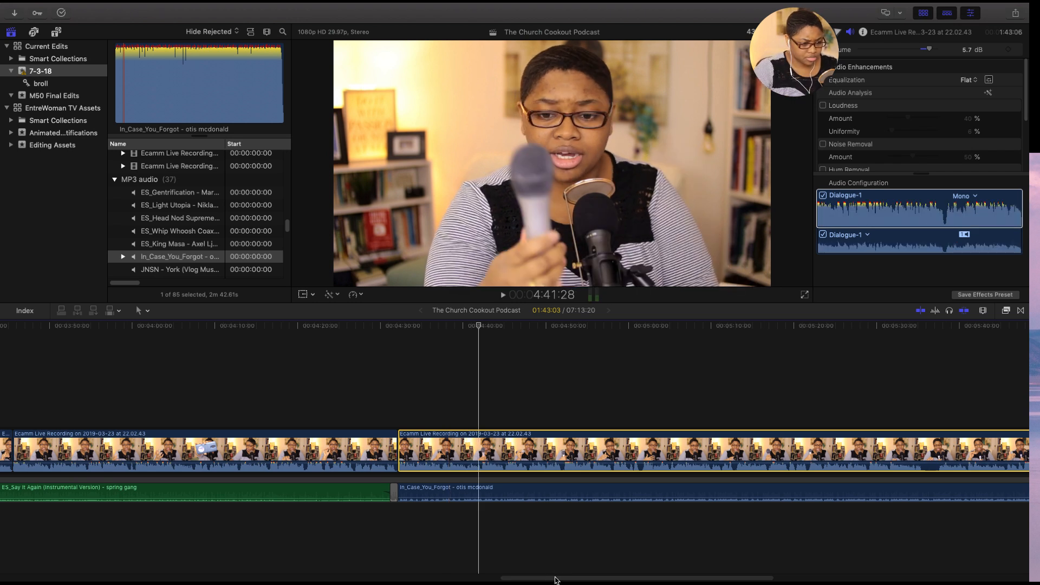
drag(555, 579, 629, 578)
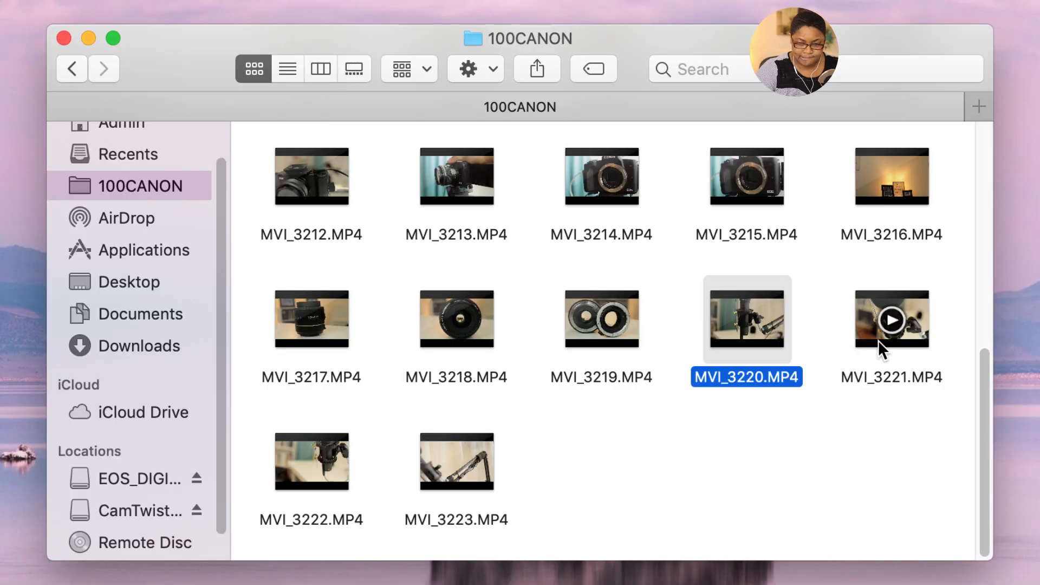
- Preview the MVI_3220.MP4 clip in the 100CANON folder
double_click(765, 332)
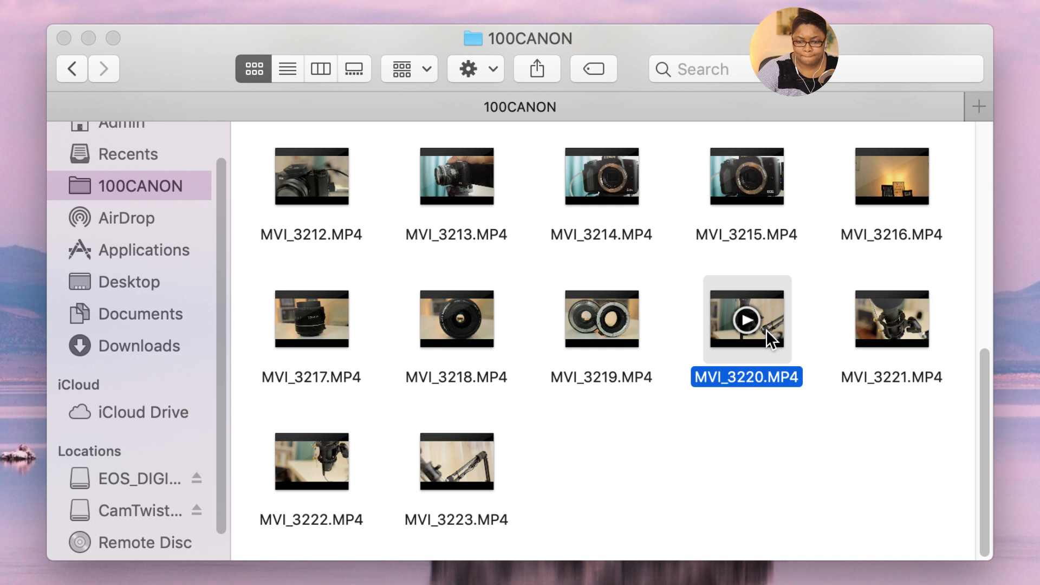
click(762, 447)
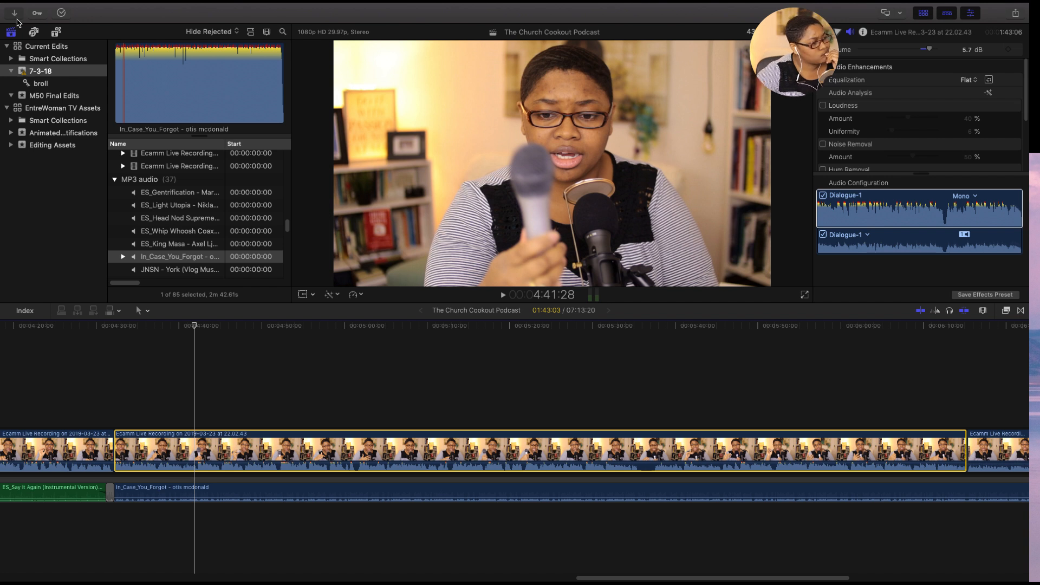
- Switch to Final Cut Pro, browse the EOS_DIGITAL card's videos for media import, and eject the CamTwist_3.4.2 volume
click(15, 13)
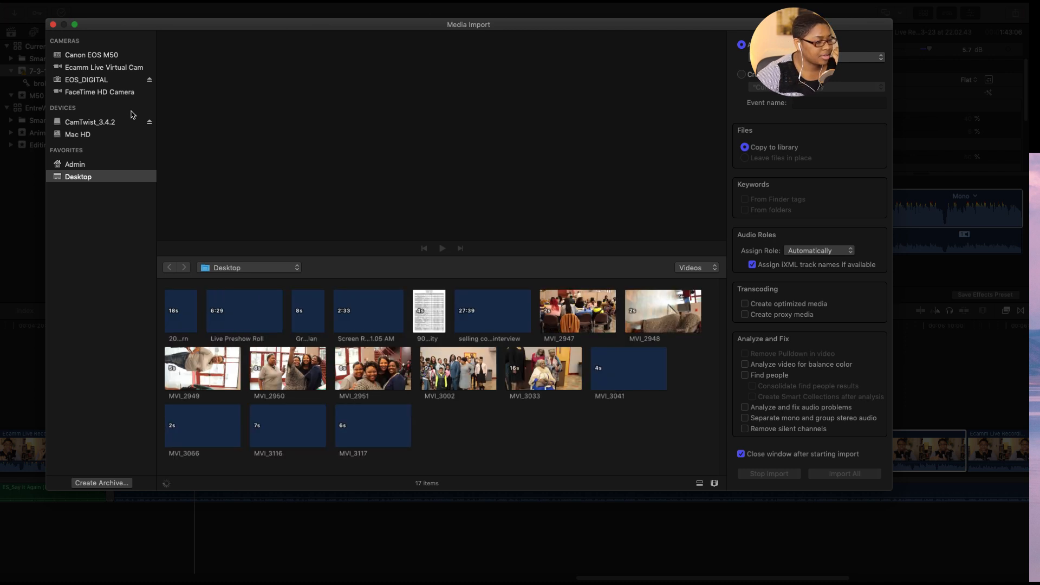
click(122, 79)
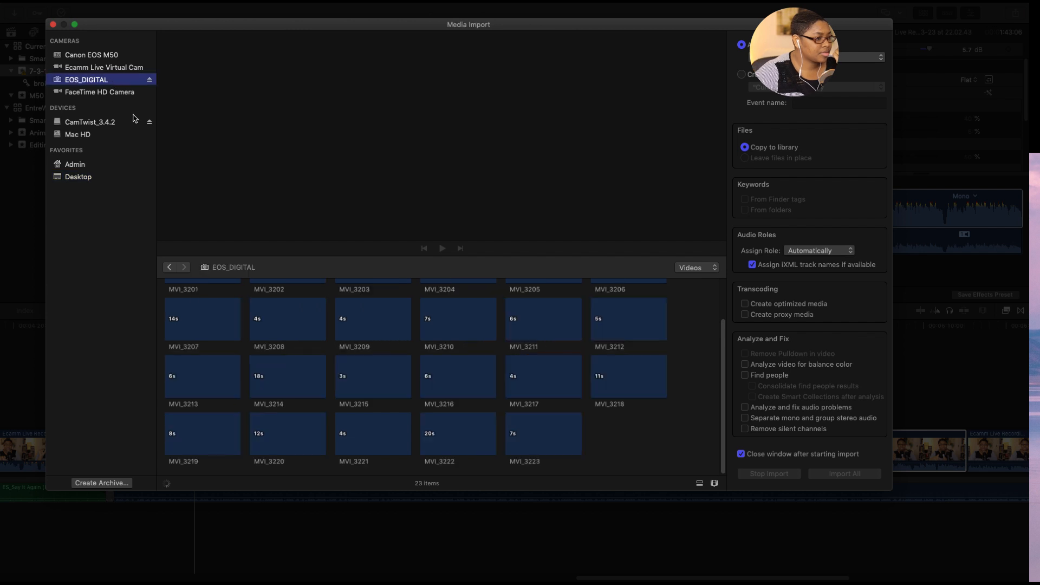
click(149, 123)
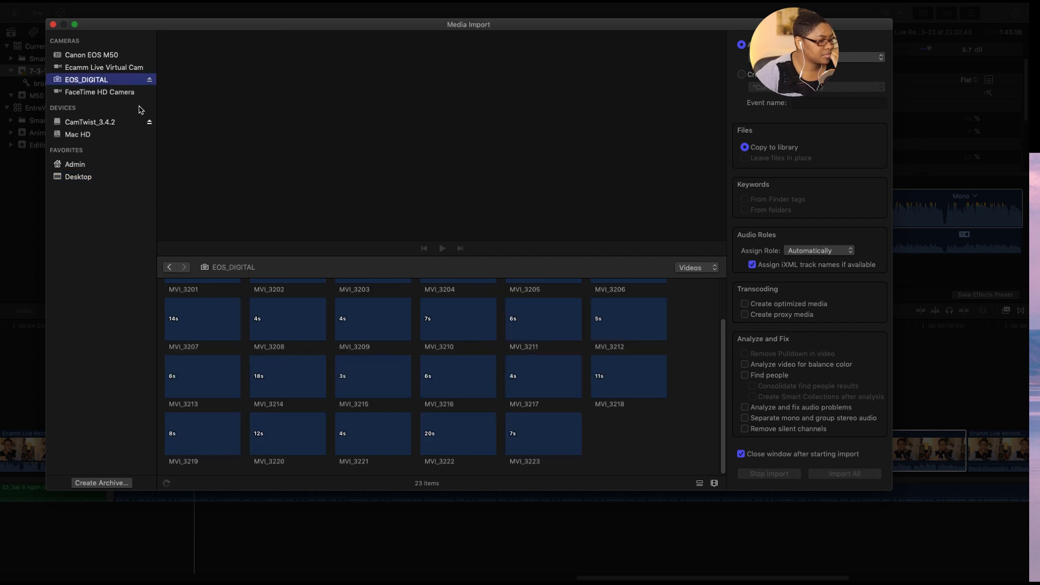
click(109, 80)
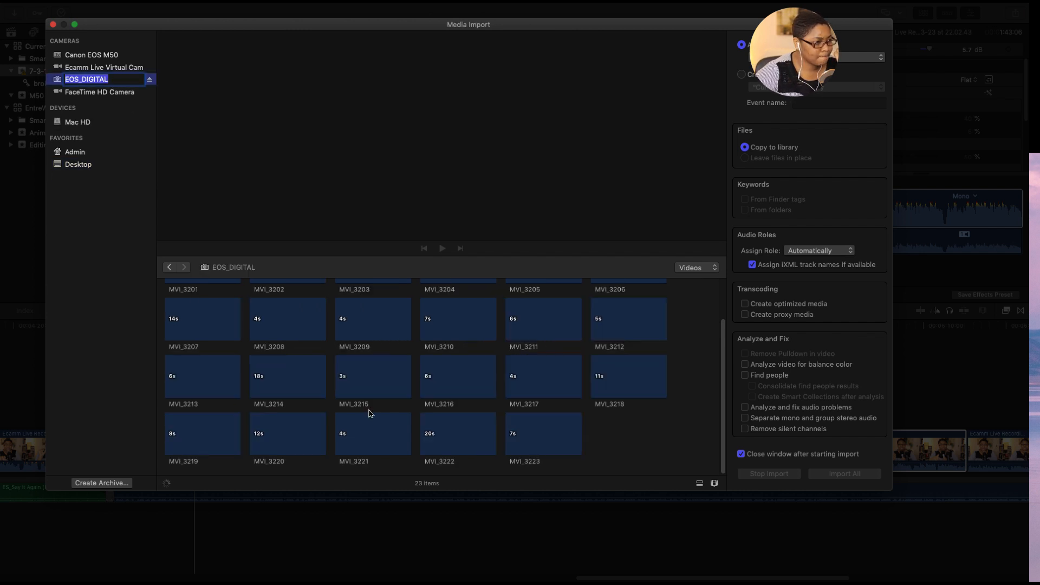
- Import the microphone clips MVI_3220, MVI_3221 and MVI_3223 from EOS_DIGITAL, copying them to the library
click(436, 429)
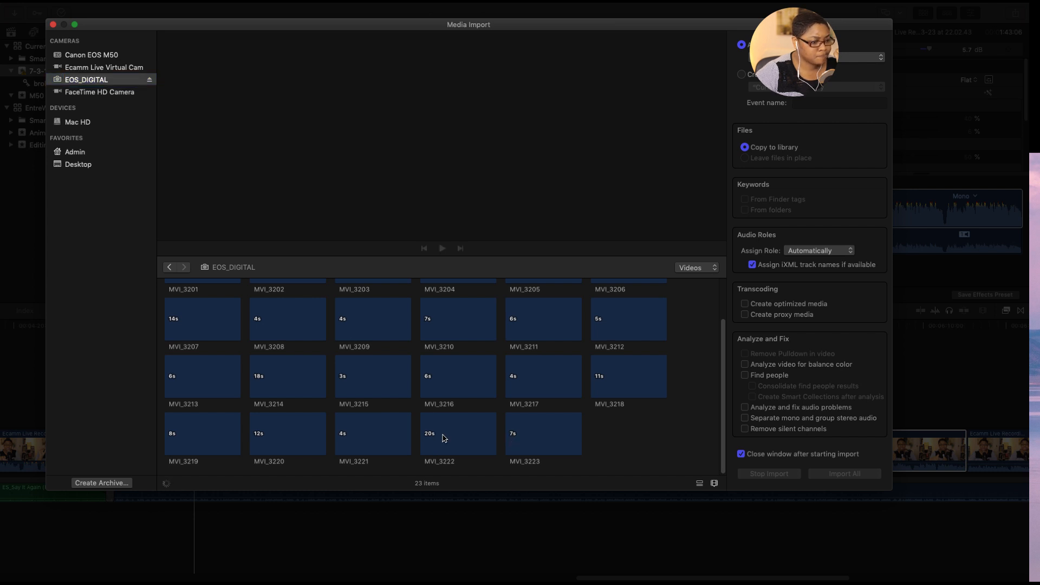
mouse_move(448, 440)
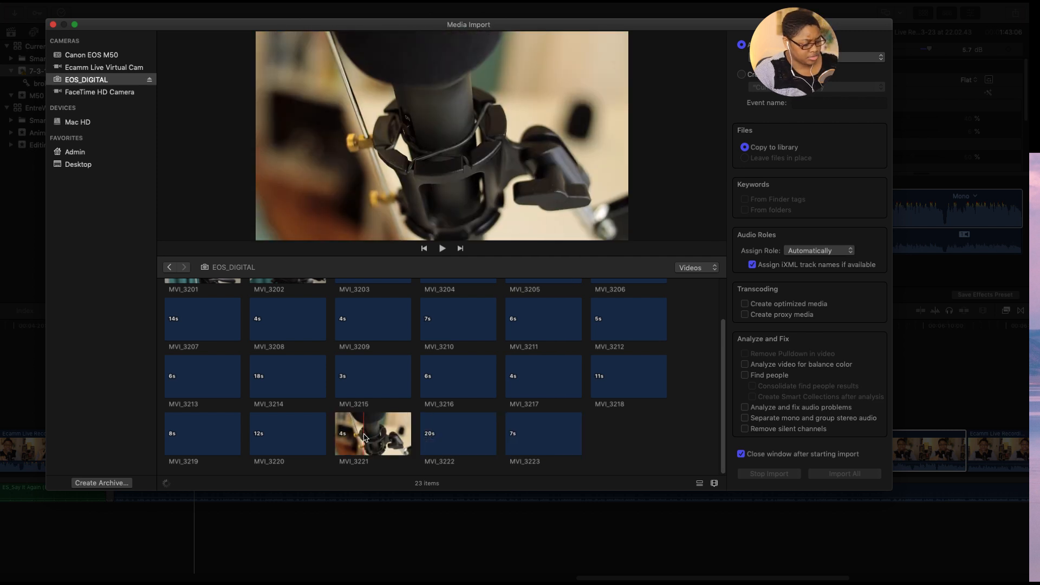
click(291, 439)
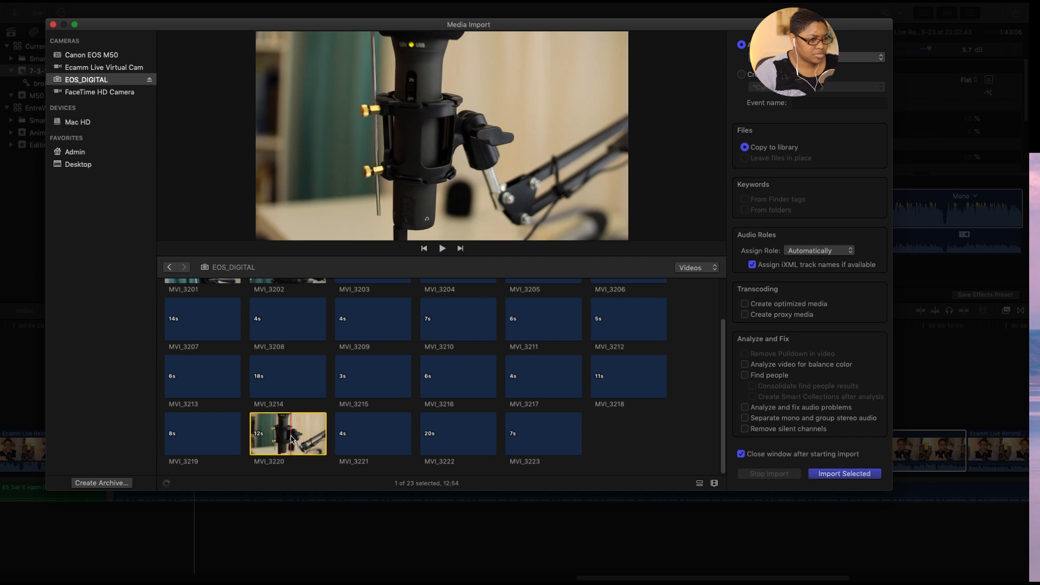
super+click(377, 436)
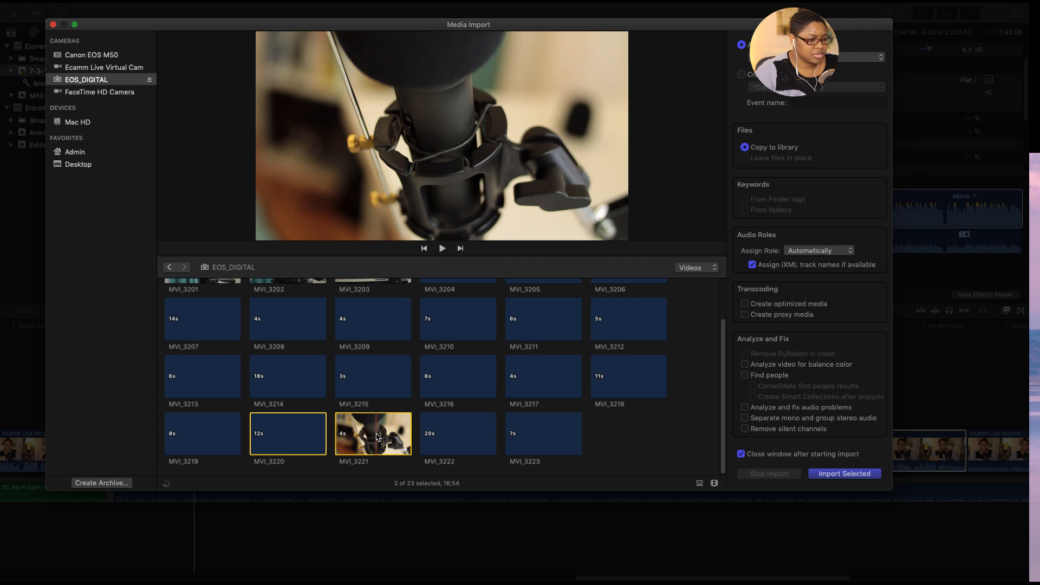
super+click(526, 440)
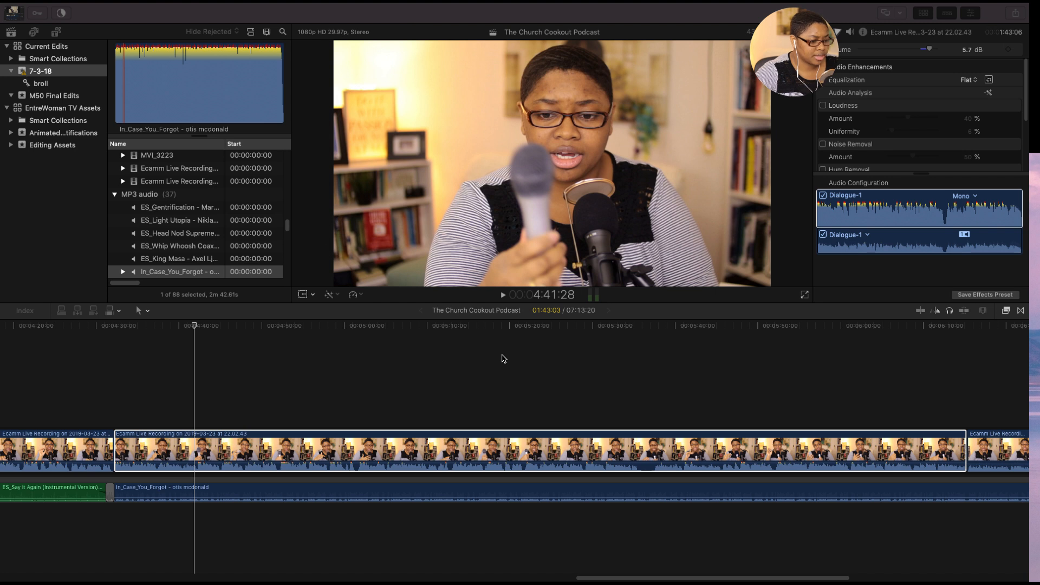
- Place the playhead at 4:26:09 in the timeline, shortly before the change to the In_Case_You_Forgot music
drag(599, 579, 535, 578)
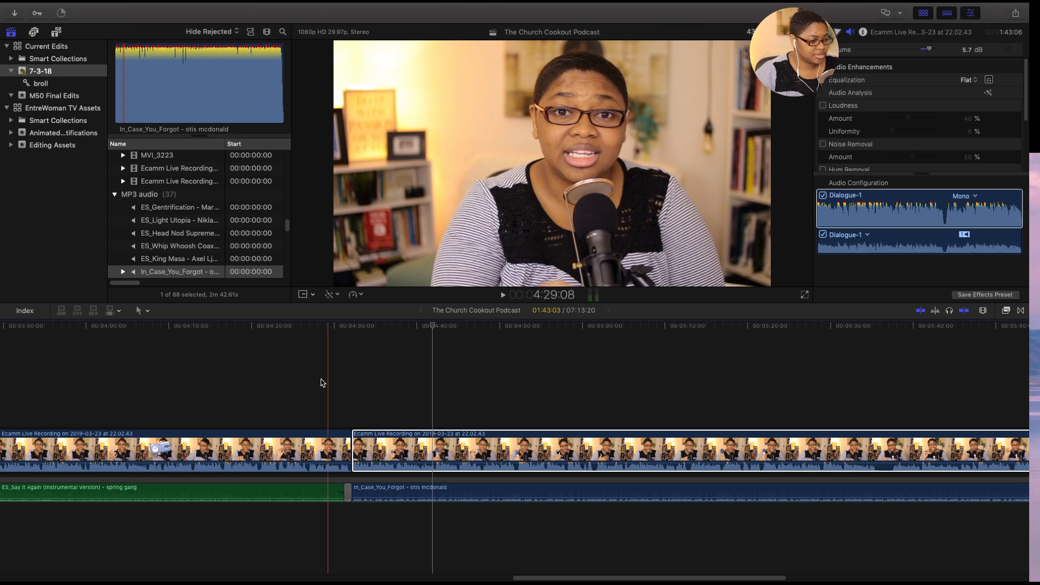
click(303, 350)
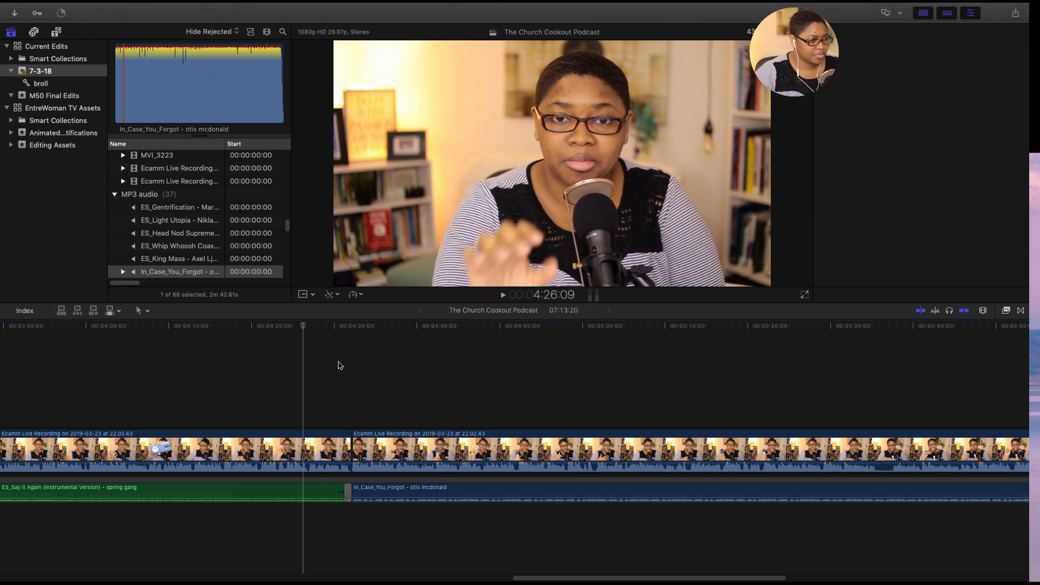
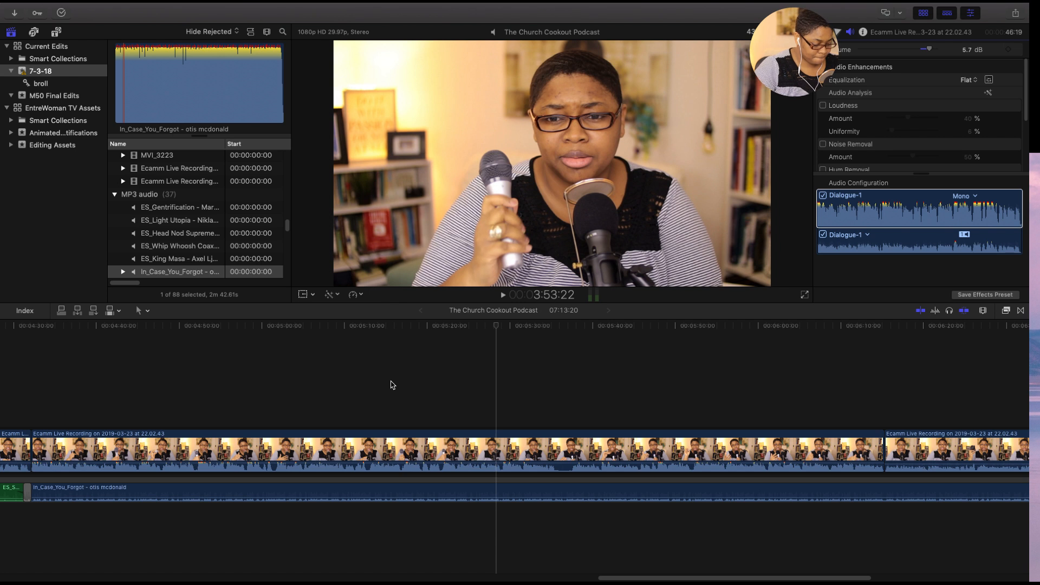
- Skim the microphone section of the main recording between about 4:30 and 6:42 in the timeline
click(330, 385)
key(super+minus)
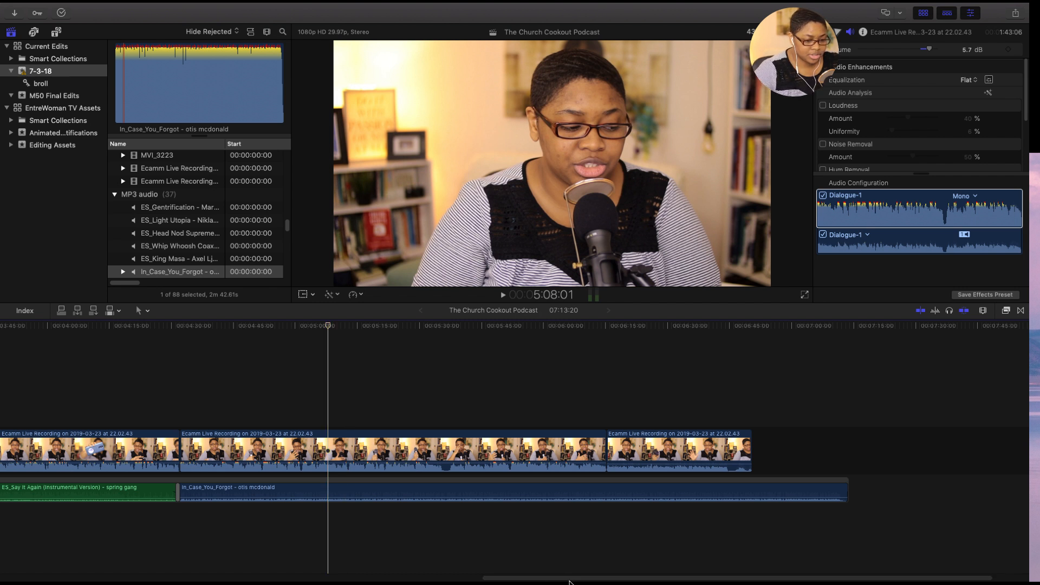
drag(842, 581, 721, 579)
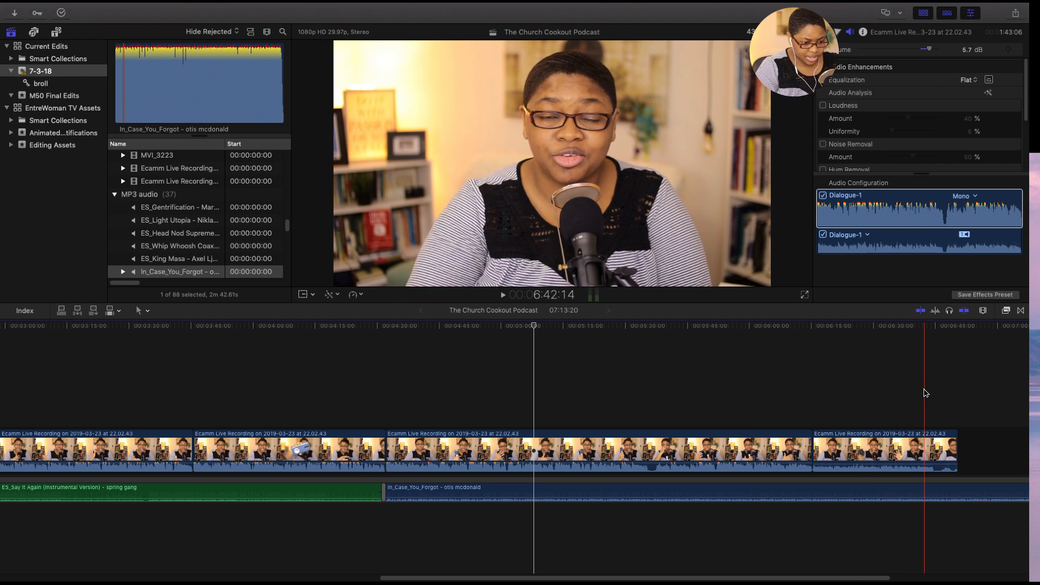
key(super+equal)
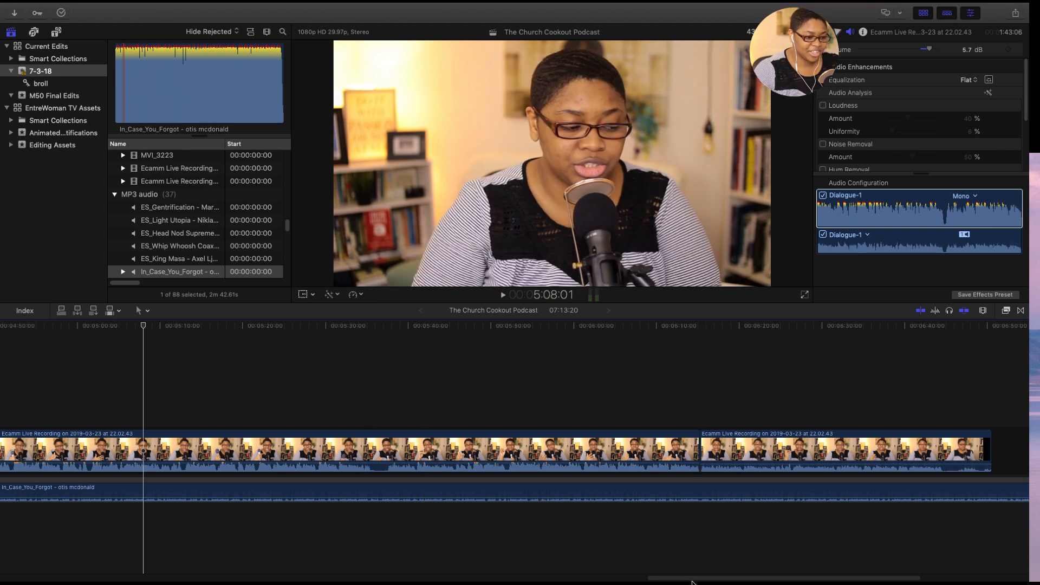
drag(694, 580, 652, 577)
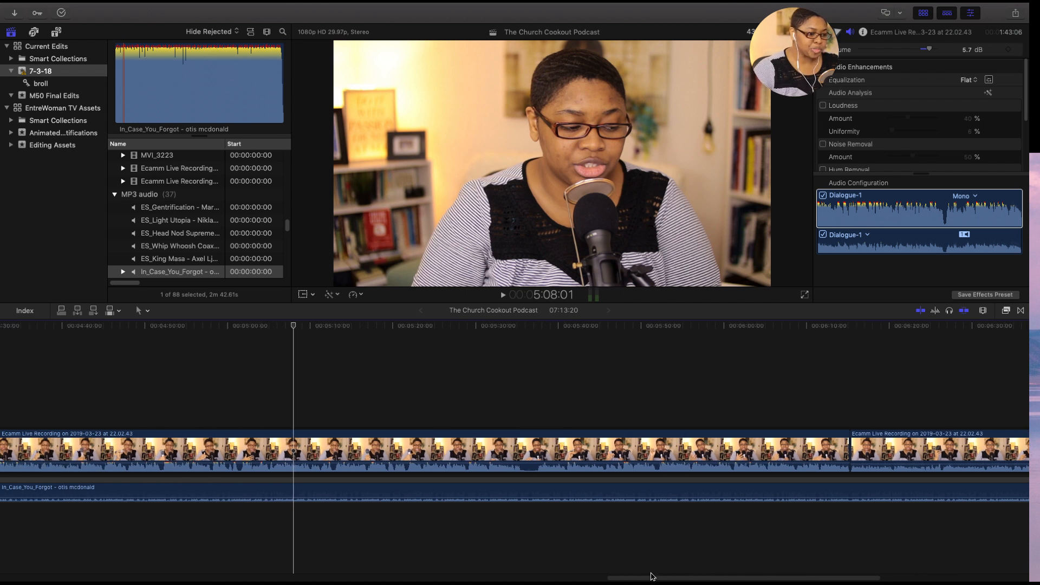
click(470, 406)
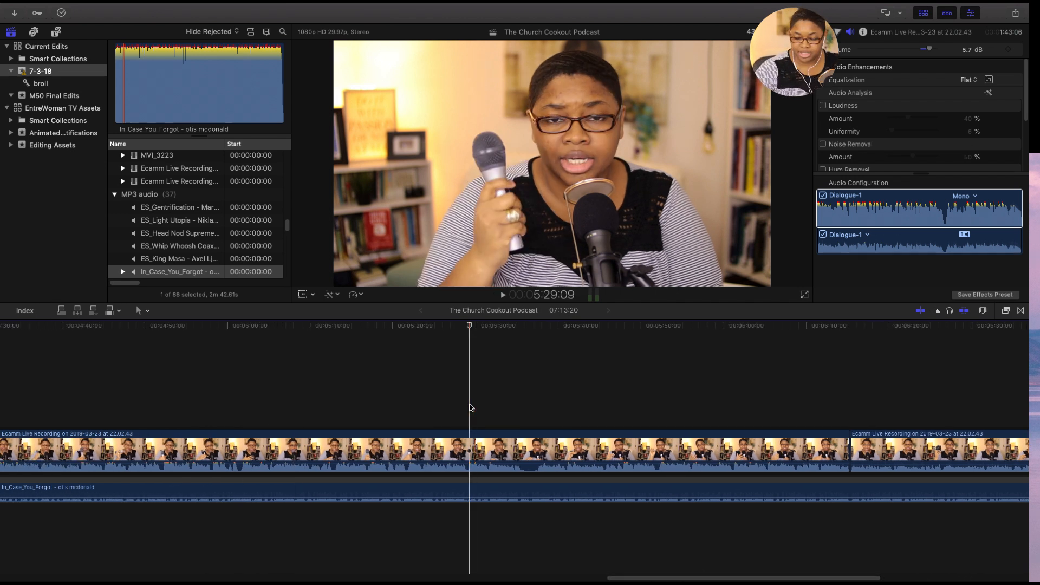
click(471, 444)
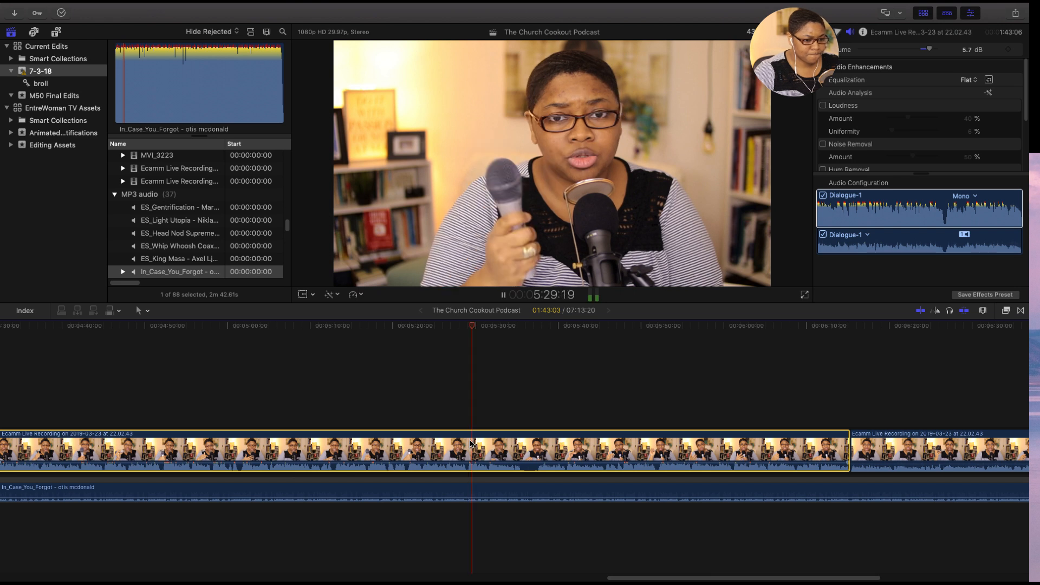
drag(632, 578, 558, 577)
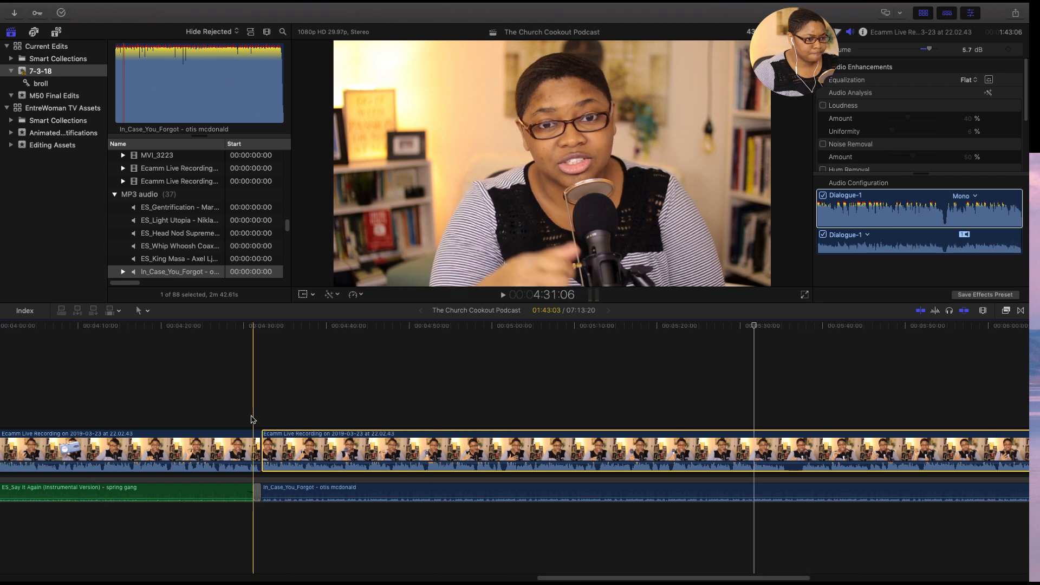
- Split the main recording at 4:32:03, near the music change, and delete the four-frame piece before the next clip
key(space)
key(space)
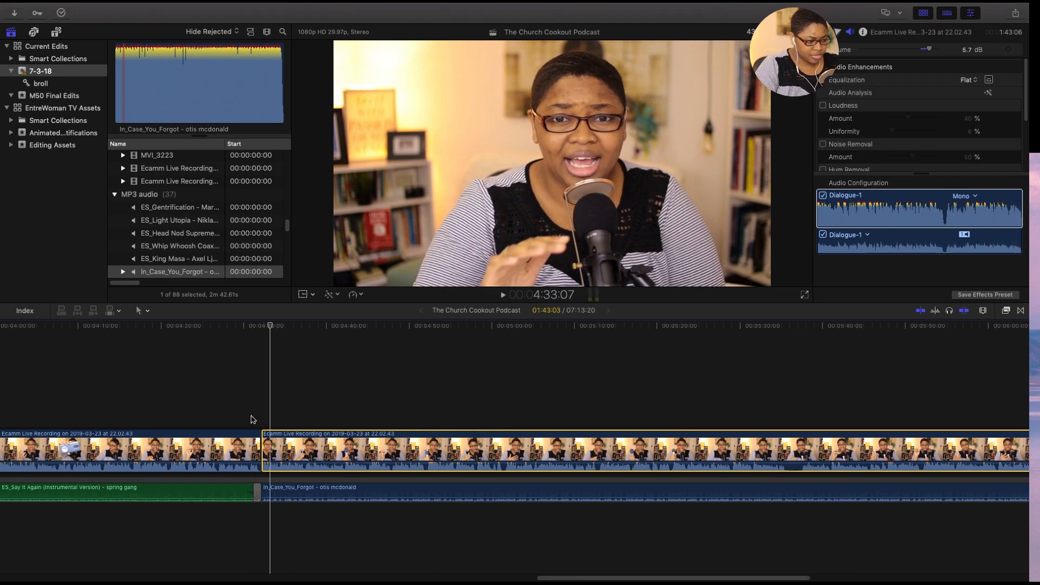
key(super+equal)
key(super+equal)
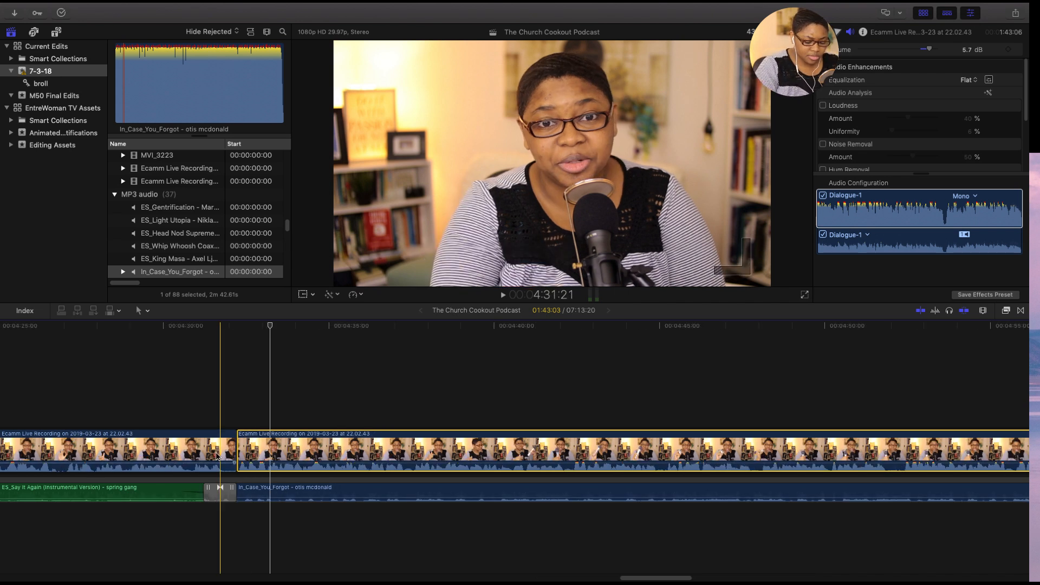
key(super+equal)
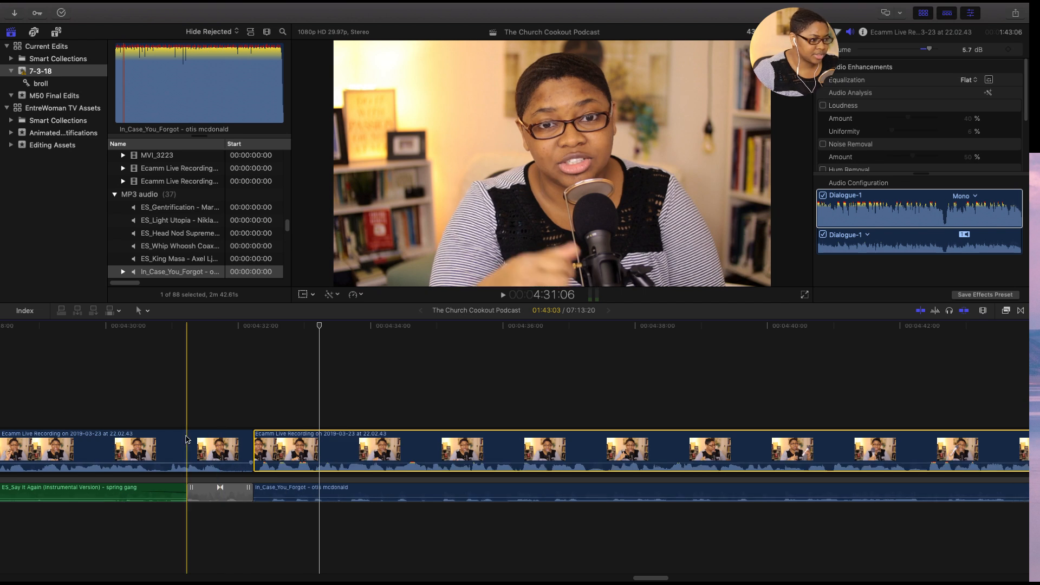
click(103, 402)
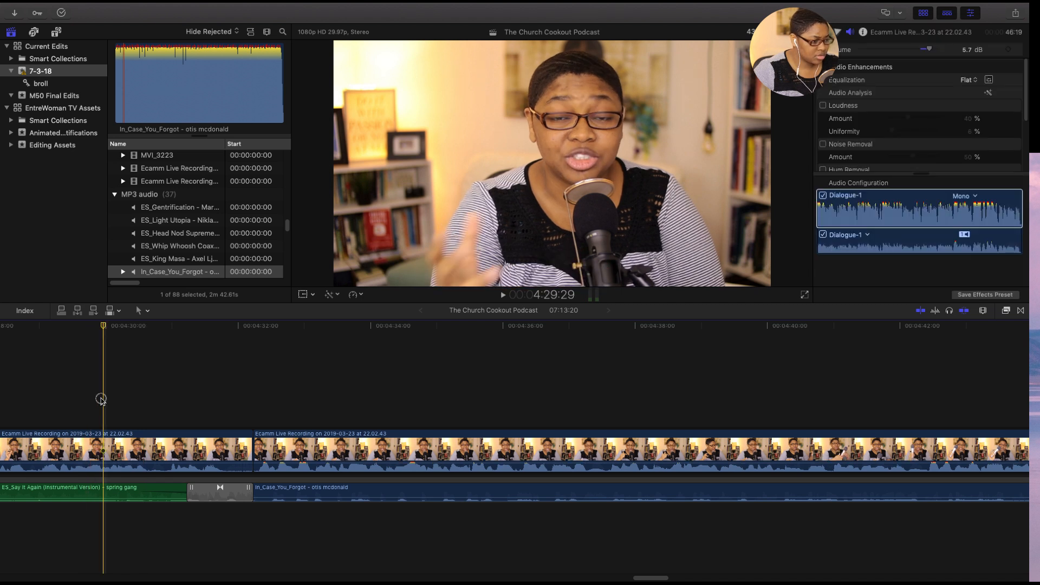
key(space)
click(213, 448)
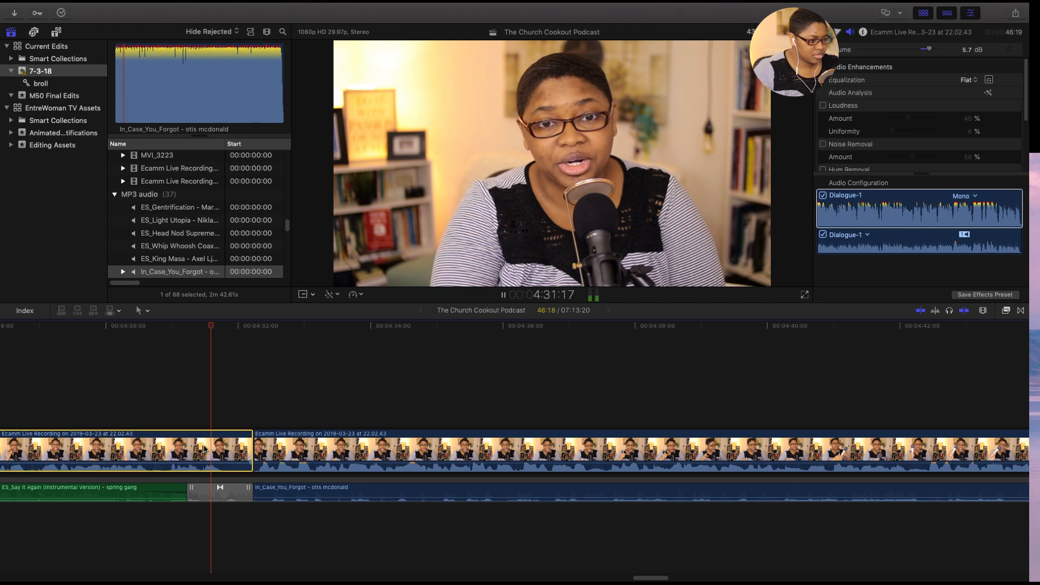
key(super+b)
click(249, 446)
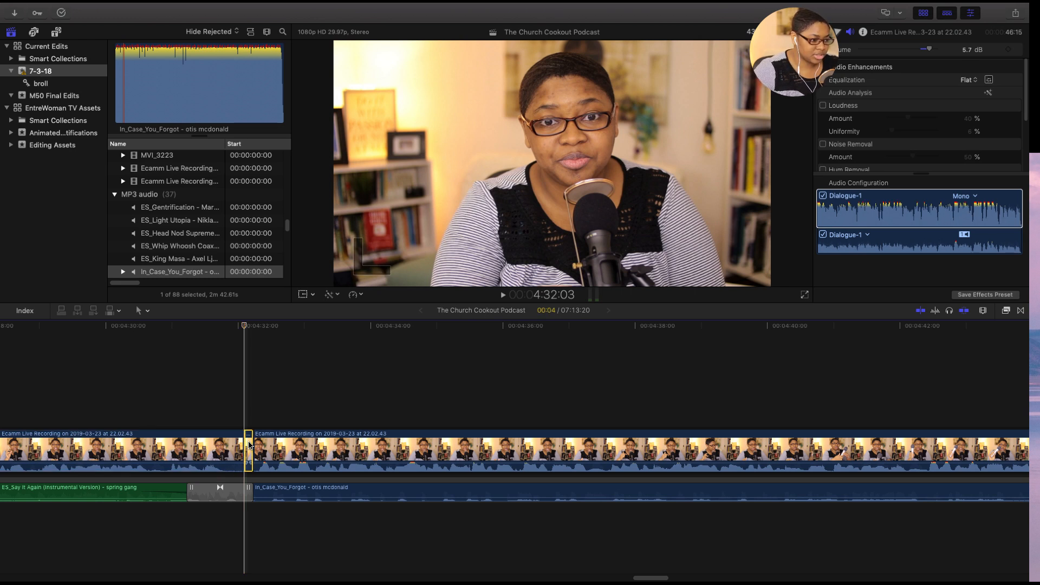
key(Delete)
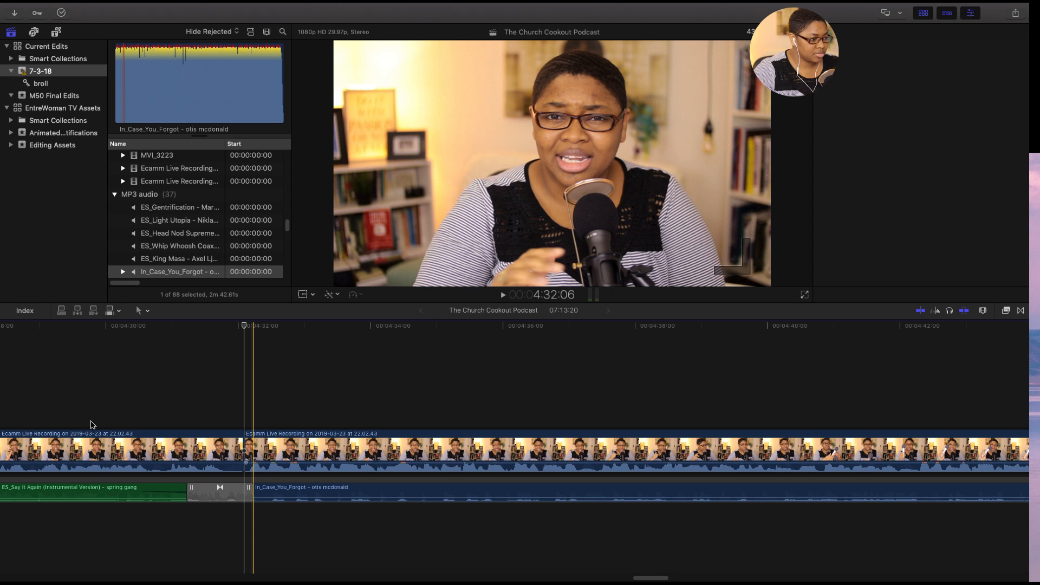
- Play back the edit at 4:32:03, starting from 4:29:01 and again from 4:31:06
click(43, 402)
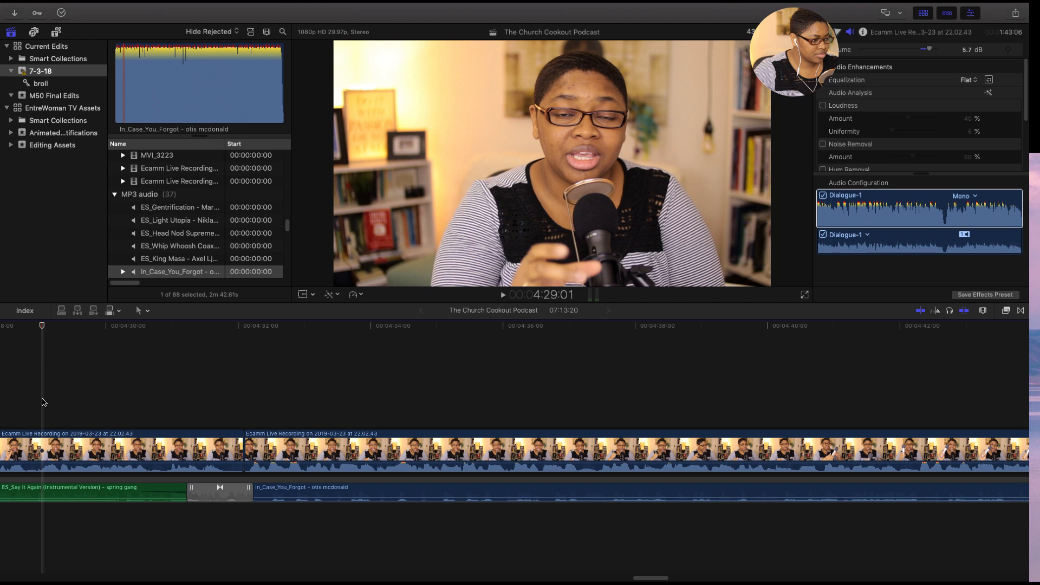
key(space)
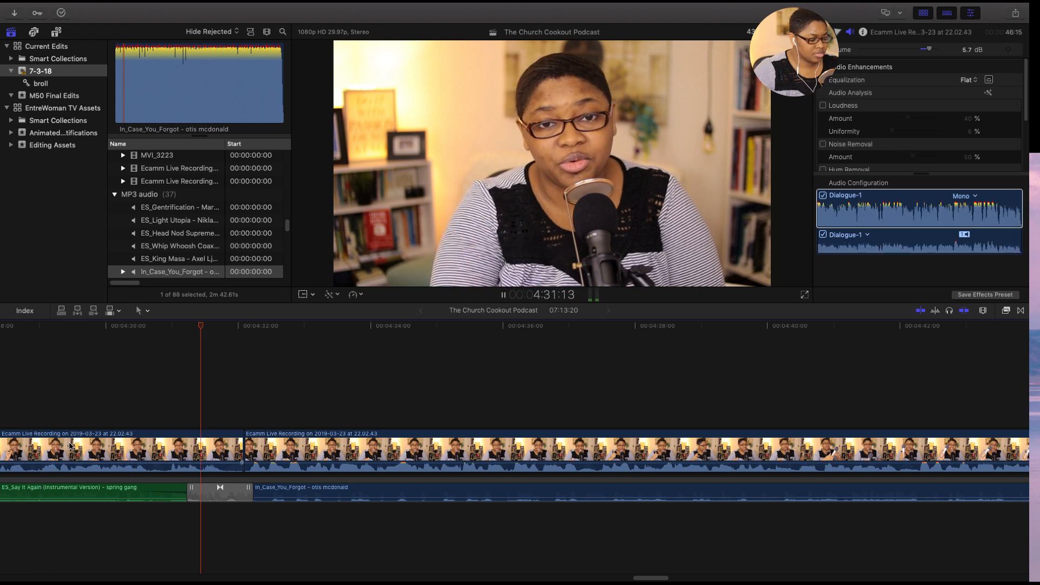
key(space)
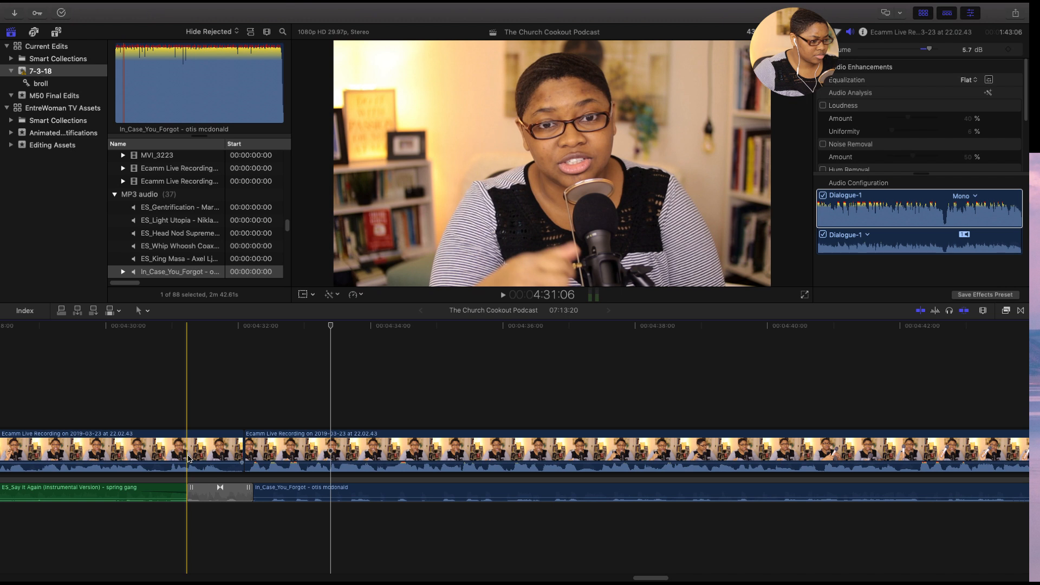
key(space)
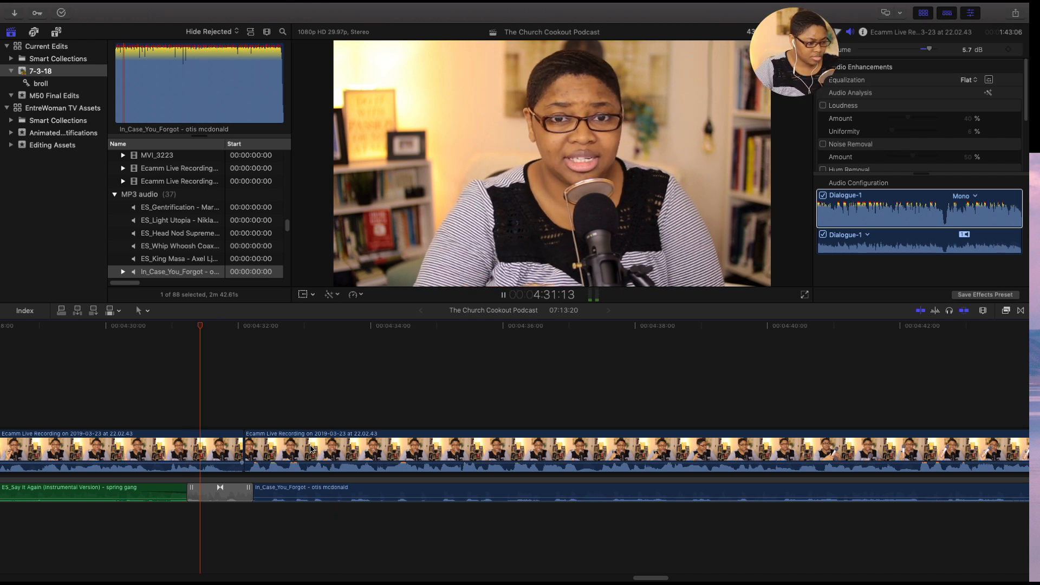
key(space)
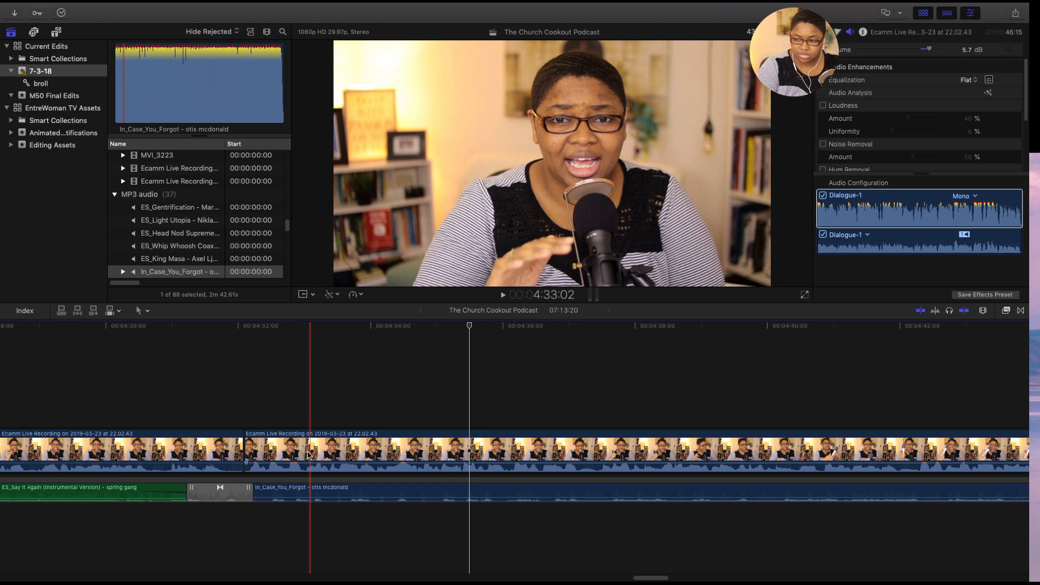
- Cut the main recording at 4:51:22 and 4:52:05 and delete the pause between the two cuts
key(super+minus)
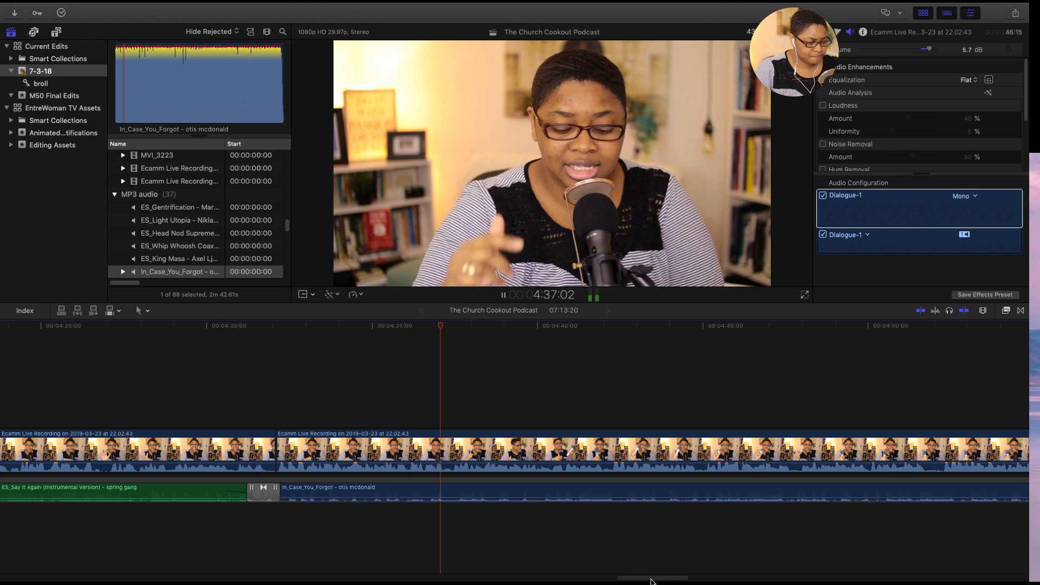
drag(652, 579, 668, 579)
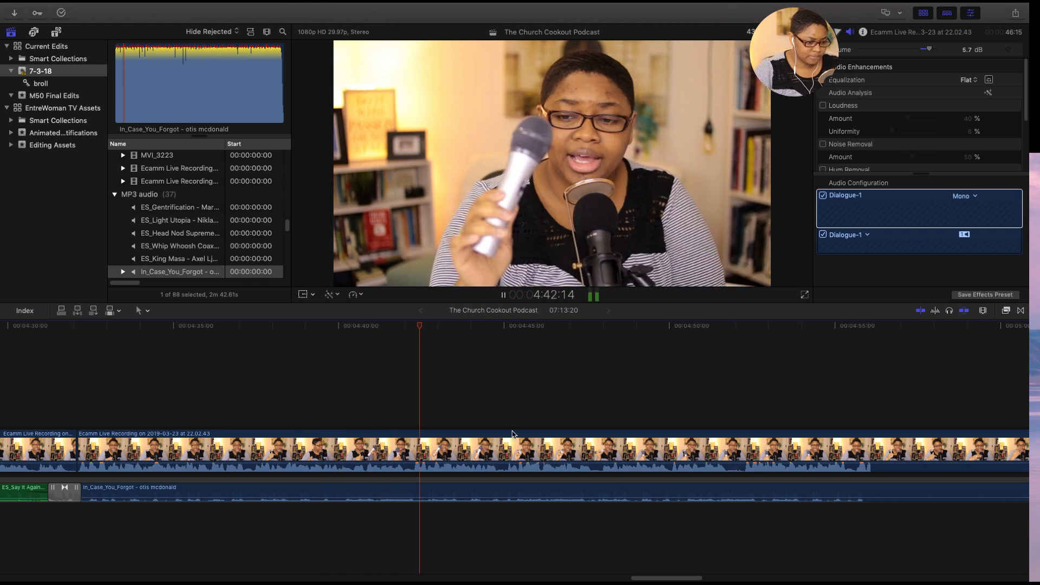
drag(650, 579, 672, 577)
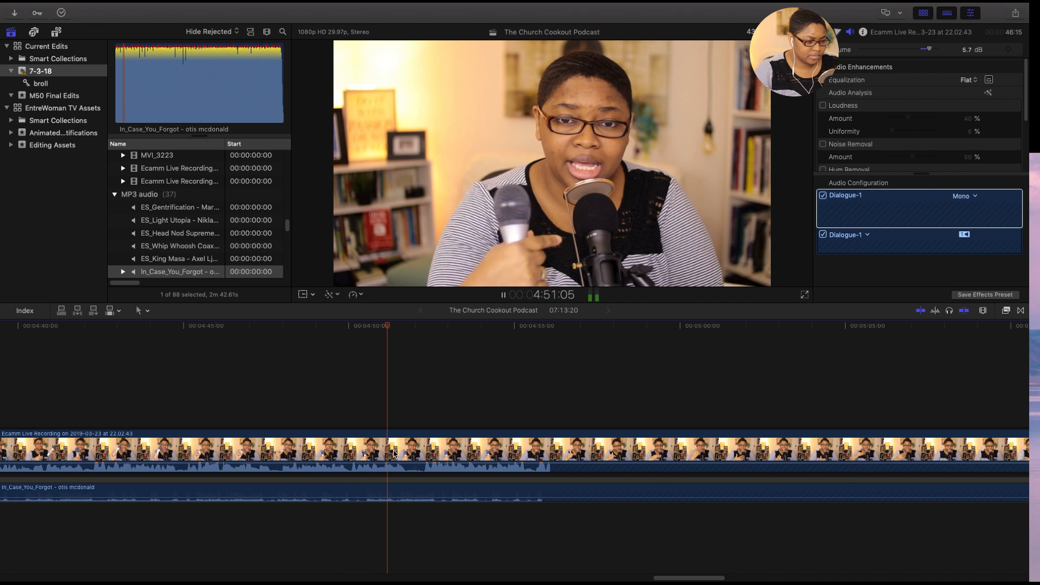
click(385, 448)
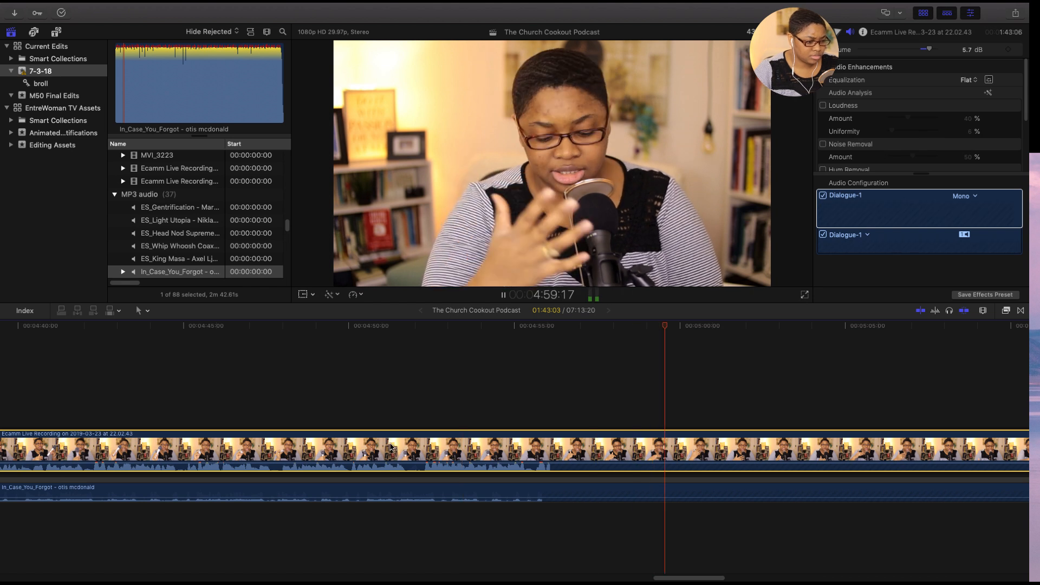
key(space)
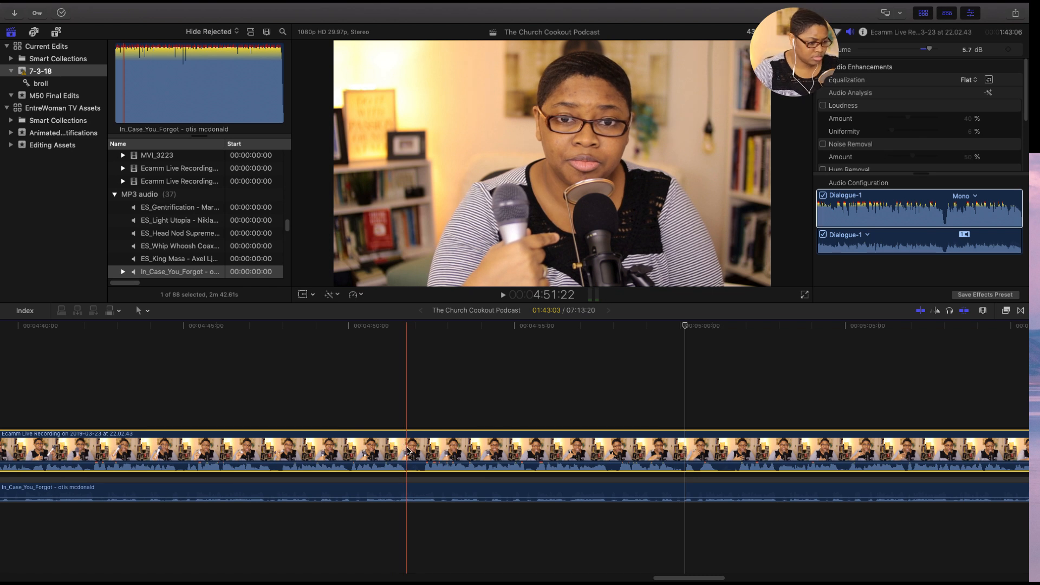
key(super+b)
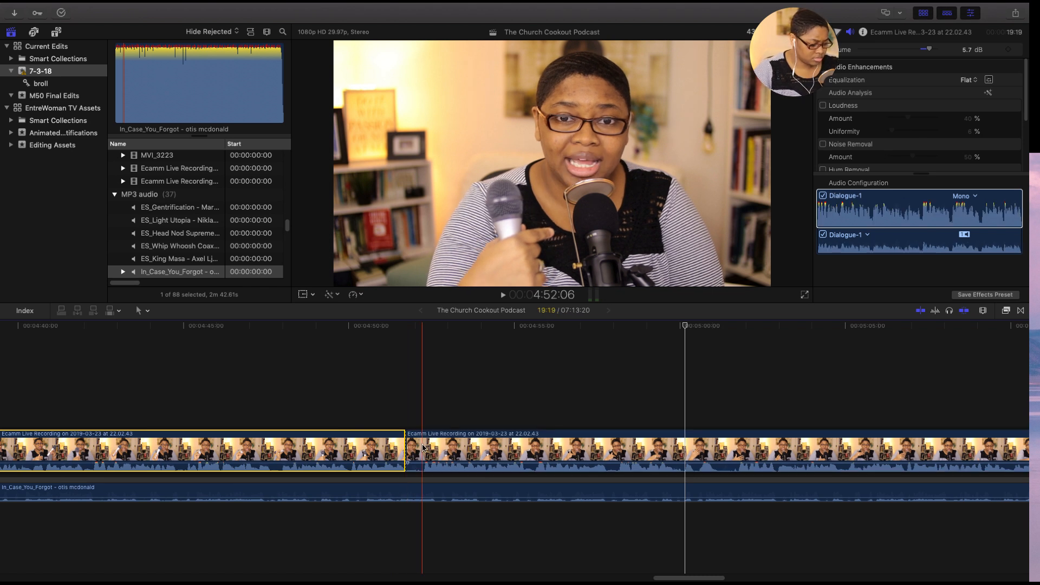
click(422, 448)
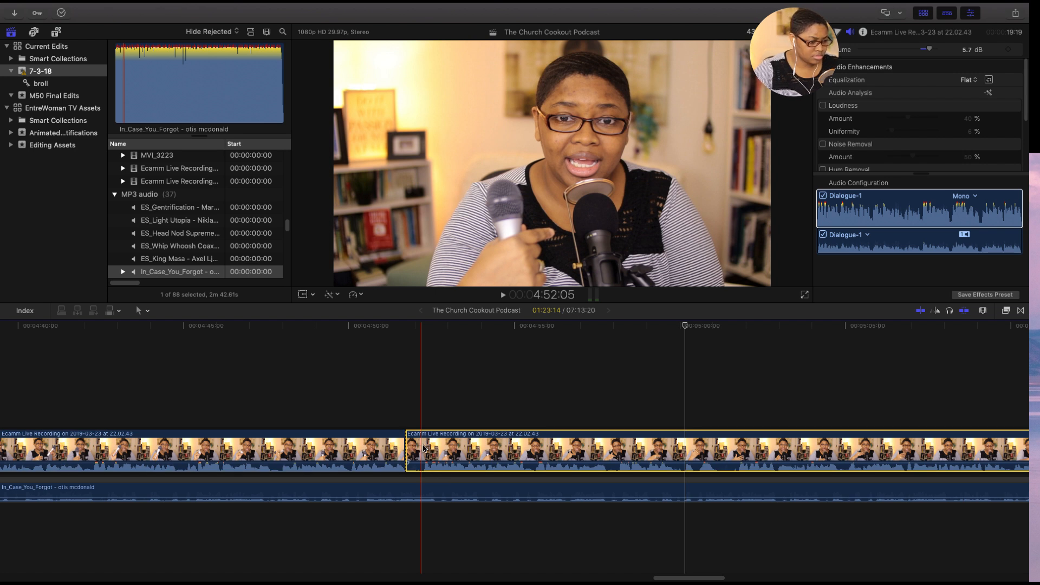
key(super+b)
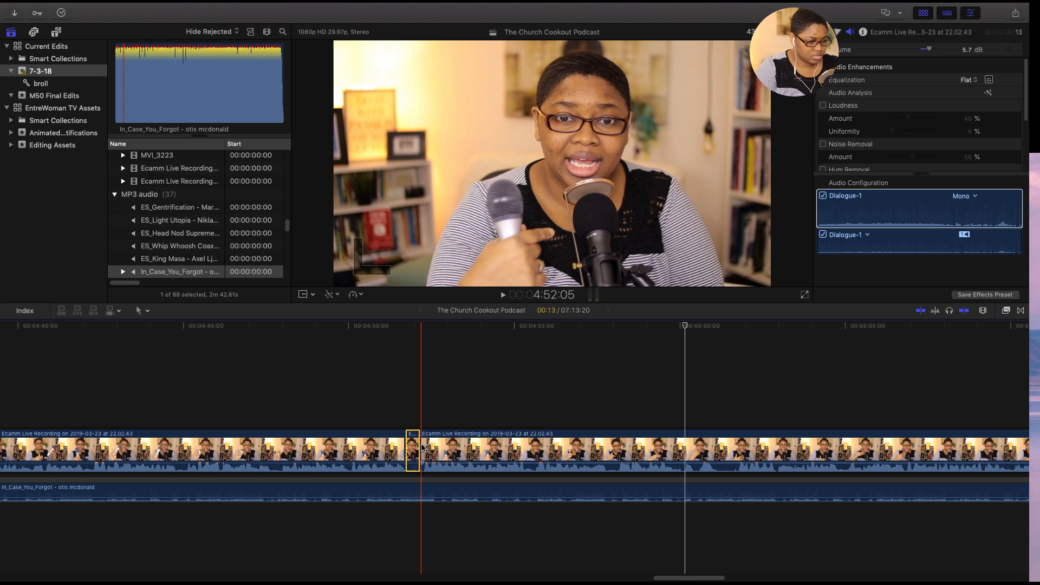
key(super+equal)
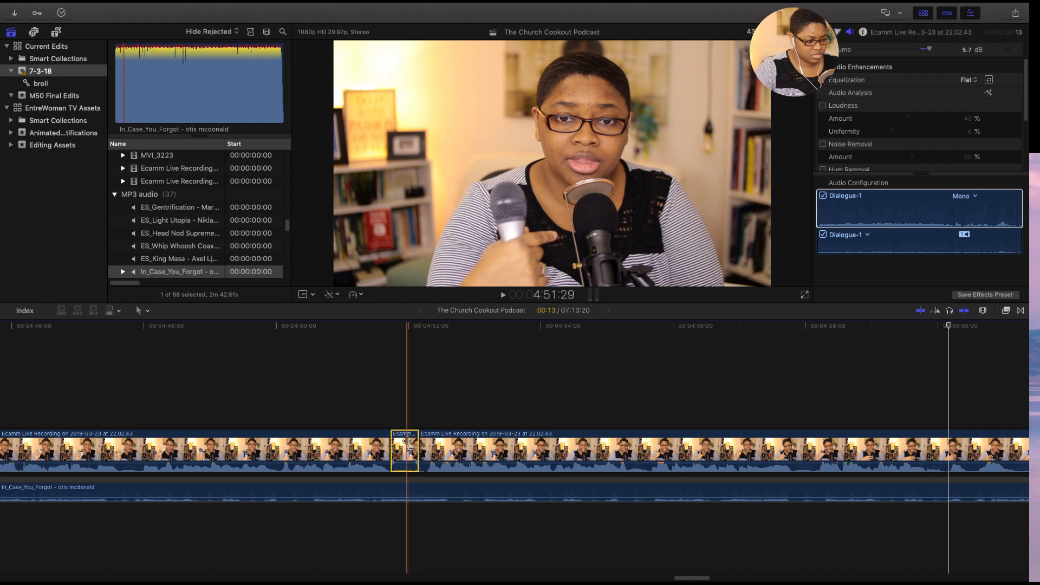
key(Delete)
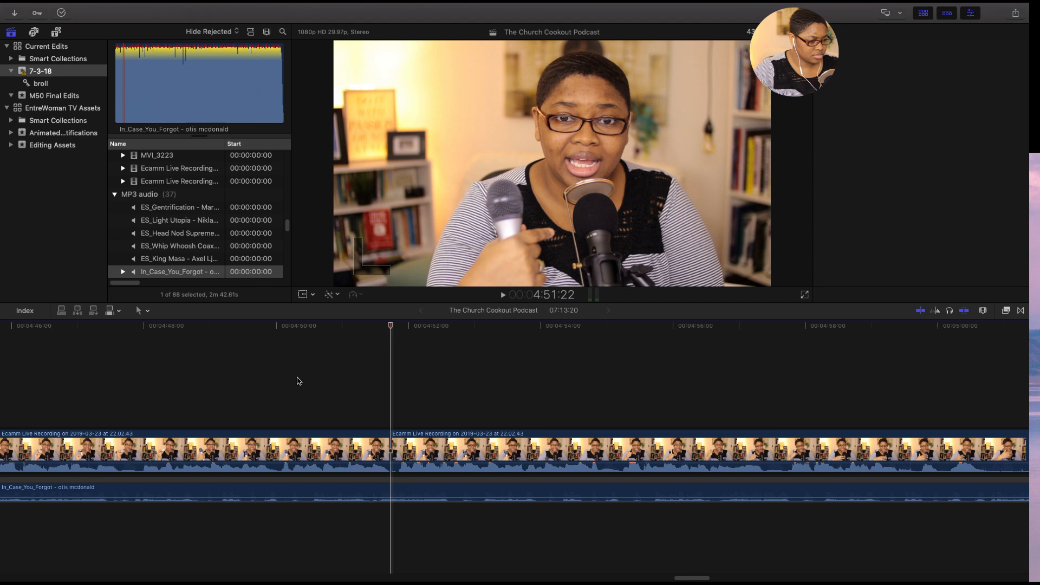
- Play back the edit at 4:51:22, starting from 4:47:17
key(super+4)
key(space)
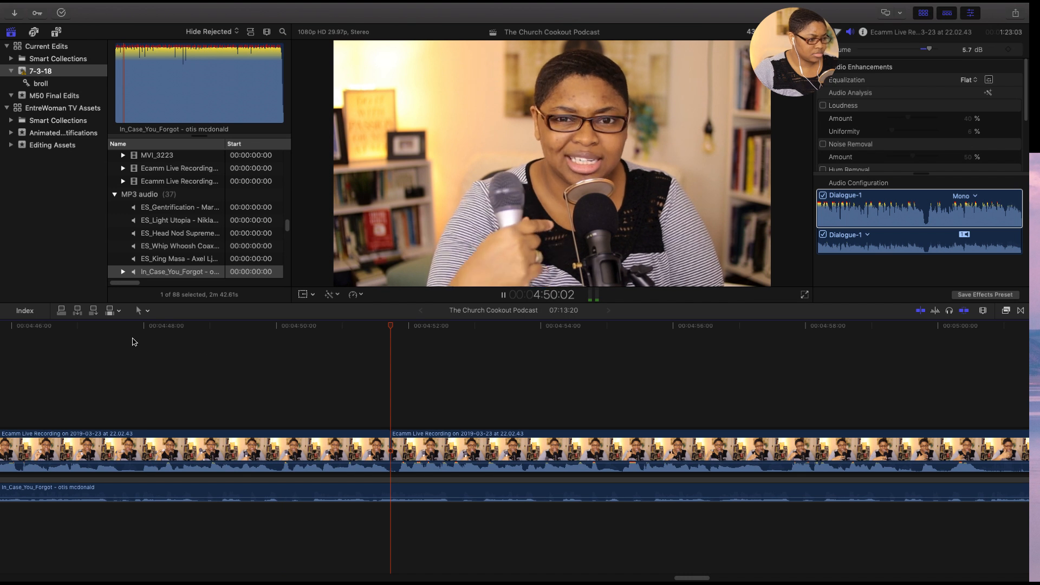
click(115, 329)
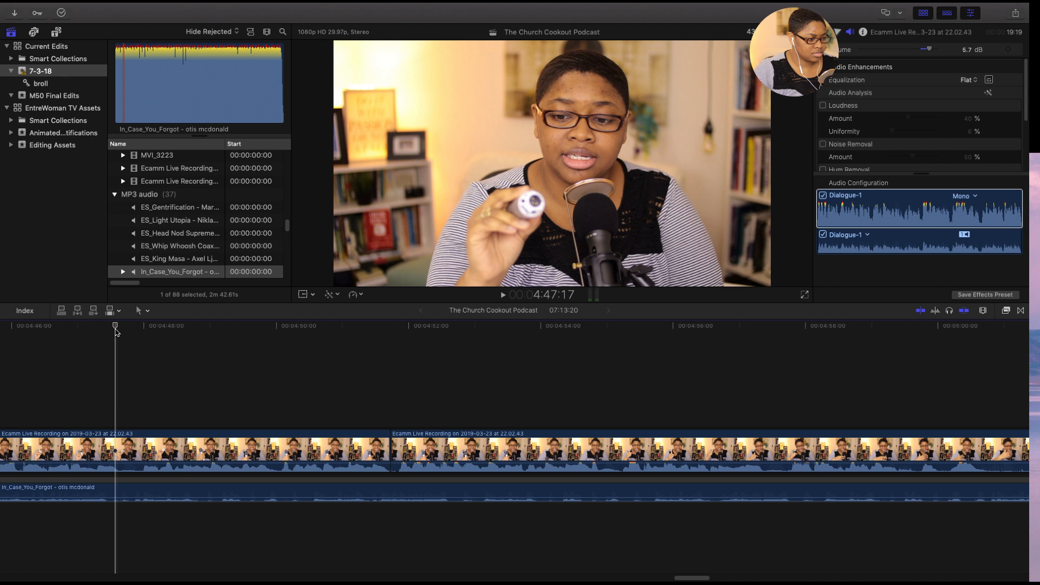
key(space)
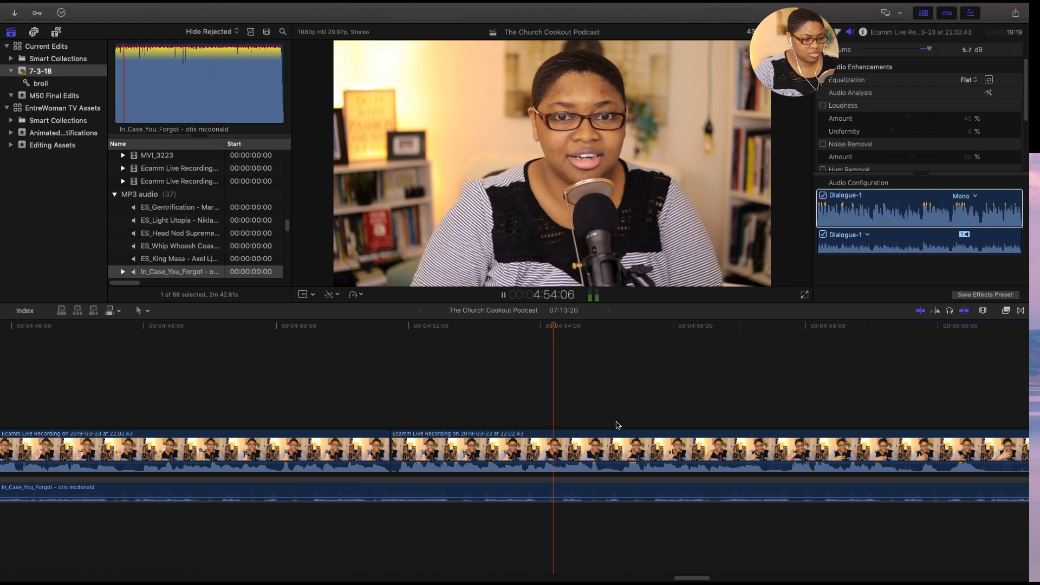
- Review the main recording up to about 5:03 and return the playhead to 4:55:20
drag(701, 579, 714, 578)
click(427, 449)
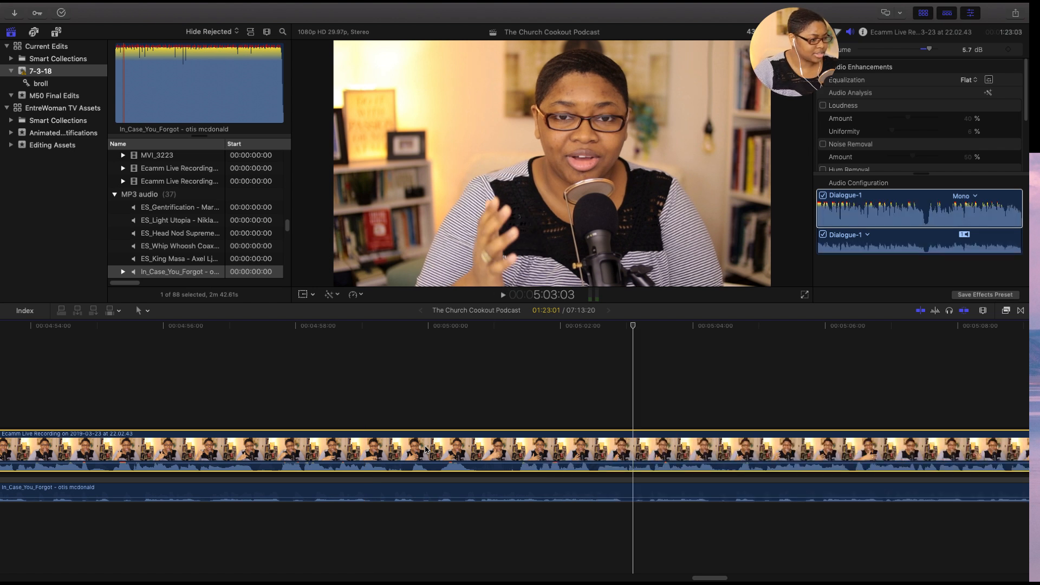
click(189, 334)
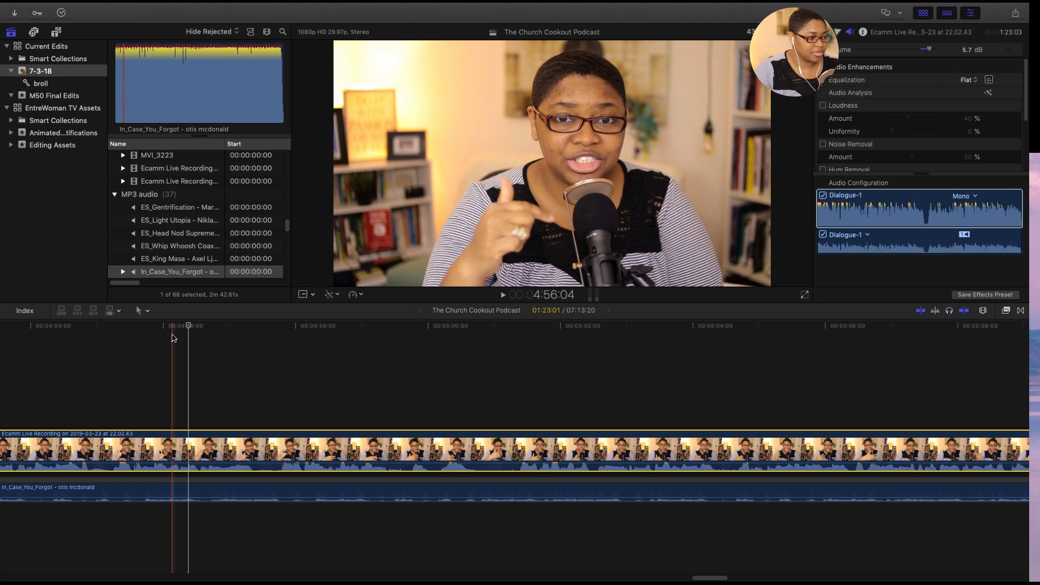
click(143, 326)
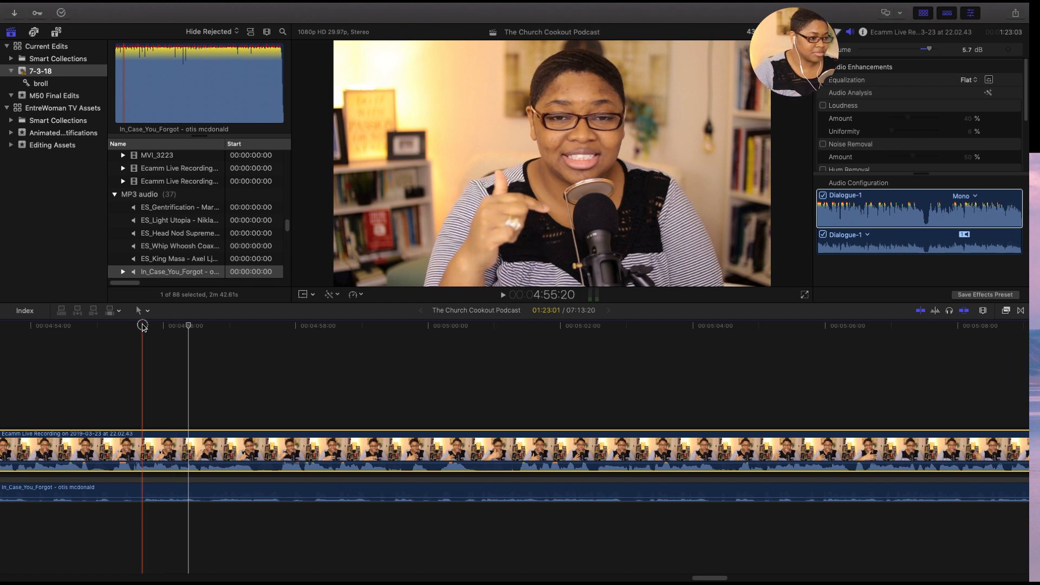
- Play back the main recording between 4:55:20 and about 5:01 to find the cut points near 4:57
key(space)
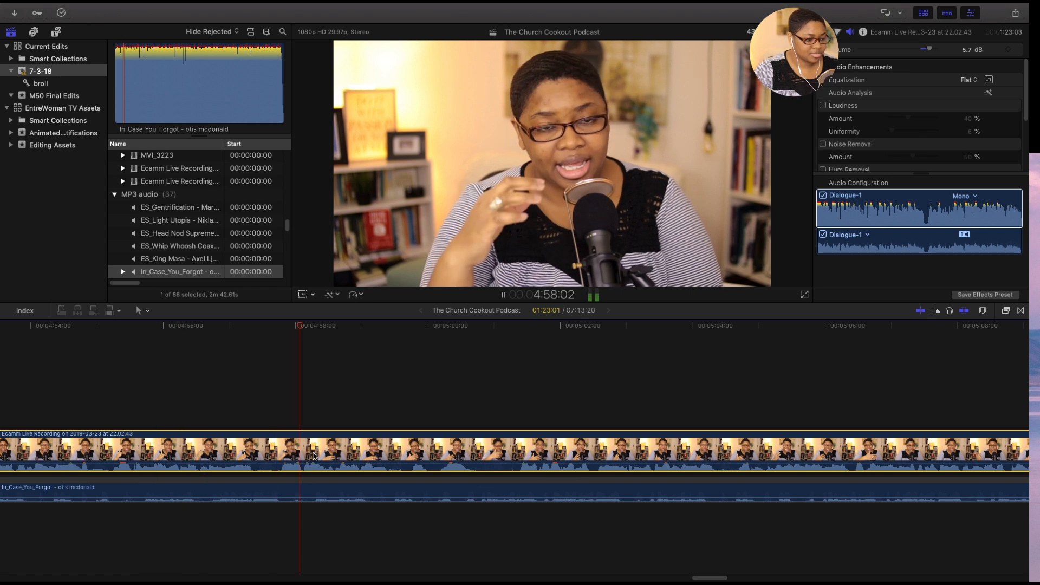
key(space)
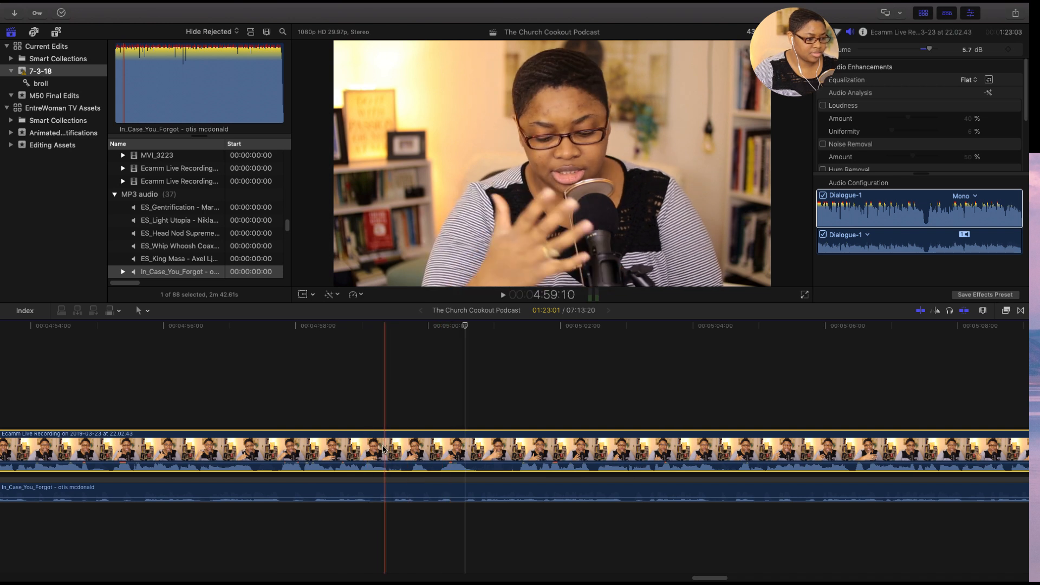
key(space)
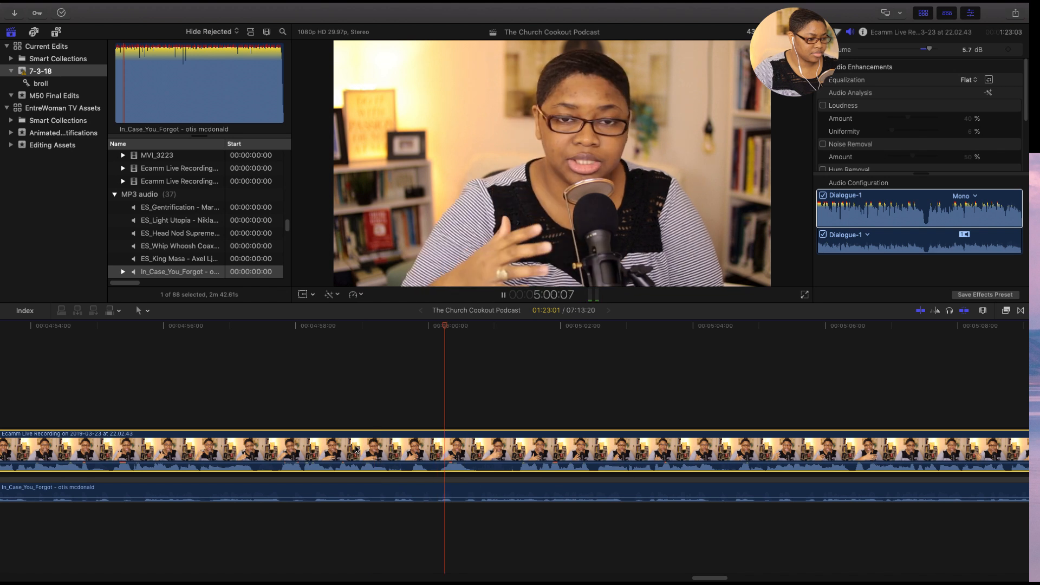
key(space)
key(space)
key(space)
key(space)
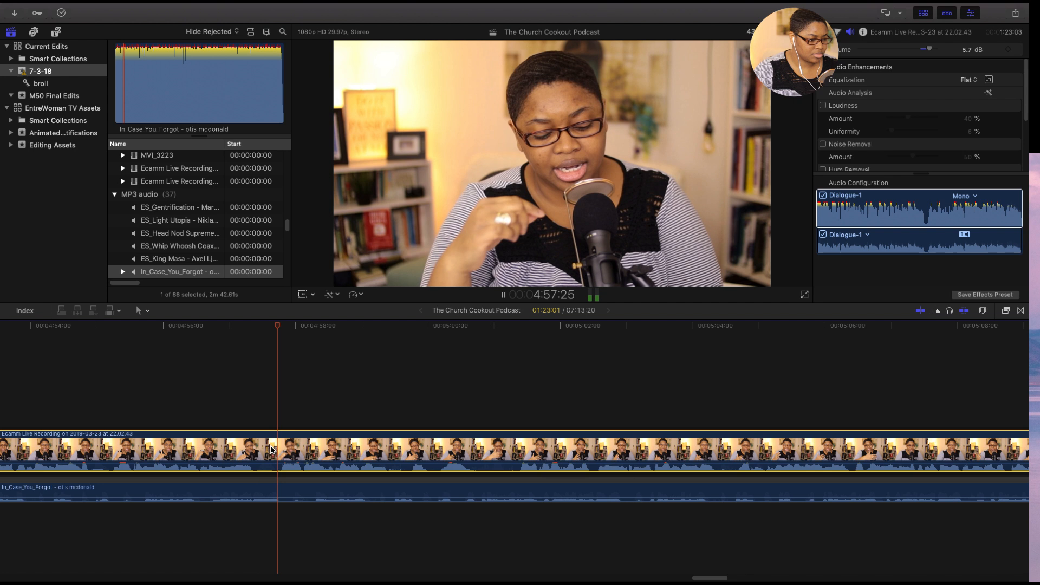
key(space)
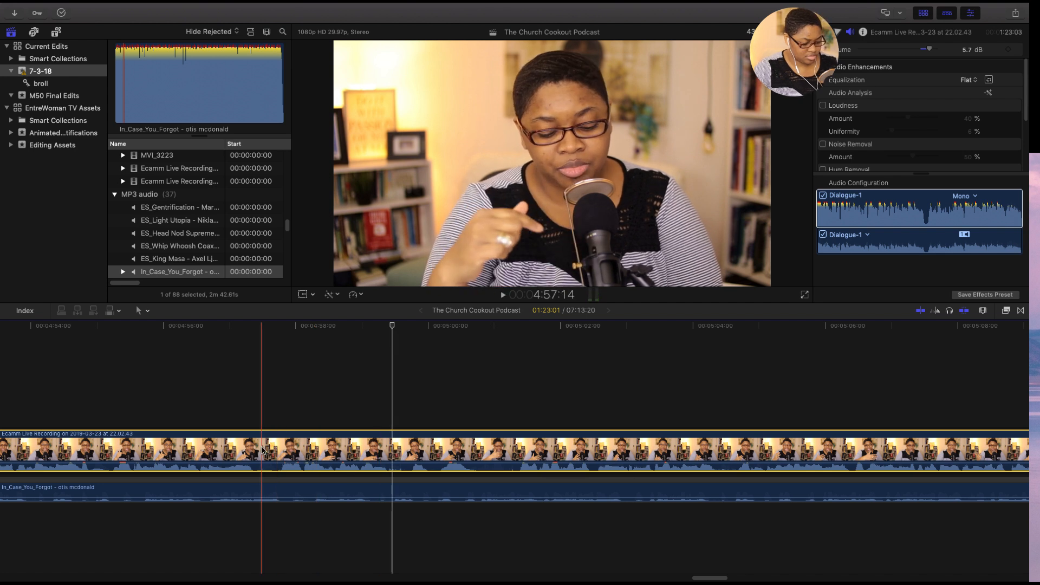
- Cut the main recording at 4:57:14 and 4:58:17 and delete the section between the two cuts
key(super+b)
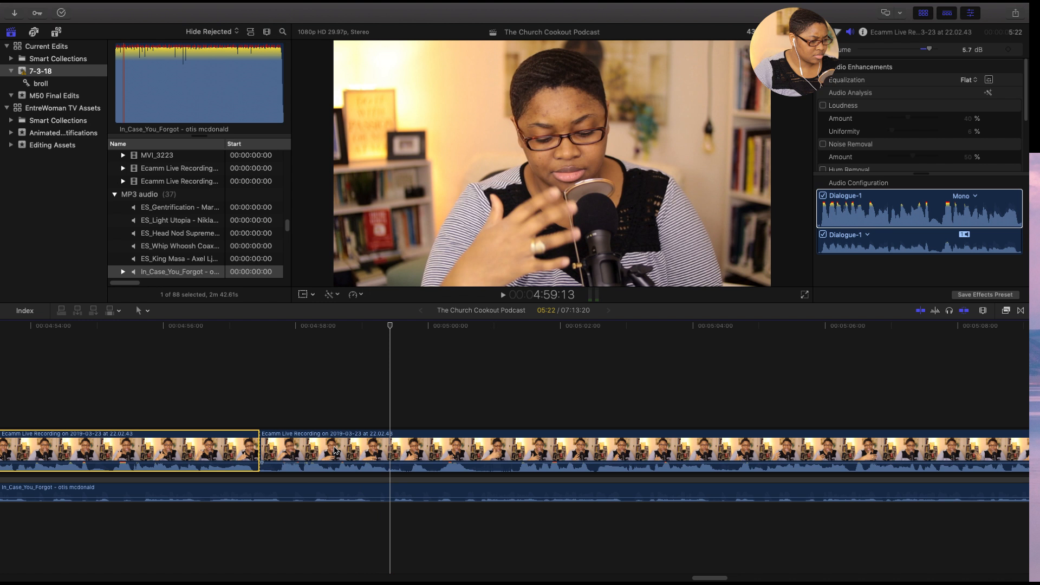
click(334, 450)
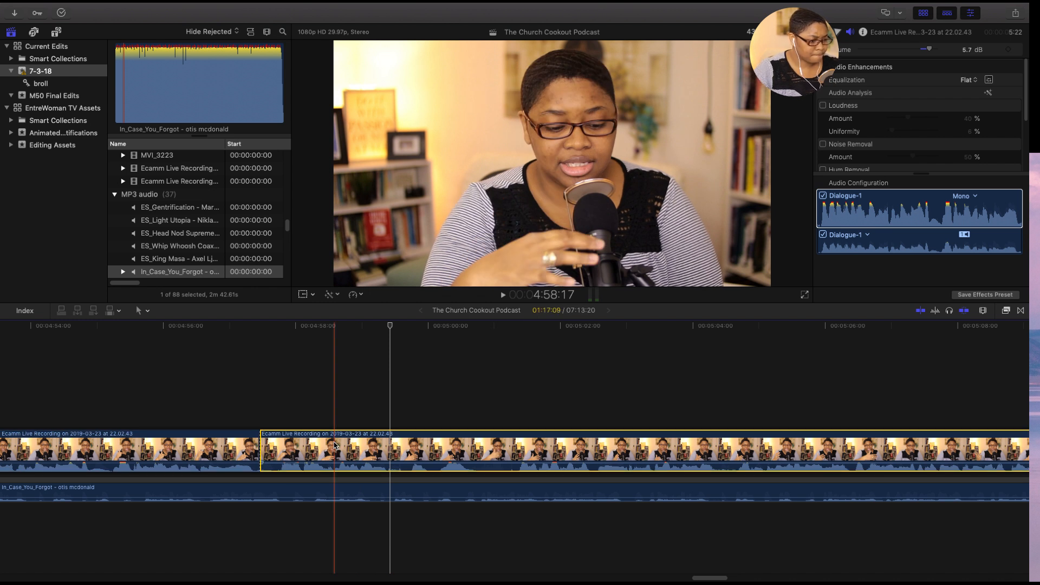
key(super+b)
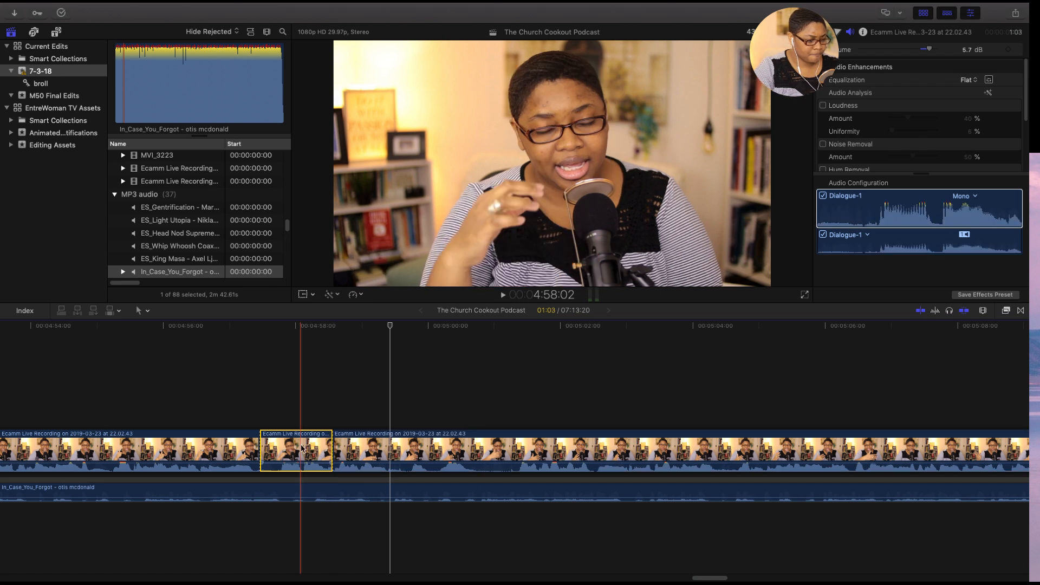
key(Delete)
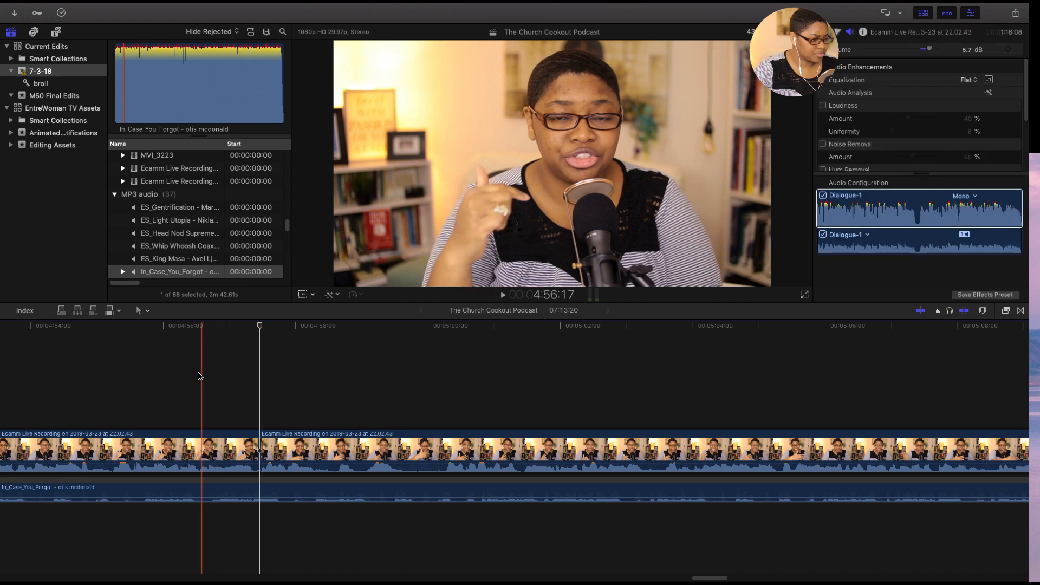
- Play back the edit at 4:57:14, starting from 4:56:17, from 4:58:11 and from the cut itself
key(space)
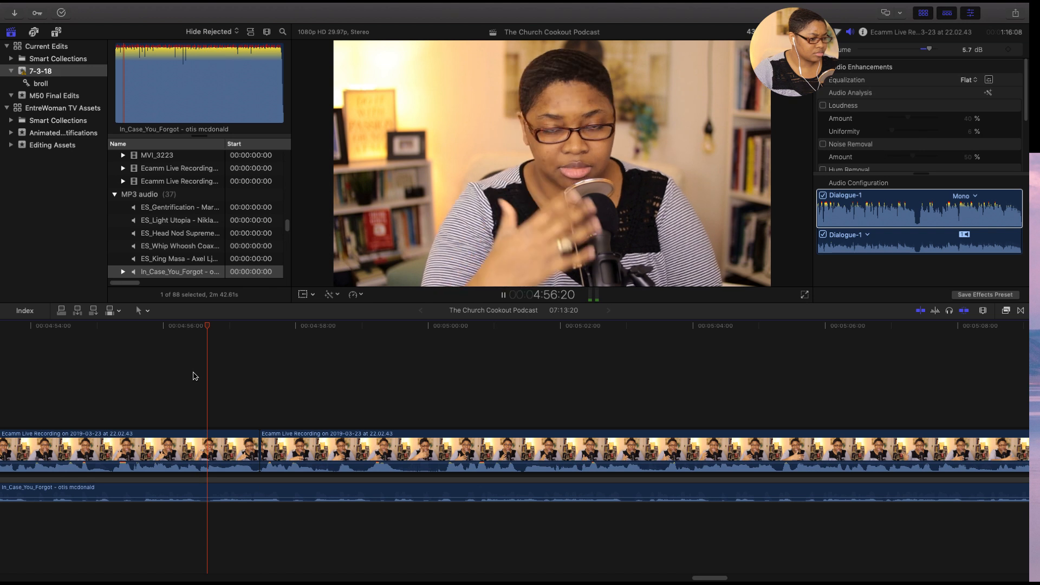
key(space)
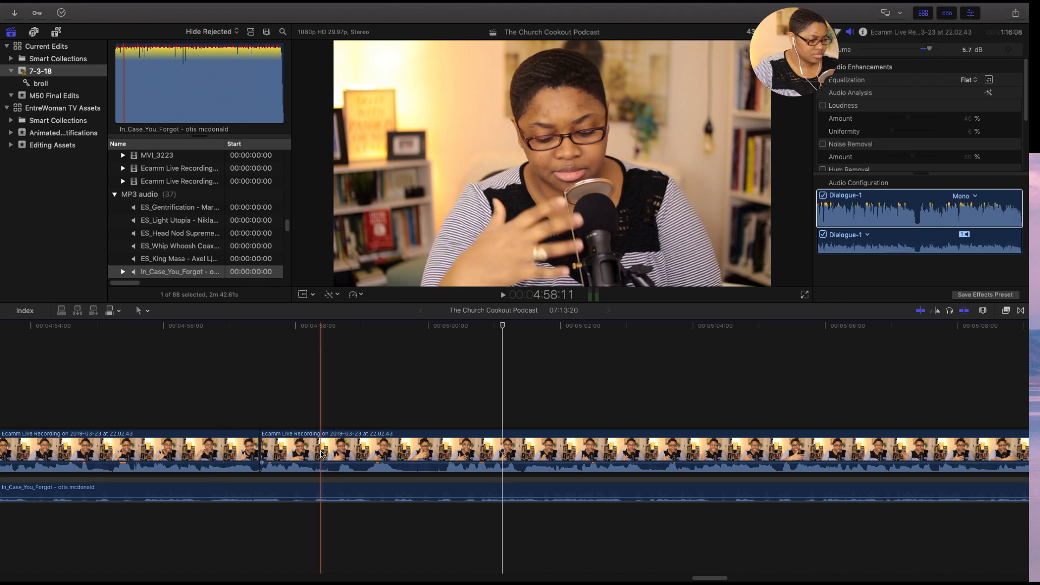
key(space)
key(space)
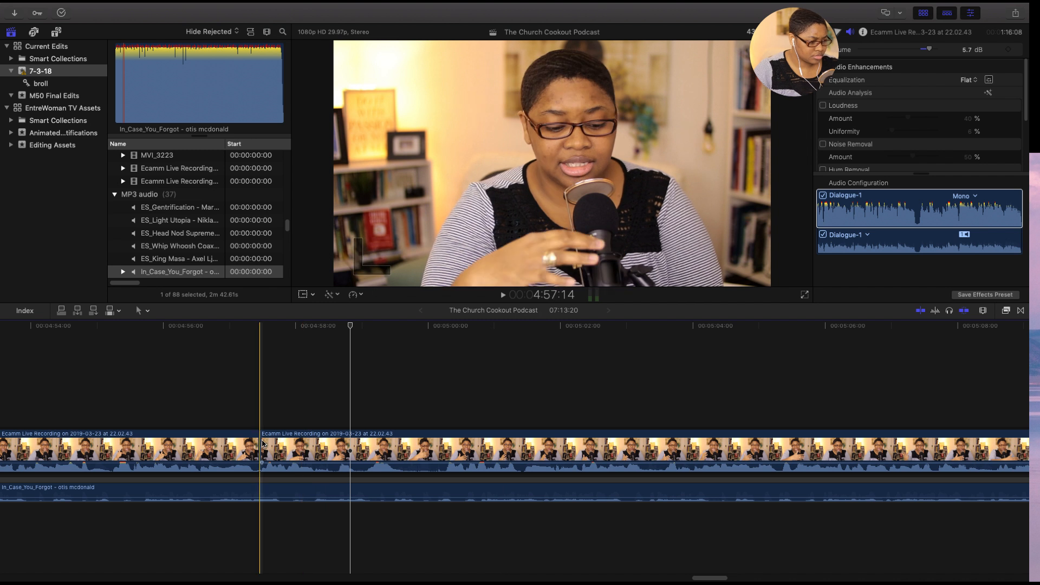
key(space)
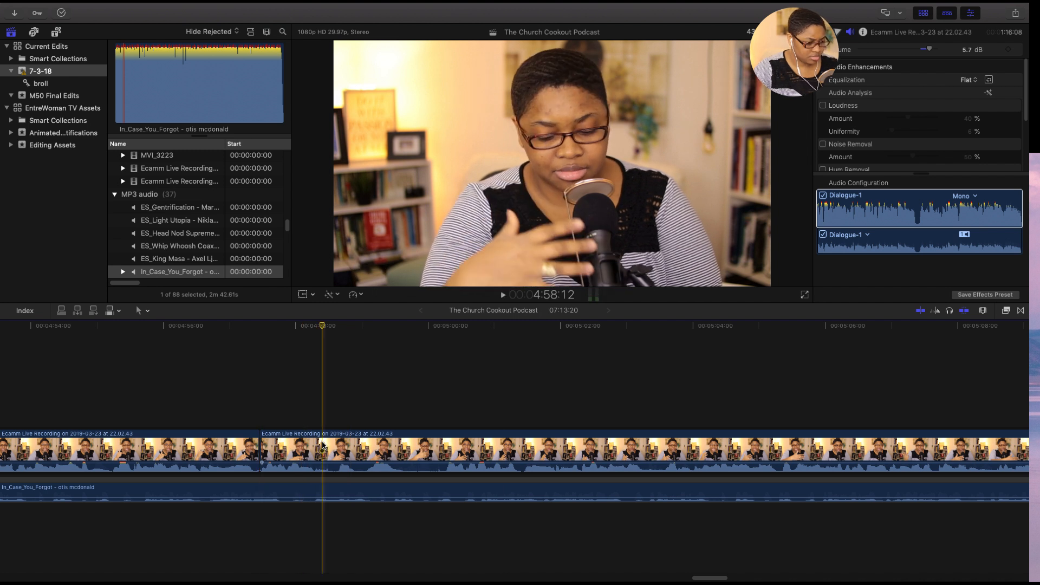
- Cut the main recording at 4:58:12 and review the speech after the cut up to about 5:01
click(322, 447)
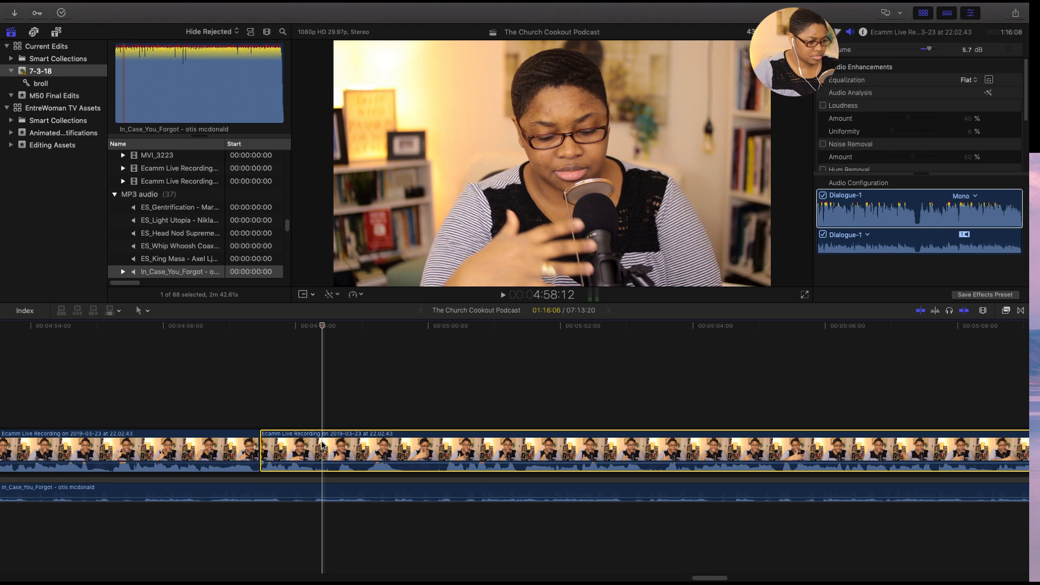
key(super+b)
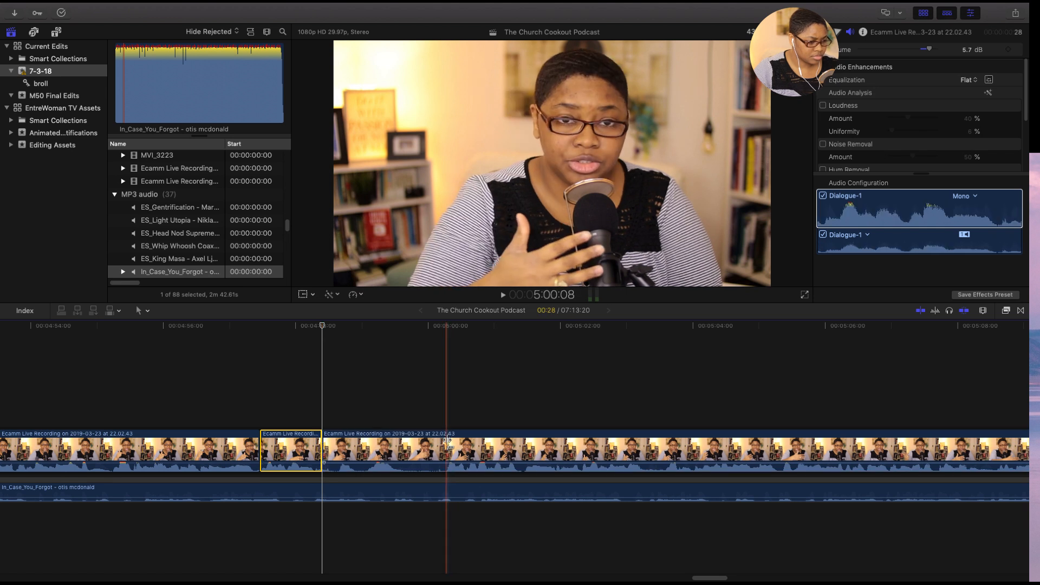
key(space)
key(space)
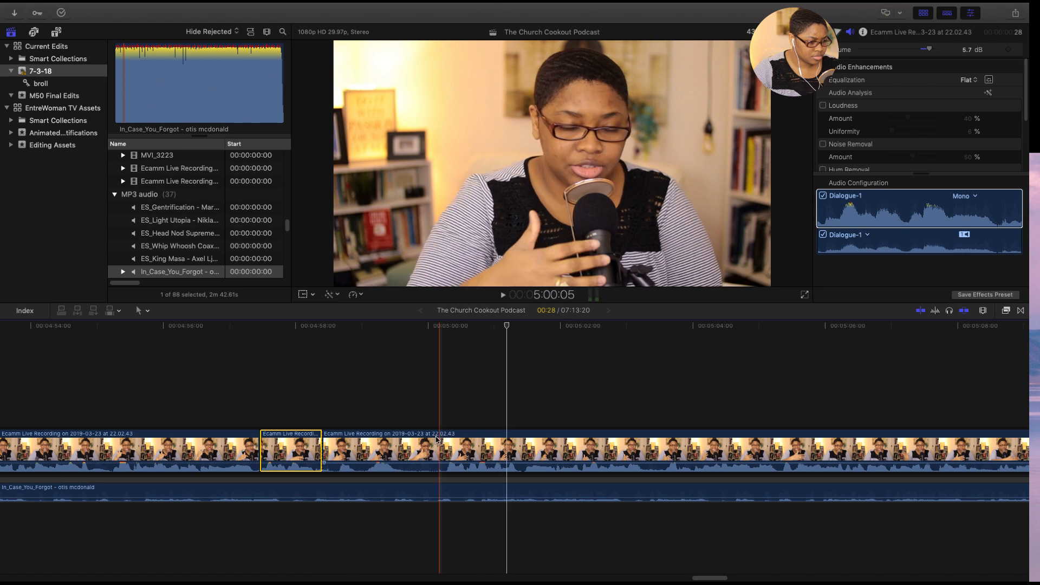
key(space)
key(space)
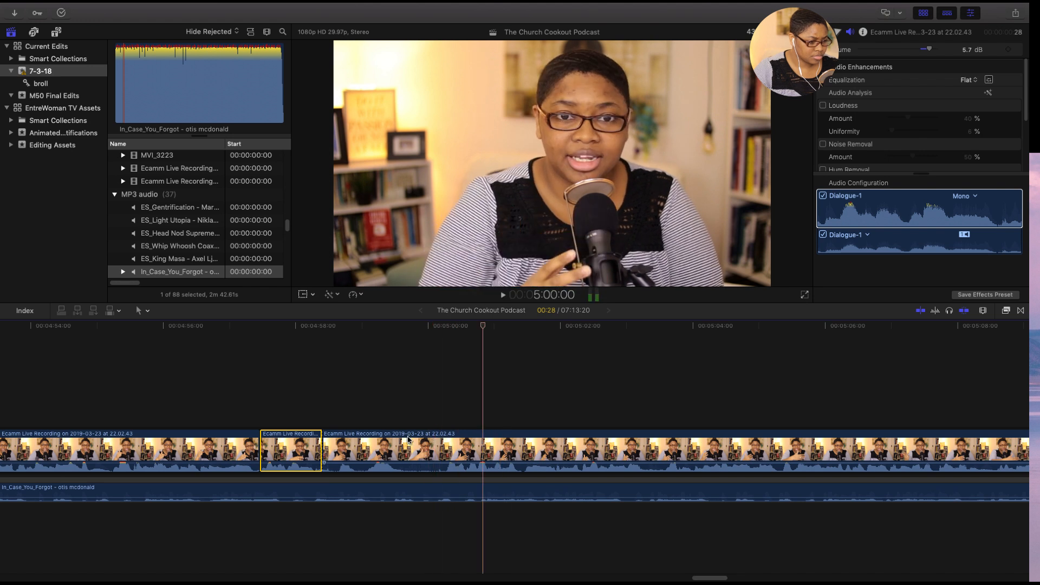
key(space)
key(space)
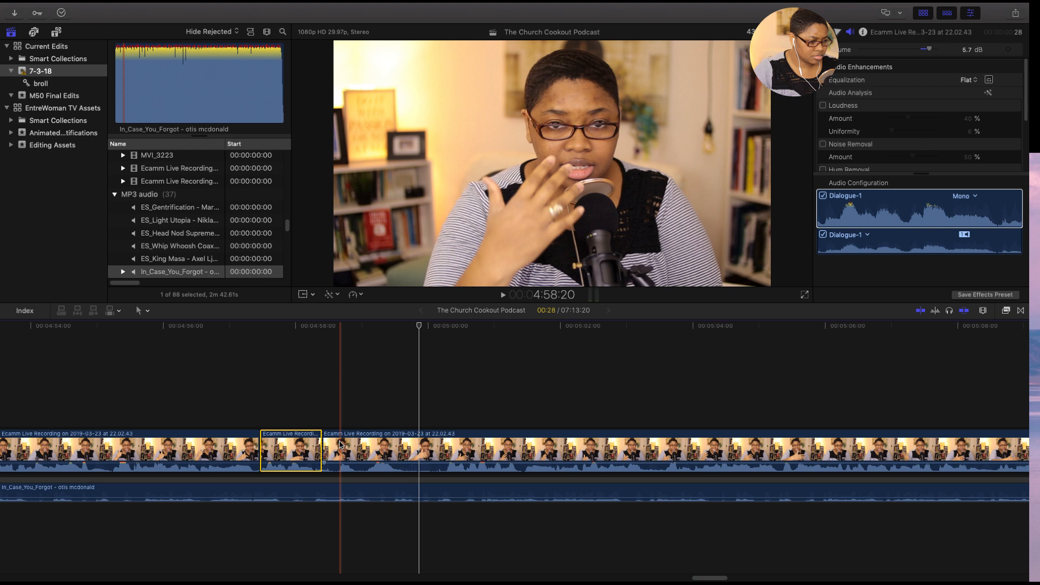
key(space)
key(space)
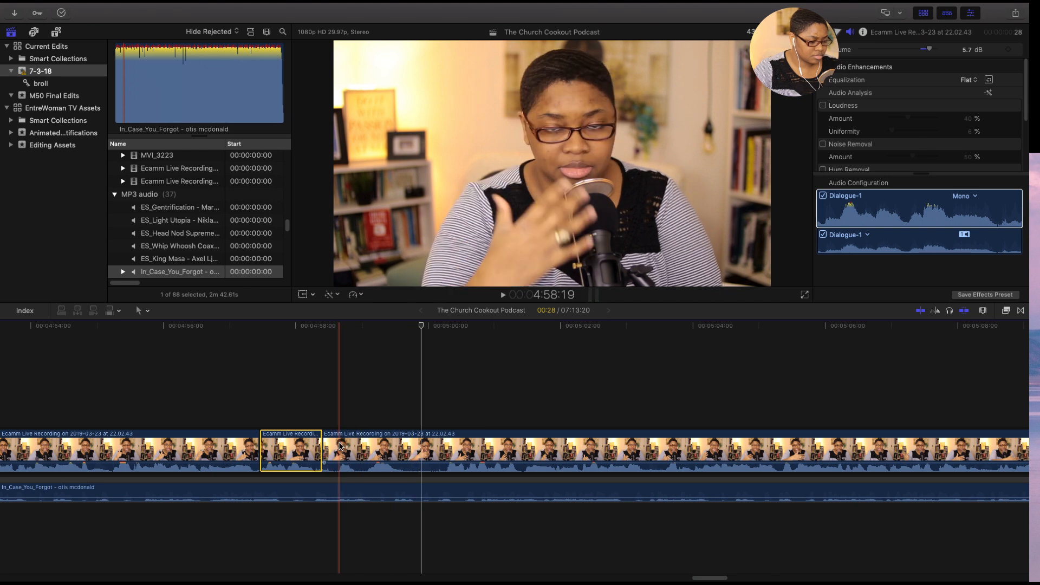
- Cut the main recording at 4:58:19 and delete the short piece between this cut and the one at 4:58:12
click(341, 445)
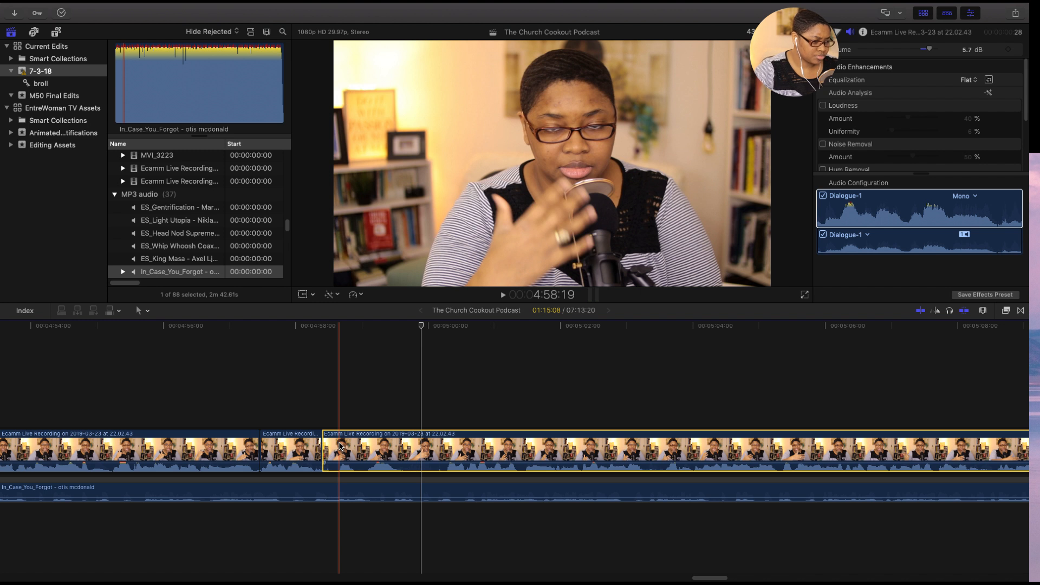
key(super+b)
click(332, 452)
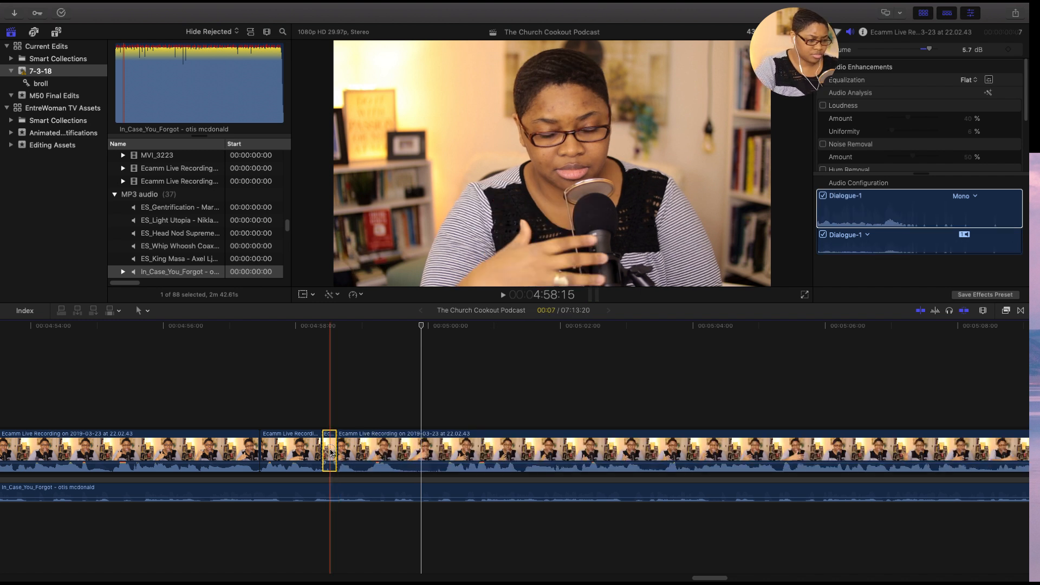
key(Delete)
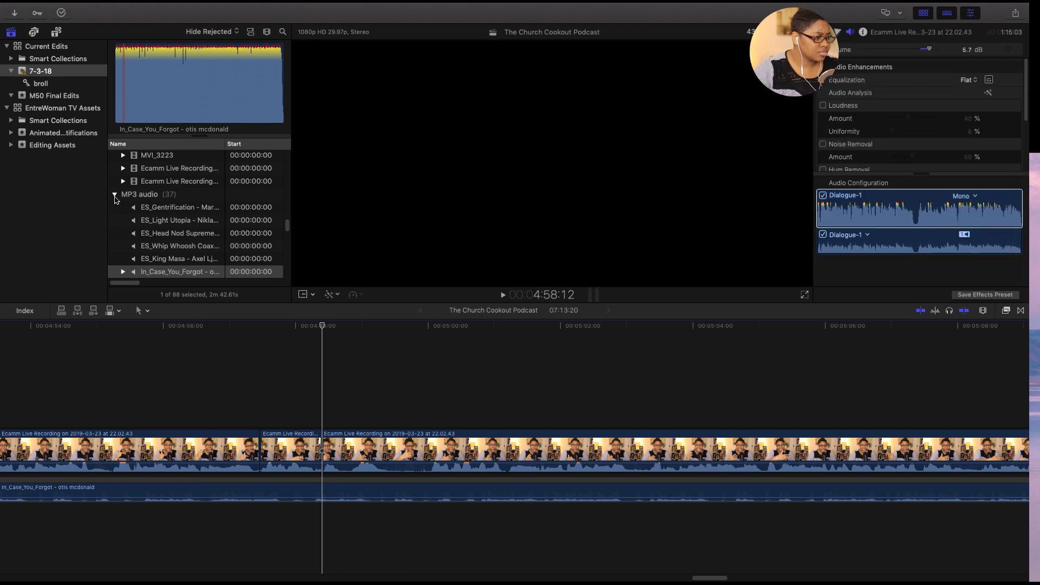
- Place the microphone clip MVI_3221 above the main recording from about 4:57:05 and mute its audio
click(116, 199)
scroll(129, 208, up, 5)
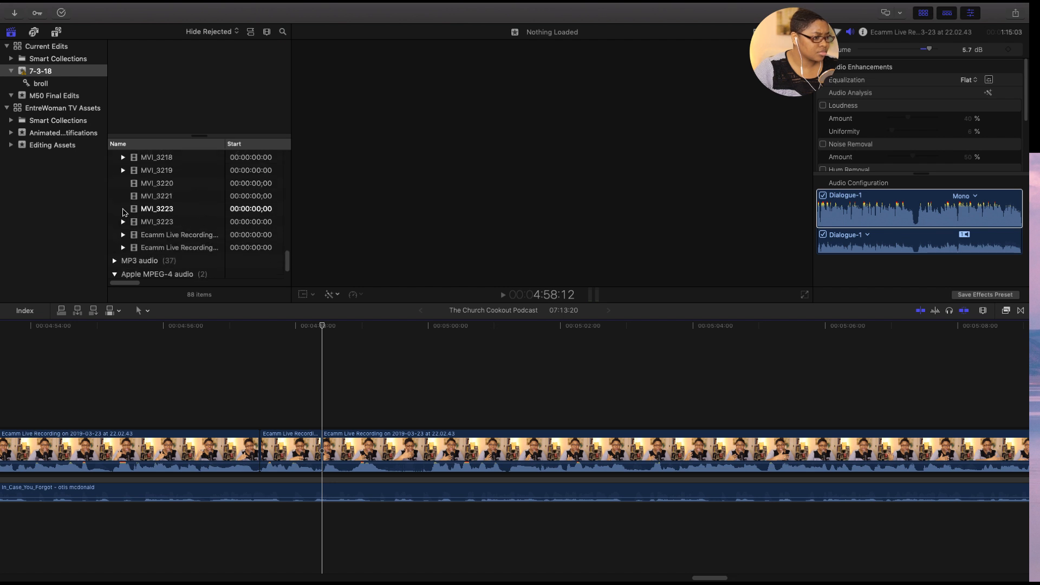
click(124, 212)
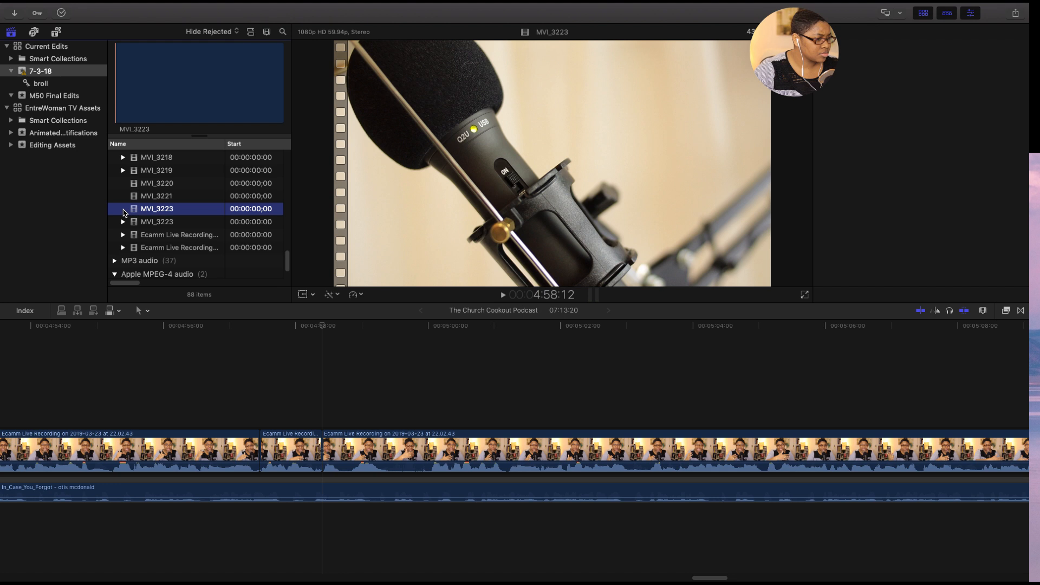
scroll(124, 211, up, 1)
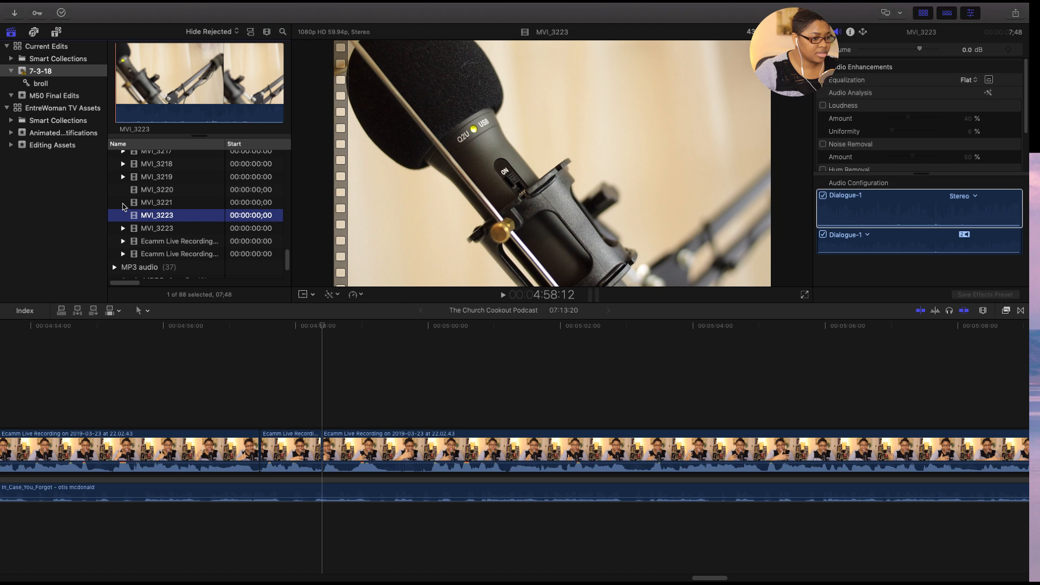
click(123, 206)
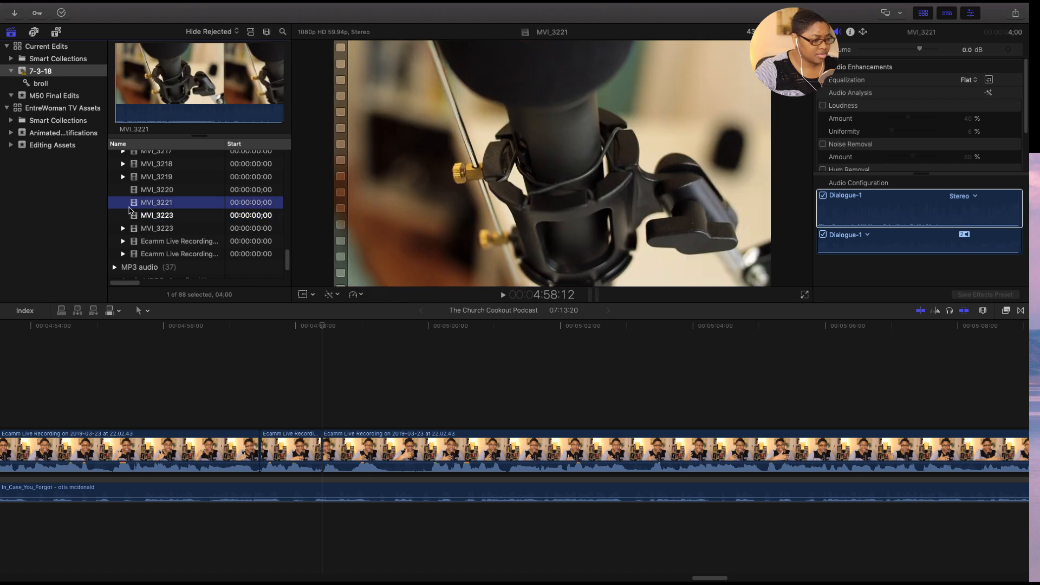
drag(126, 202, 180, 261)
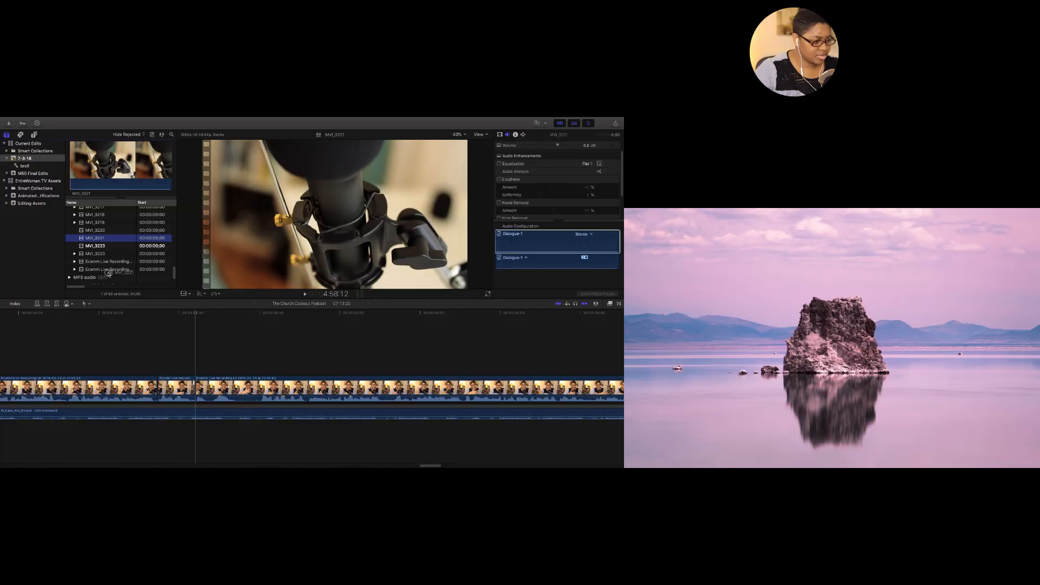
drag(108, 272, 157, 364)
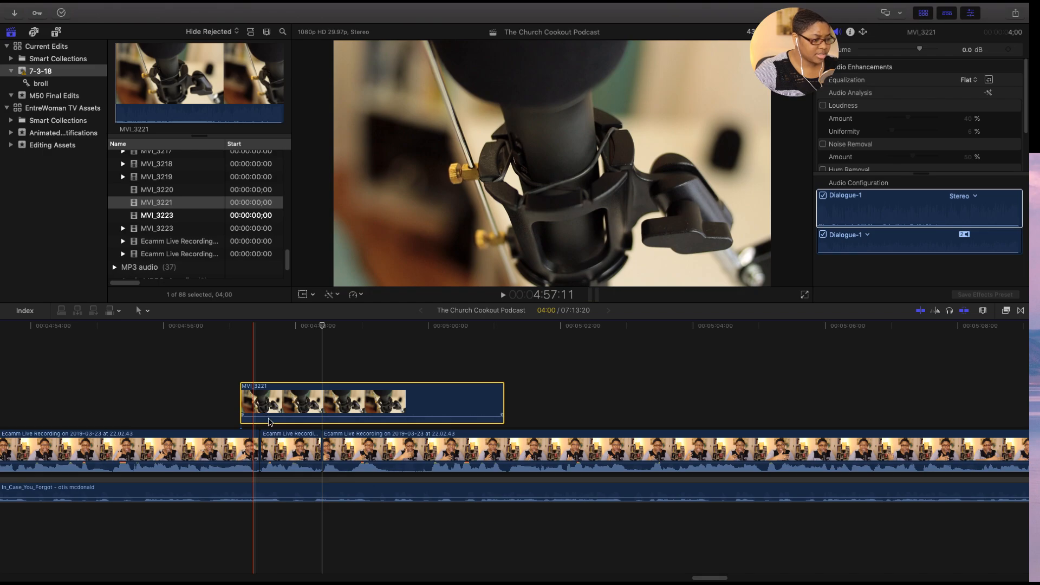
drag(266, 417, 266, 428)
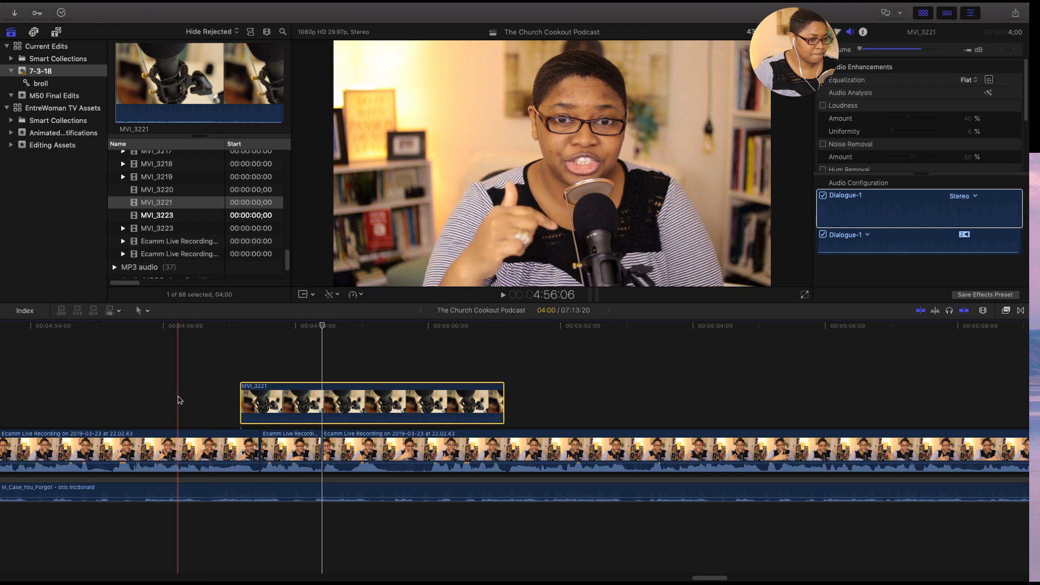
- Play back the section with the MVI_3221 overlay, starting from 4:56:06, again from 4:56:08 and from 4:56:23
key(space)
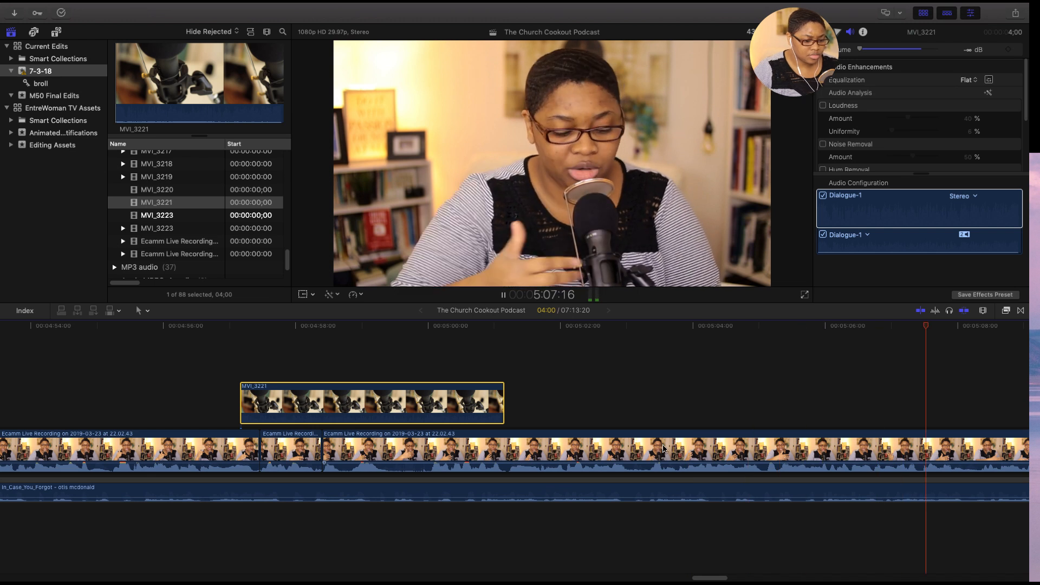
key(space)
mouse_move(709, 579)
mouse_down()
mouse_move(721, 578)
mouse_move(696, 581)
mouse_up()
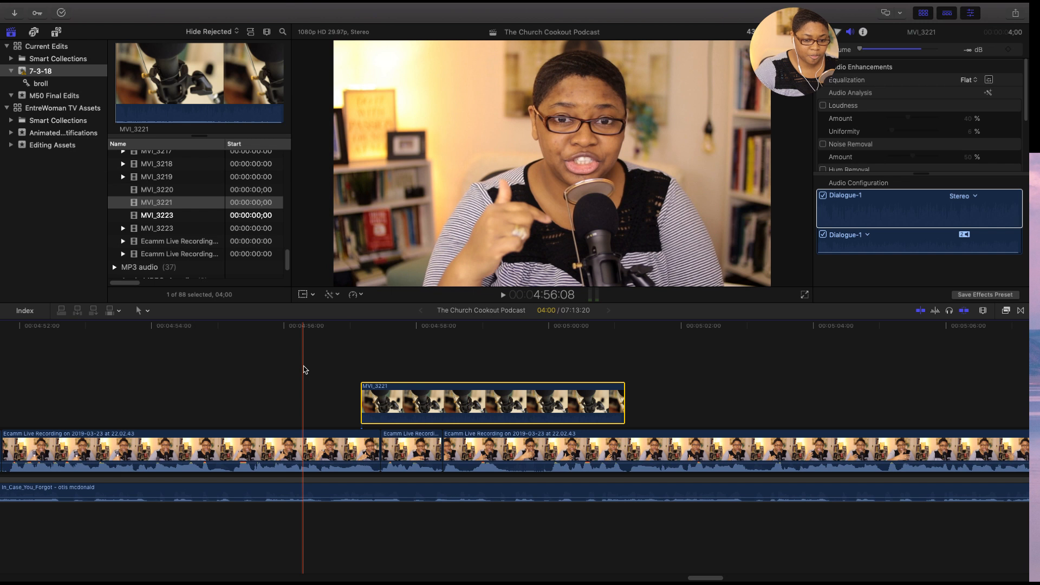
key(space)
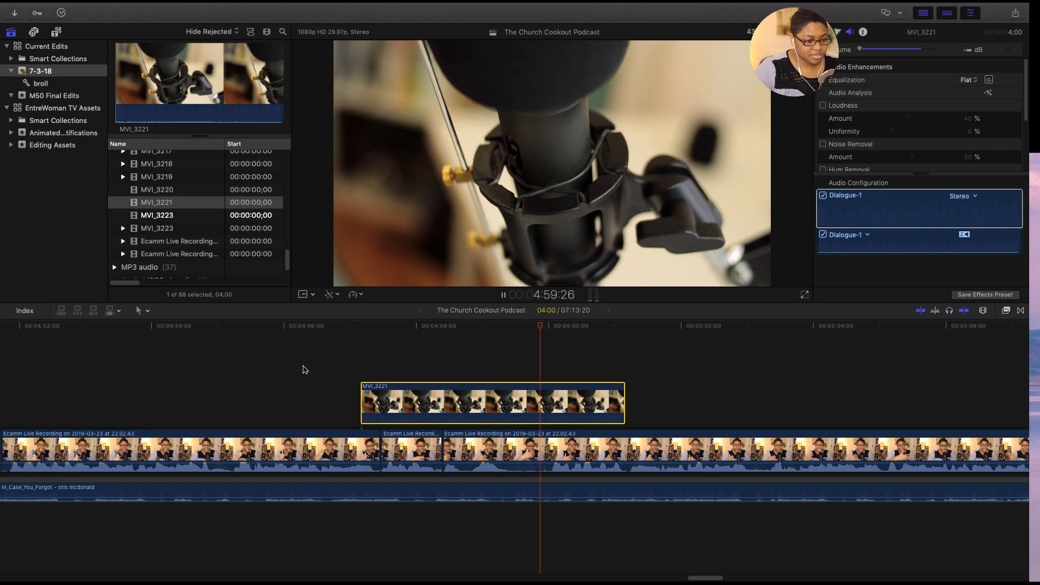
key(space)
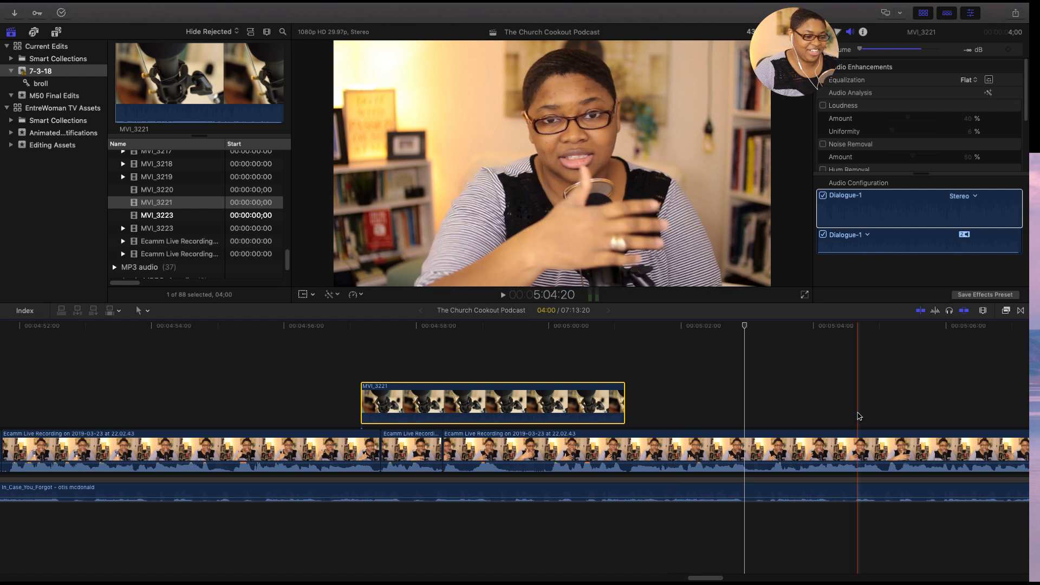
drag(708, 578, 718, 576)
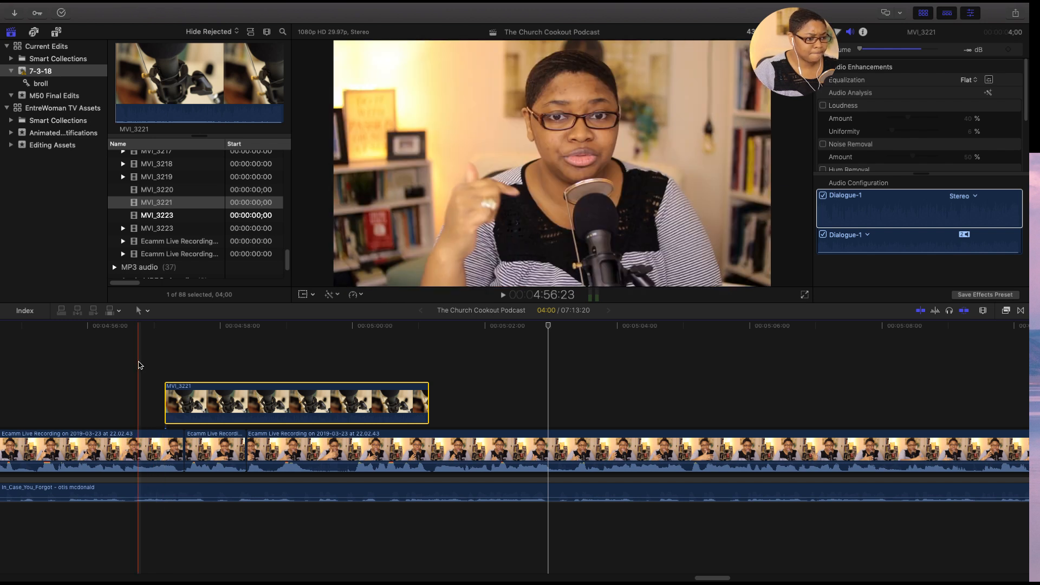
key(space)
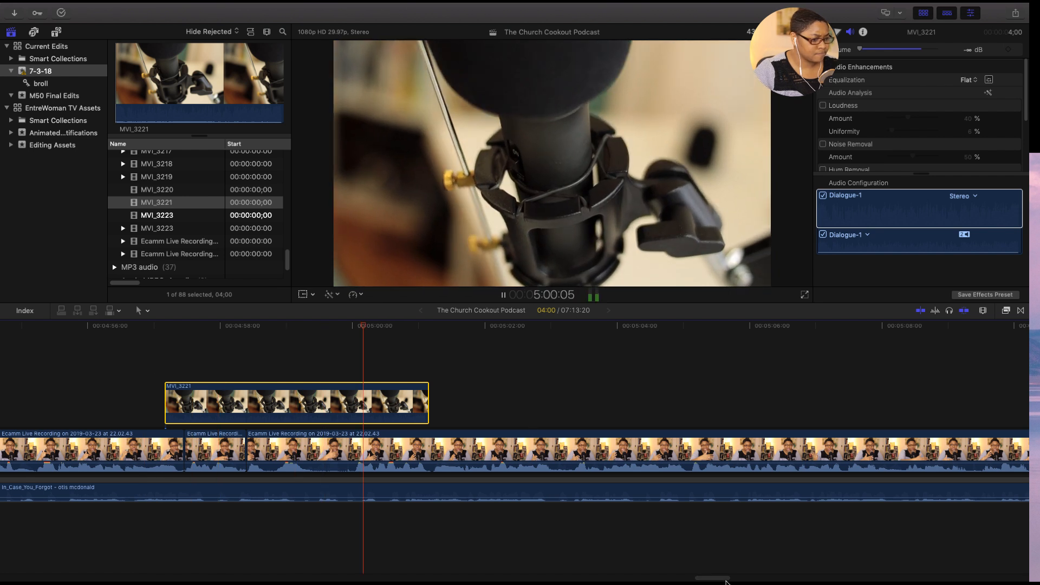
- Review the speech after the MVI_3221 overlay up to 5:08:11 and place a marker on the main recording there
drag(719, 579, 729, 579)
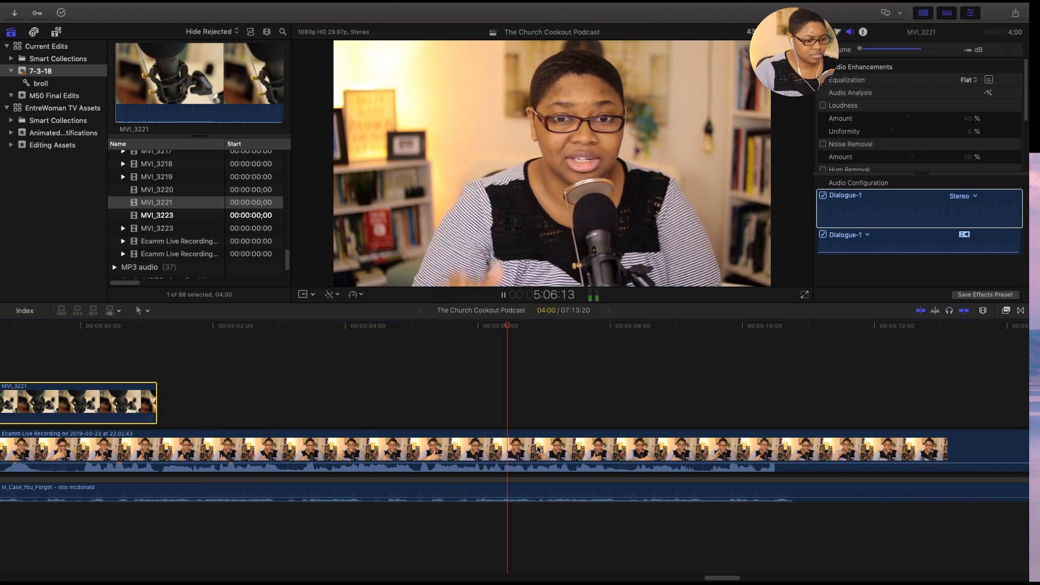
key(space)
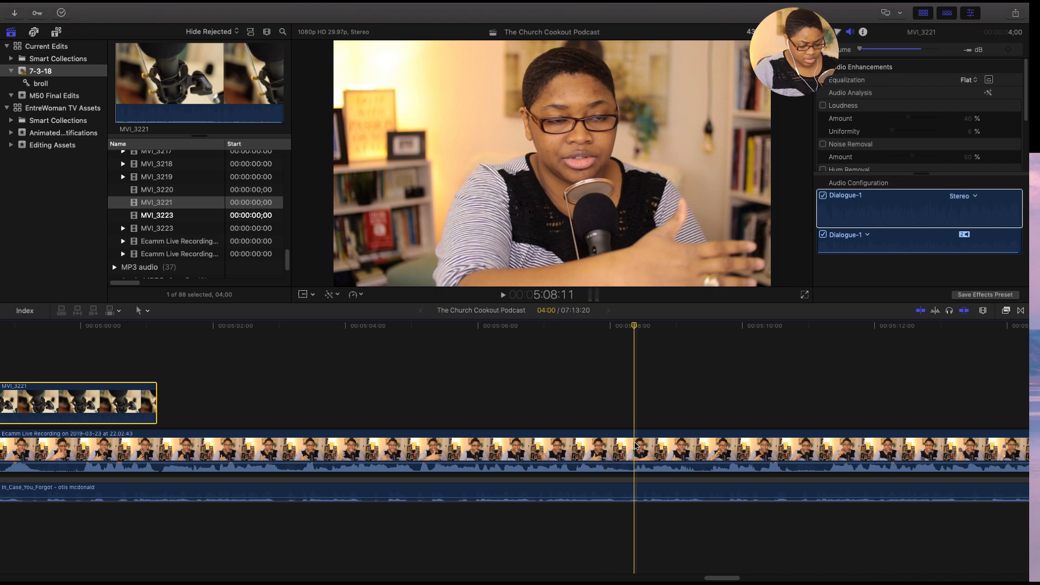
click(636, 444)
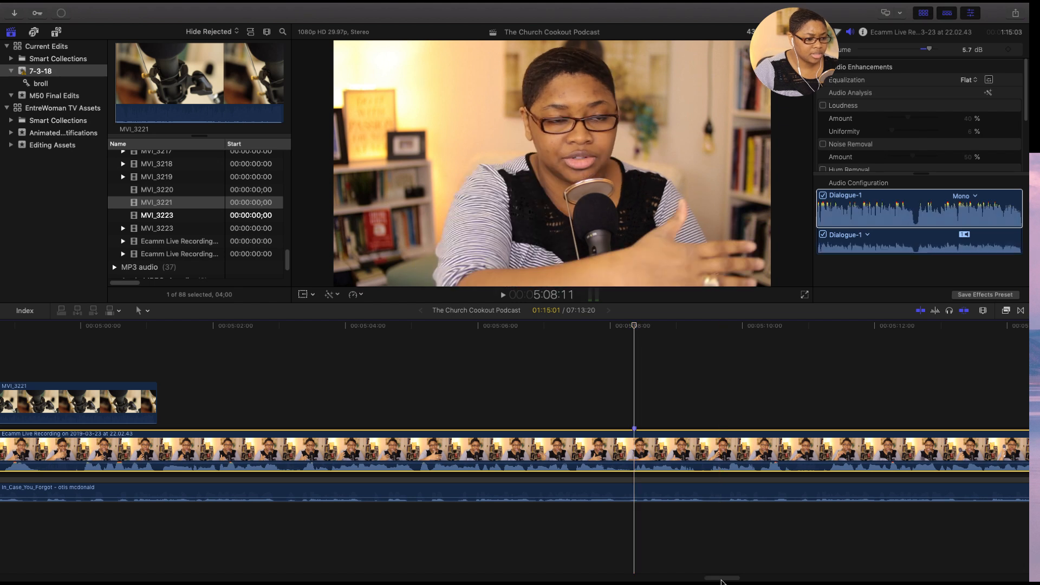
- Review the speech around the marker at 5:08:11 and cut the main recording at 5:09:10
drag(736, 579, 731, 579)
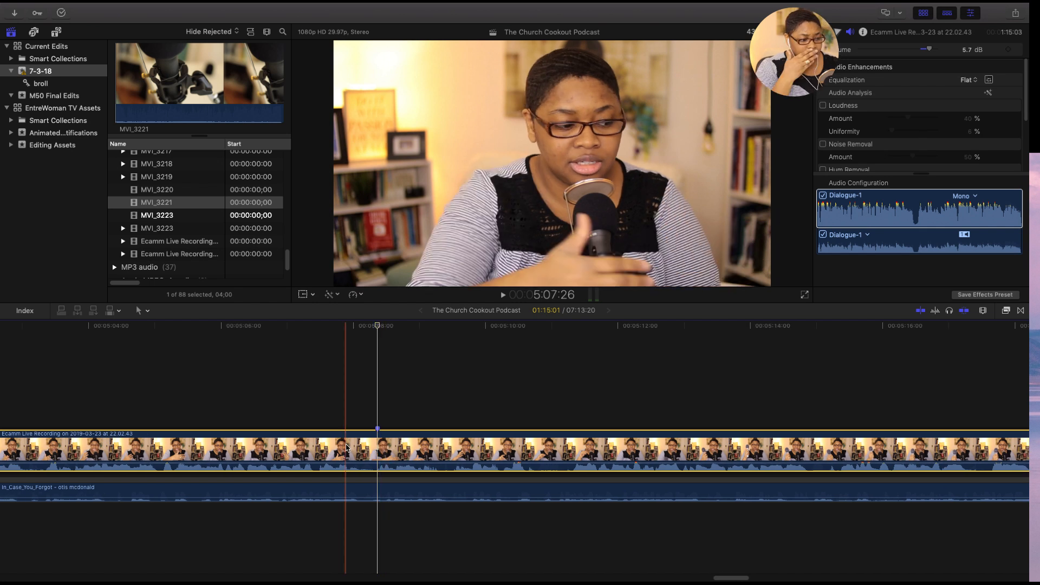
key(space)
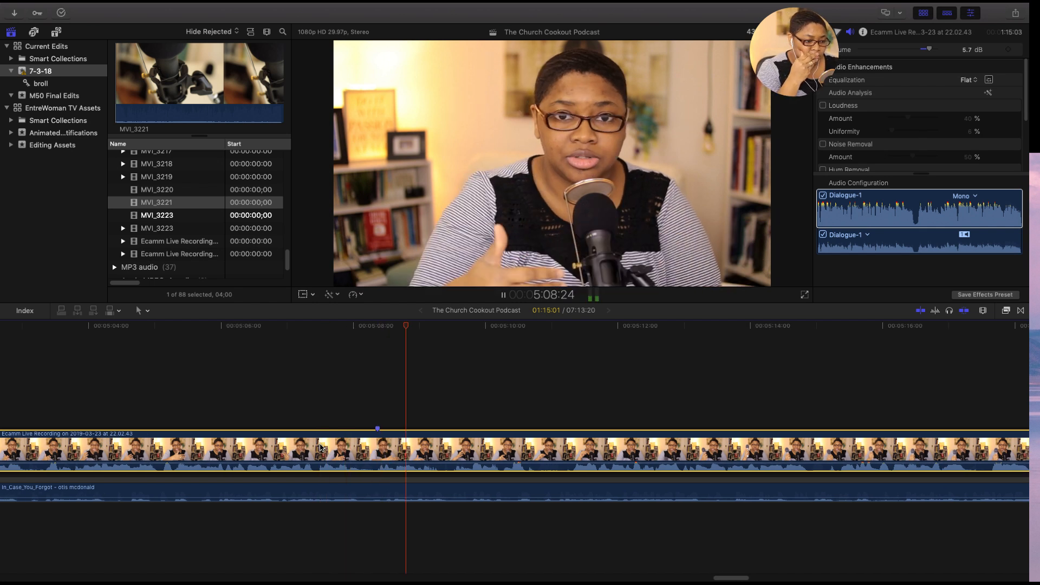
key(space)
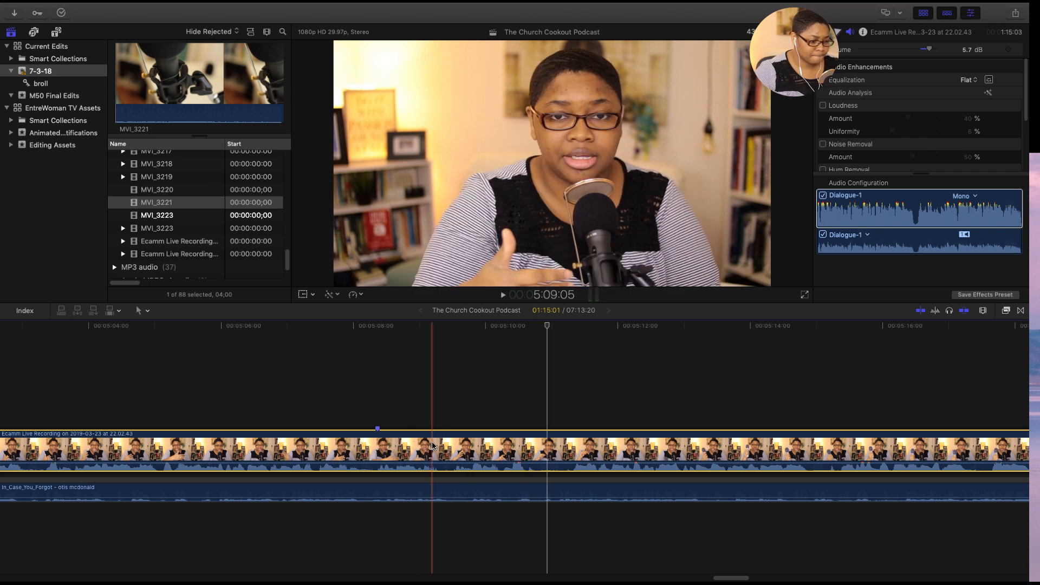
click(462, 447)
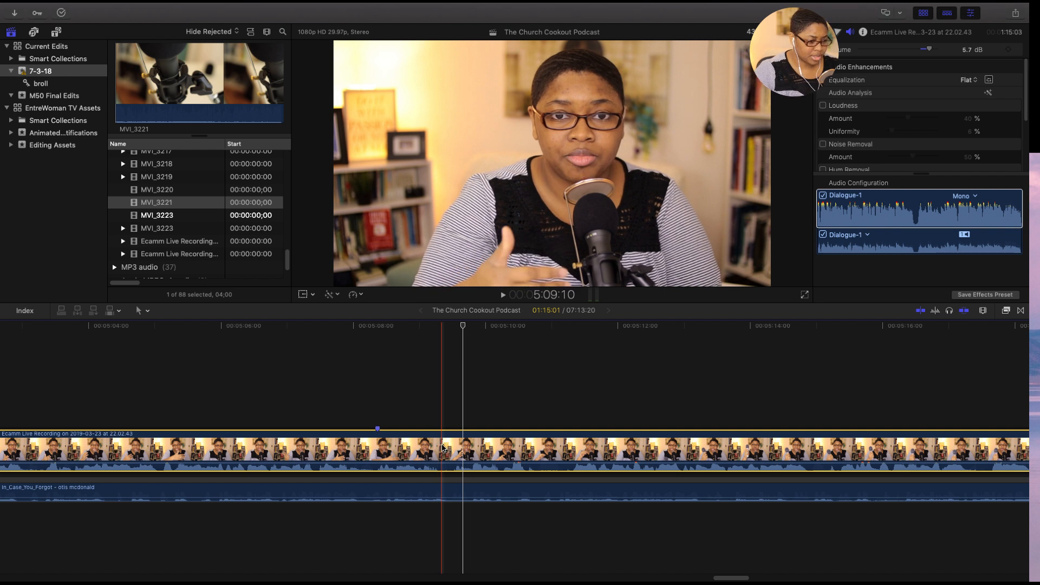
key(super+b)
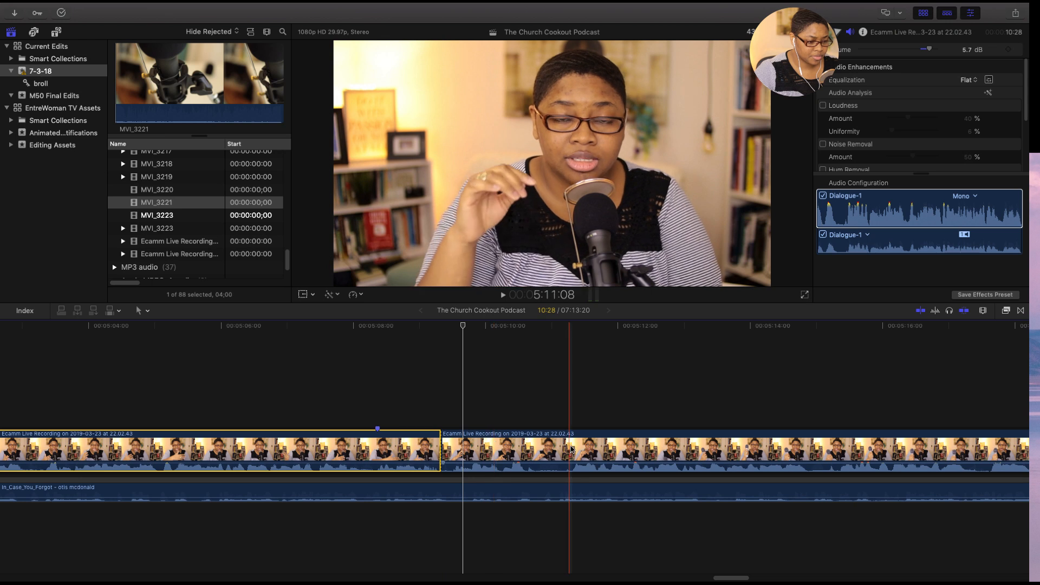
- Cut the main recording at 5:11:09 and delete the piece between this cut and the one at 5:09:10
key(space)
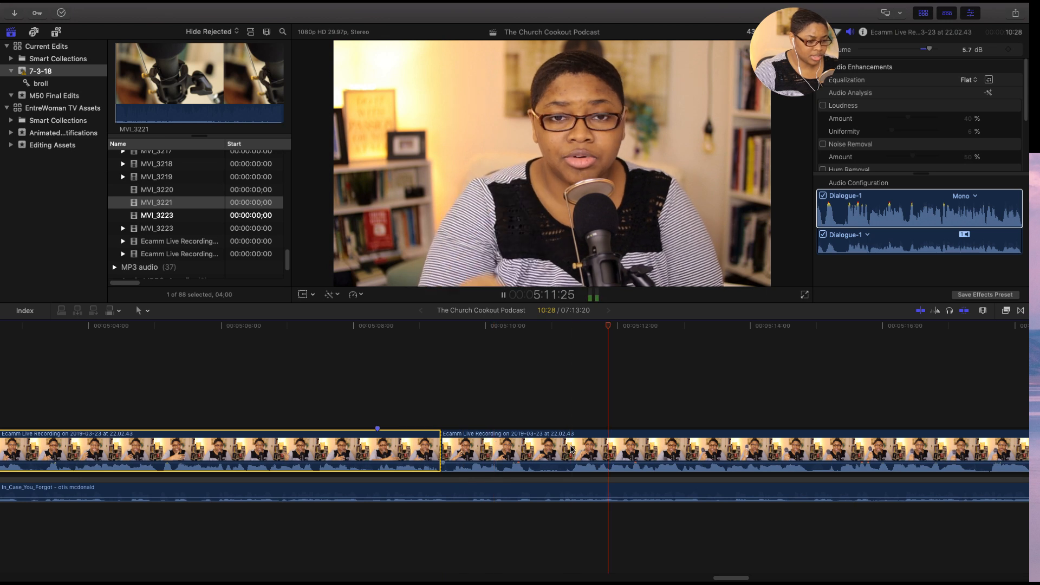
click(574, 449)
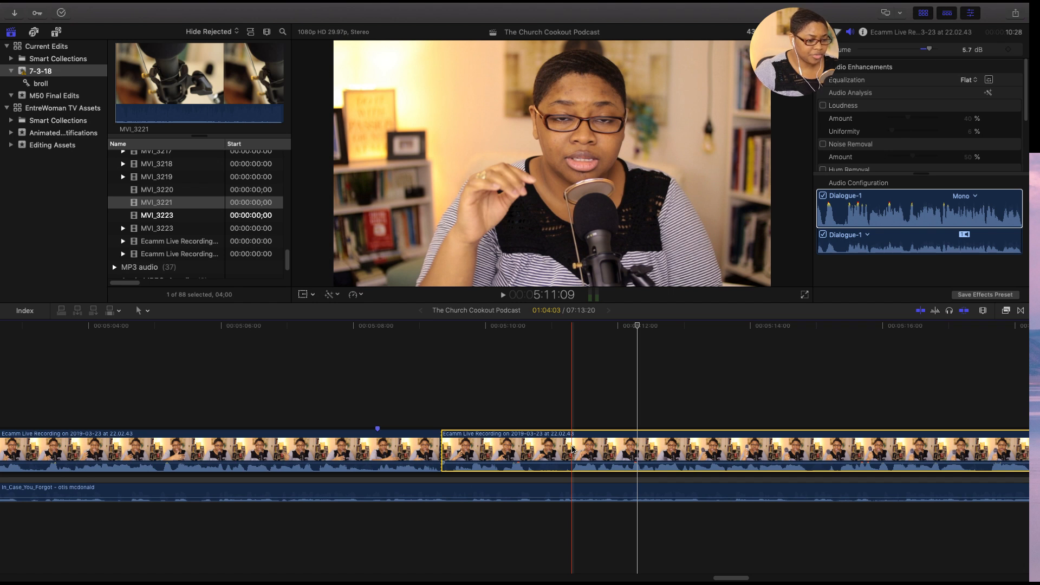
key(super+b)
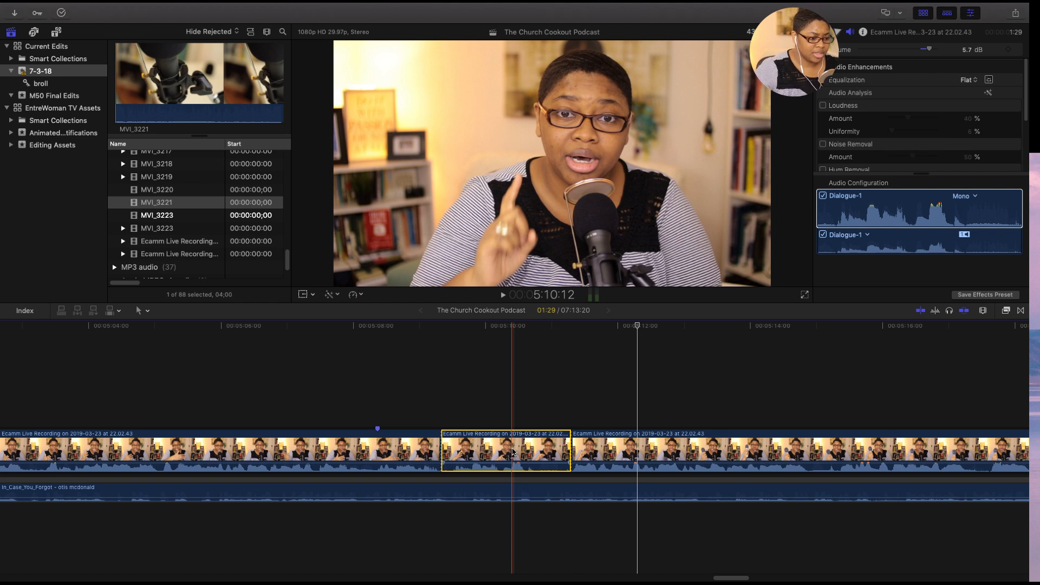
key(Delete)
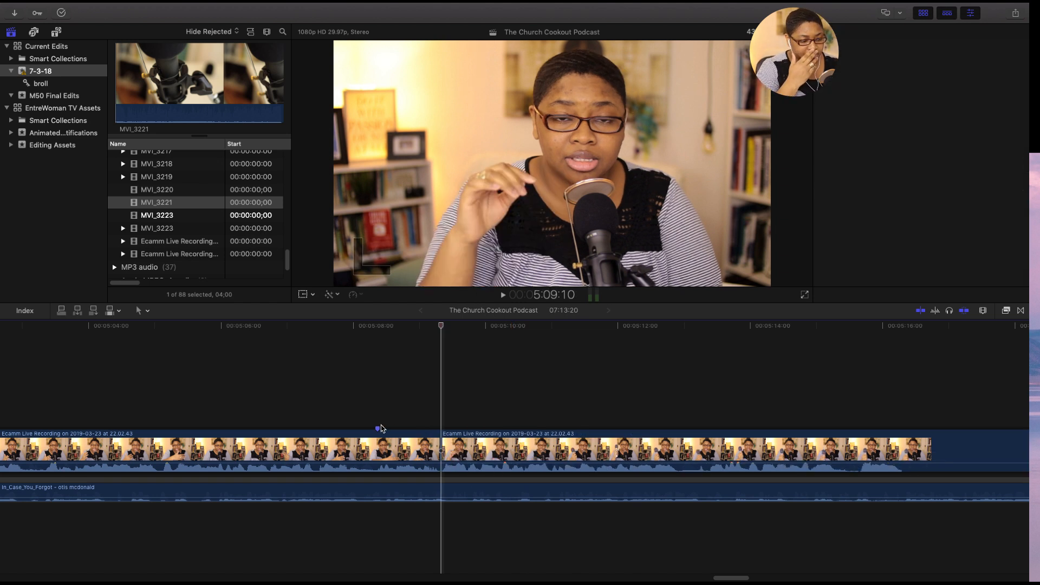
- Play back the speech across the edit at 5:09:10, starting from 5:05:10 and again from about 5:06:22
click(381, 428)
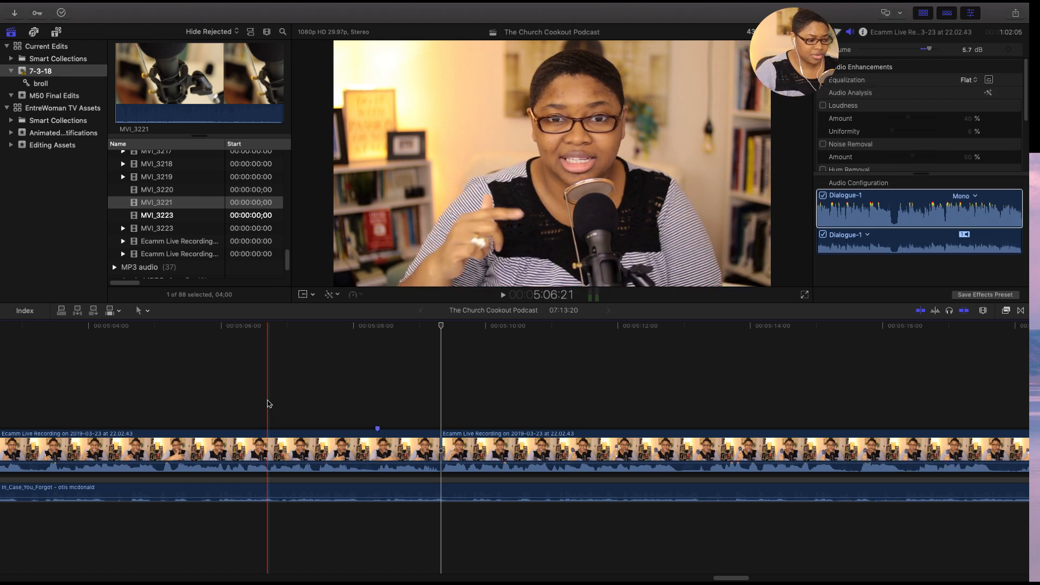
click(179, 388)
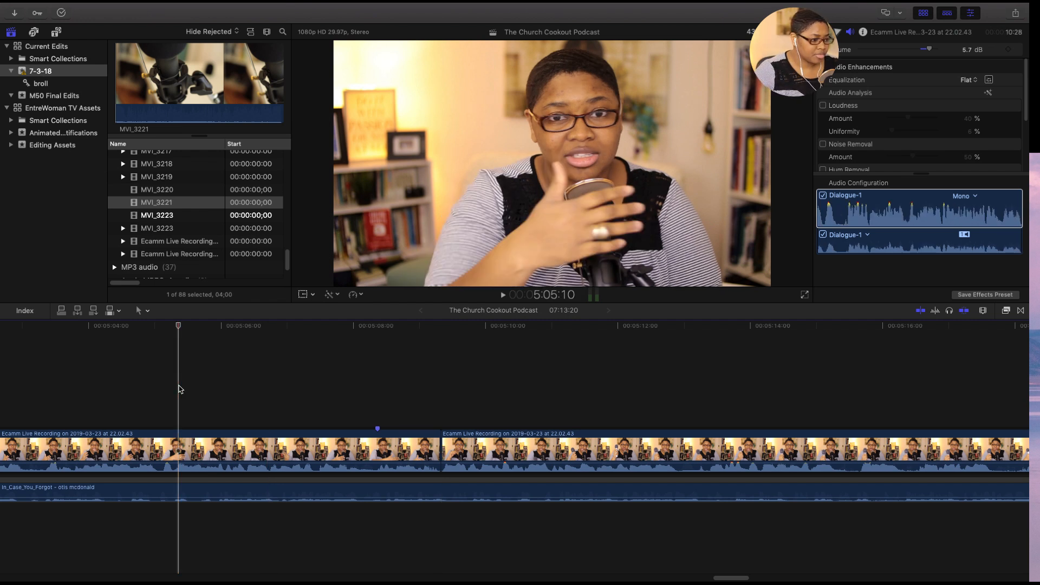
key(space)
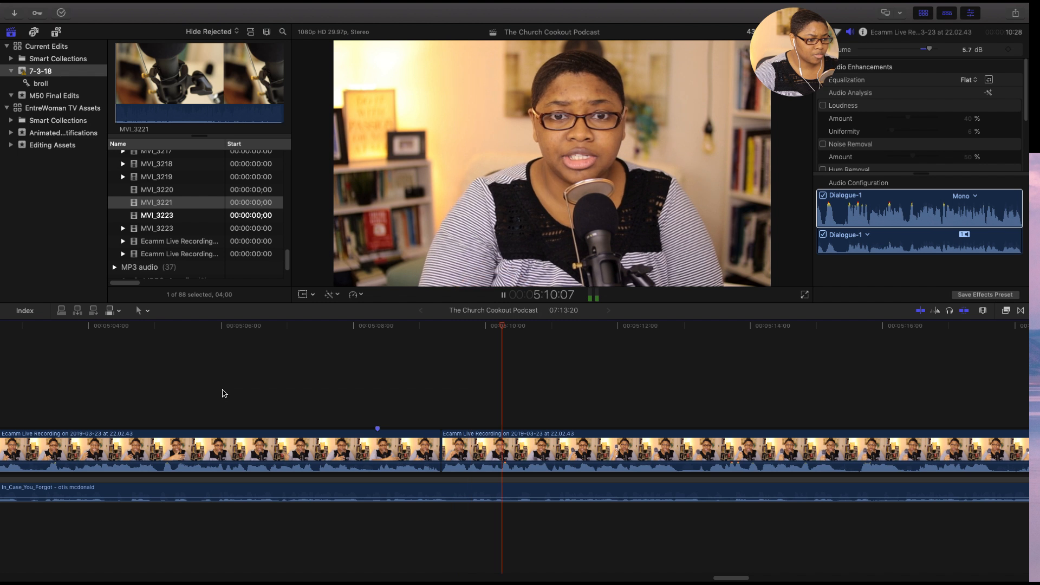
key(space)
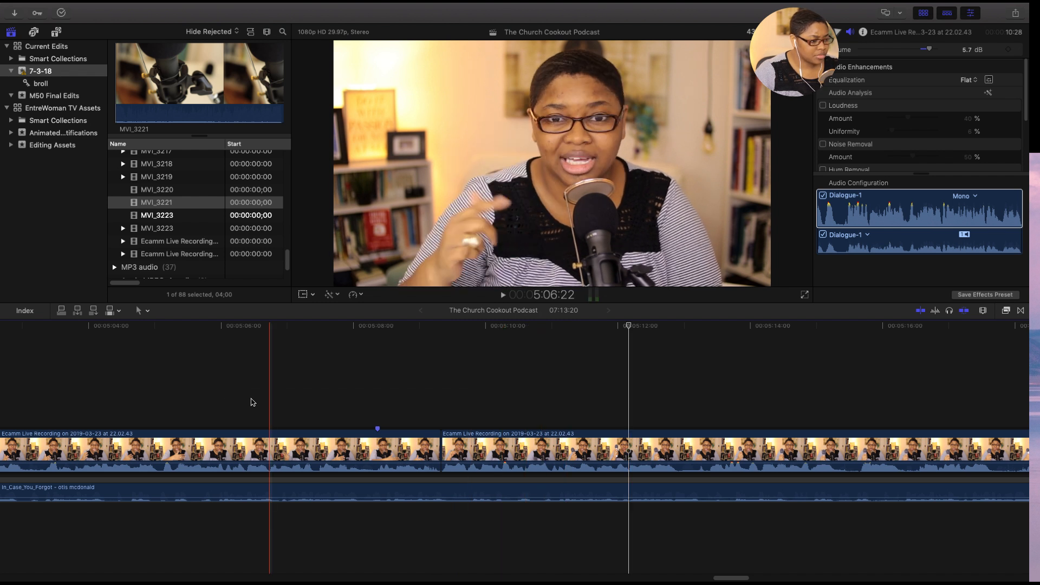
key(space)
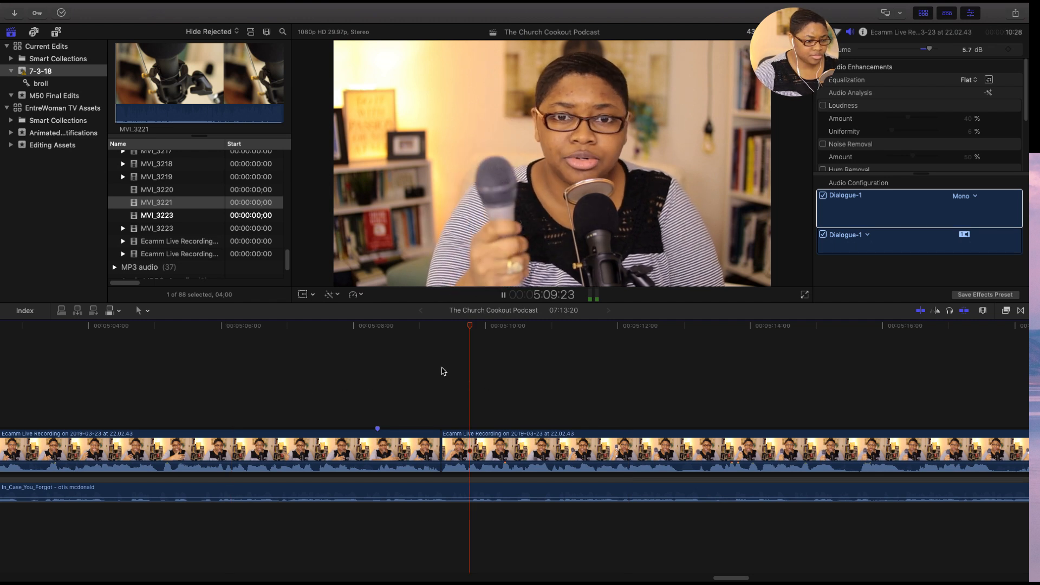
key(space)
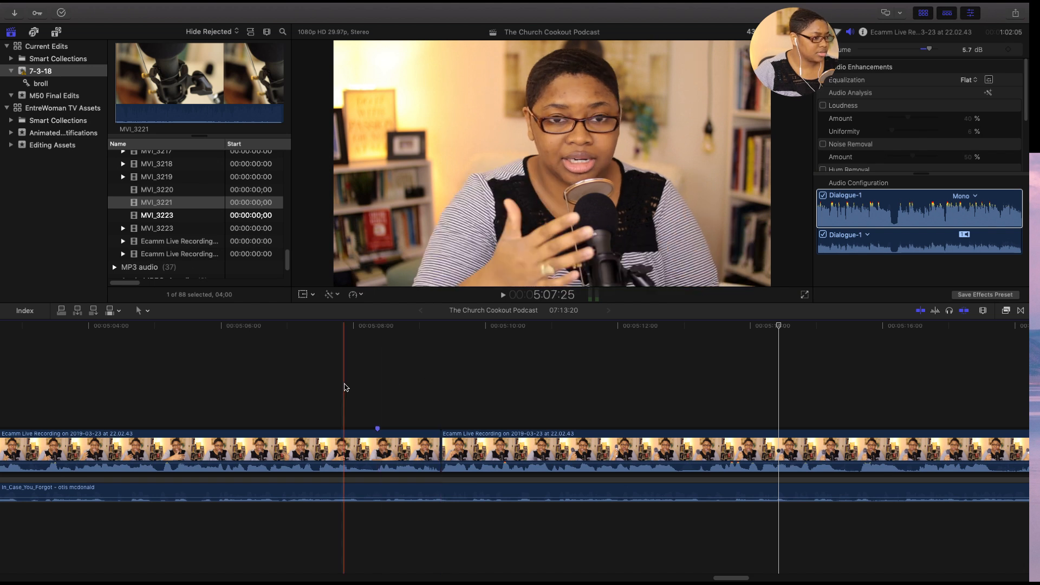
- Place the microphone clip MVI_3223 above the main recording from about 5:06:18 and mute its audio
click(157, 216)
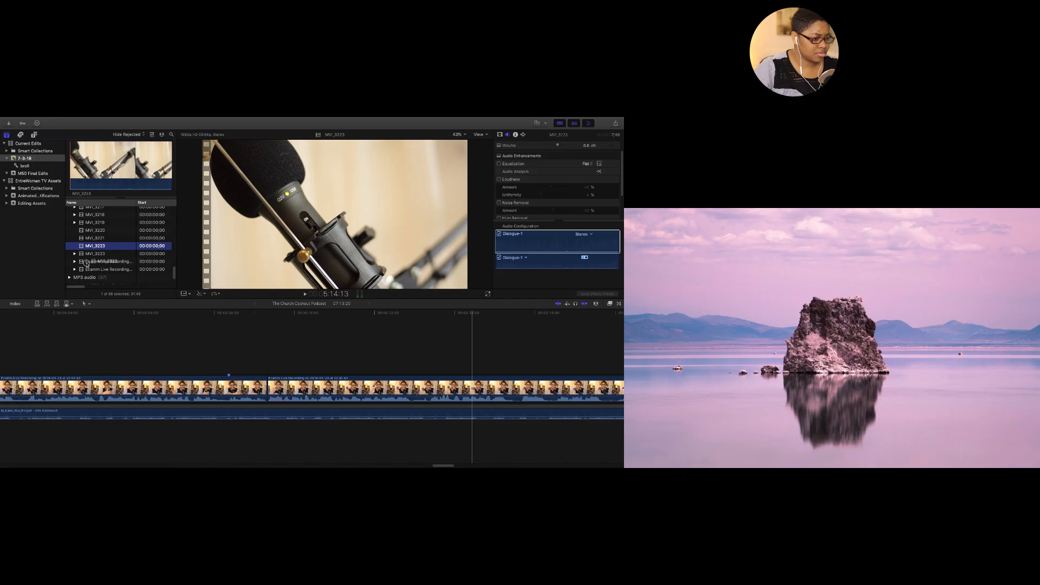
drag(120, 222, 270, 403)
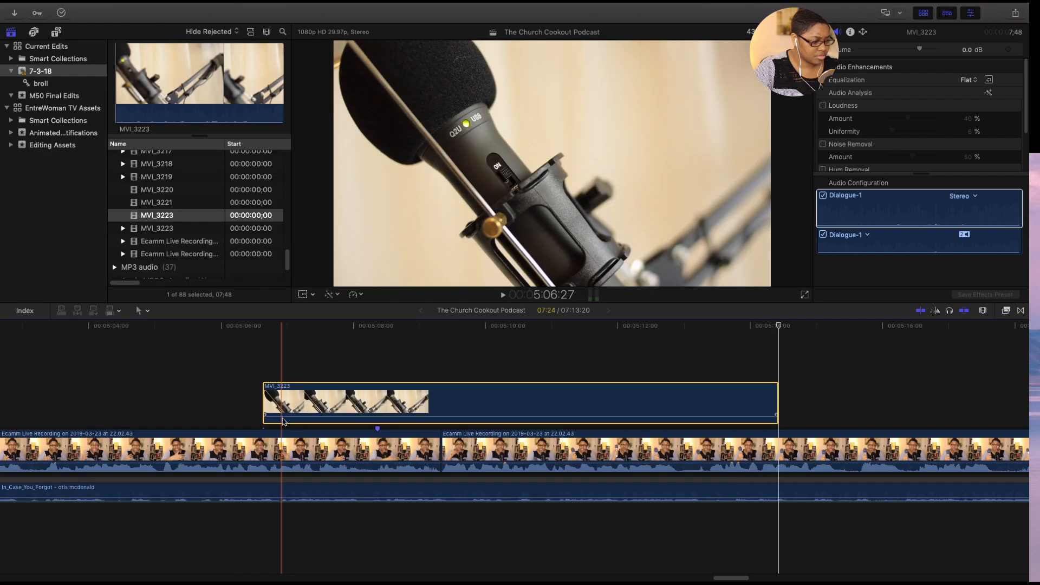
mouse_move(287, 416)
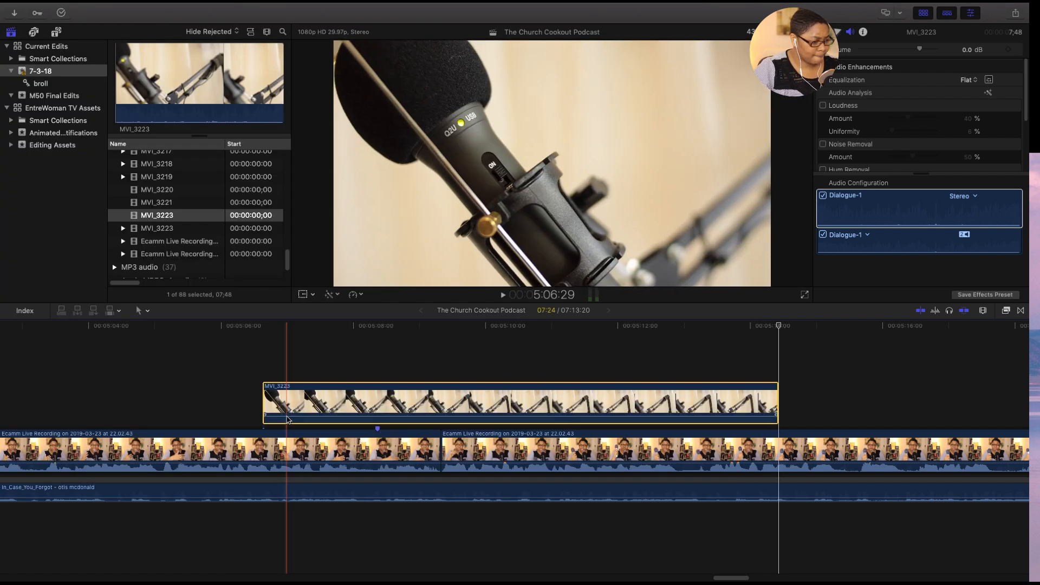
drag(287, 416, 298, 422)
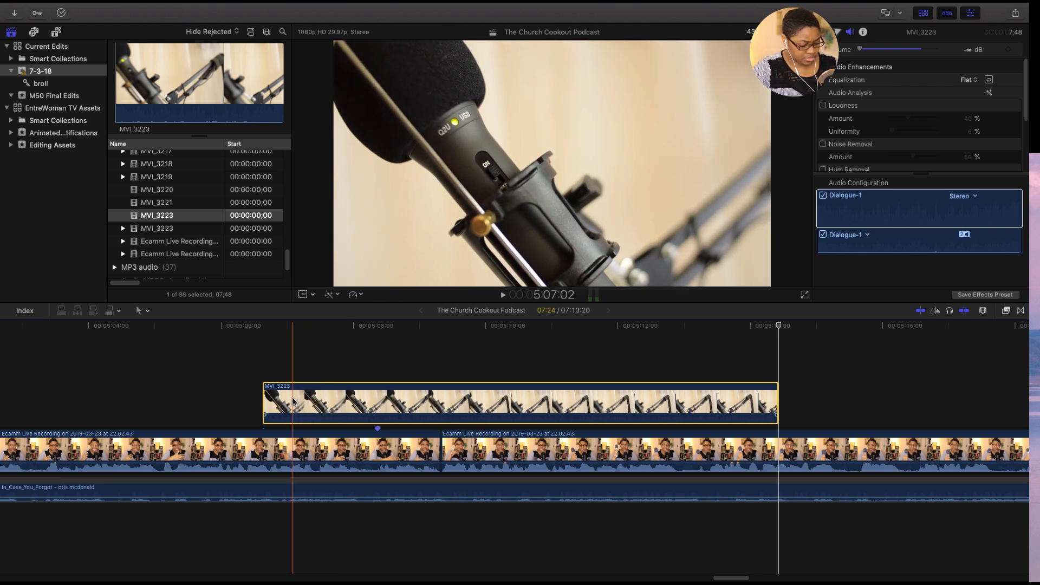
- Cut the MVI_3223 overlay at about 5:07:02, delete its short opening piece and play back the section
key(super+b)
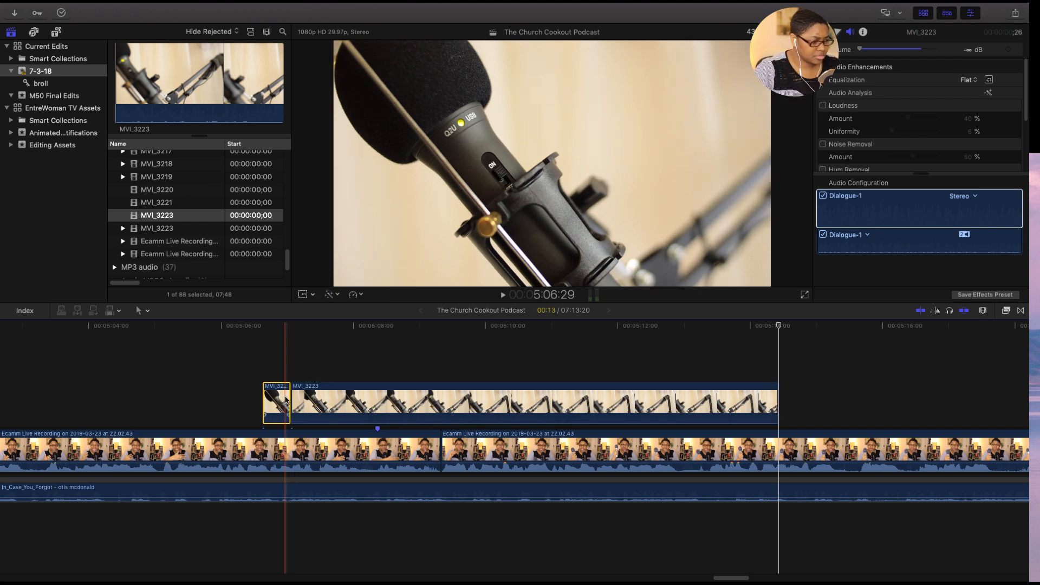
key(Delete)
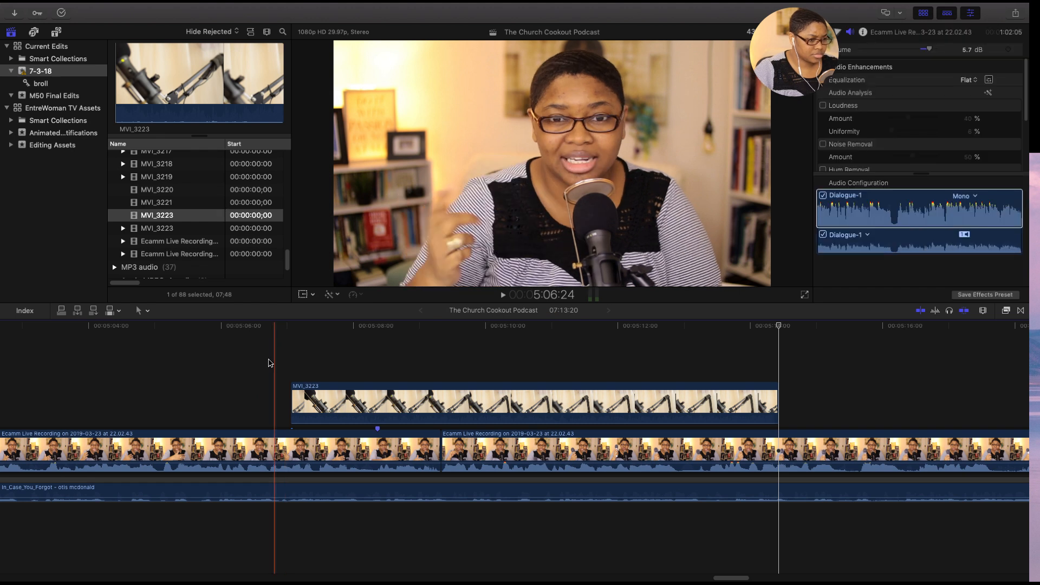
key(space)
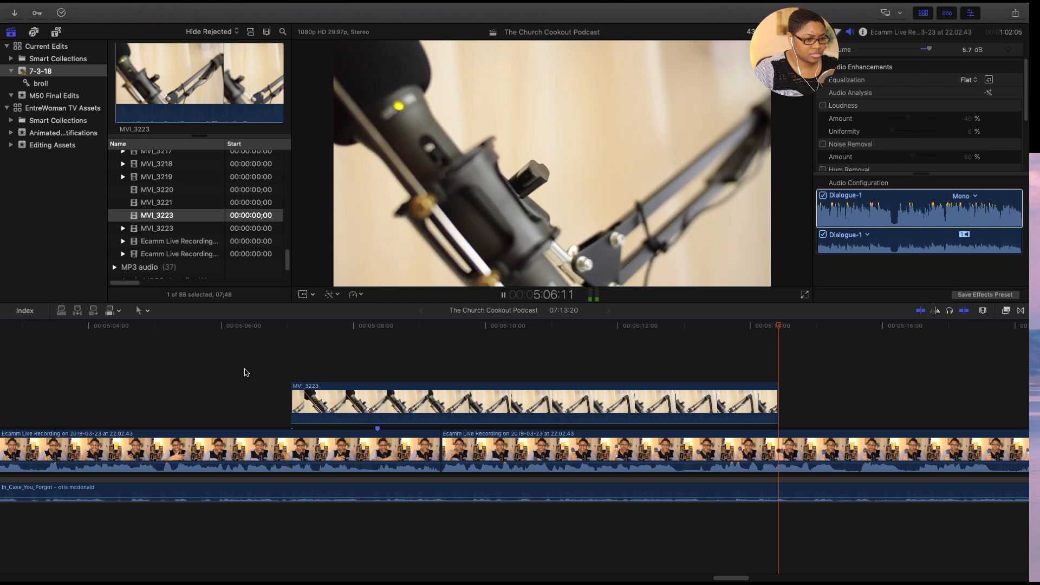
key(space)
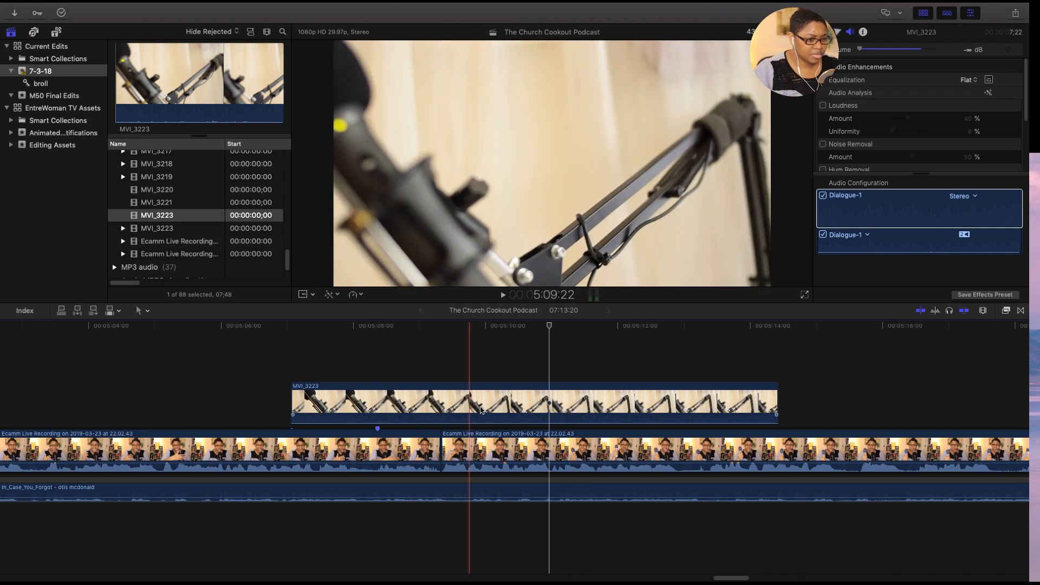
- Cut the MVI_3223 overlay at 5:10:14 and delete the part after the cut
click(518, 410)
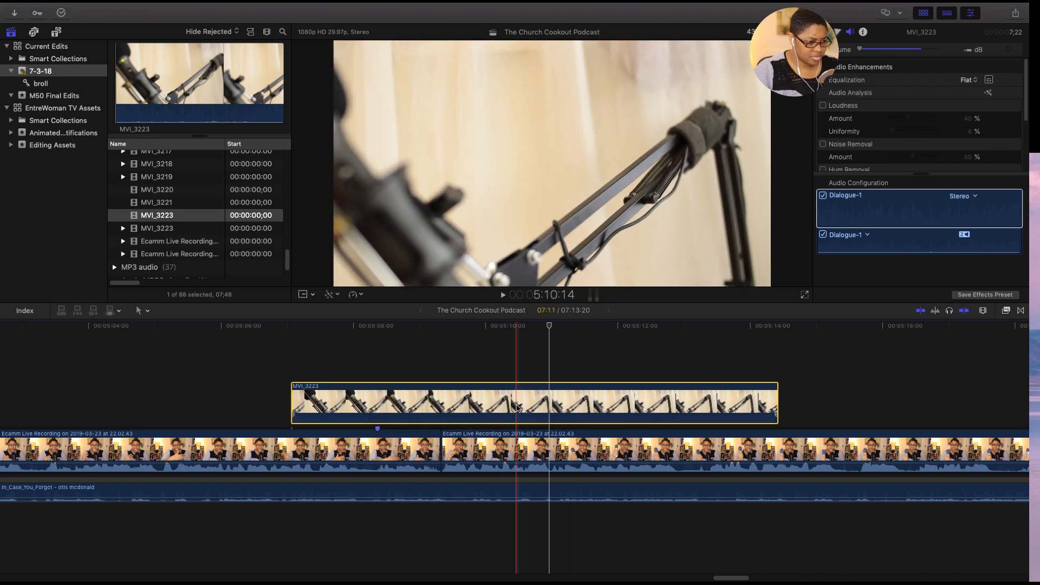
key(super+b)
click(545, 404)
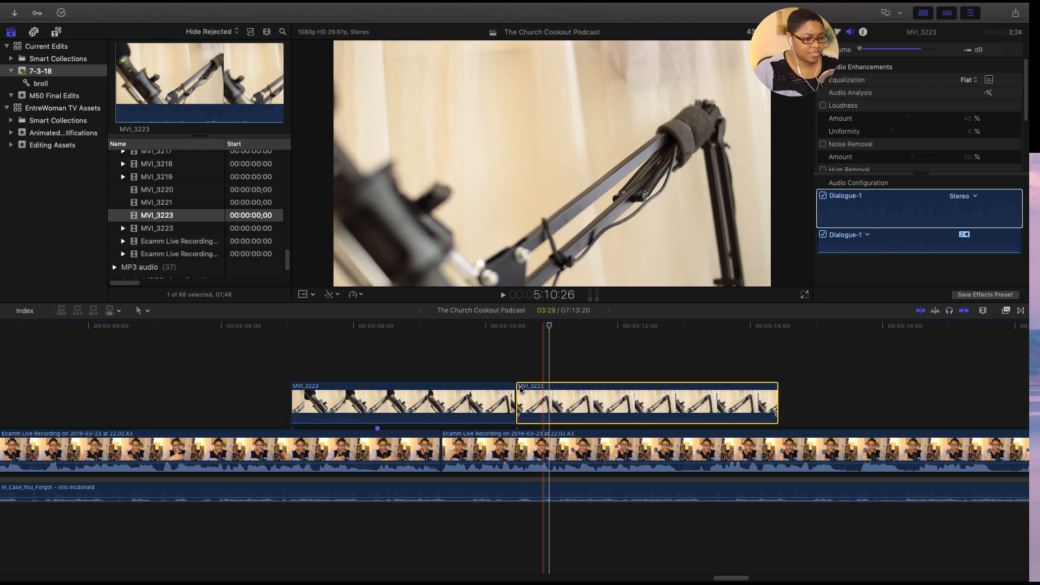
key(Delete)
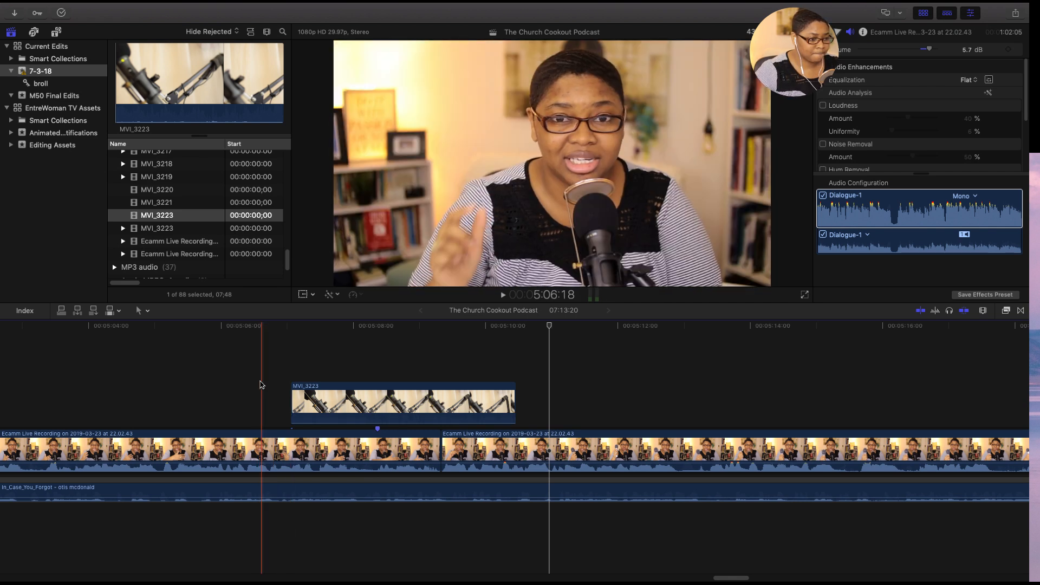
- Review the overlay's ending, shorten MVI_3223 by cutting it at 5:10:04 and deleting the remainder, and play the section back
key(space)
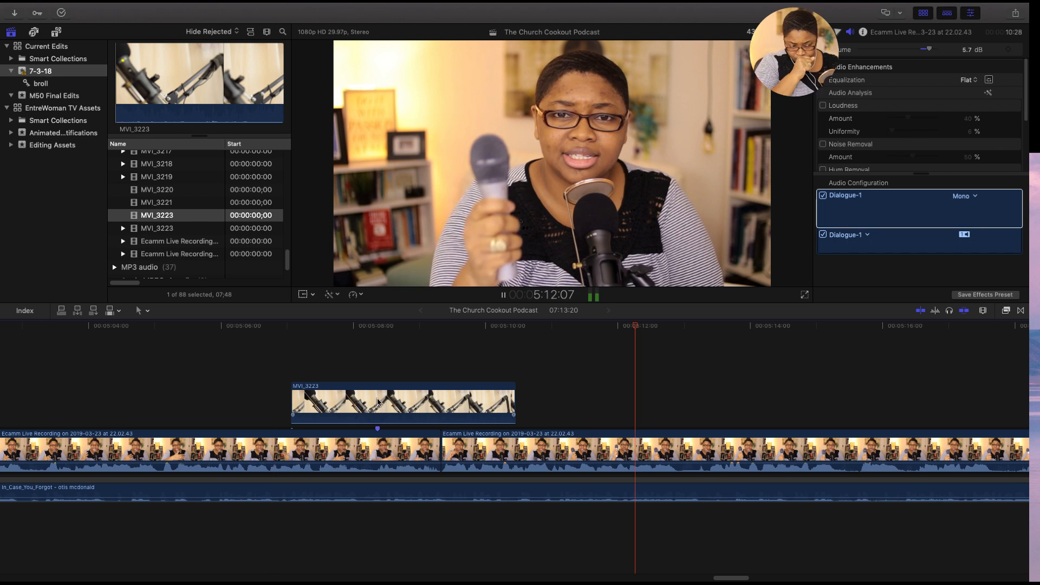
key(space)
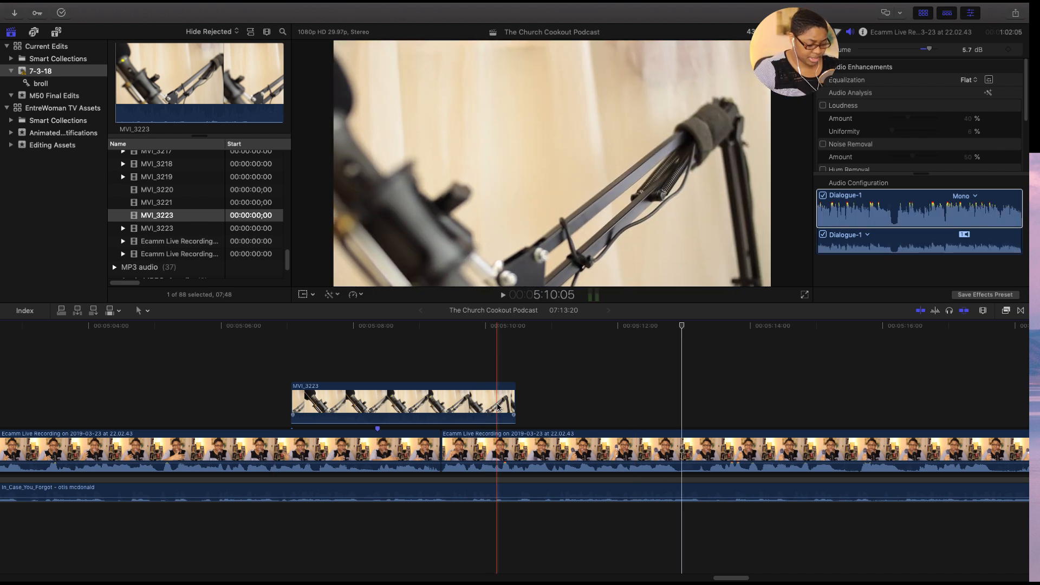
click(496, 407)
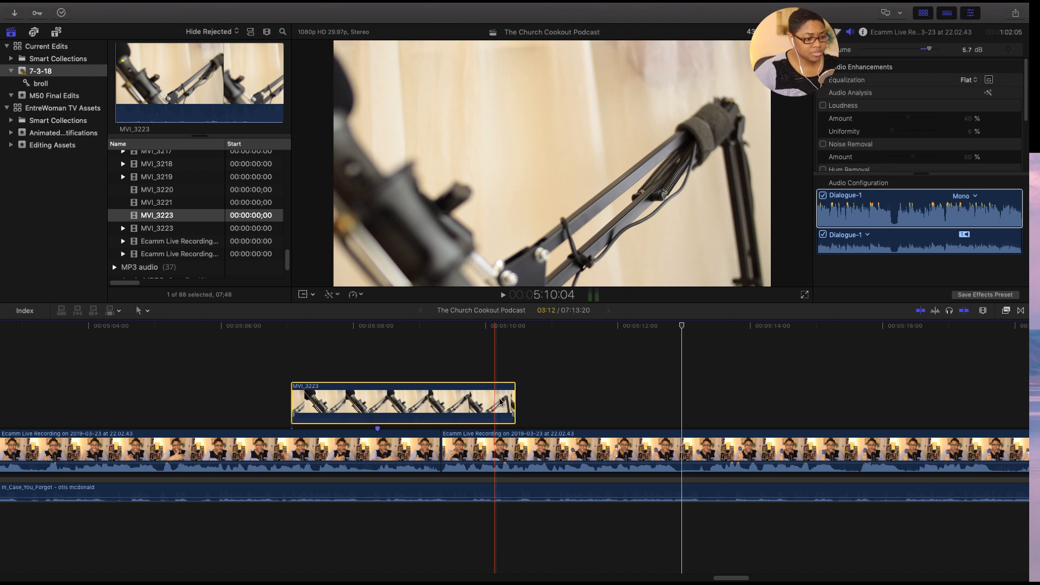
key(super+b)
click(502, 402)
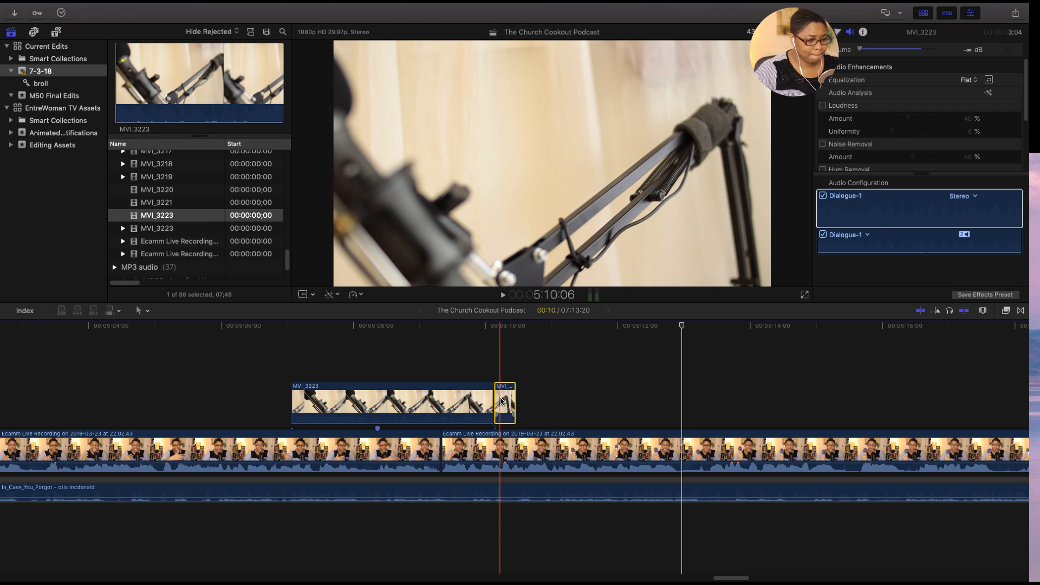
key(Delete)
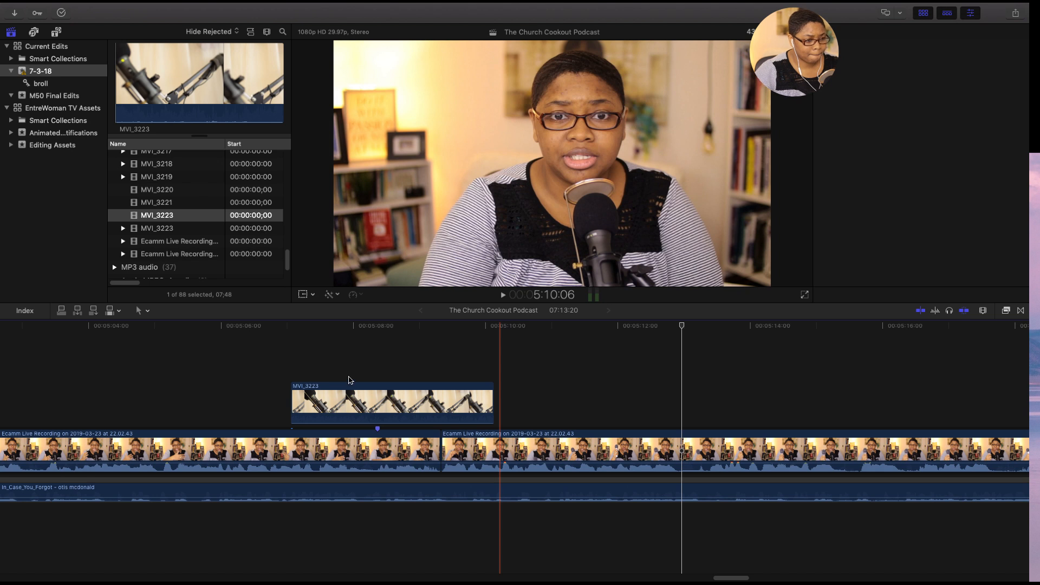
key(space)
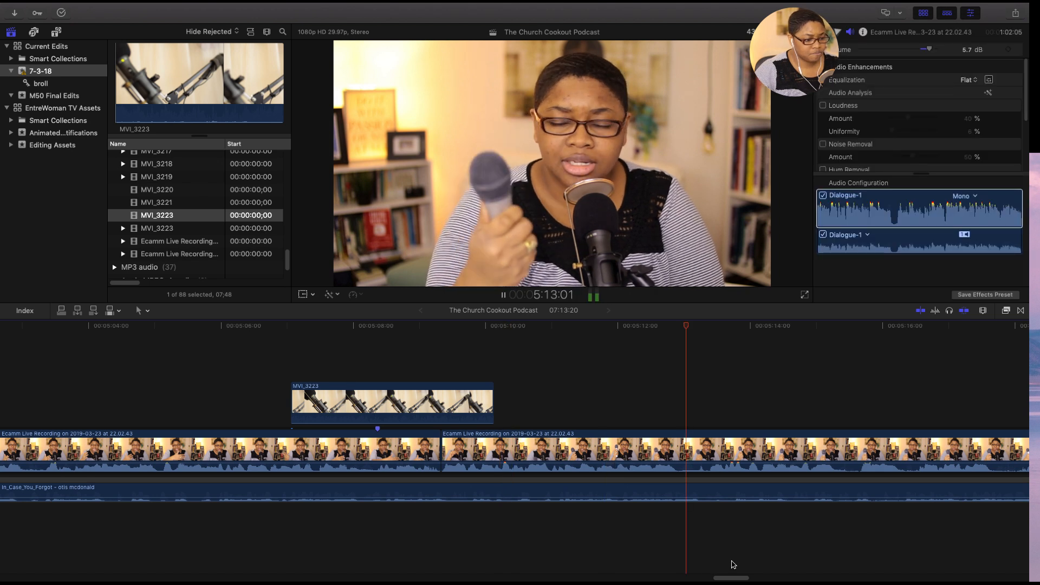
- Play back the main recording after the MVI_3223 overlay, reviewing the speech from about 5:13 to 5:25 for slips
drag(736, 580, 755, 580)
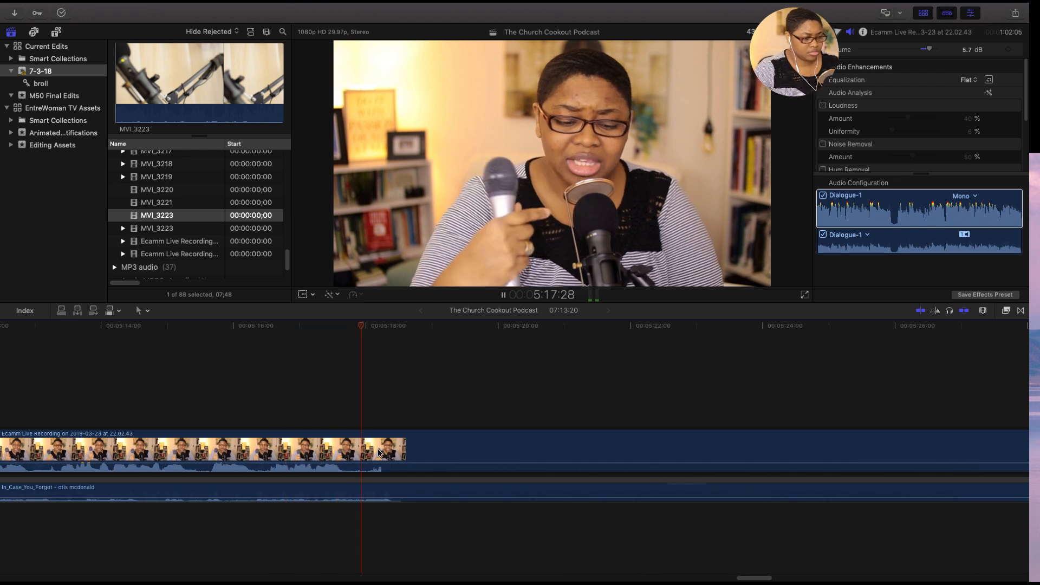
key(super+minus)
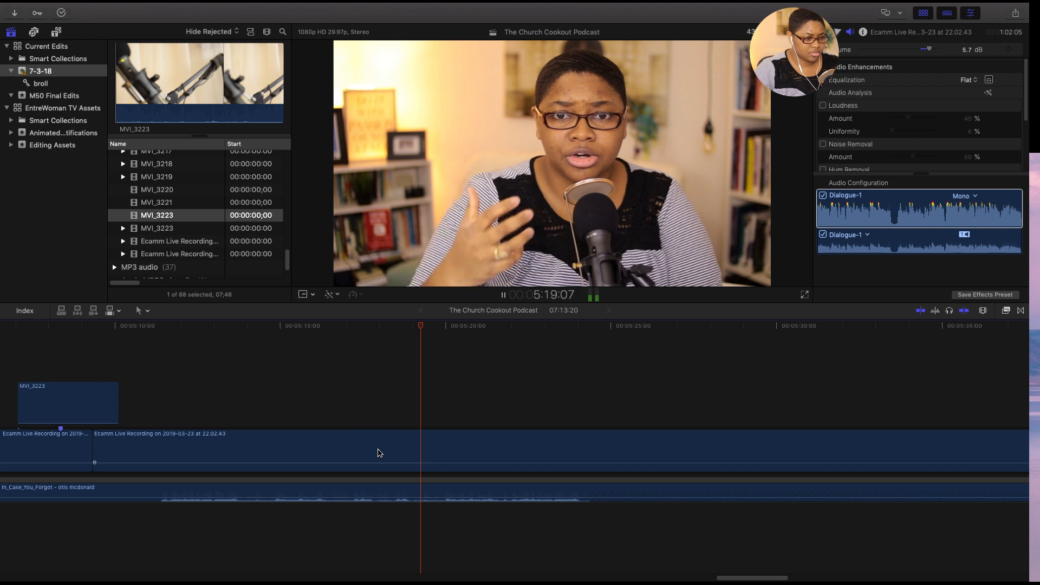
drag(772, 578, 785, 579)
key(space)
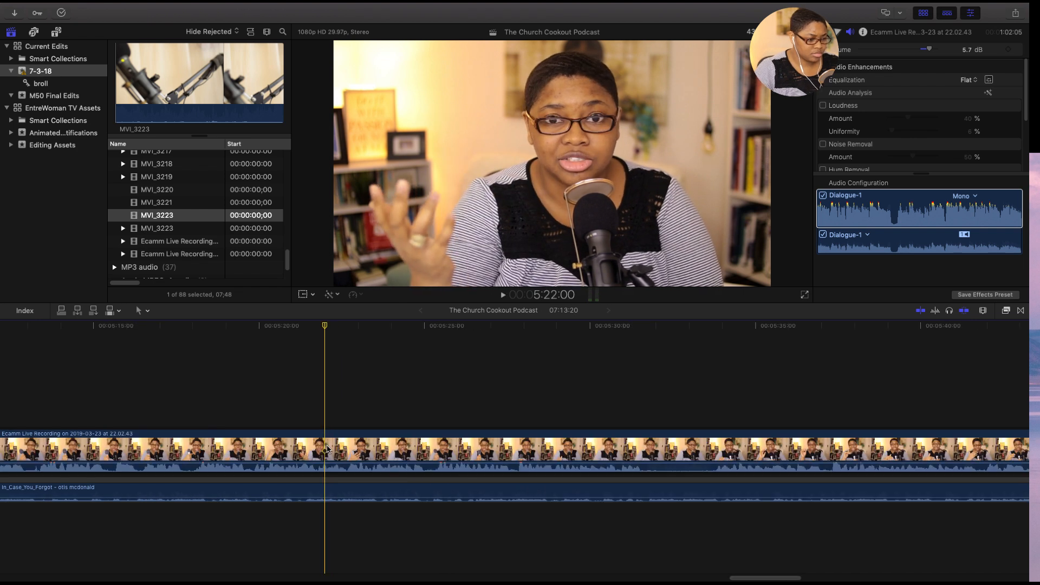
key(space)
key(space)
key(space)
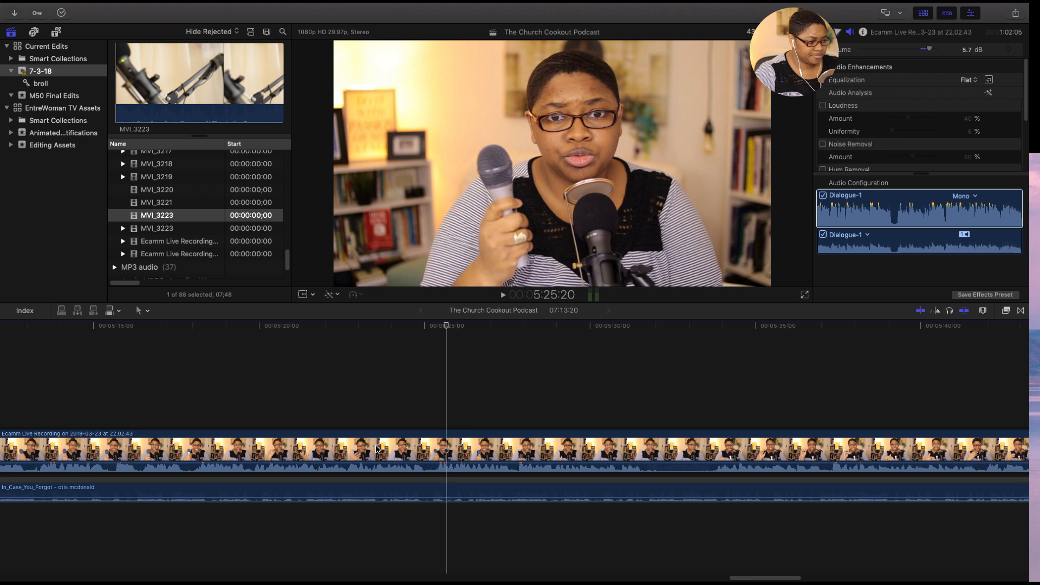
click(190, 433)
key(space)
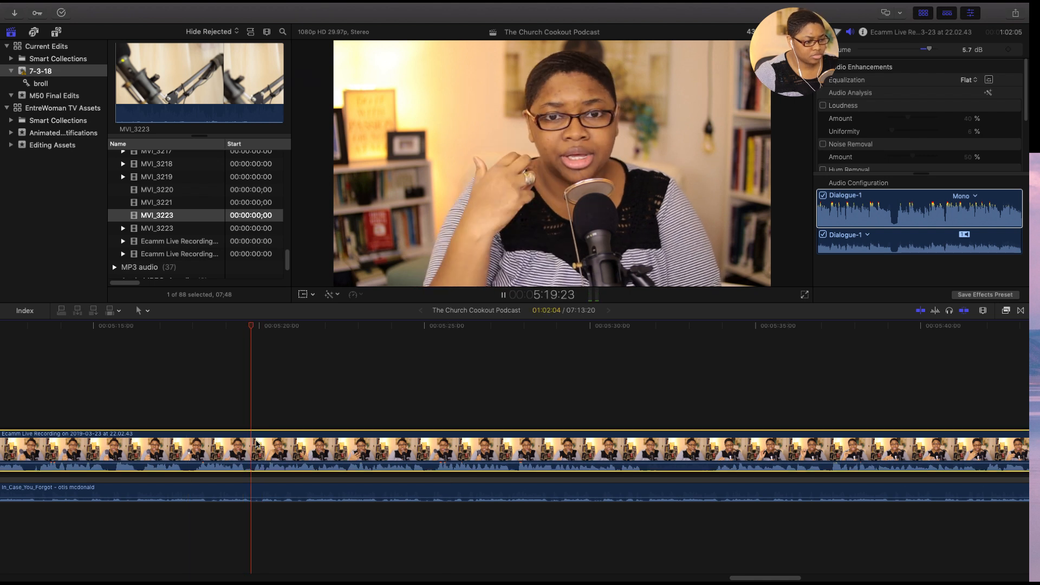
key(space)
click(379, 450)
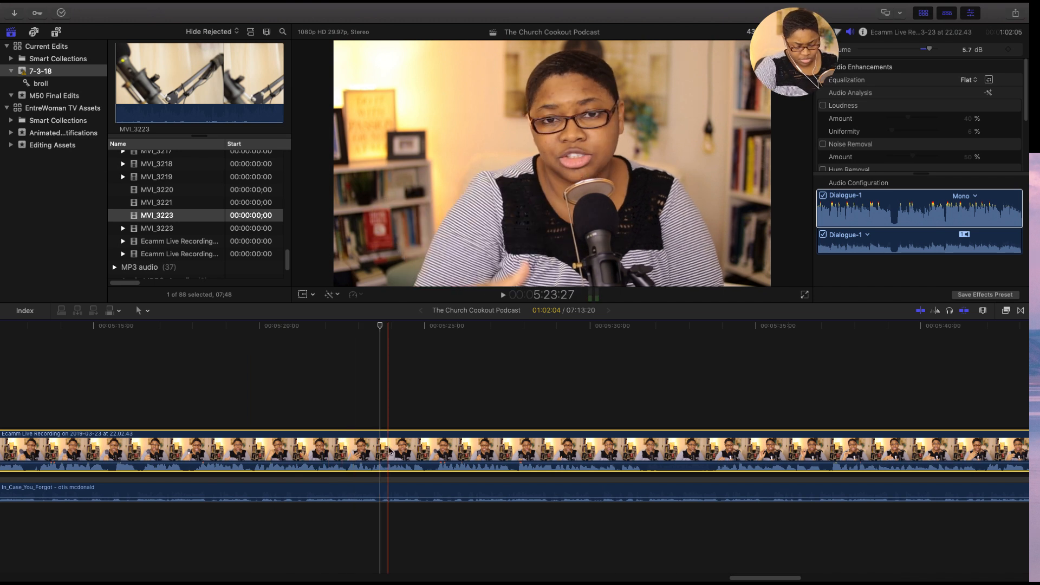
- Replay the speech from about 5:21:16 to locate the slip's start and cut the main recording at 5:23:12
key(super+equal)
key(super+equal)
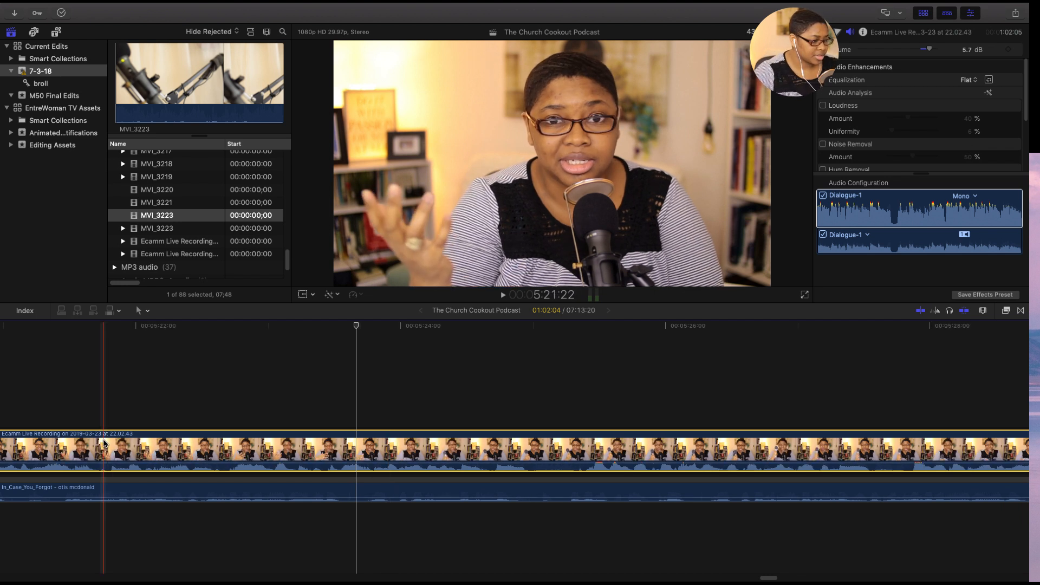
click(76, 405)
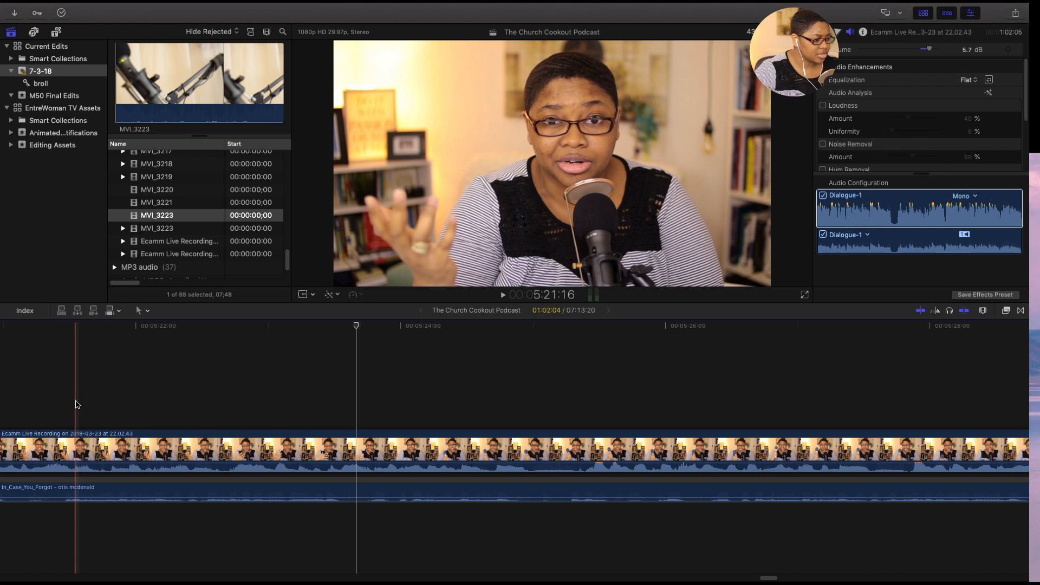
click(77, 437)
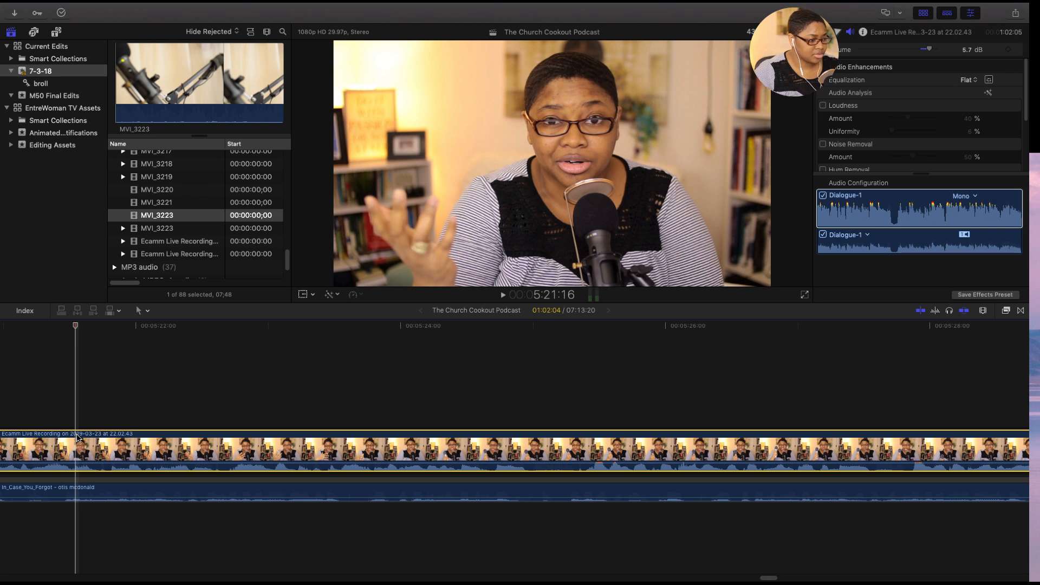
key(space)
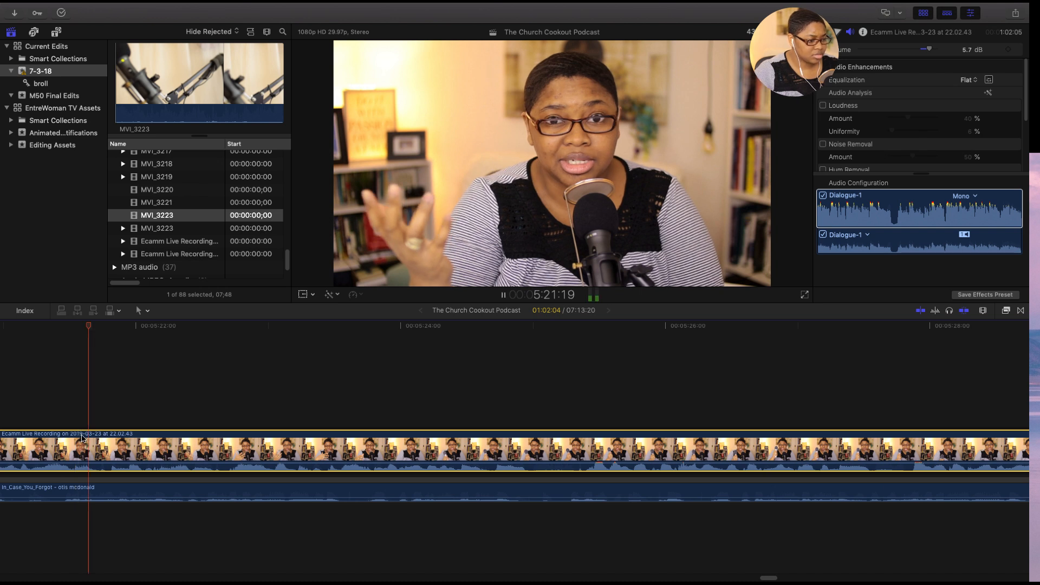
key(space)
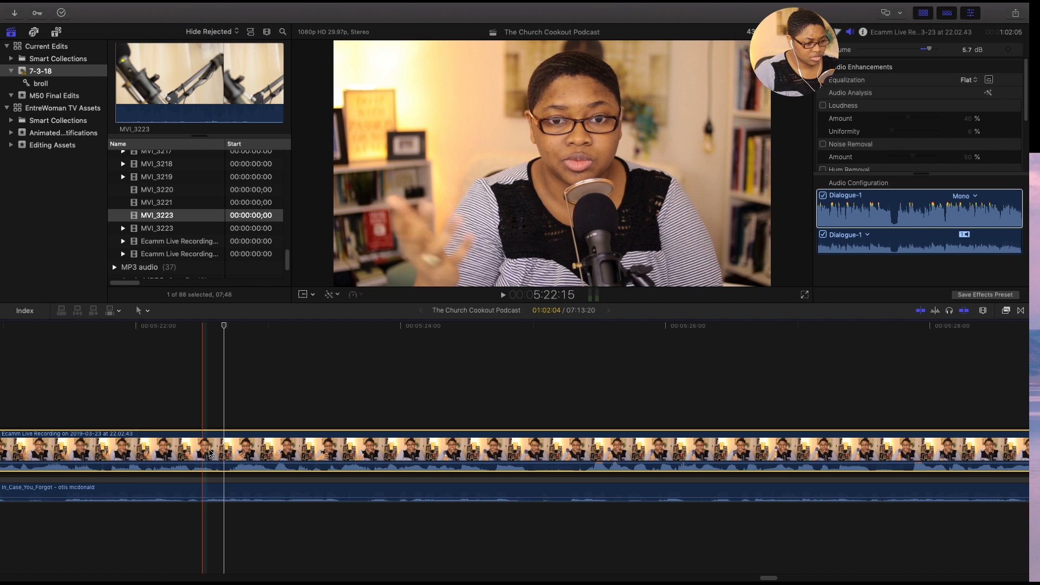
key(space)
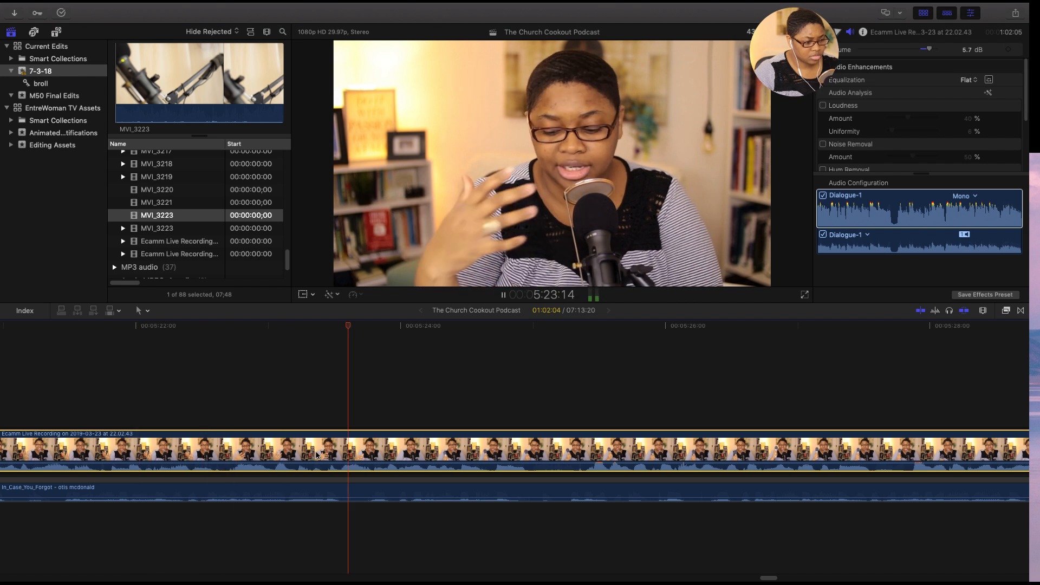
key(space)
key(space)
key(space)
key(space)
key(space)
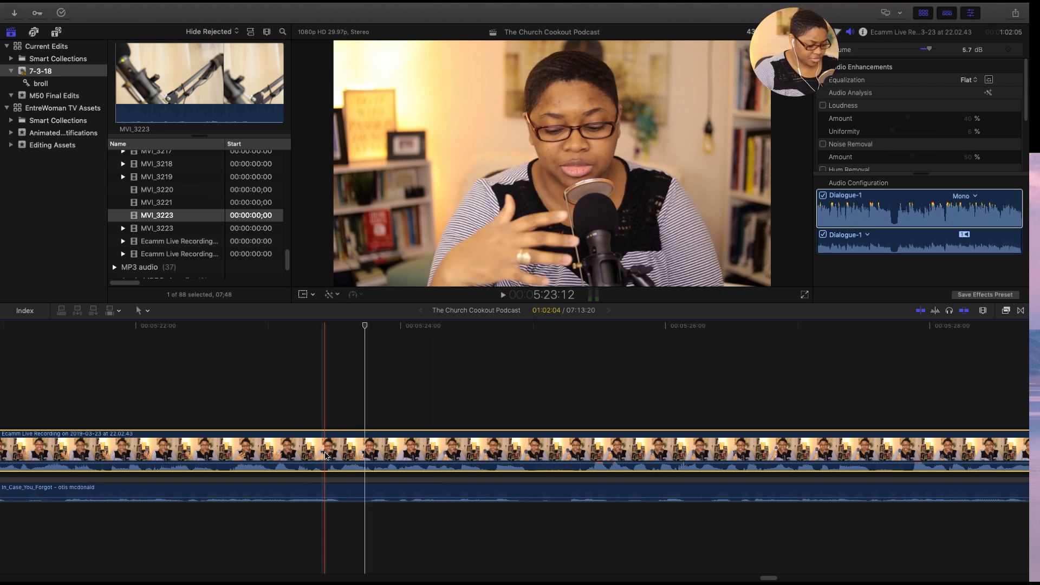
key(super+b)
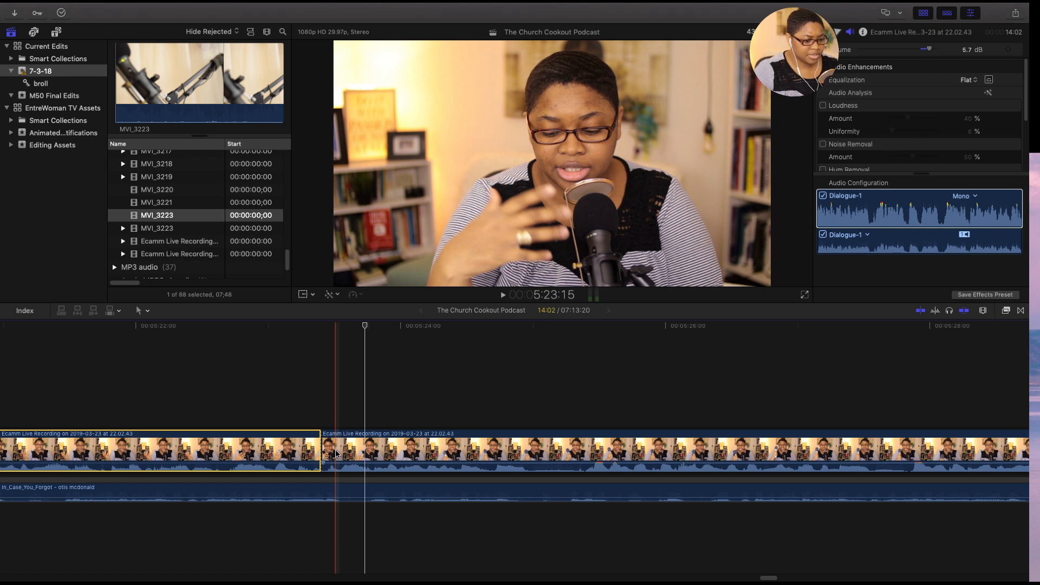
- Cut the main recording at 5:27:25 and delete the piece between 5:23:12 and that cut
key(super+minus)
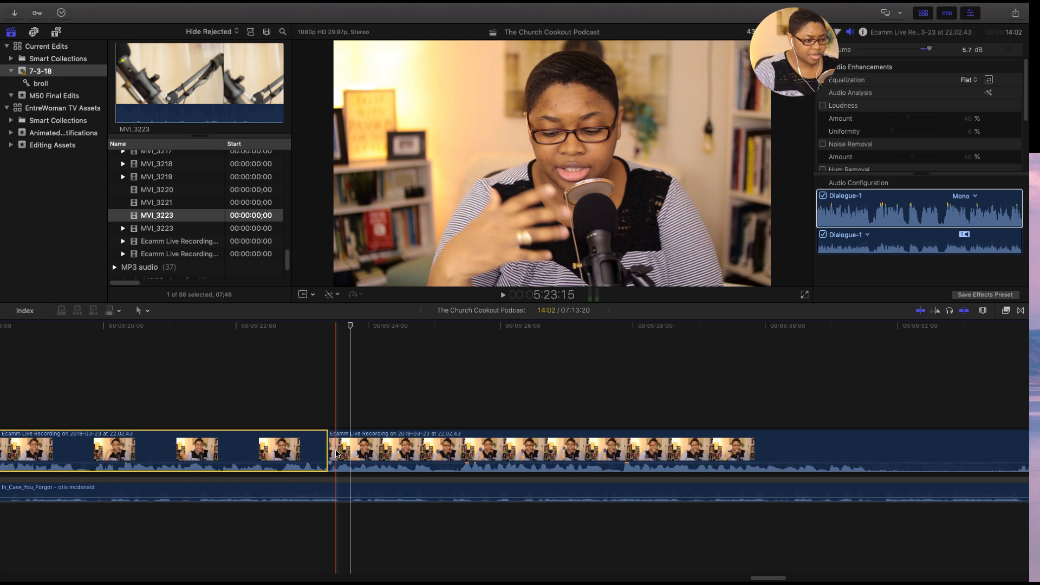
drag(773, 578, 776, 581)
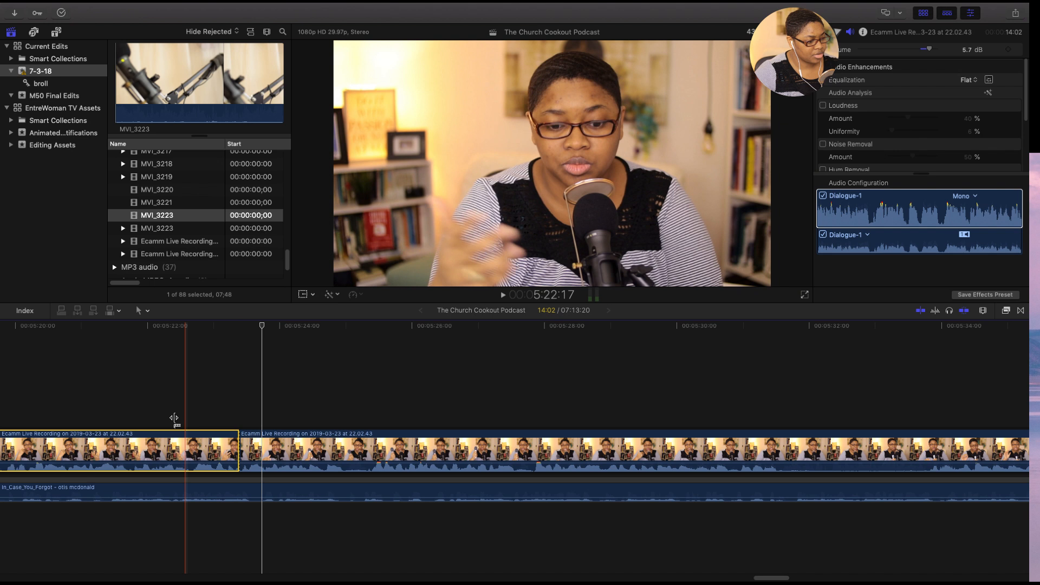
click(152, 437)
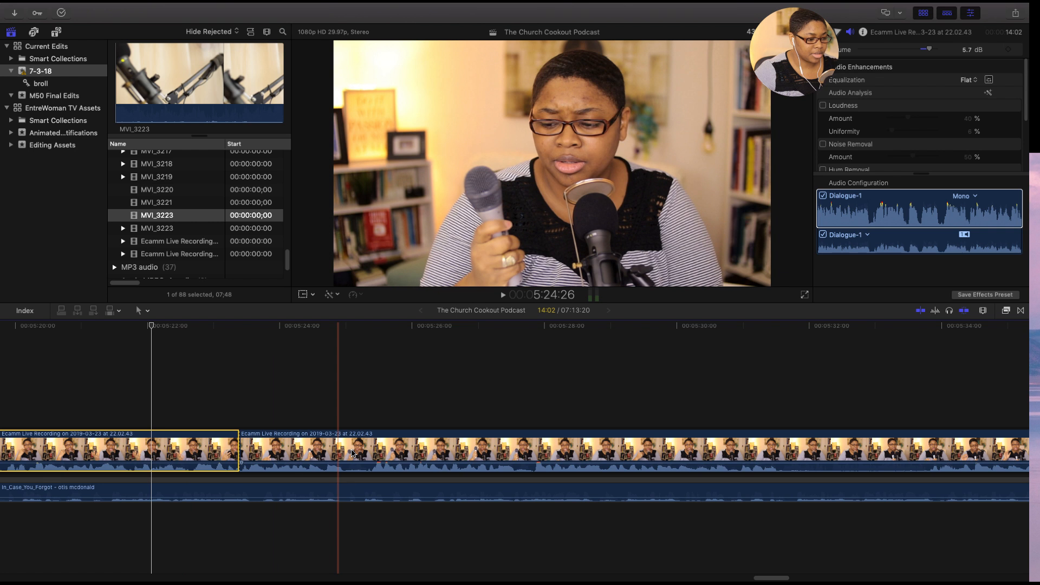
click(365, 452)
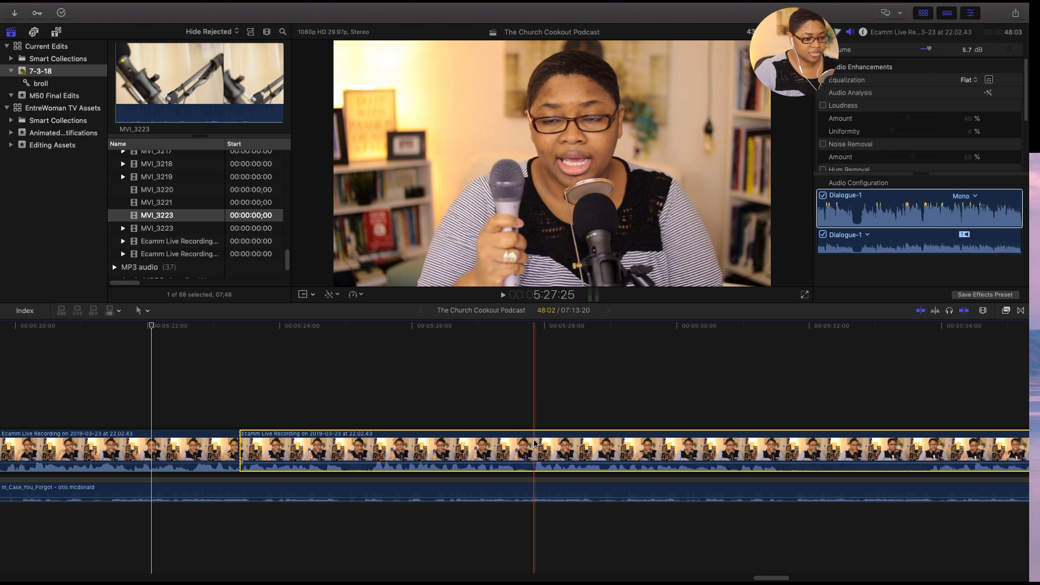
key(space)
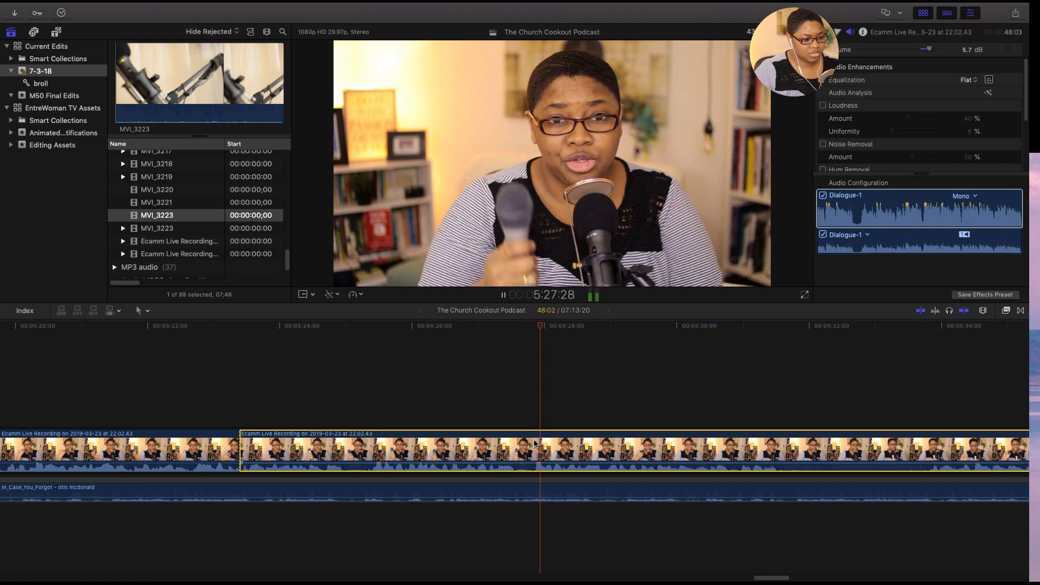
key(space)
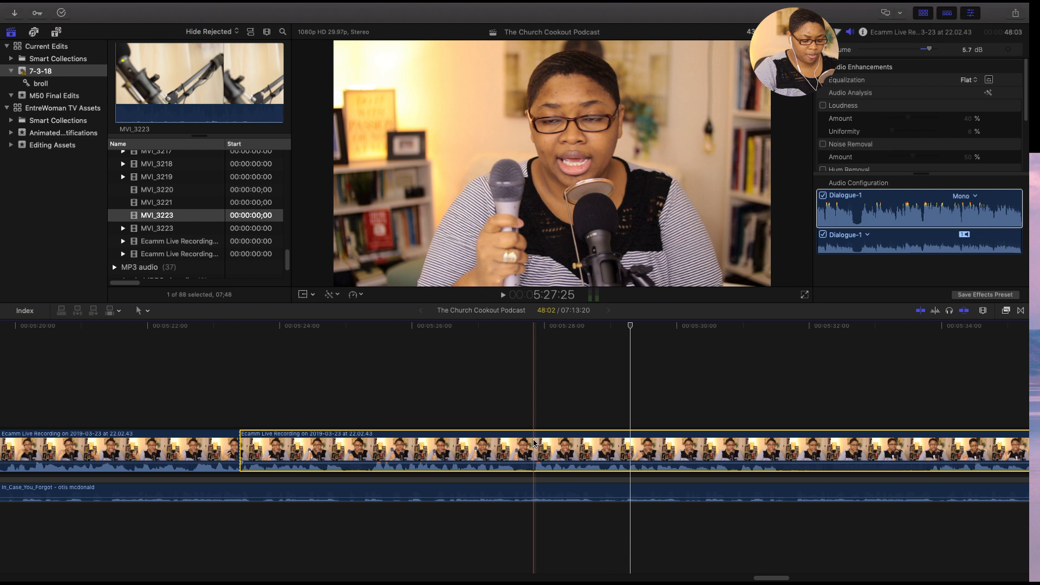
key(super+b)
key(BackSpace)
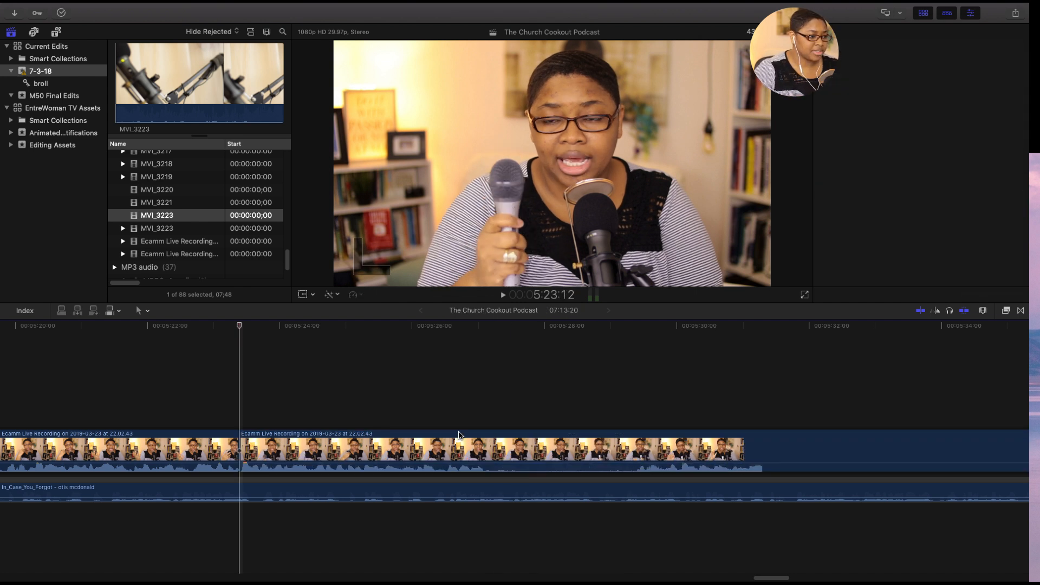
- Play back the join at 5:23:12, then cut the main recording at 5:27:12 and 5:29:12 and delete the pause between the cuts
click(205, 408)
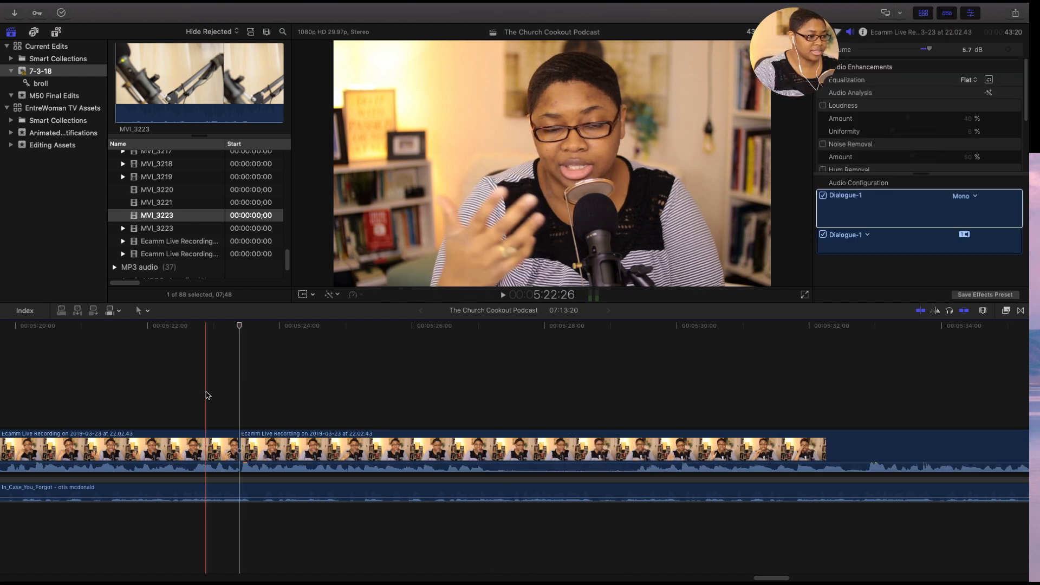
click(154, 387)
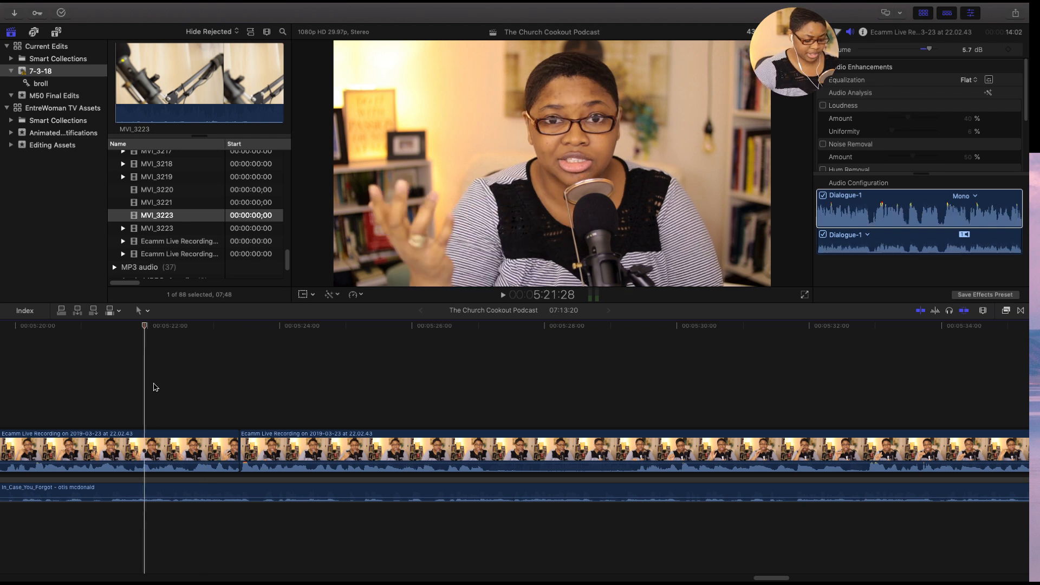
key(space)
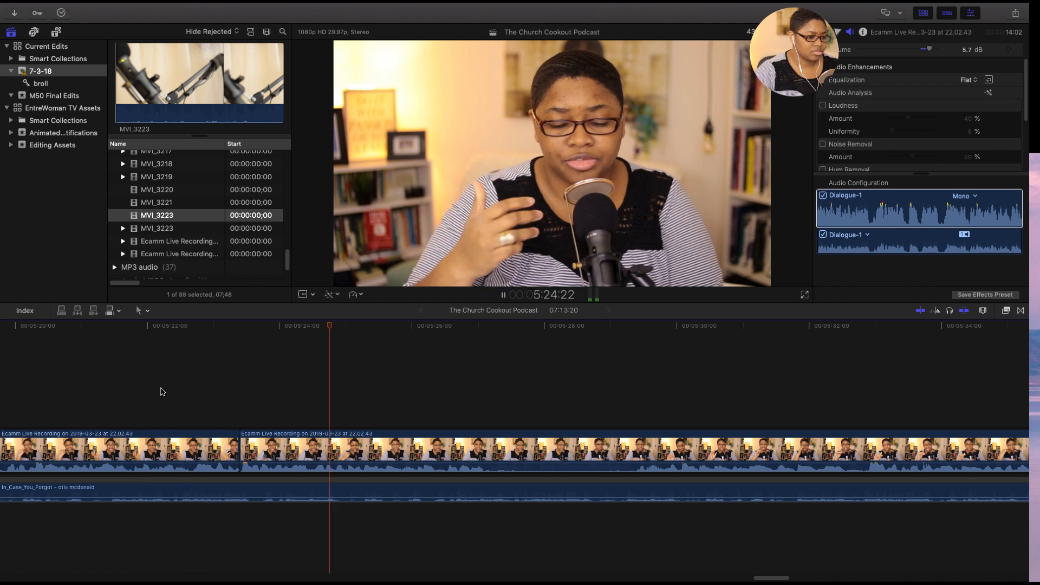
key(space)
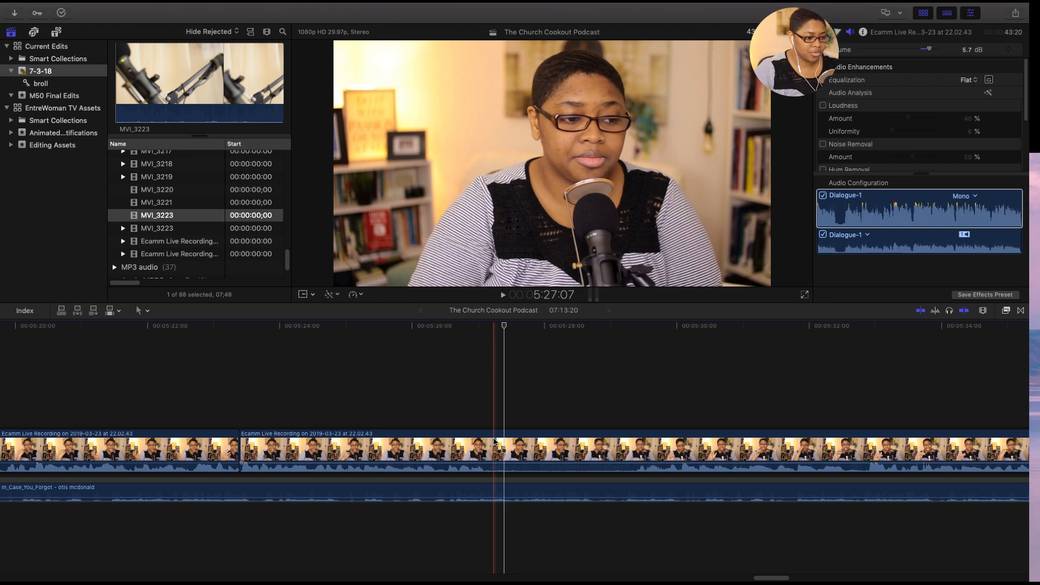
click(504, 441)
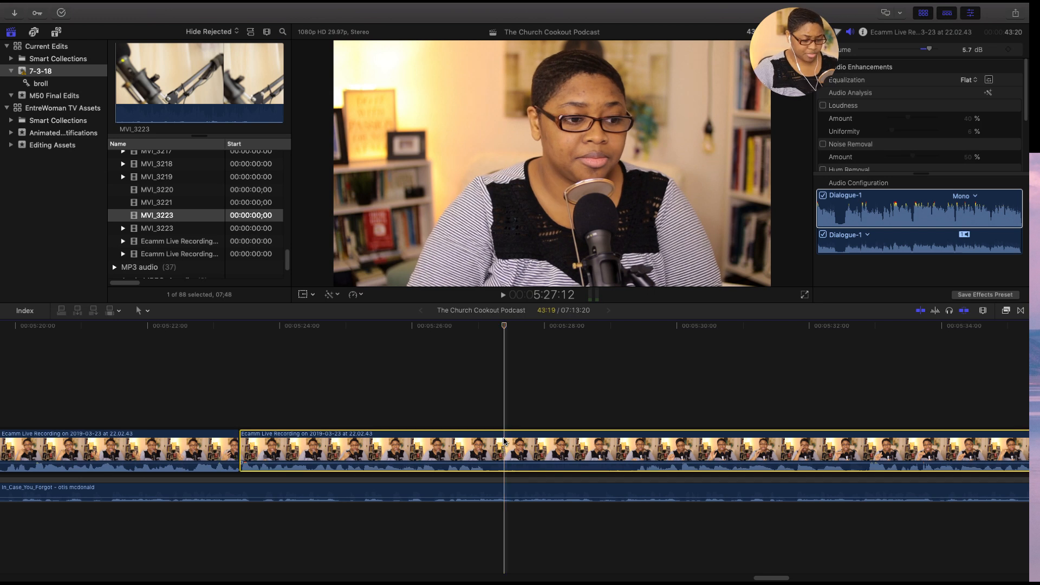
key(super+b)
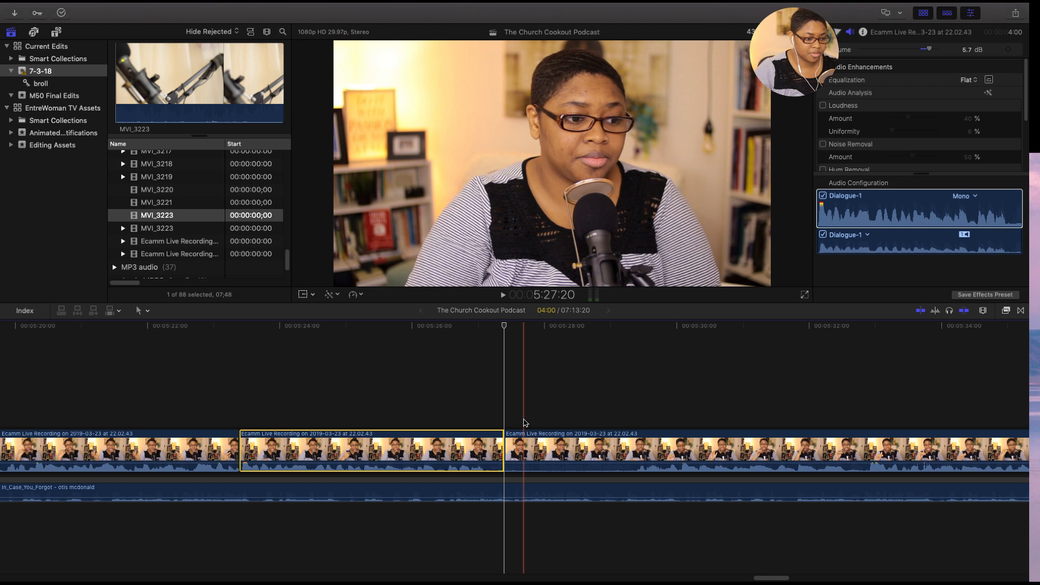
click(638, 455)
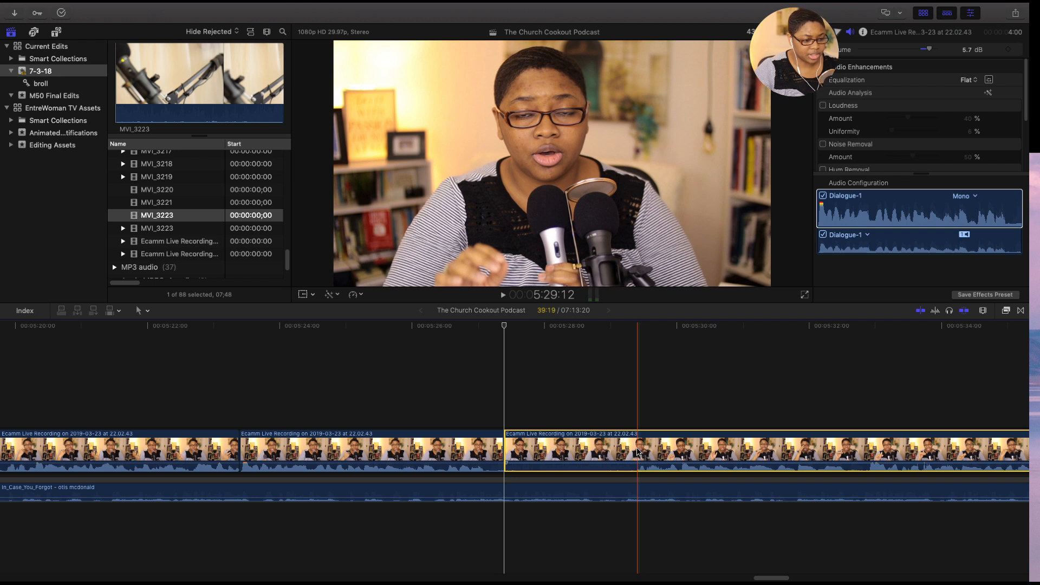
key(super+b)
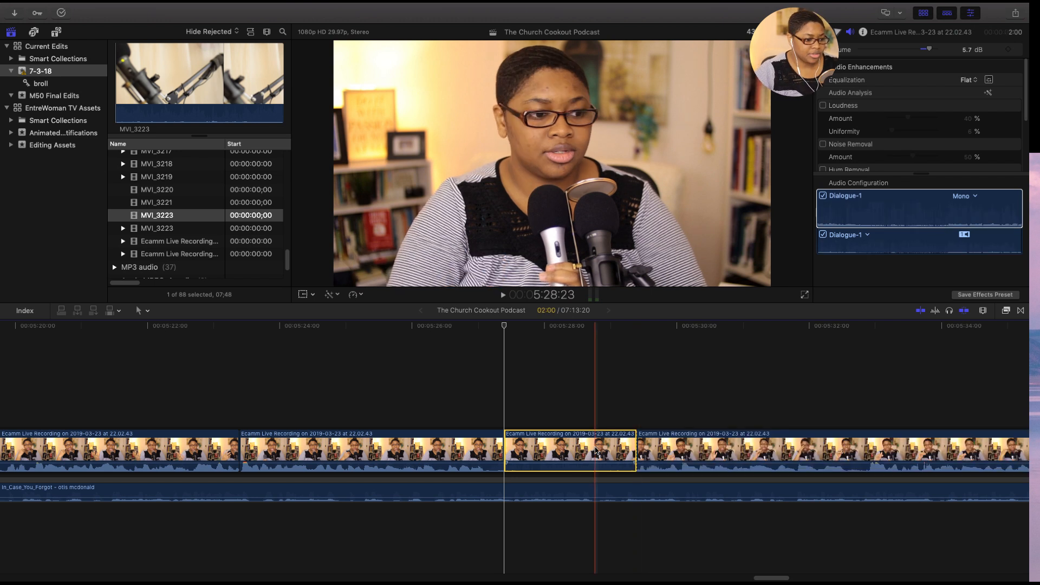
key(Delete)
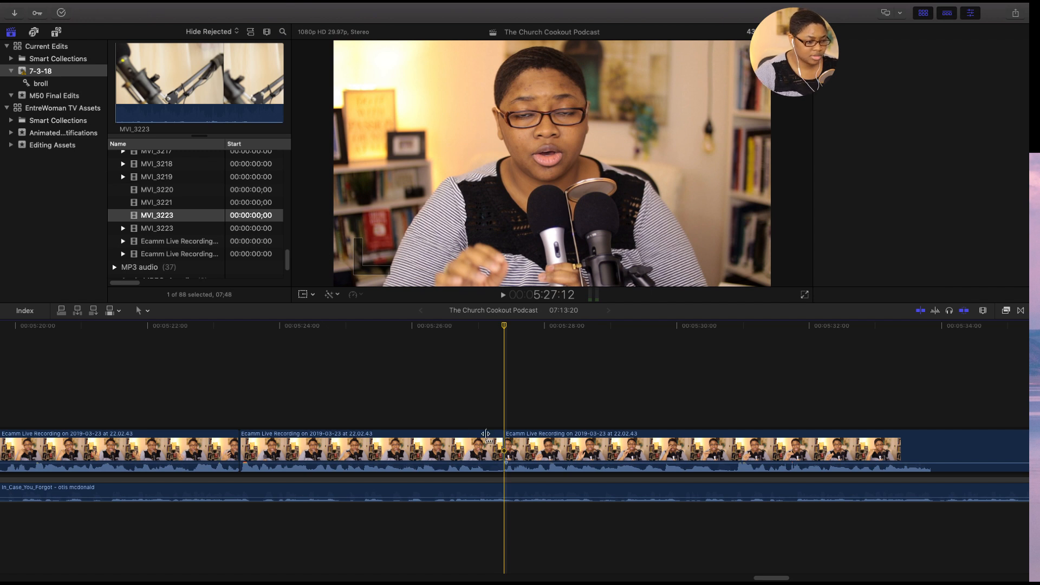
- Play back the main recording across the join at 5:27:12 to check the edit
click(486, 434)
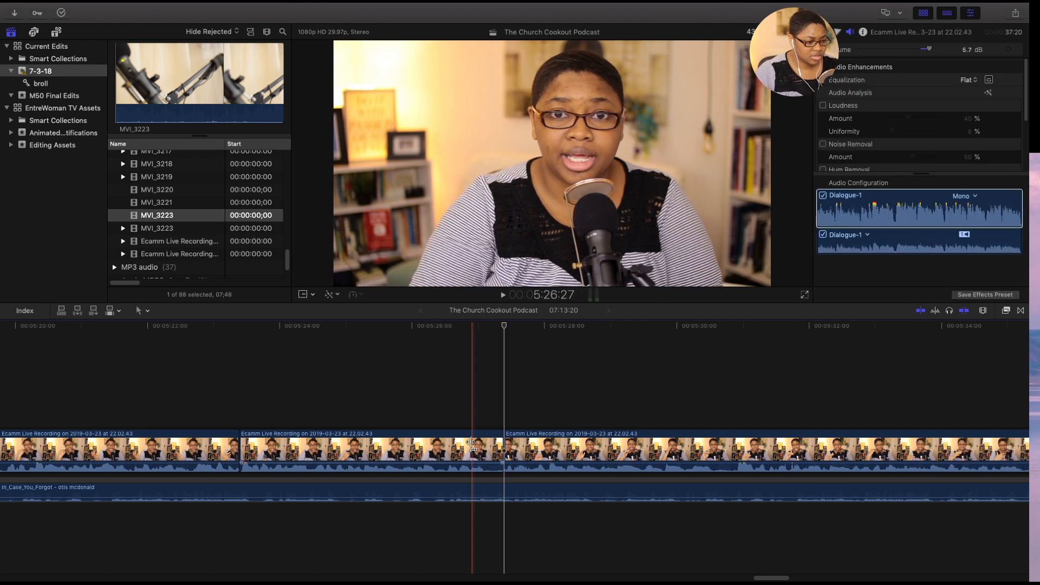
key(space)
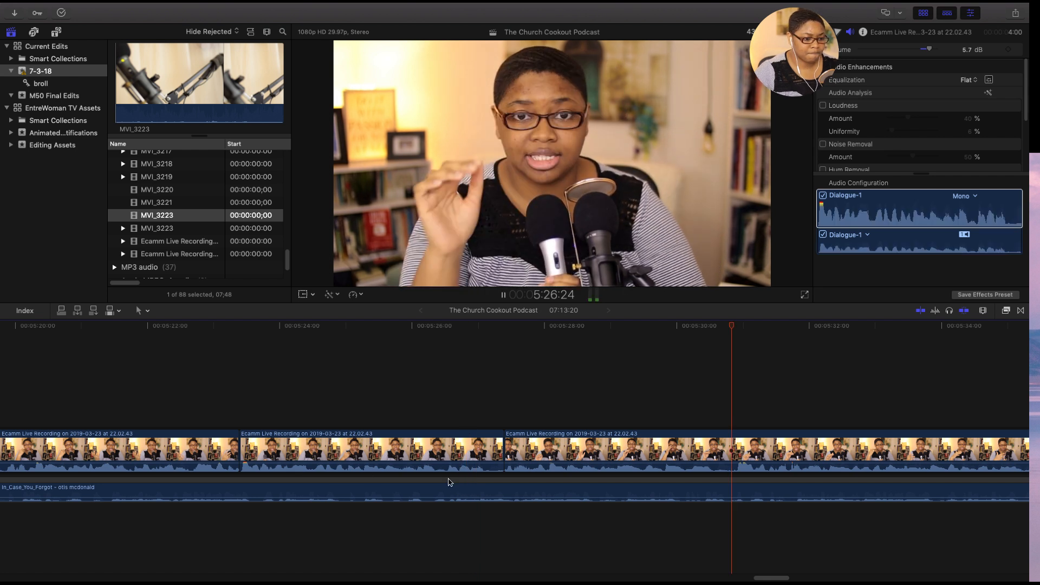
key(space)
click(689, 446)
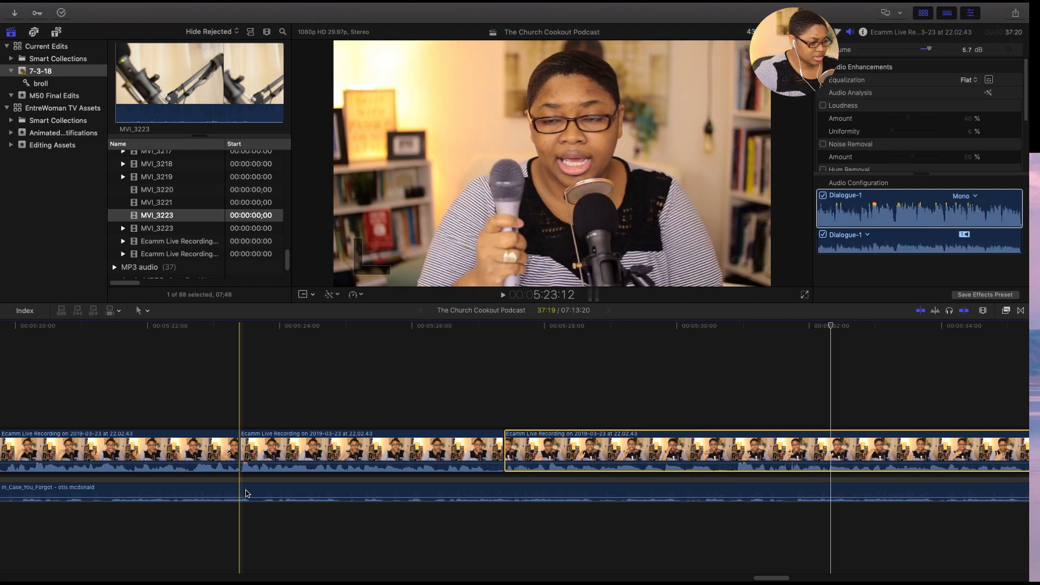
- Cut the In_Case_You_Forgot background music at the 5:23:12 edit in the main recording and delete the music after it
click(242, 493)
key(super+b)
click(320, 493)
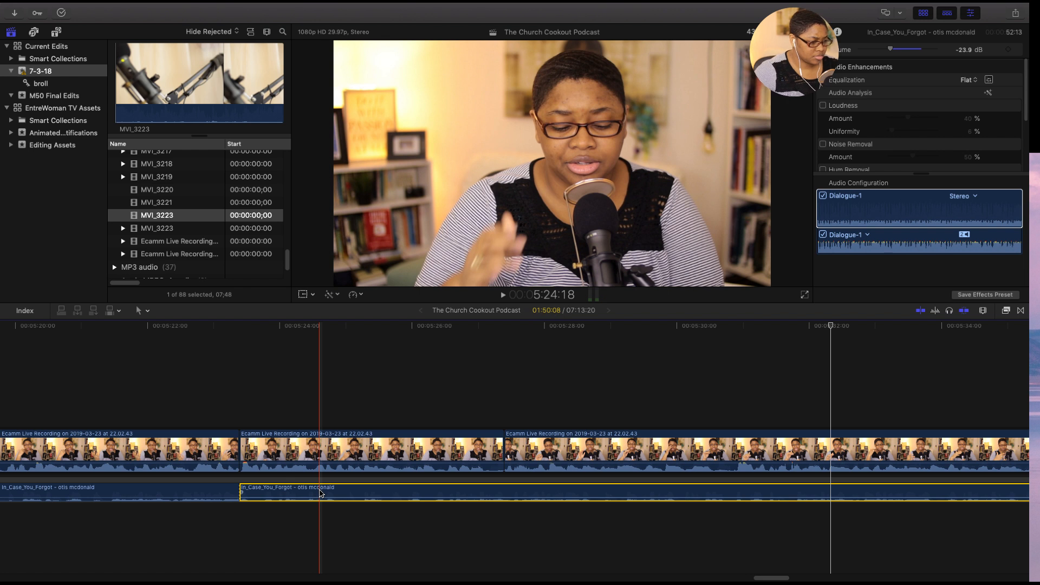
key(Delete)
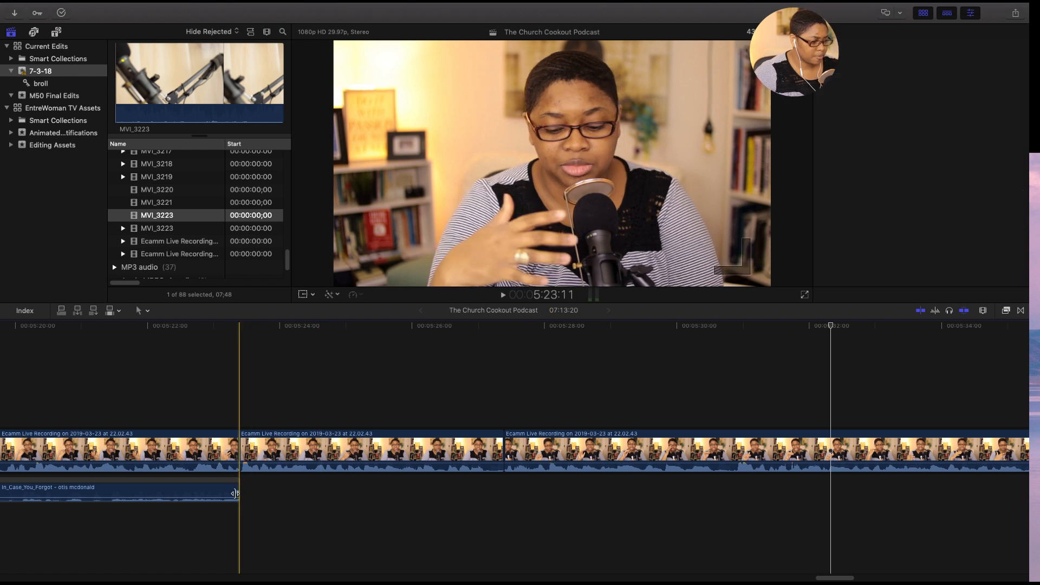
- Fade out the end of the In_Case_You_Forgot music over about four seconds before the 5:23:12 edit, and play back the transition
drag(237, 493, 124, 491)
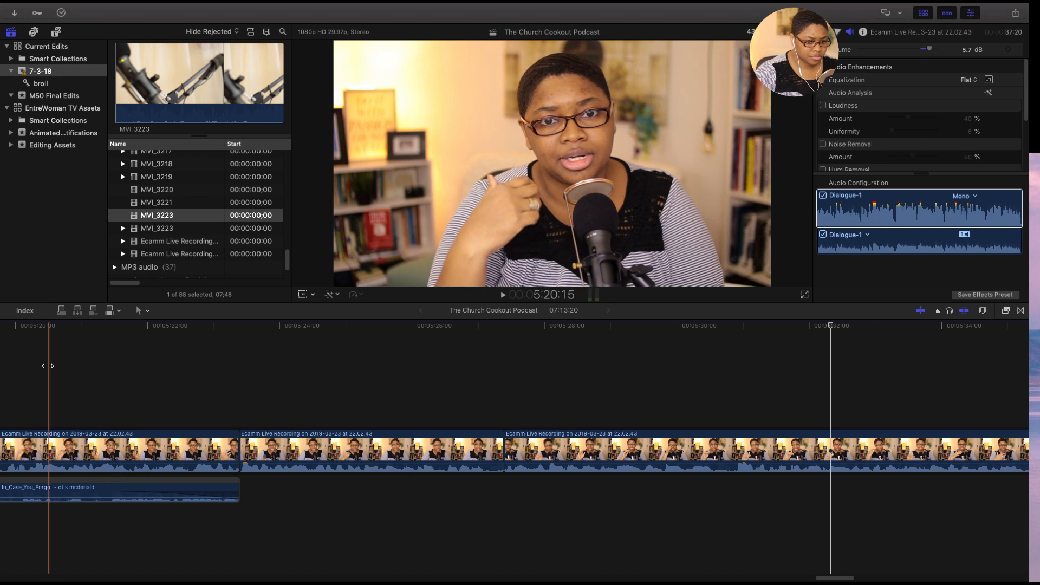
key(space)
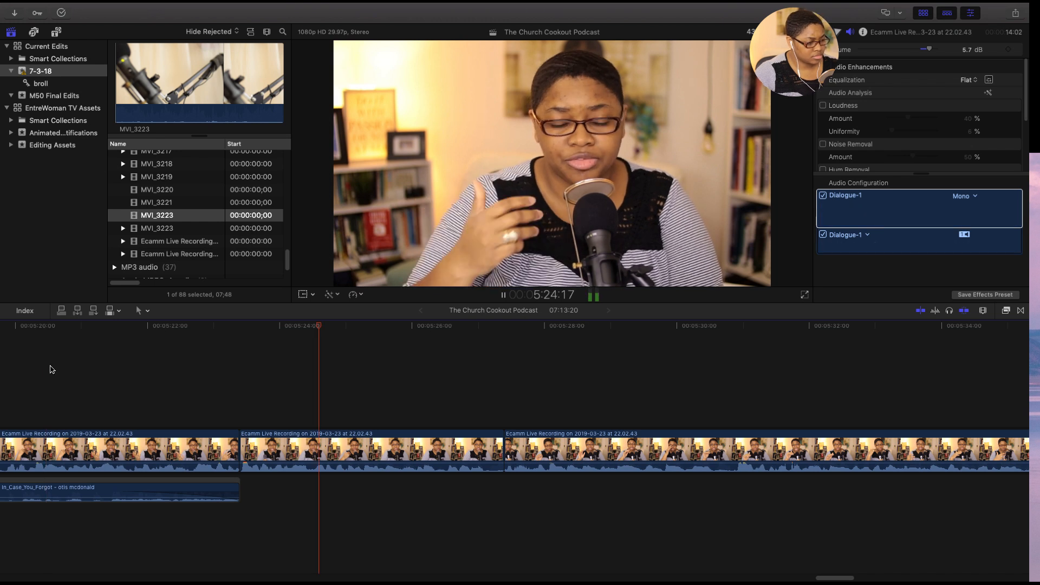
key(space)
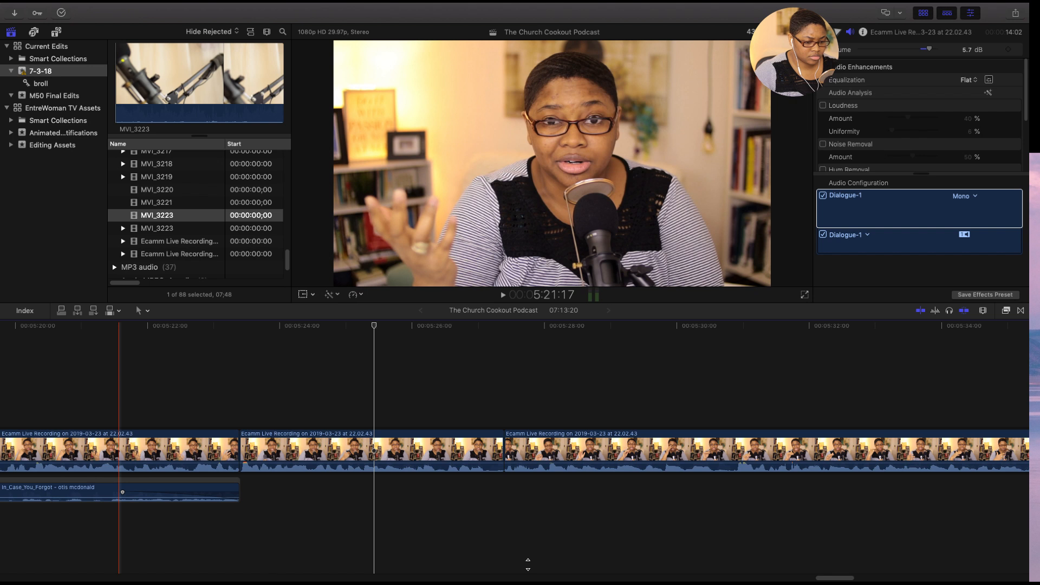
drag(836, 580, 824, 578)
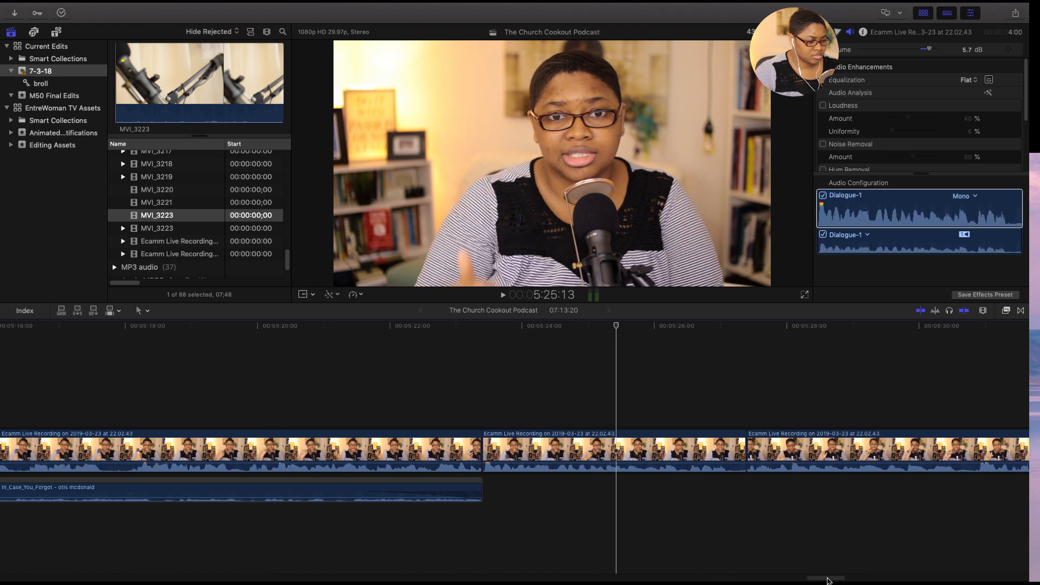
drag(366, 495, 216, 487)
key(space)
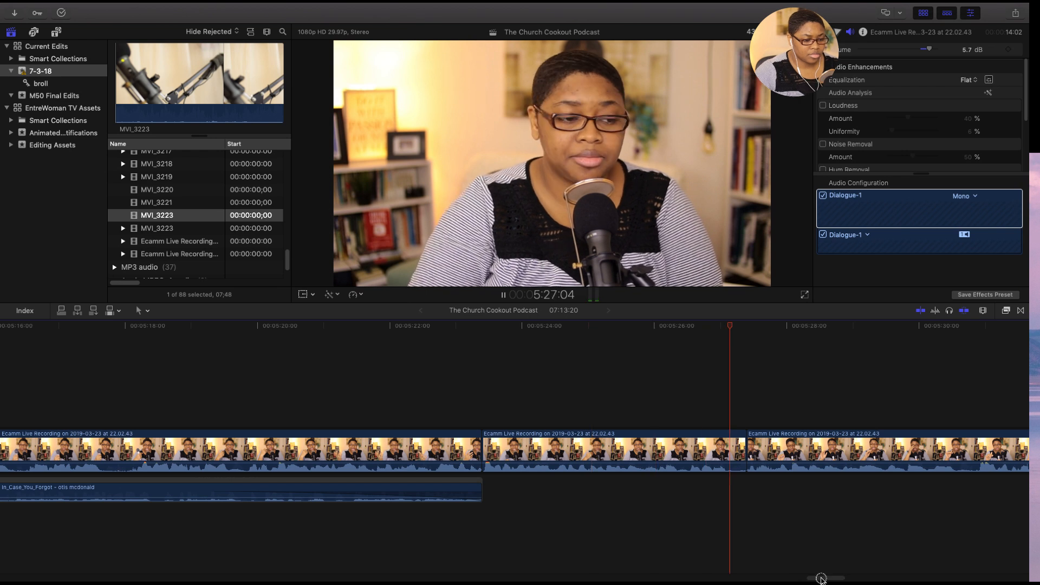
drag(821, 579, 825, 578)
key(space)
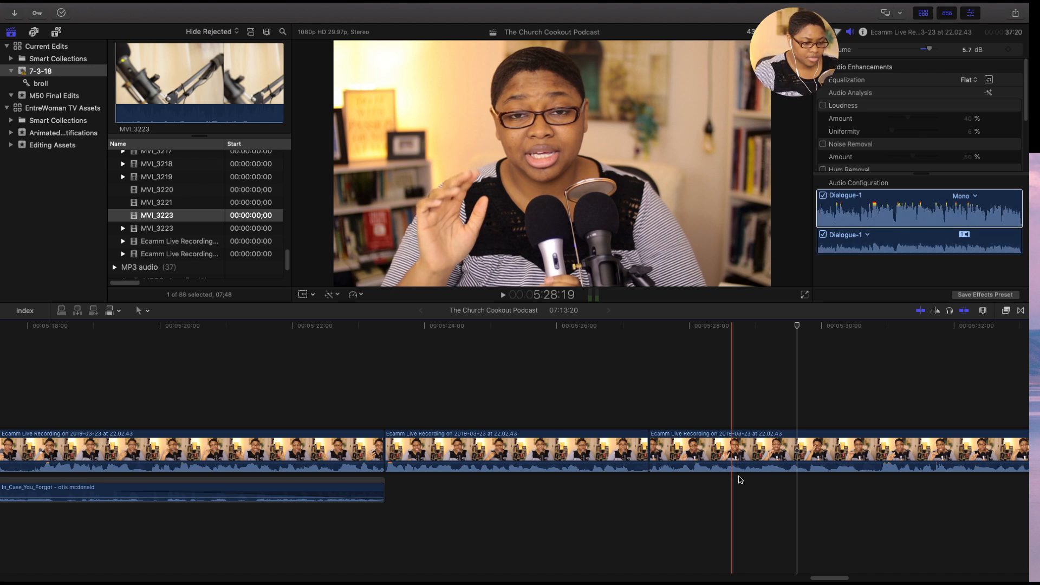
- Play back the main recording across the 5:27:12 join, then cut it at 5:27:05 and delete the short pause up to the join
drag(831, 578, 838, 578)
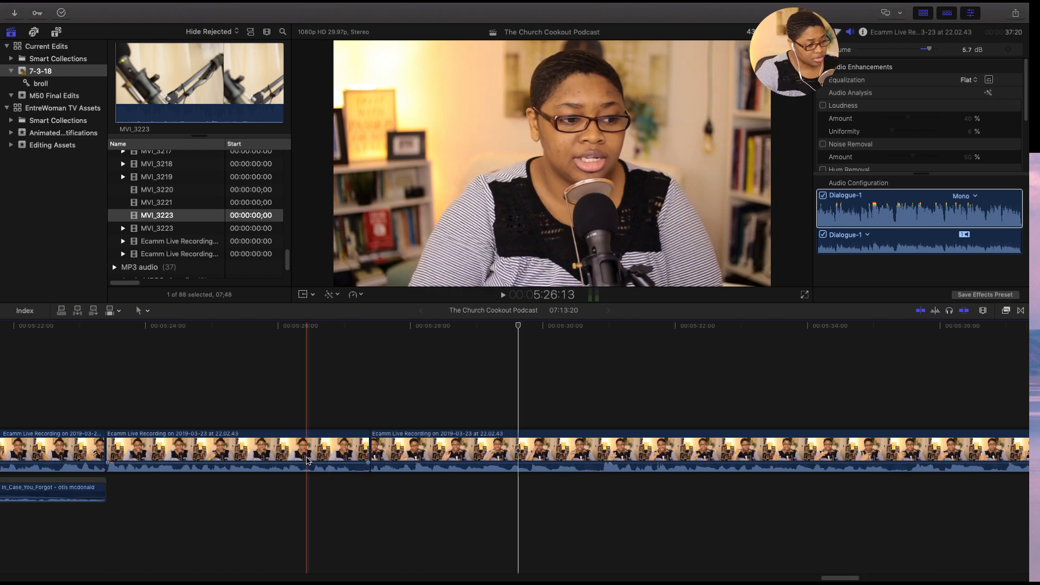
mouse_move(306, 463)
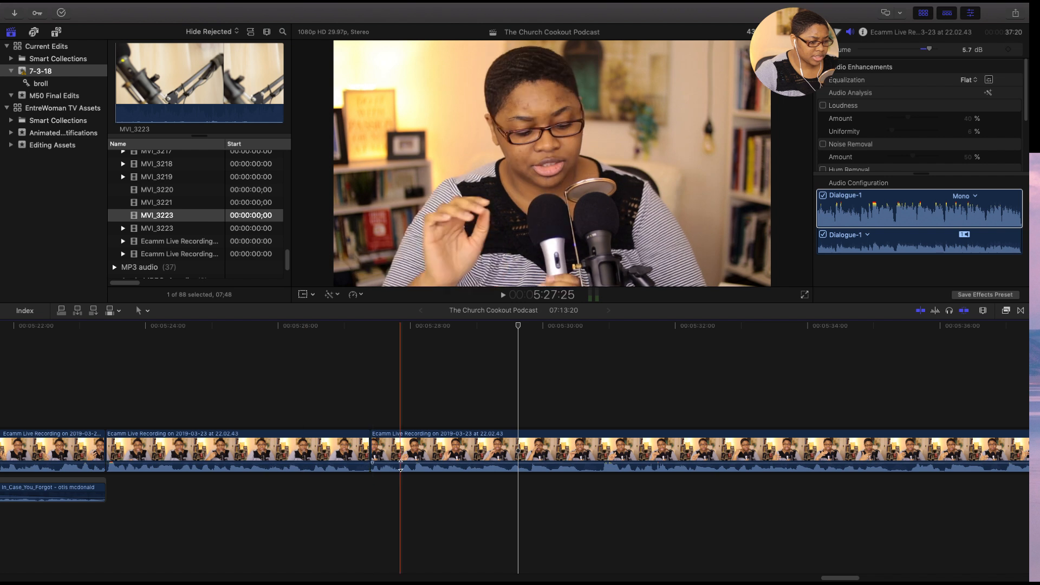
mouse_move(401, 461)
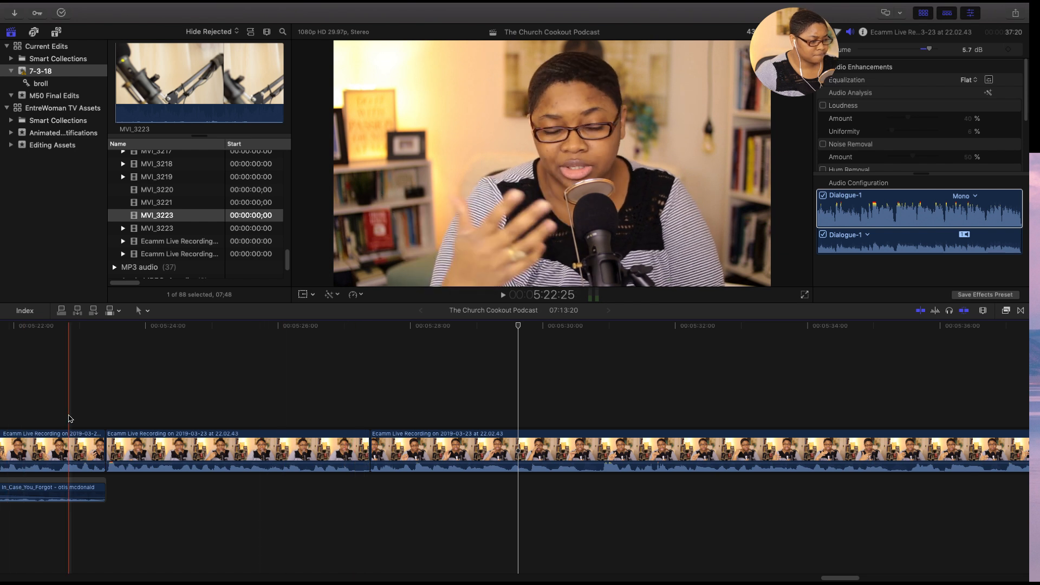
key(space)
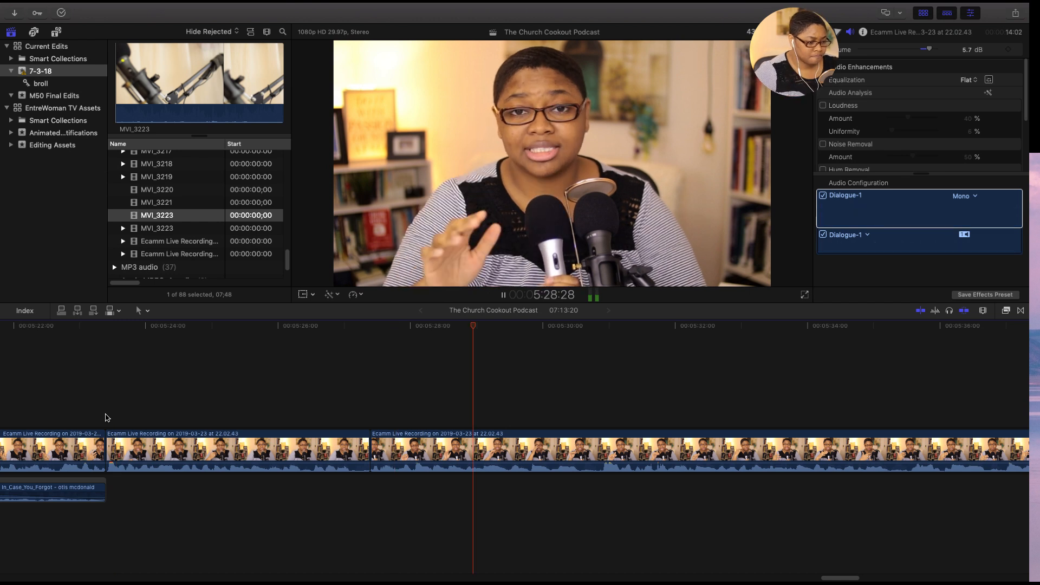
key(space)
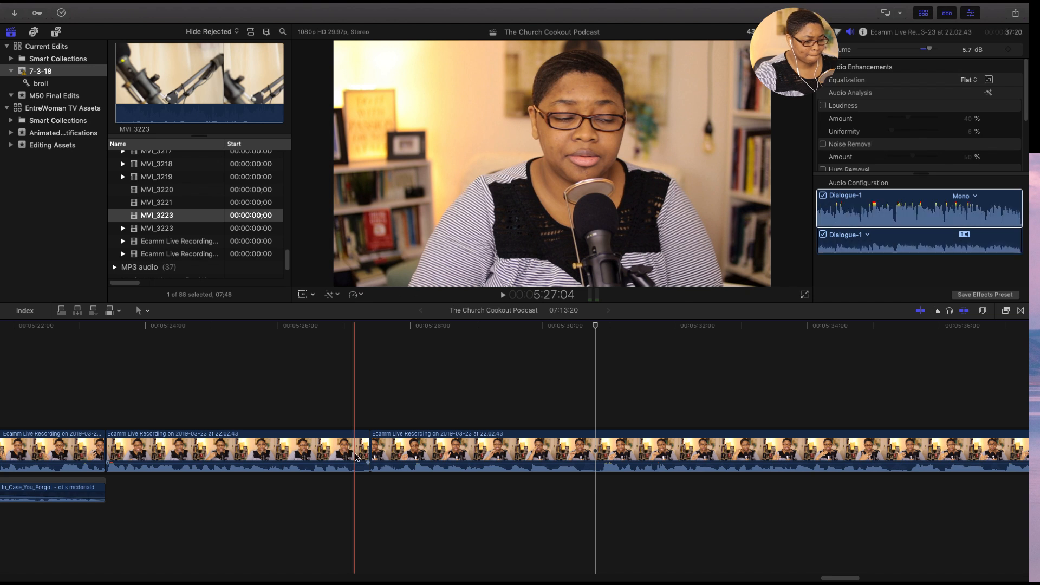
click(357, 457)
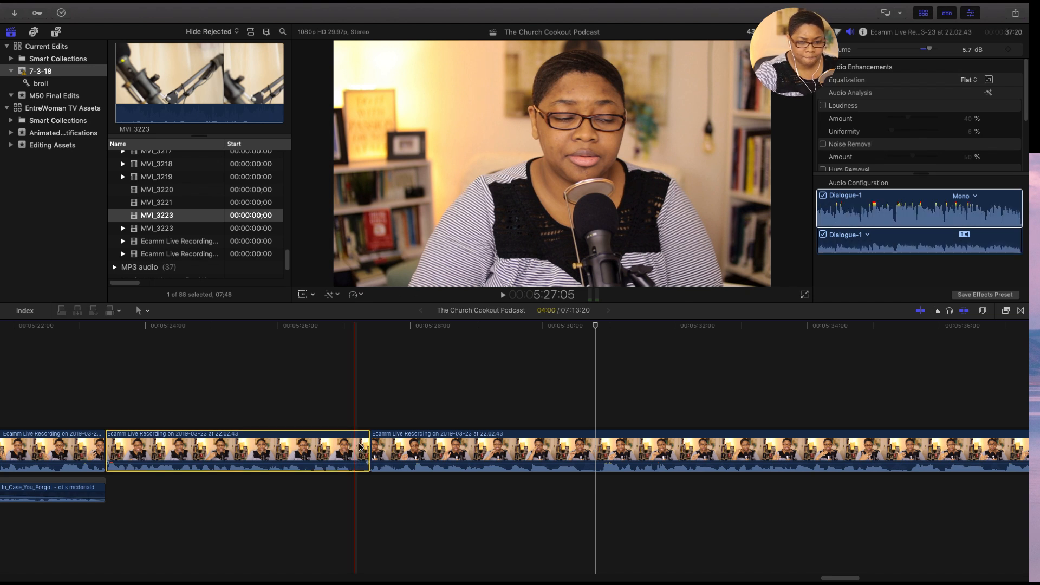
key(super+b)
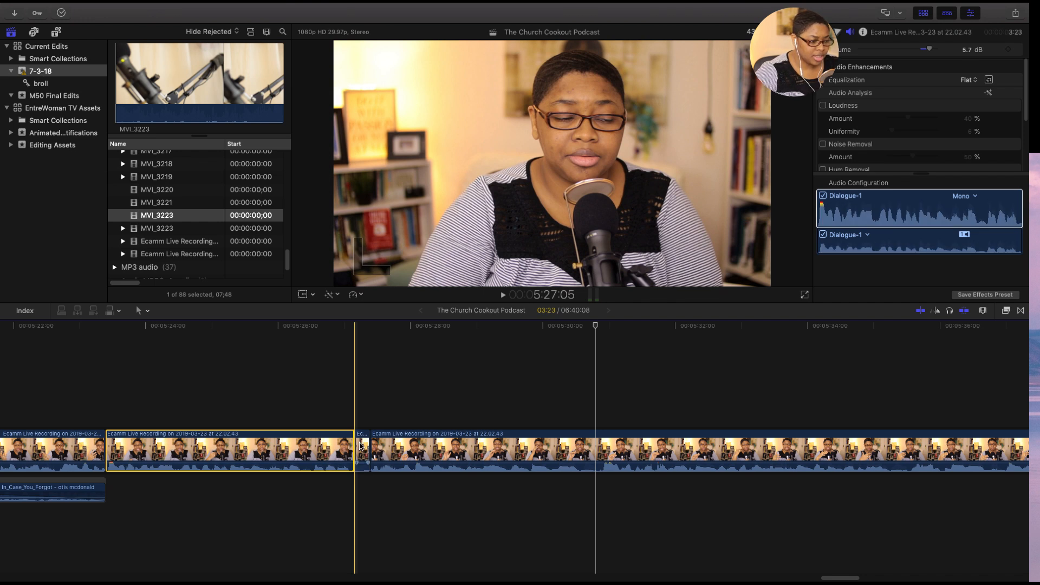
click(363, 446)
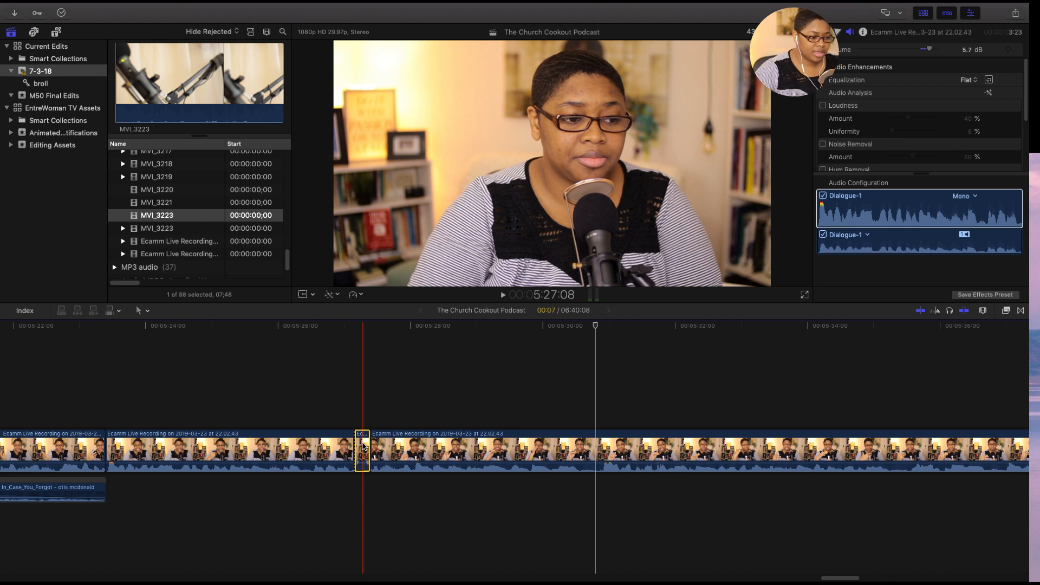
key(BackSpace)
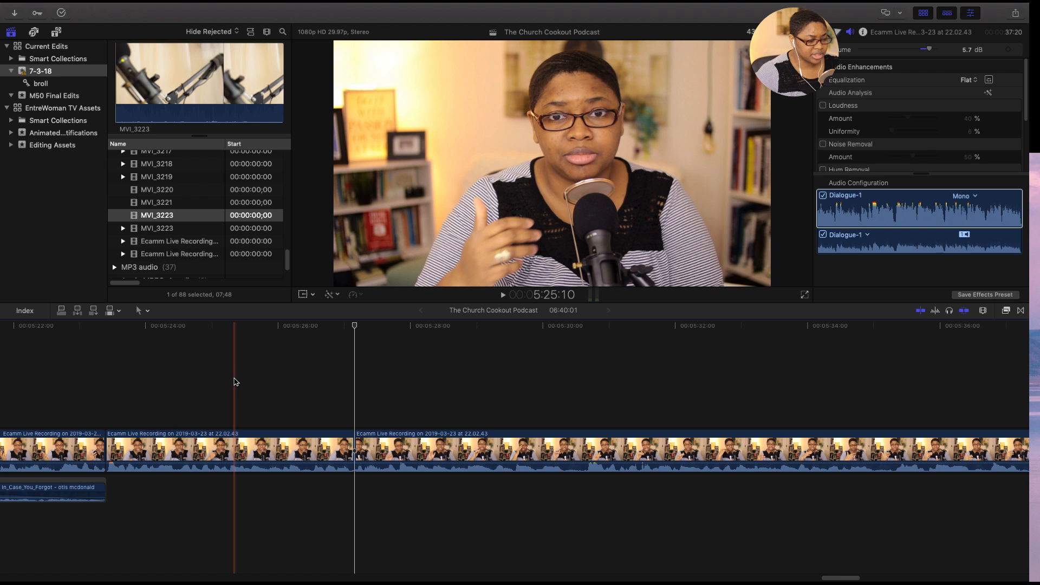
- Play back the main recording from 5:25:10 to the next join near 6:04:24 to check the speech and edits
click(234, 379)
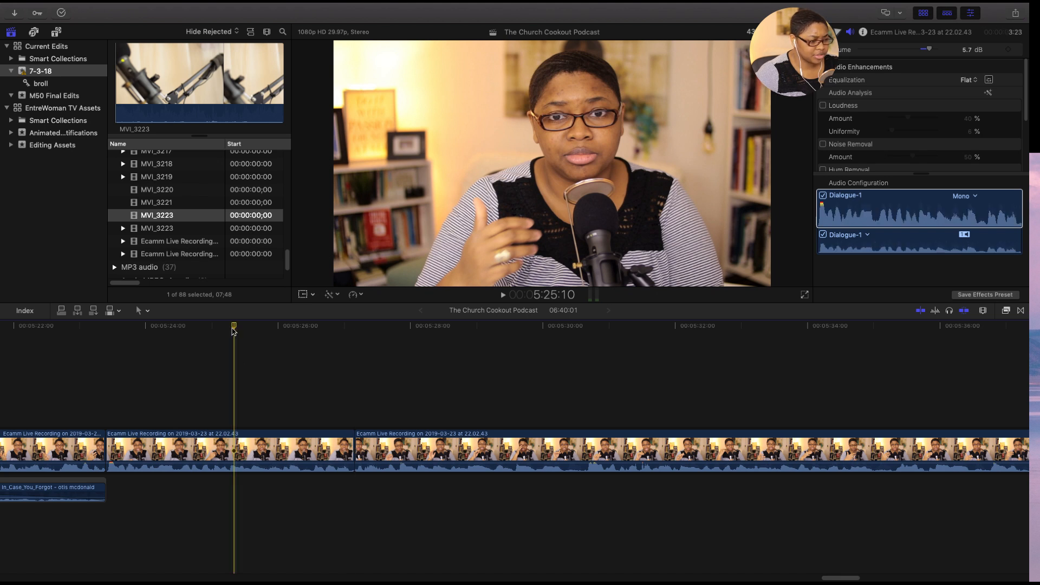
click(237, 442)
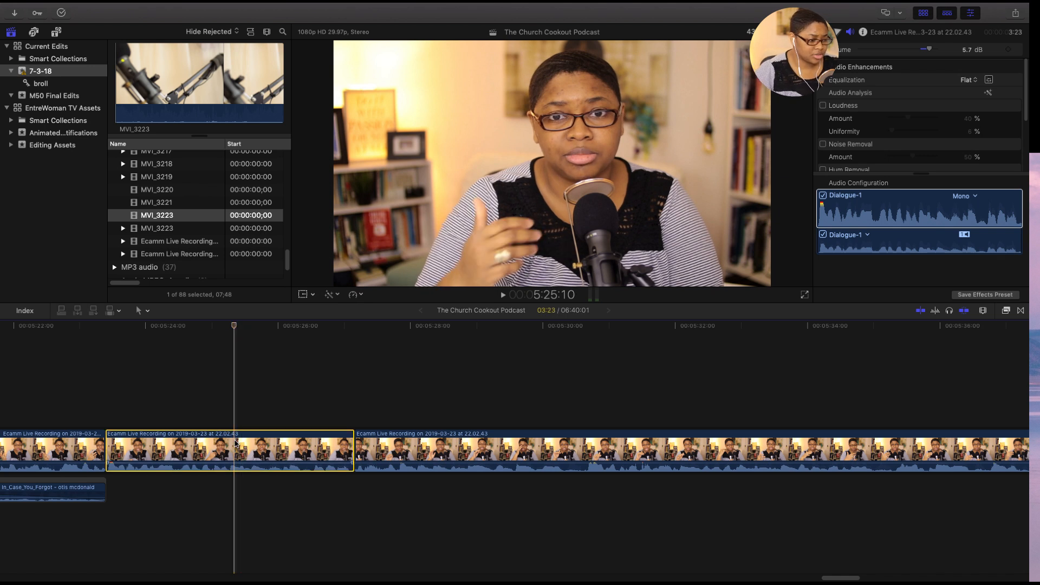
key(space)
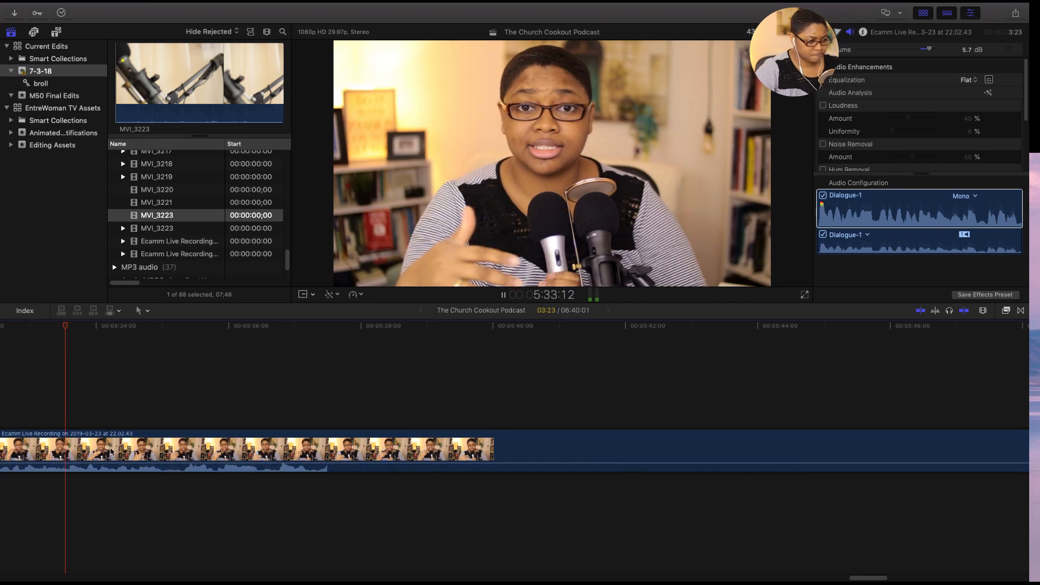
key(super+minus)
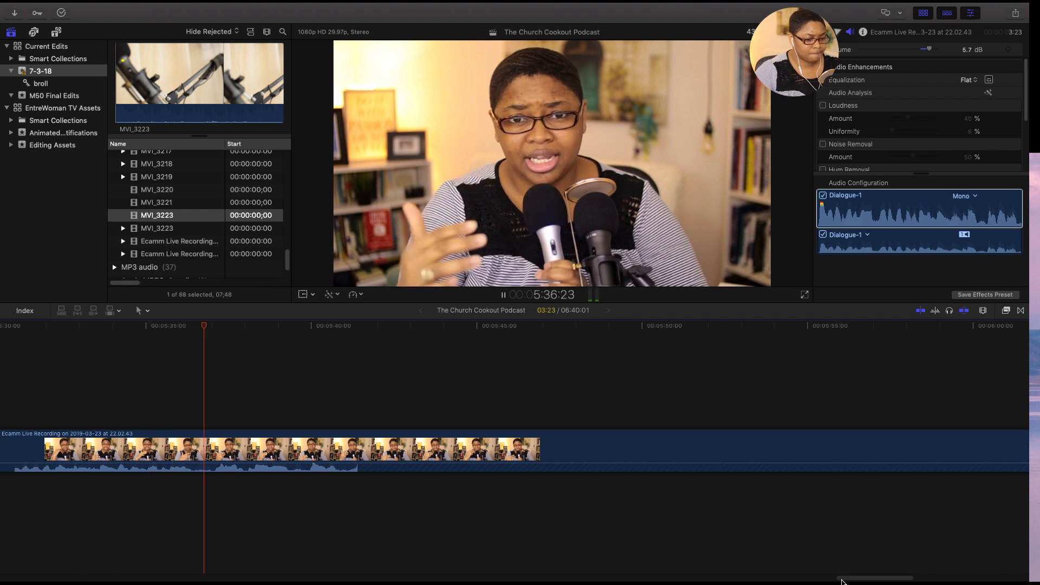
drag(842, 580, 848, 580)
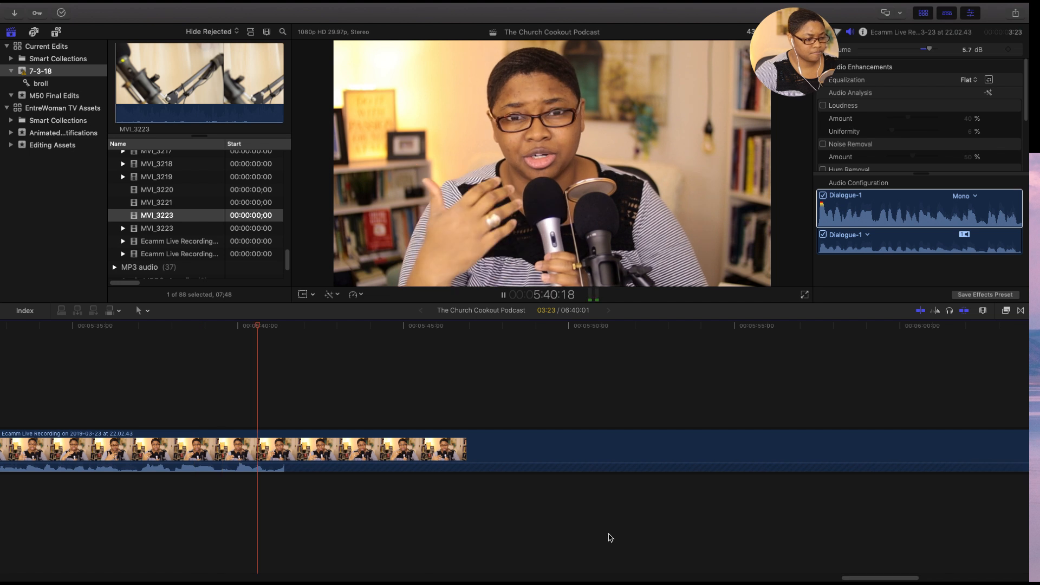
drag(850, 580, 875, 581)
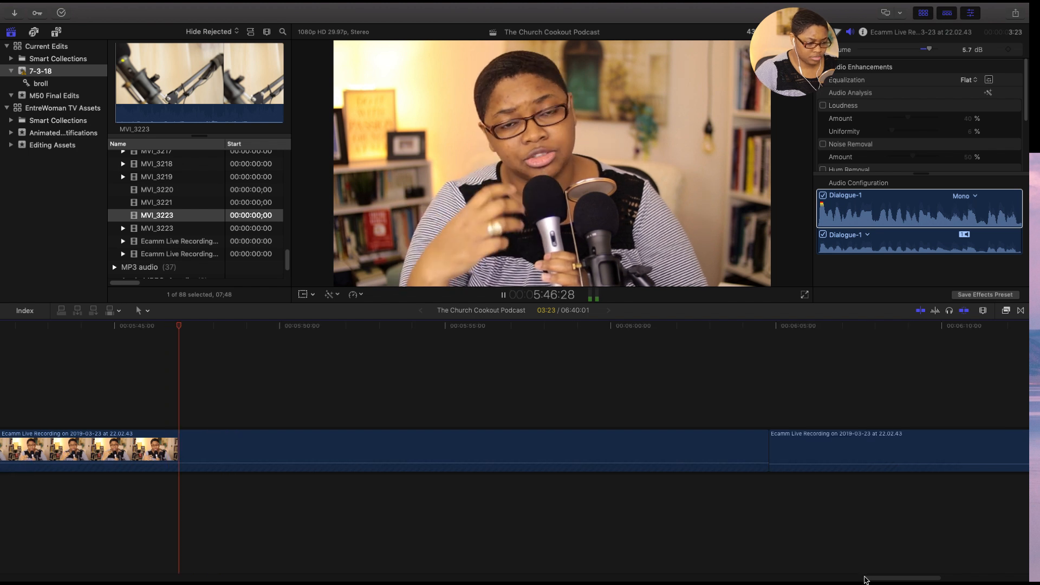
click(248, 443)
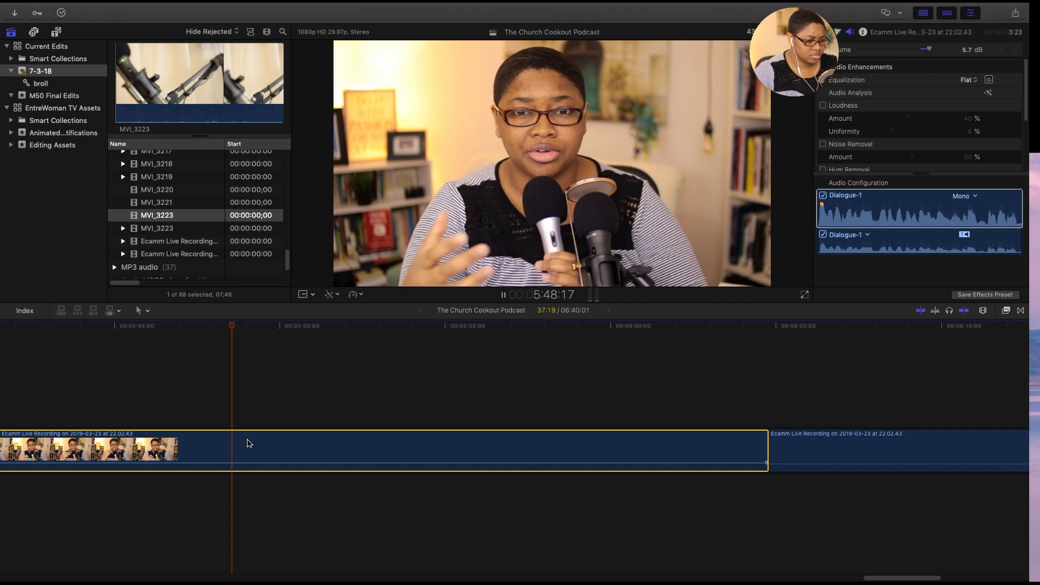
key(super+minus)
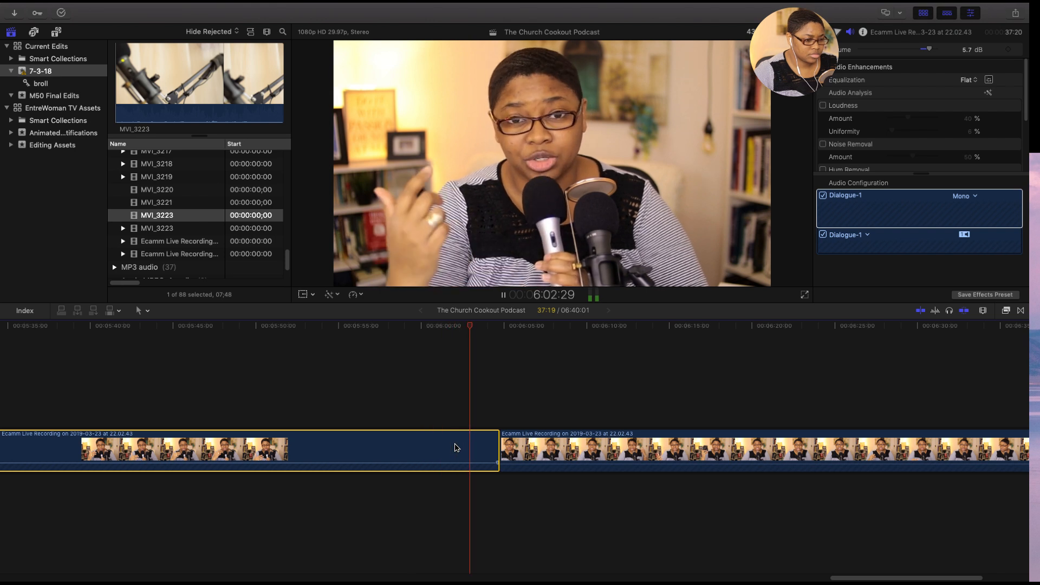
key(space)
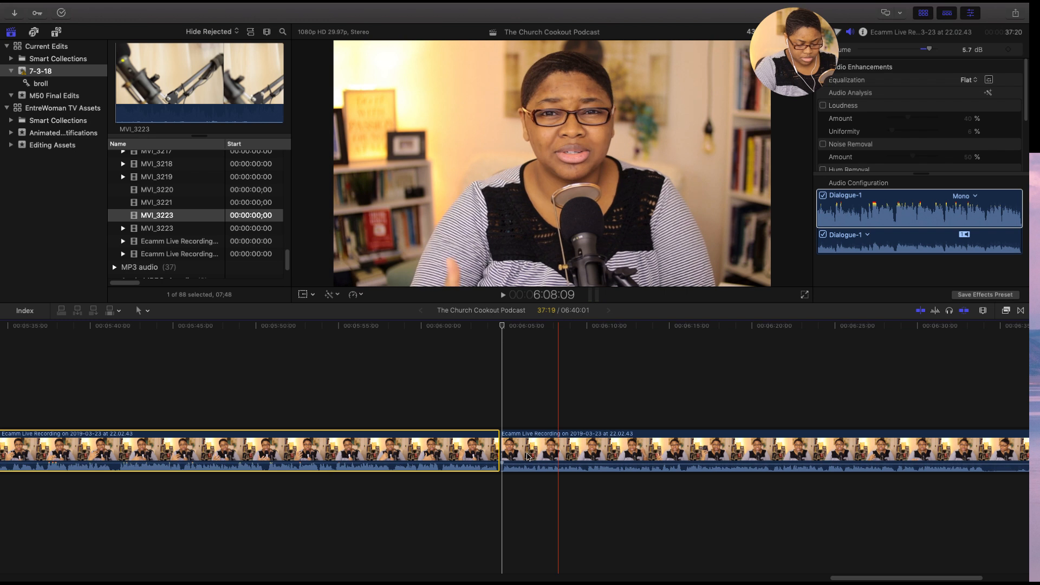
- Cut the main recording at 6:04:29 and delete the short piece between the 6:04:24 join and that cut
key(super+equal)
key(super+equal)
key(super+equal)
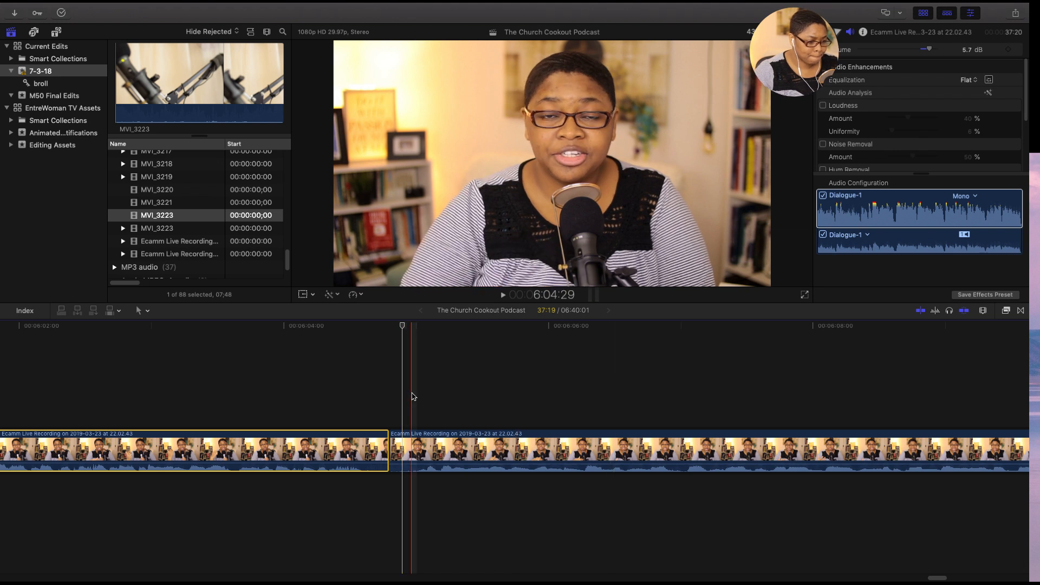
key(space)
key(space)
click(414, 443)
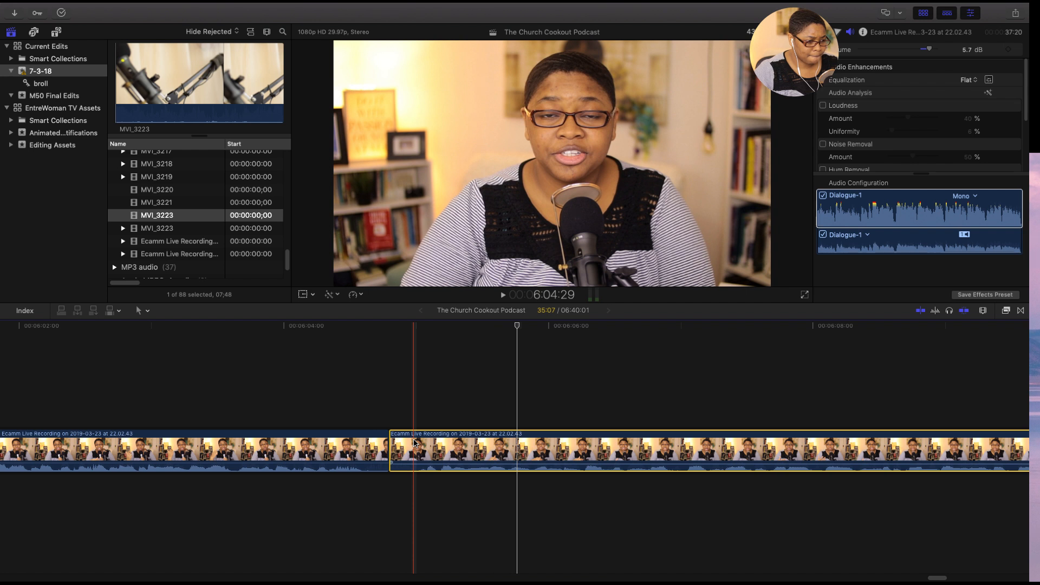
key(super+b)
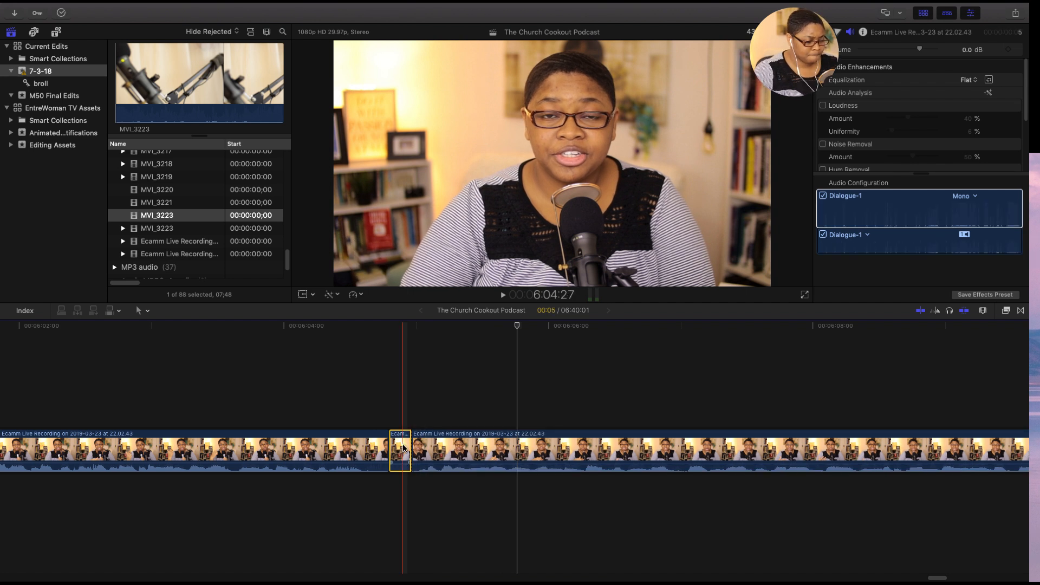
key(Delete)
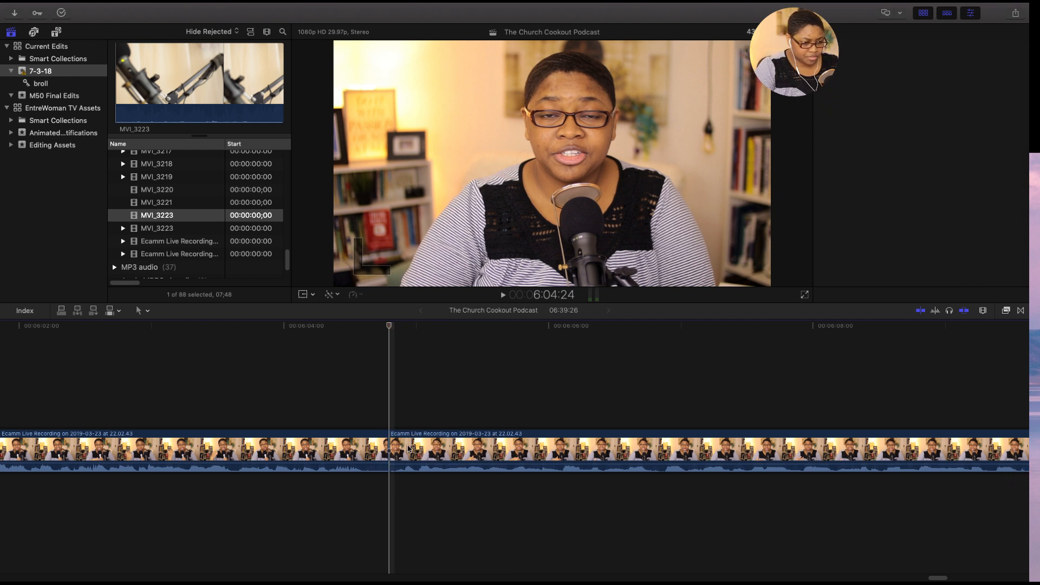
- Cut the last main recording clip at 6:34:00 and delete the leftover footage after the cut
click(408, 449)
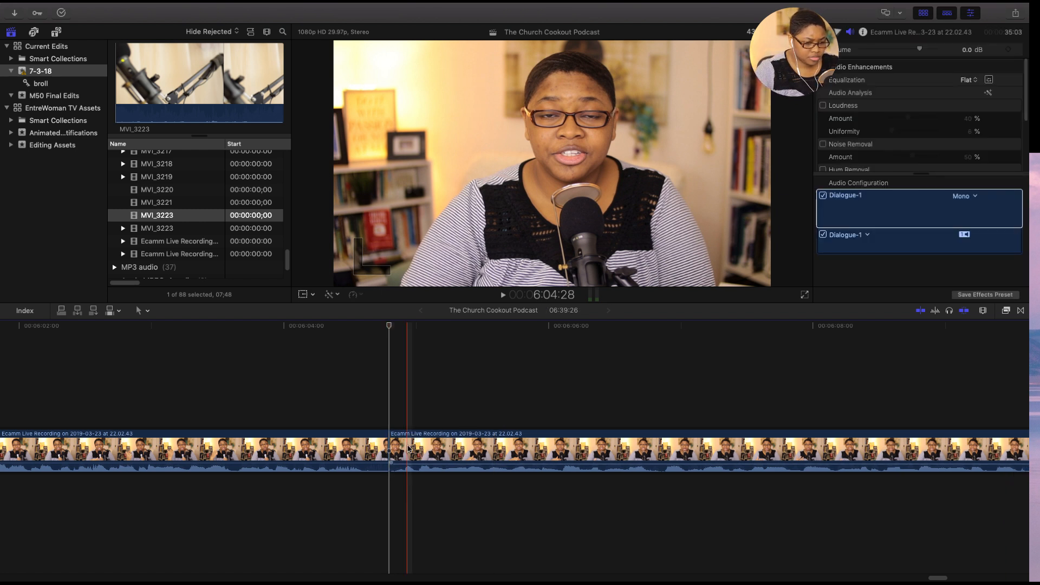
key(super+minus)
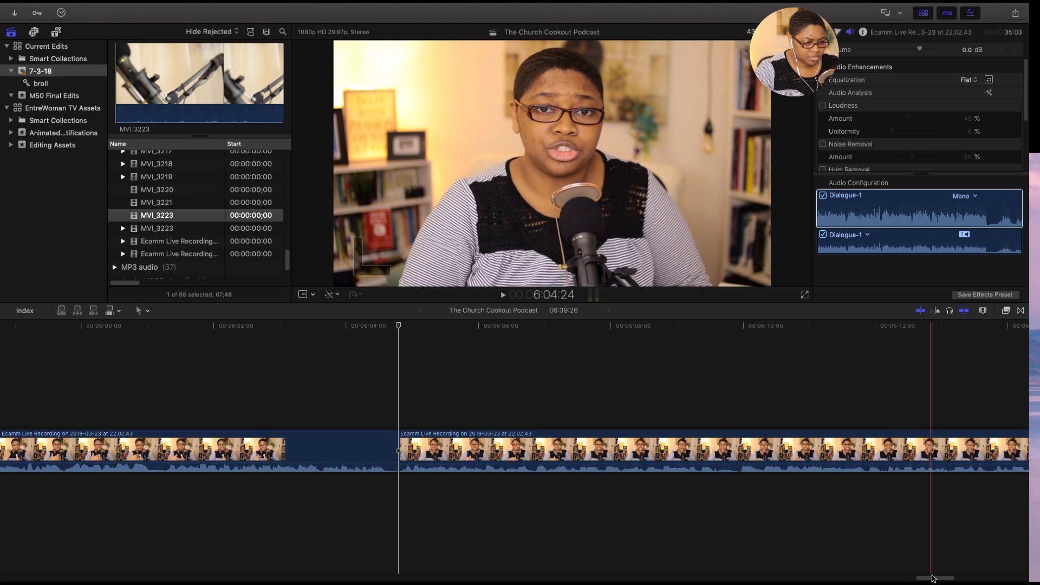
drag(937, 579, 949, 581)
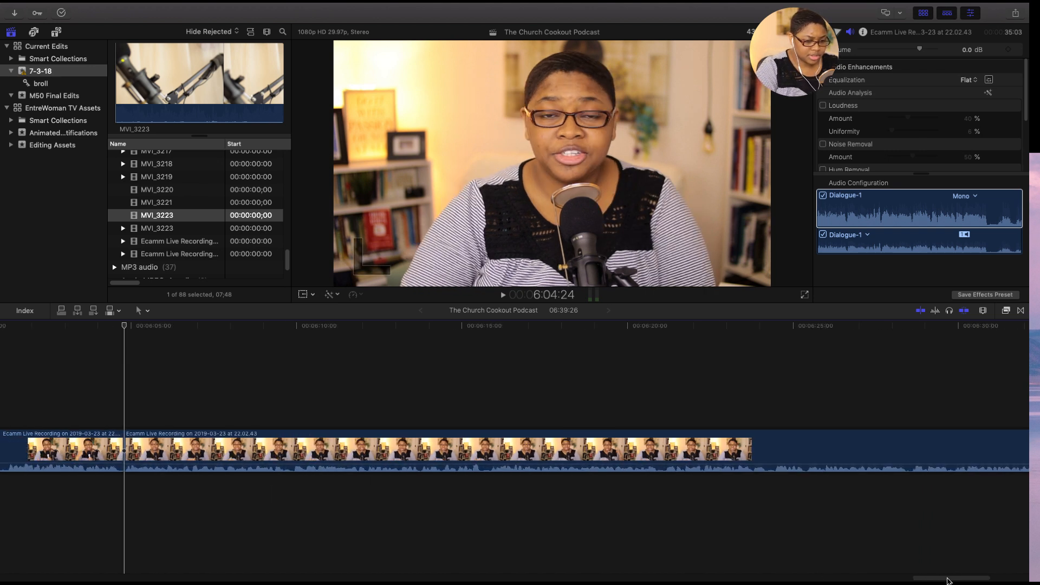
key(super+minus)
key(super+minus)
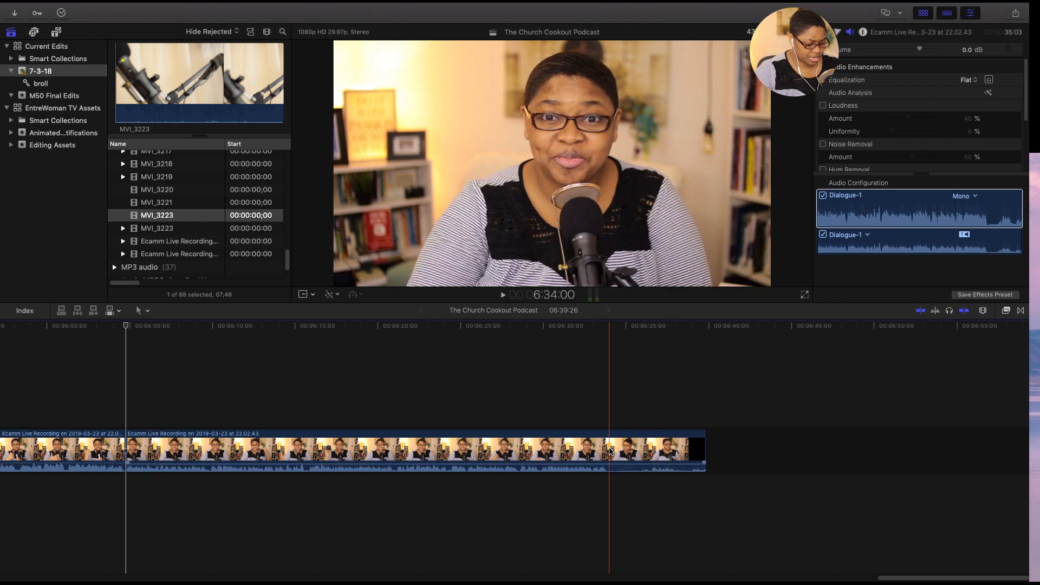
key(super+b)
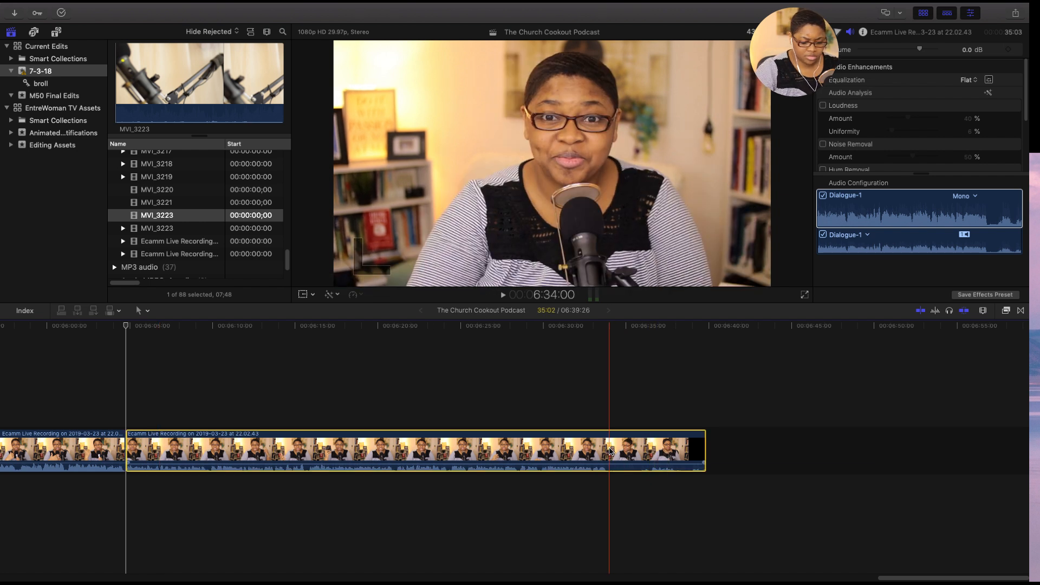
click(641, 451)
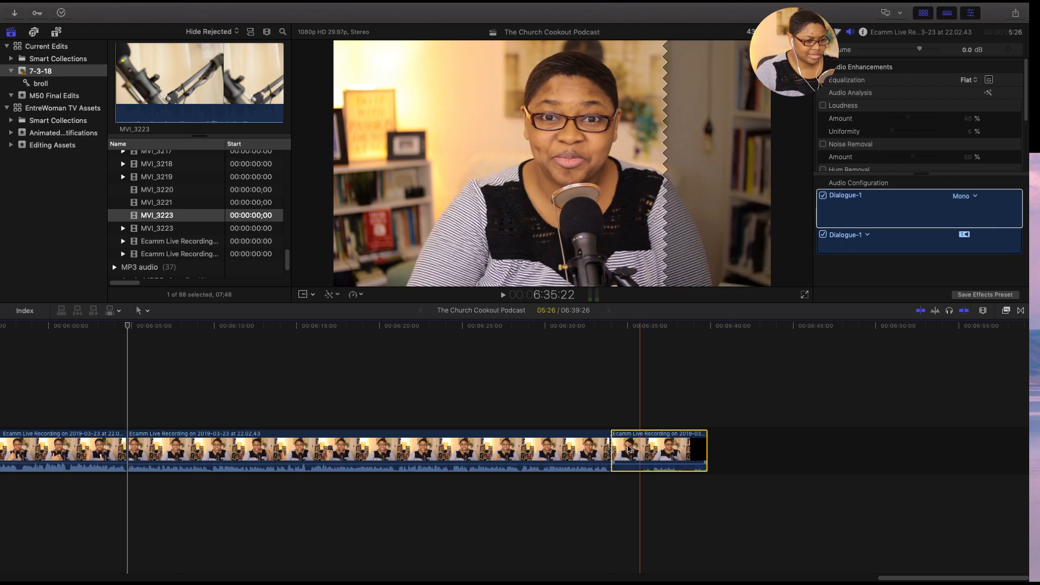
key(Delete)
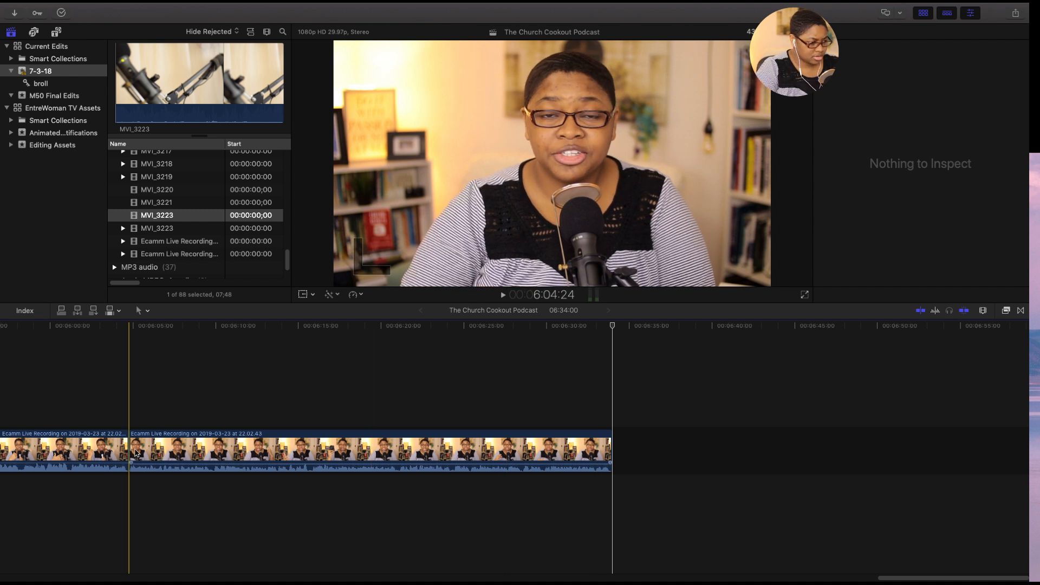
- Play back parts of the last main recording clip after the 6:04:24 join to check the speech
key(super+equal)
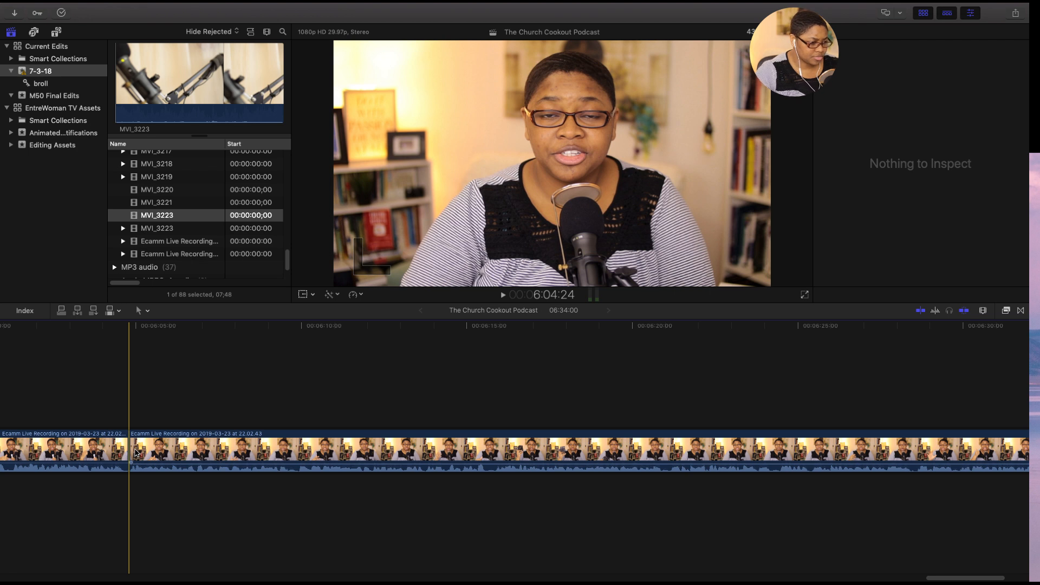
key(super+minus)
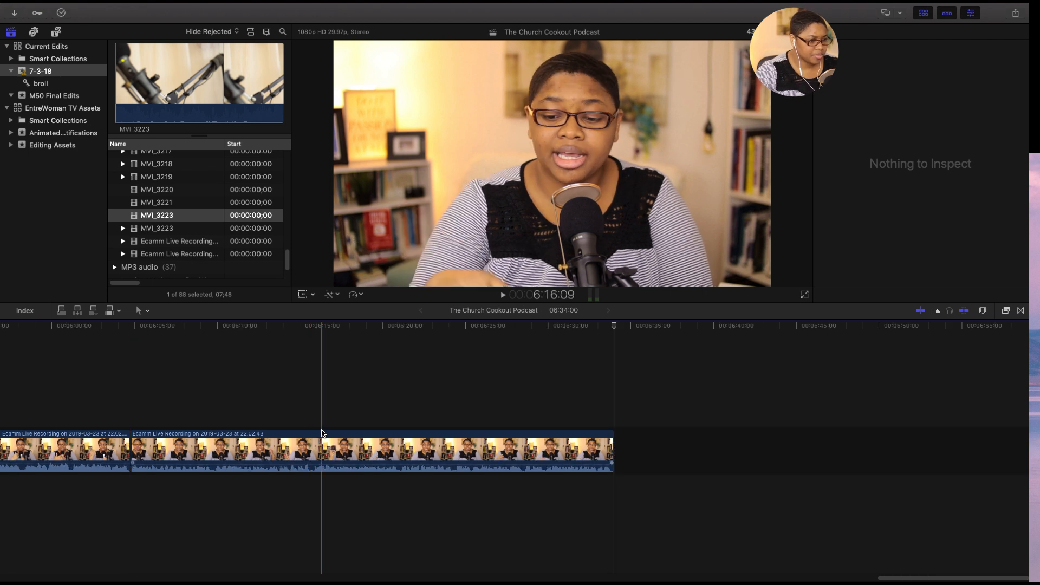
key(space)
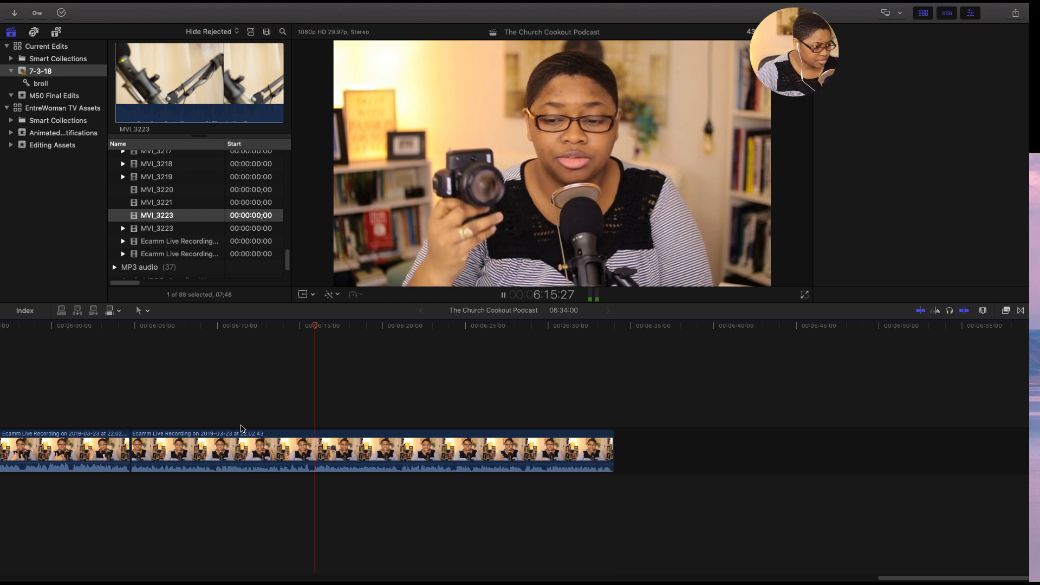
key(space)
key(super+4)
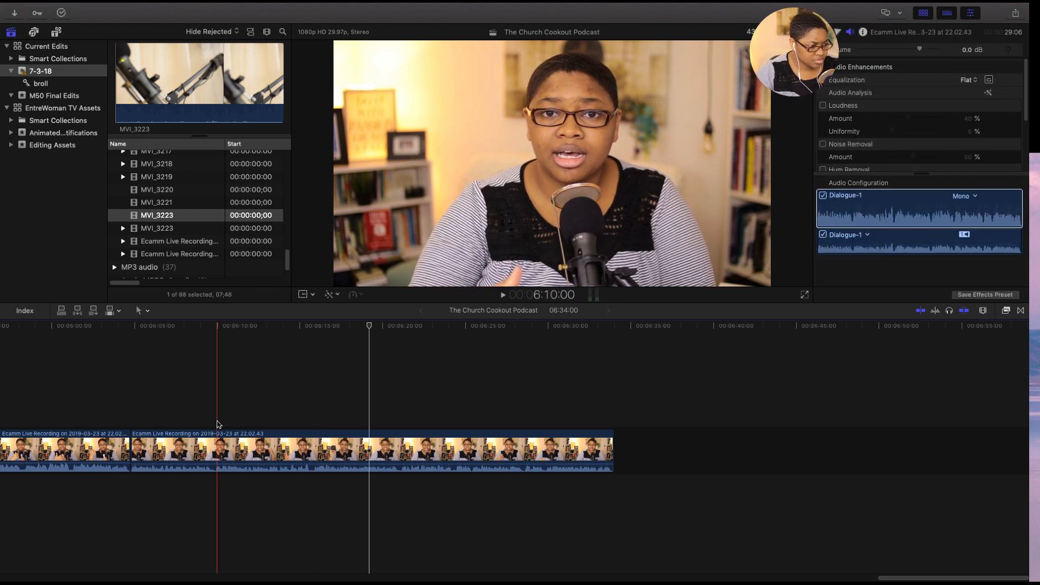
key(space)
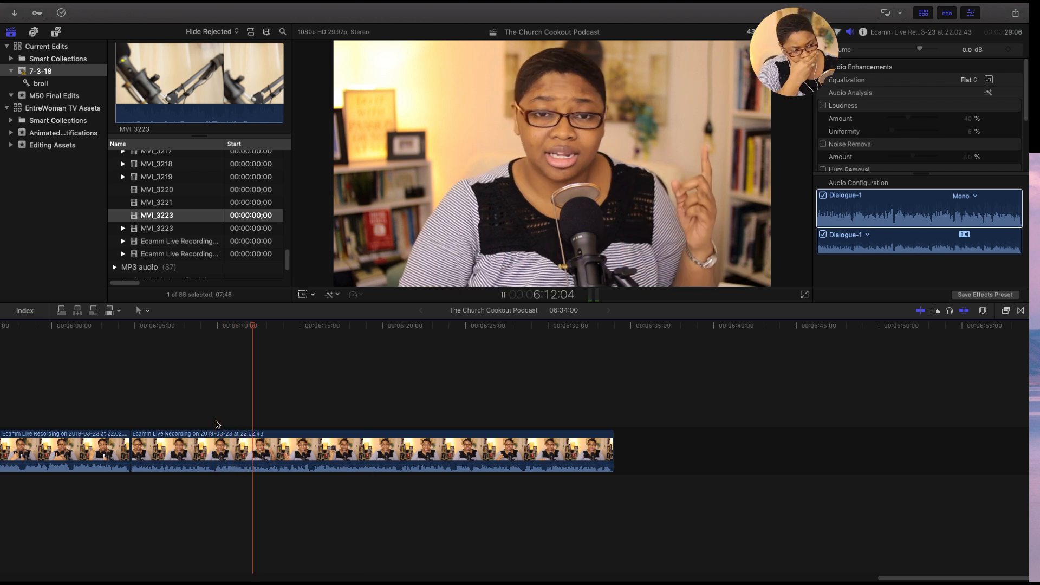
key(space)
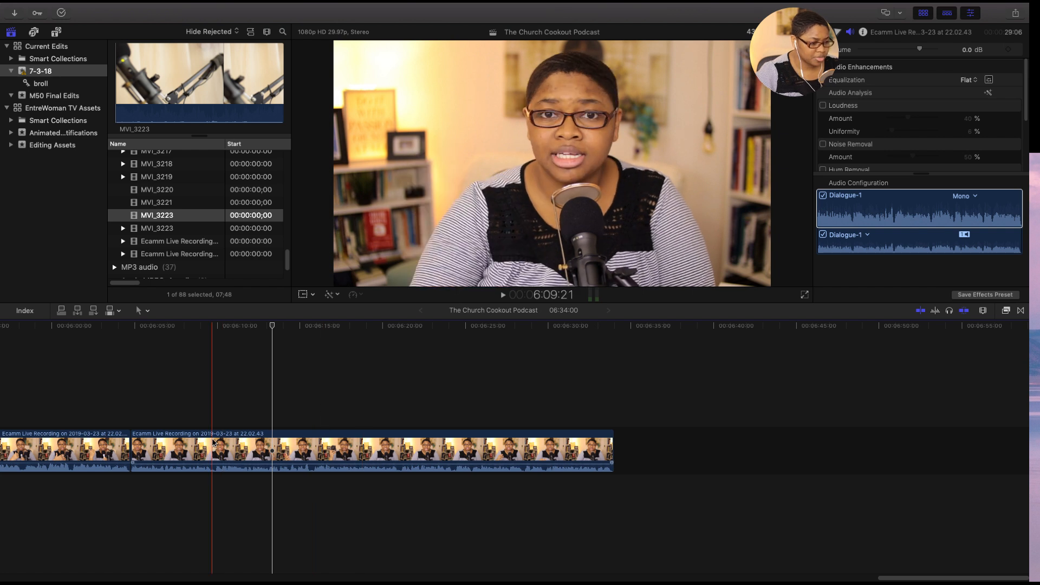
key(space)
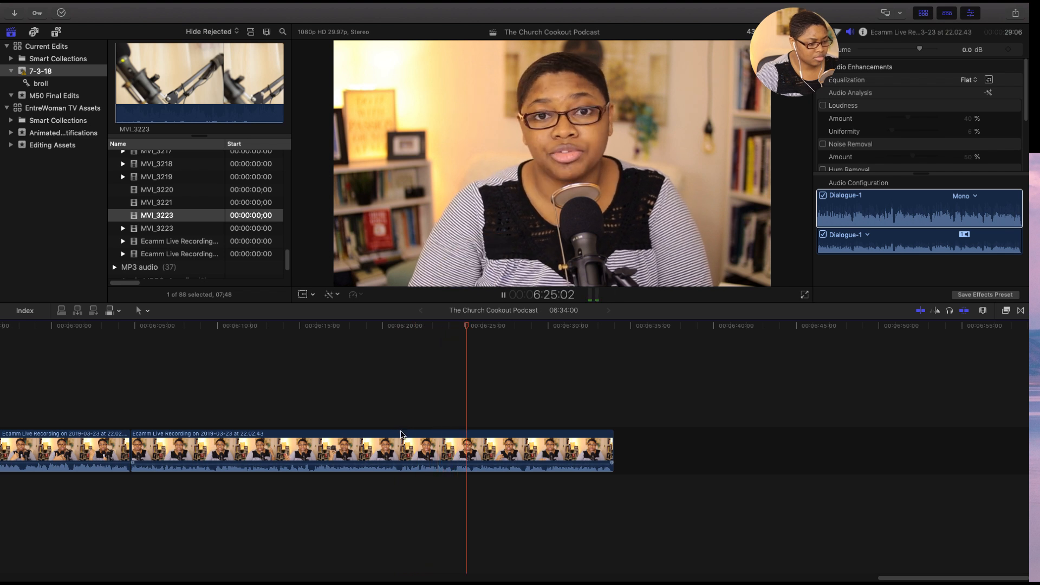
click(310, 427)
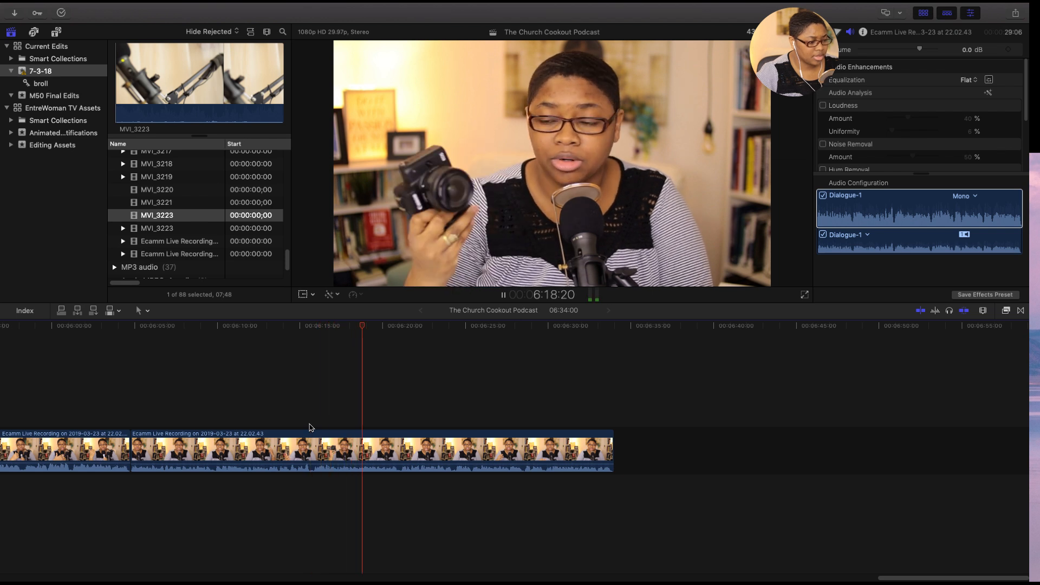
- Play the last main recording clip from the 6:04:24 join through to its end and select it
key(space)
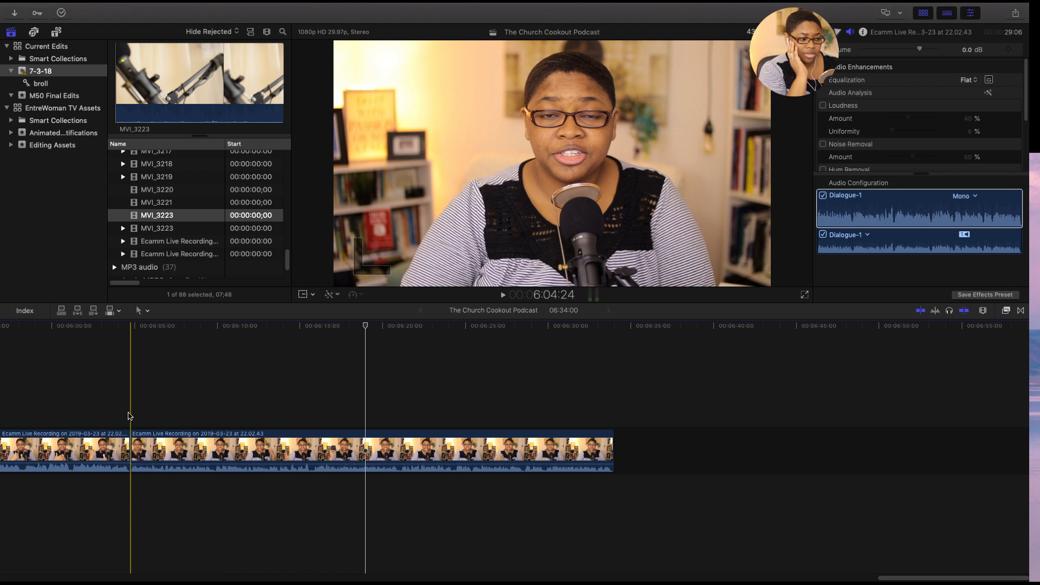
key(space)
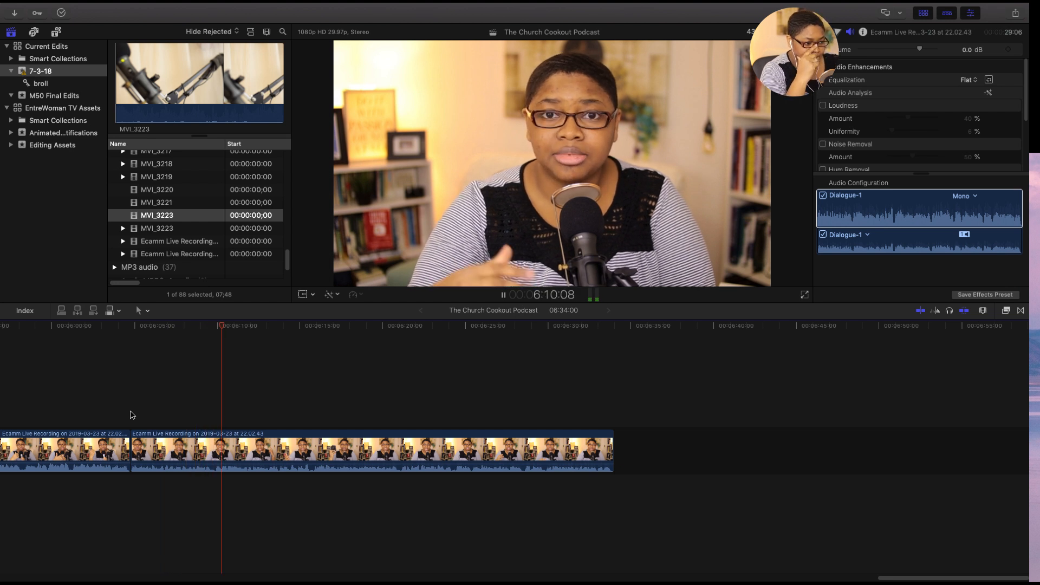
key(space)
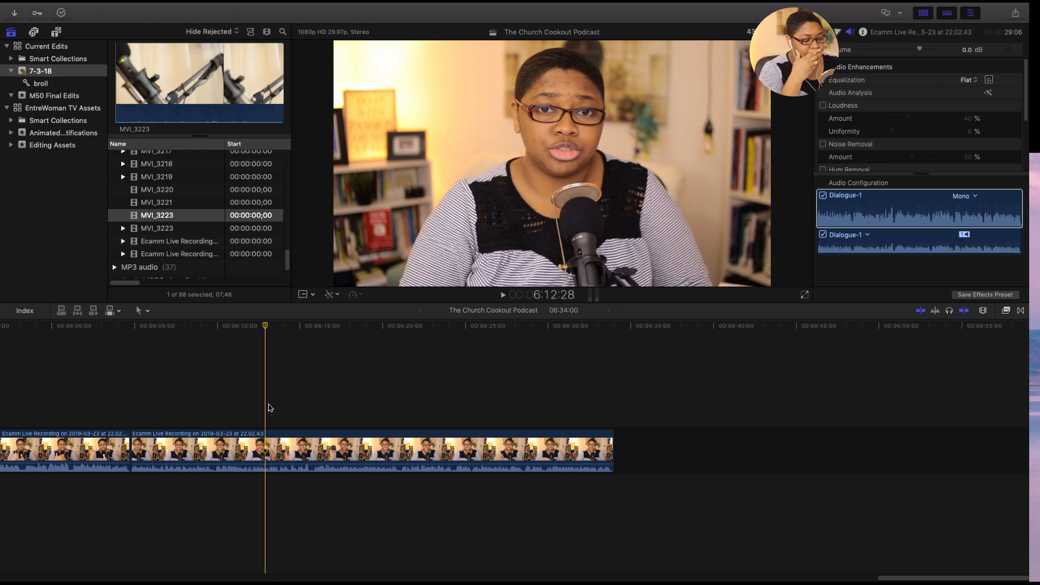
key(space)
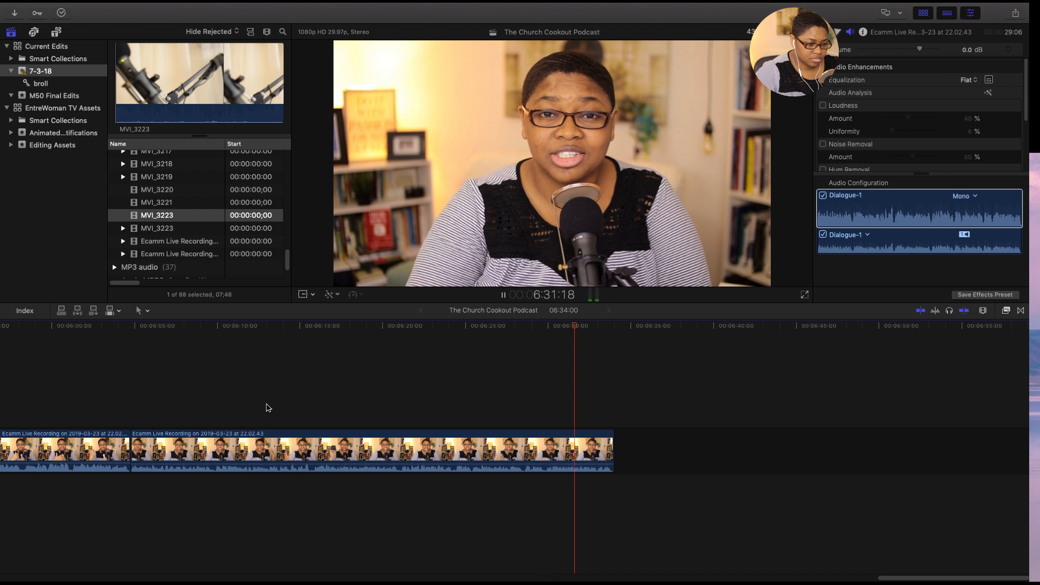
click(576, 466)
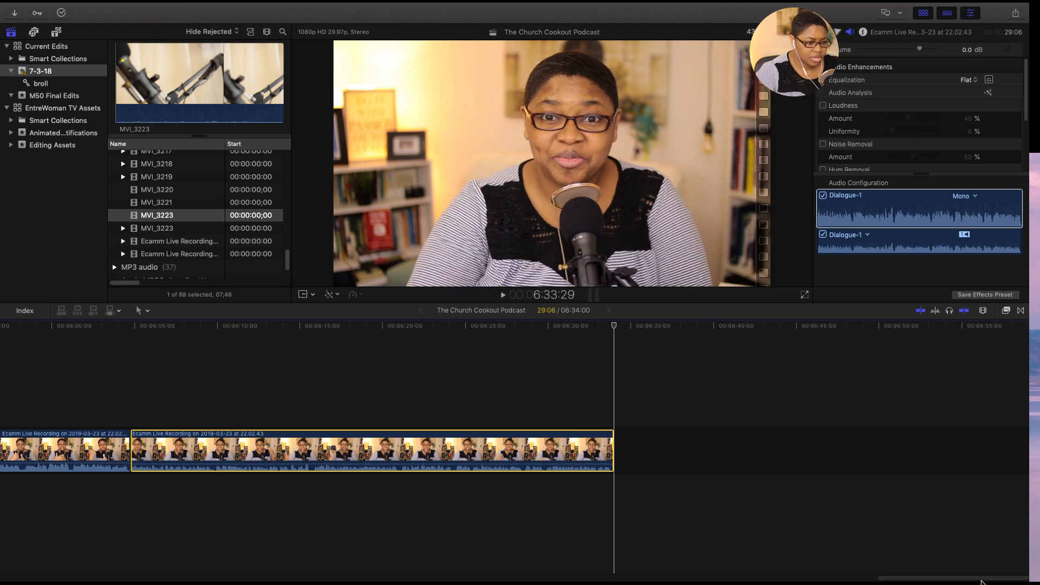
- Preview the MP3 tracks JNSN - York, Sunday and ES_Mumbai Nights - Quesa for use as closing background music
drag(982, 583, 957, 583)
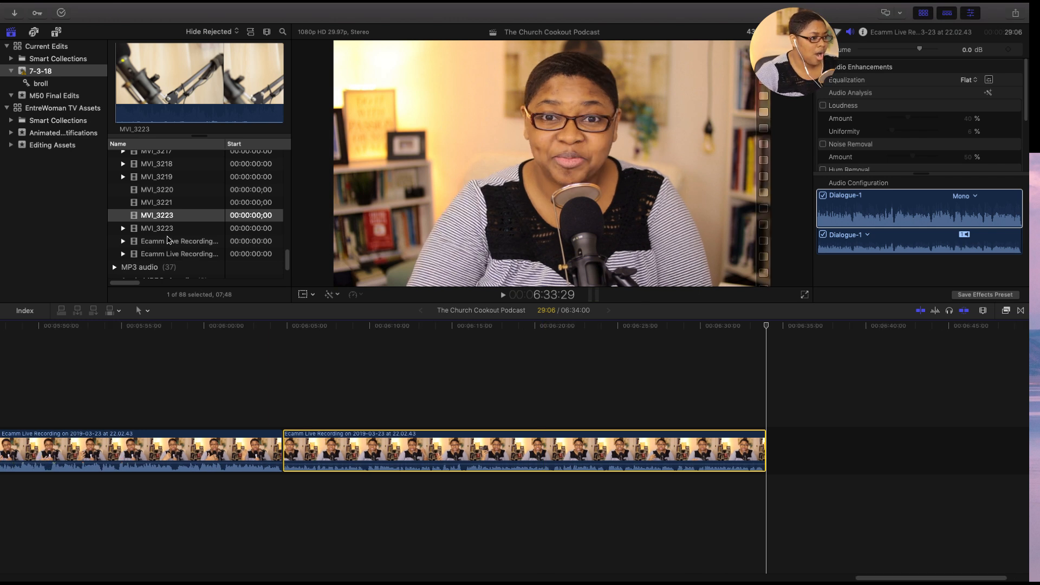
scroll(160, 239, down, 1)
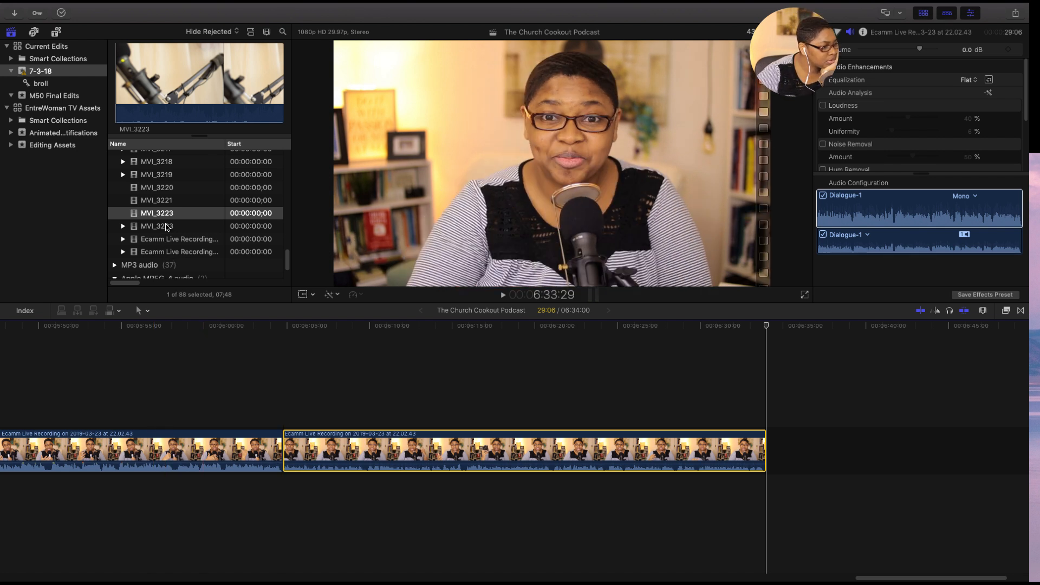
scroll(166, 227, down, 2)
click(115, 233)
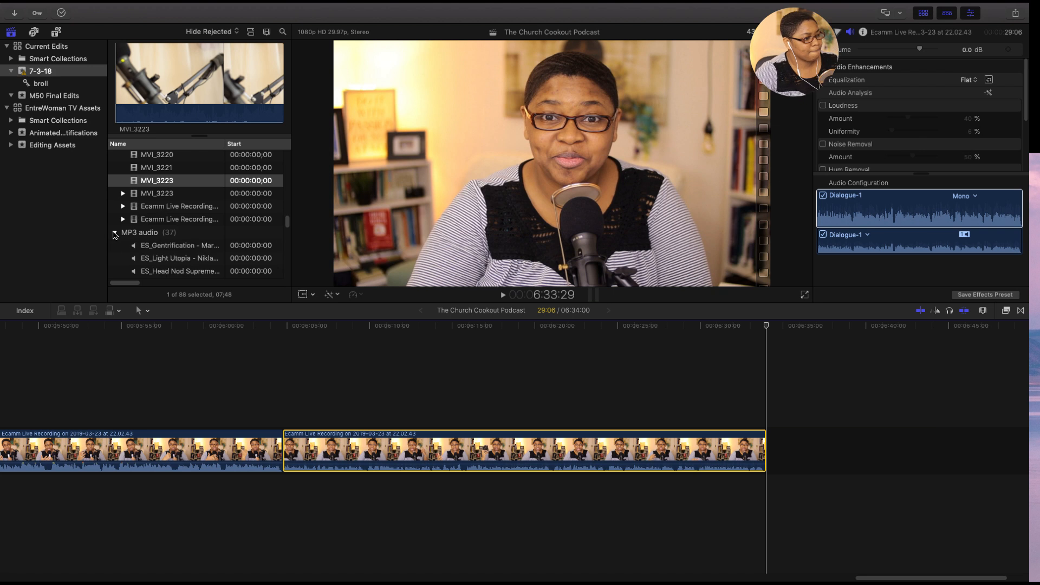
scroll(116, 239, down, 3)
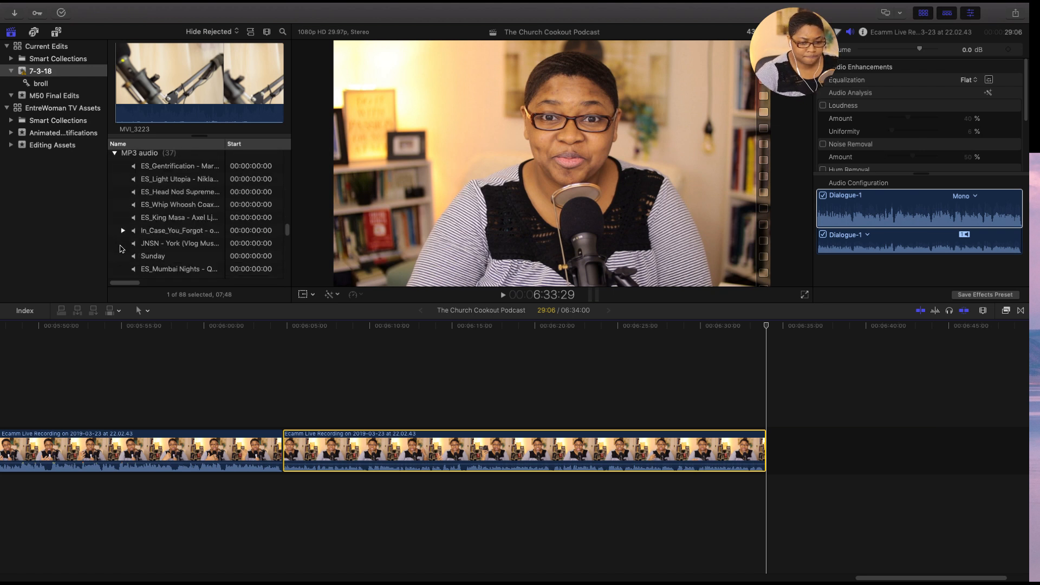
click(122, 249)
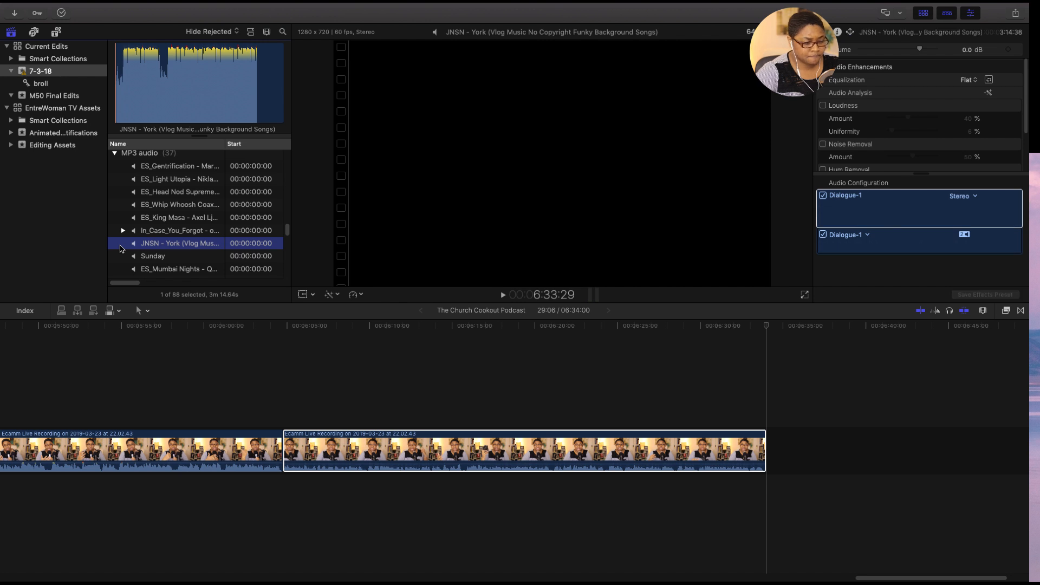
key(space)
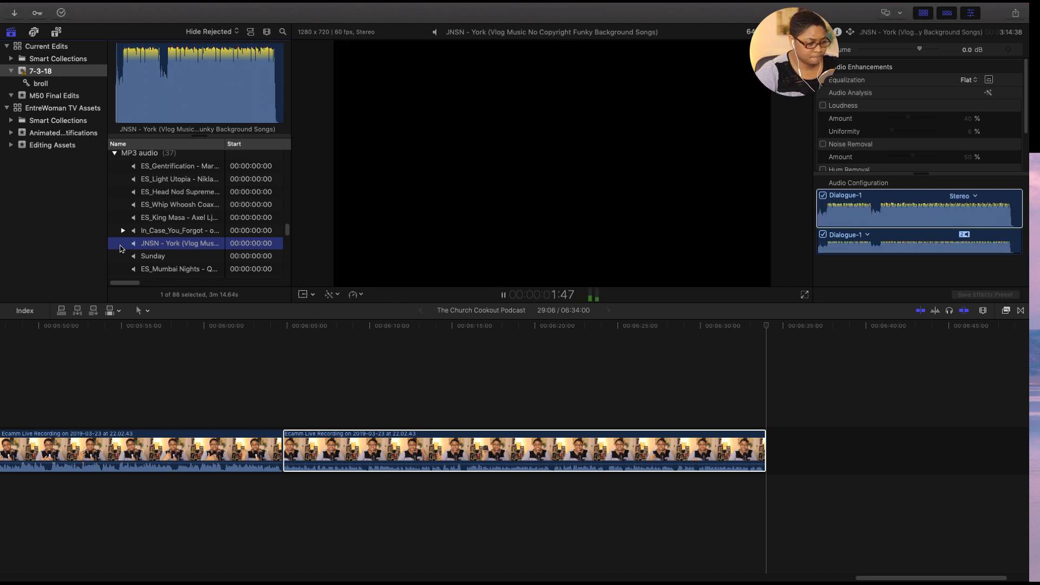
click(123, 257)
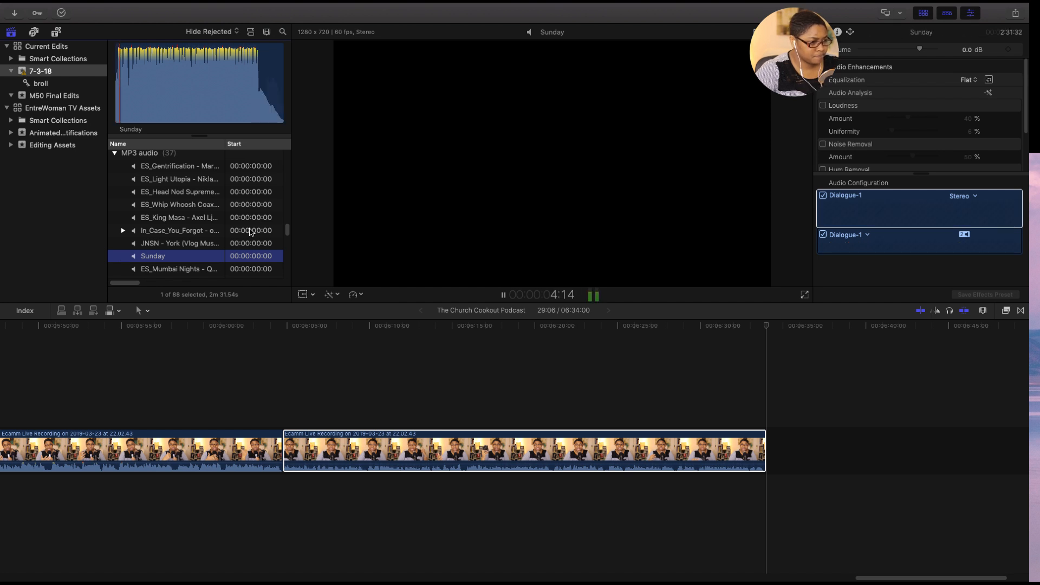
scroll(287, 233, down, 5)
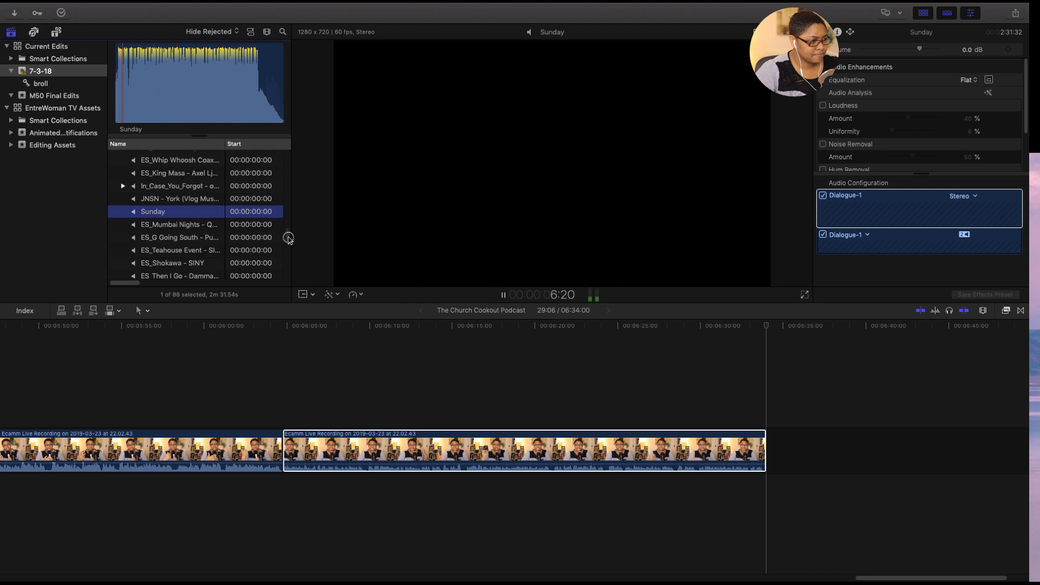
click(114, 211)
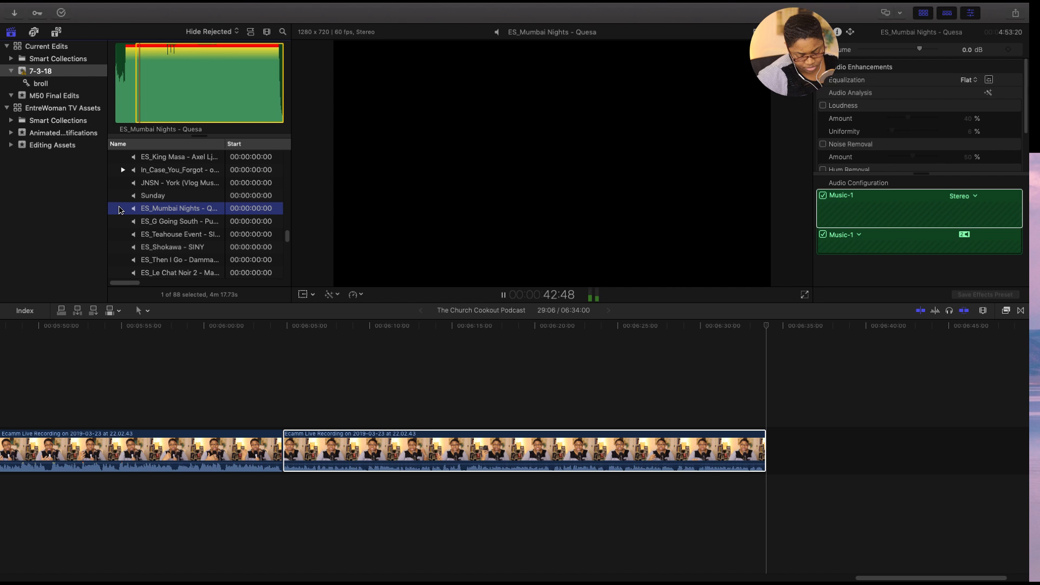
key(space)
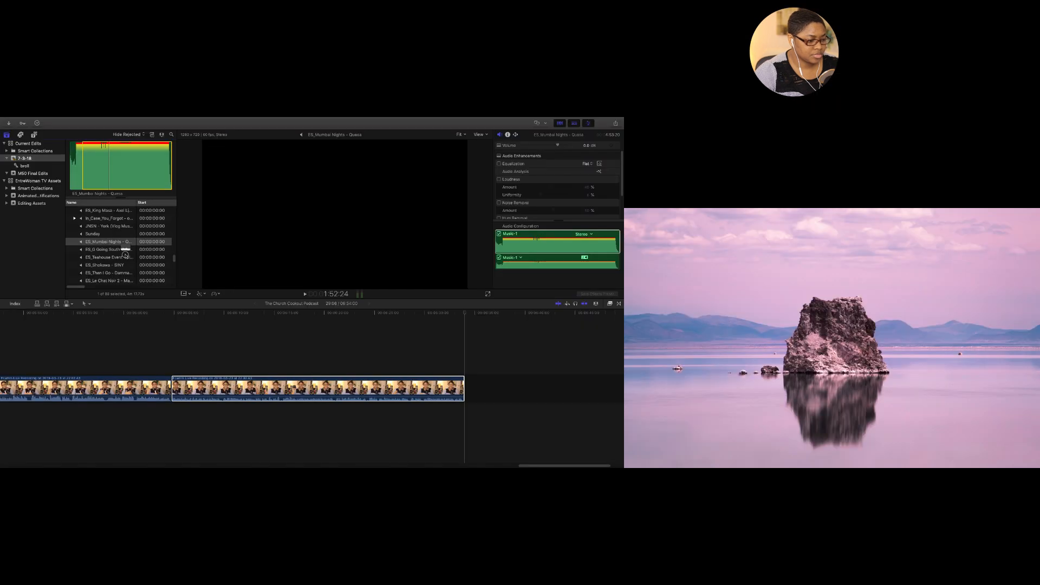
- Place ES_Mumbai Nights - Quesa beneath the last main recording clip from 6:04:24, at -24 dB with a fade-in
mouse_move(125, 253)
mouse_down()
mouse_move(327, 494)
mouse_move(286, 492)
mouse_up()
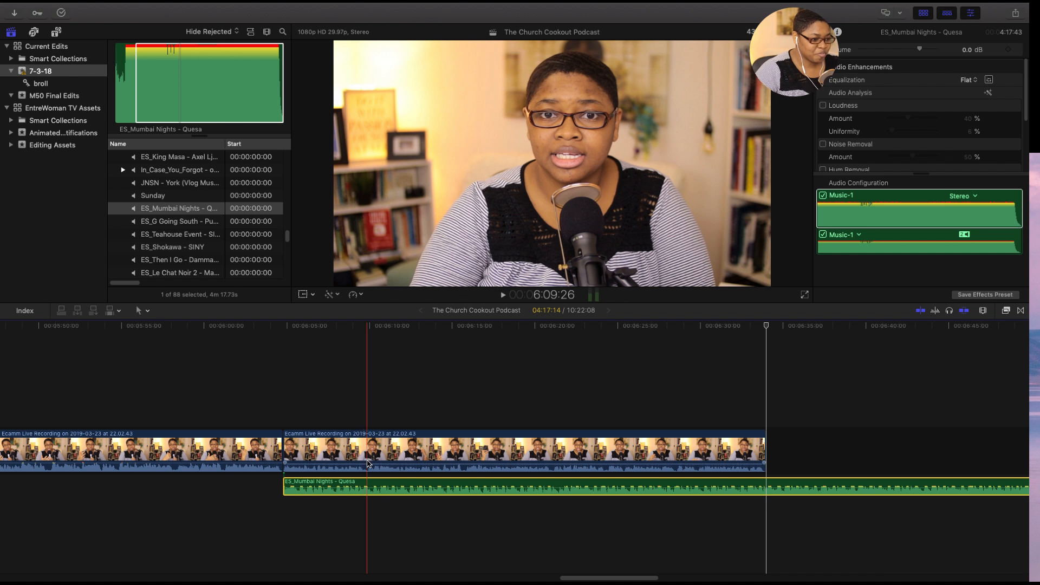
drag(378, 487, 378, 493)
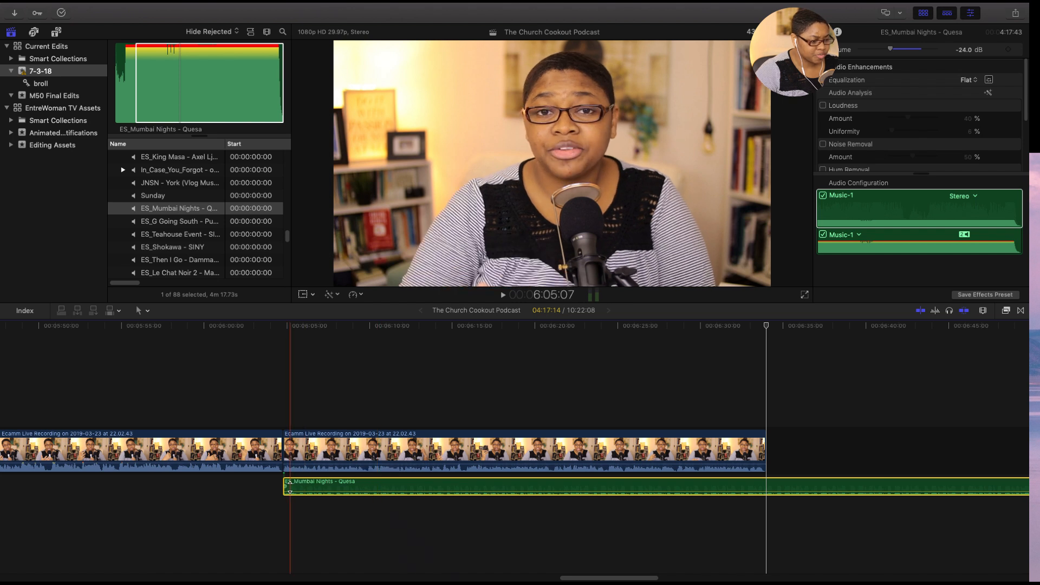
drag(286, 487, 294, 487)
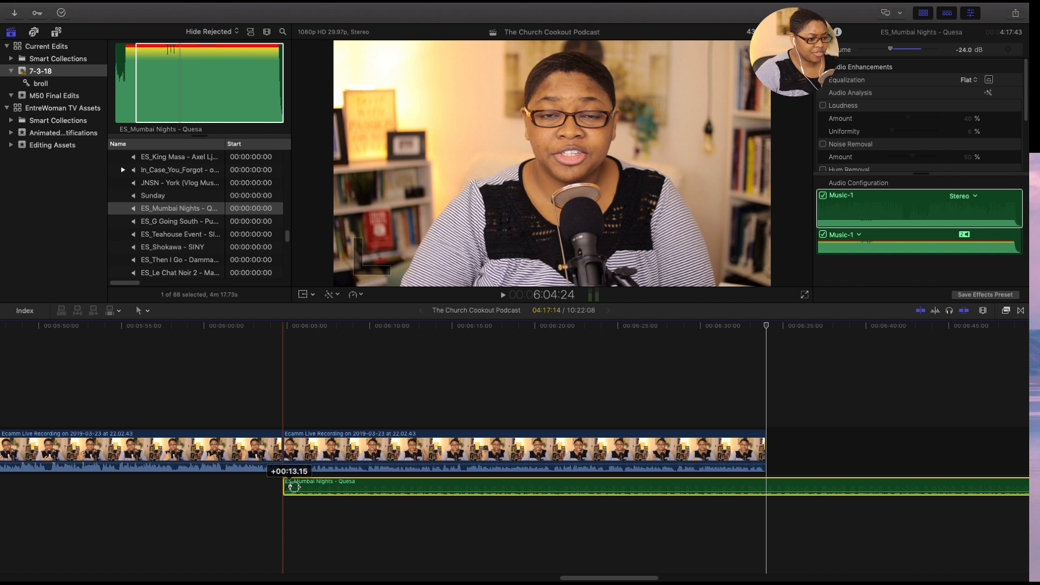
drag(294, 487, 368, 486)
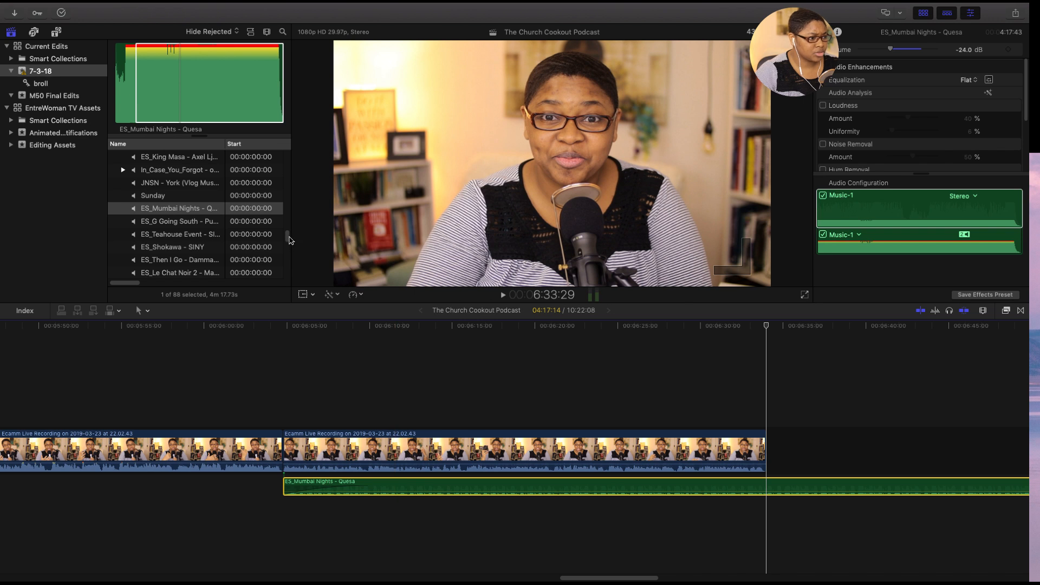
- Look through the remaining MP3 tracks in event 7-3-18 and collapse the MP3 audio group
scroll(287, 242, down, 5)
scroll(290, 251, down, 5)
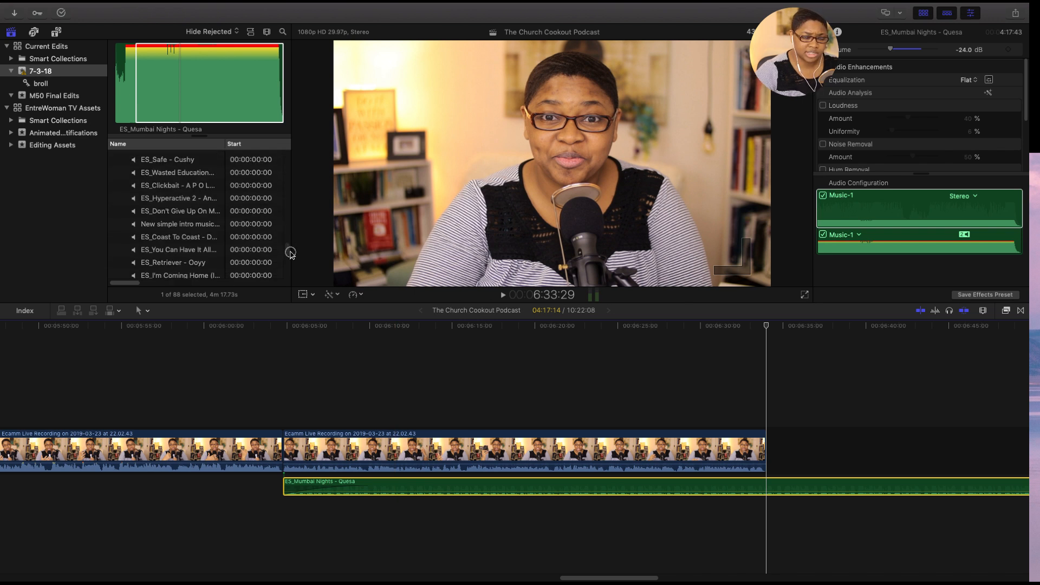
scroll(290, 254, up, 10)
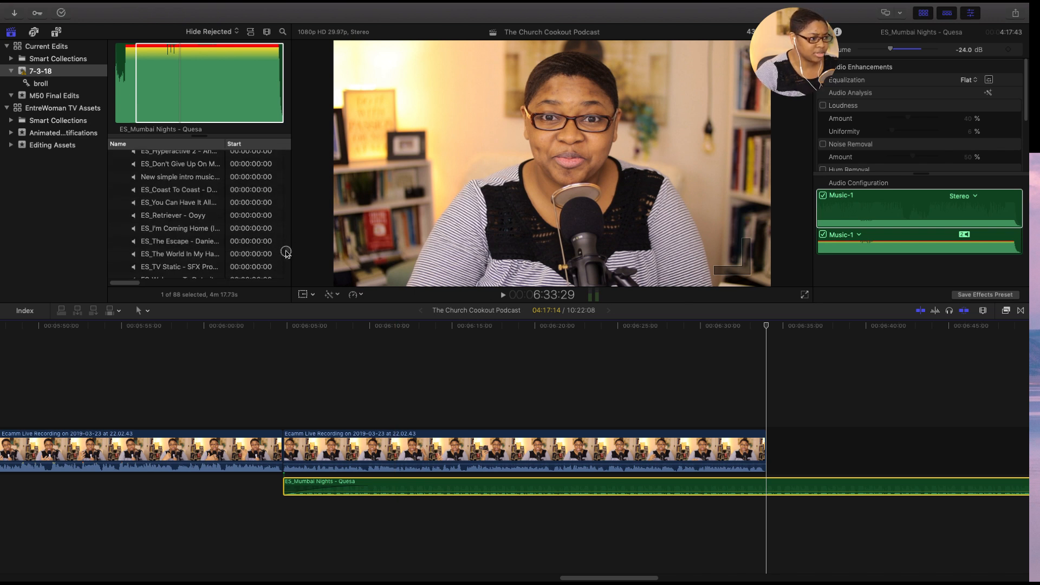
drag(285, 227, 284, 225)
click(115, 203)
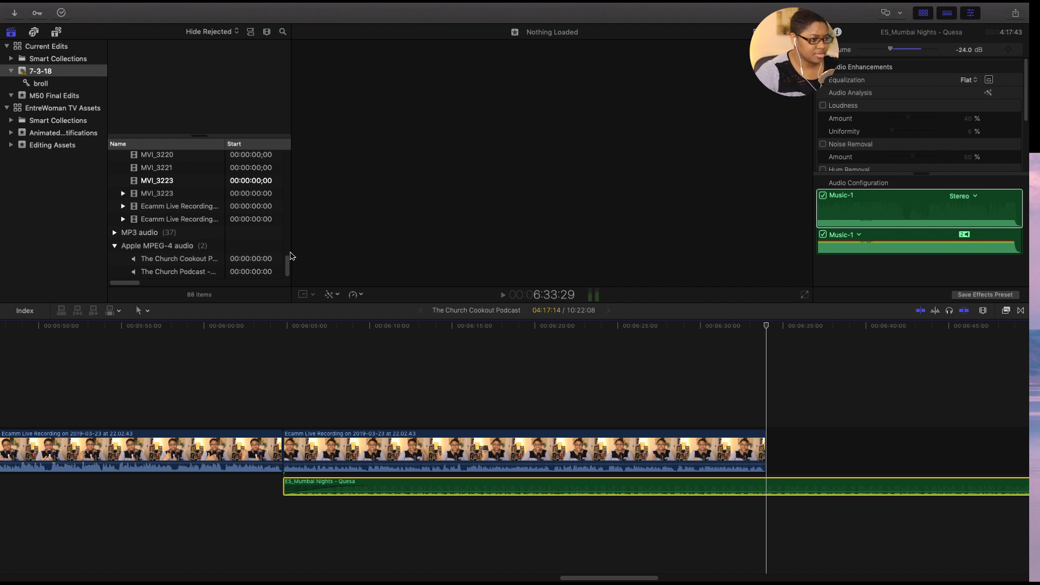
- Preview the MVI_3223 clip and the TCC Intro Text, TCC Intro Music, DG Lower Third 2019 and TCC Outro Music compound clips
scroll(288, 269, up, 2)
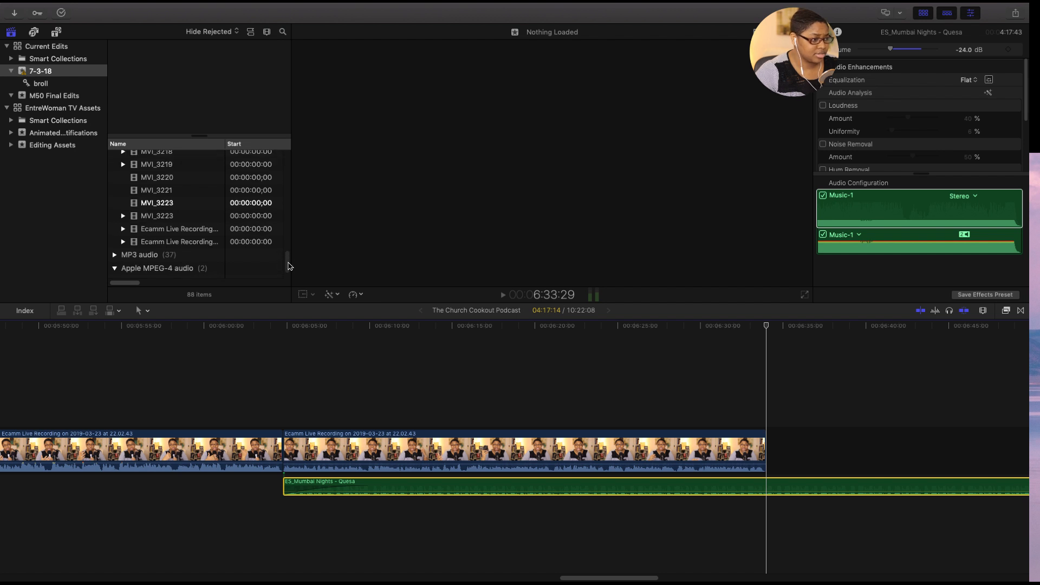
click(126, 205)
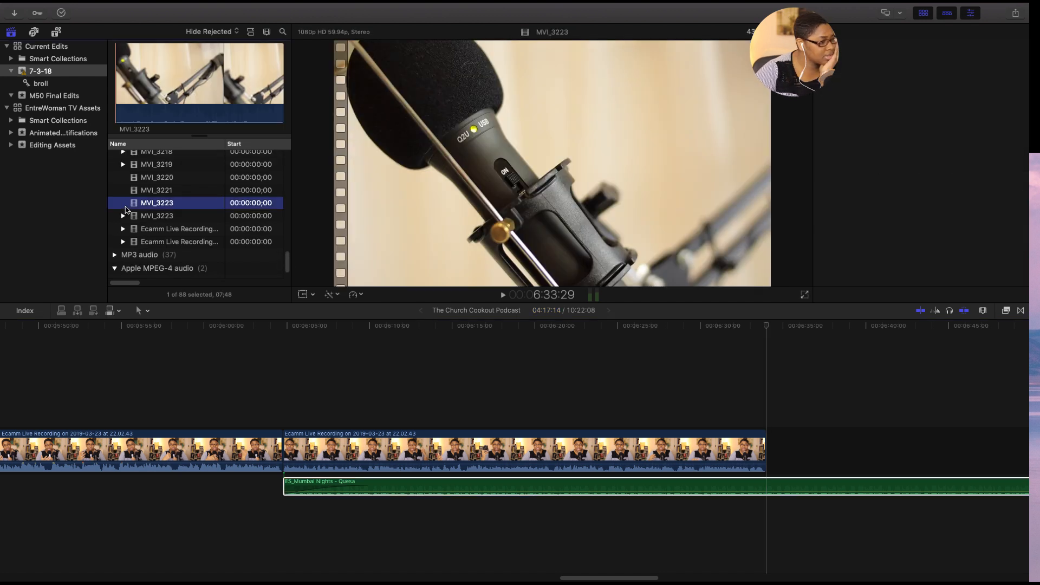
scroll(123, 206, up, 5)
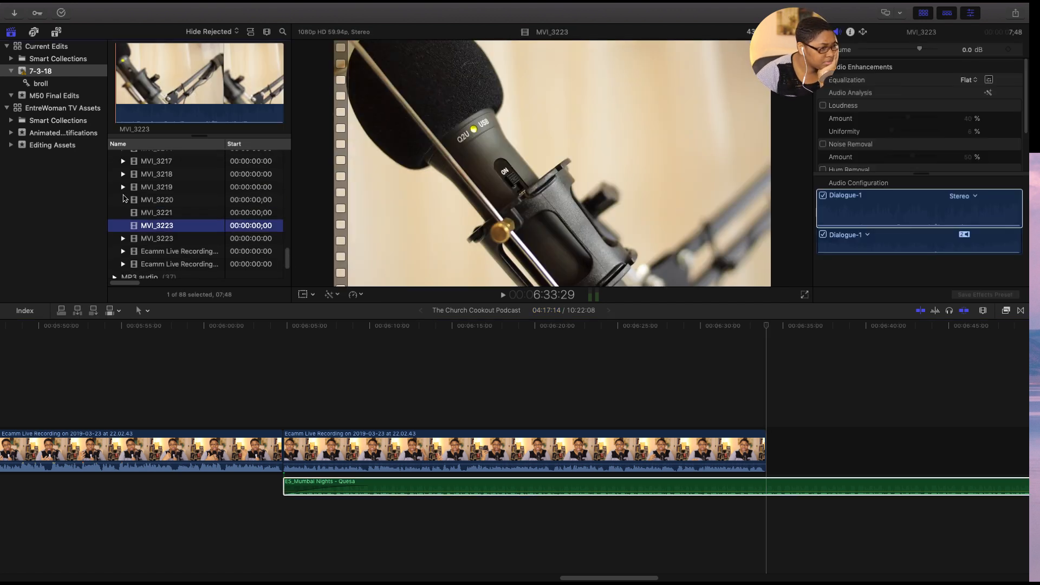
scroll(123, 203, up, 5)
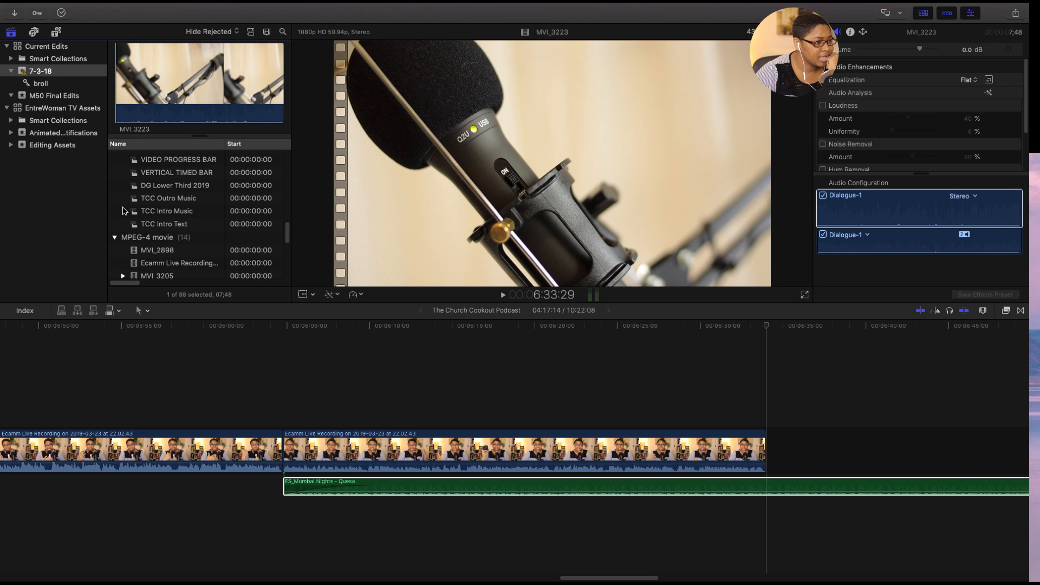
click(124, 223)
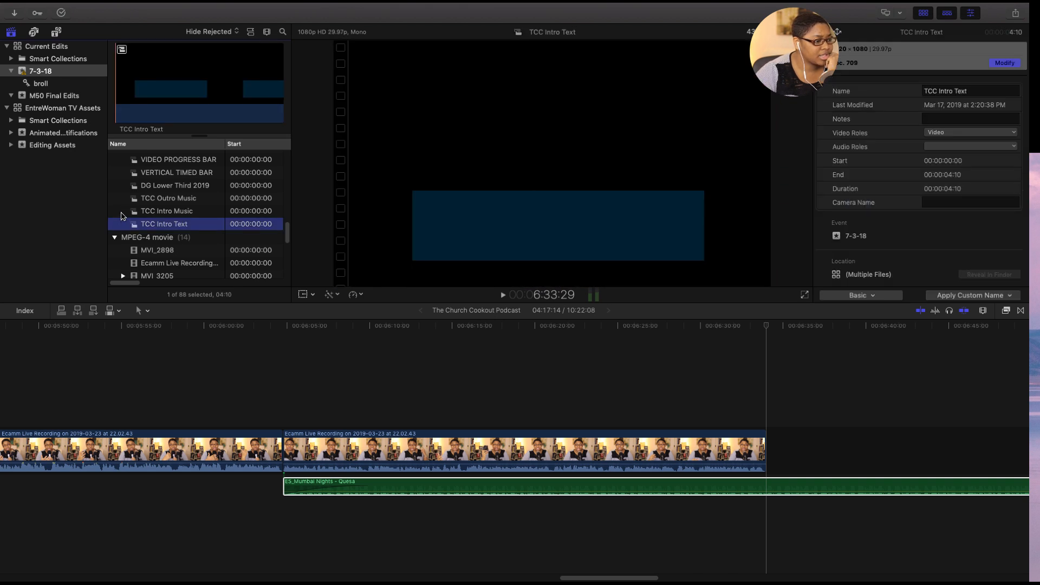
click(121, 212)
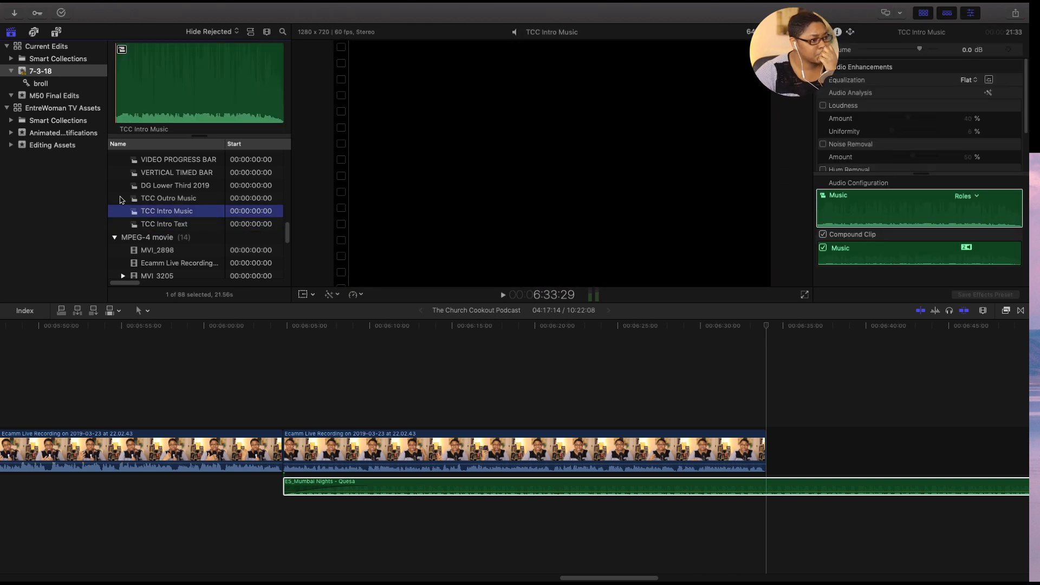
scroll(124, 198, up, 1)
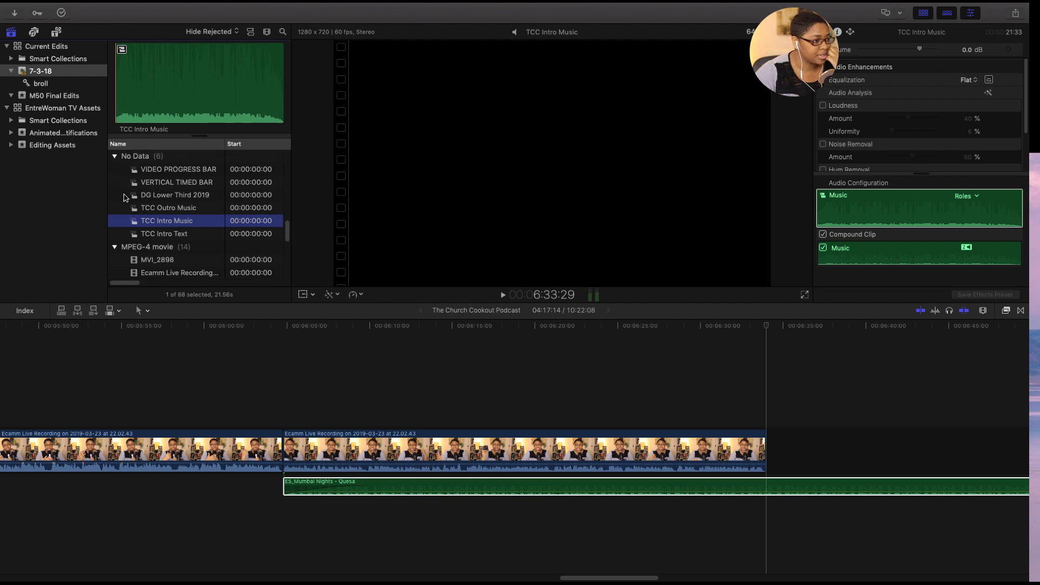
click(124, 201)
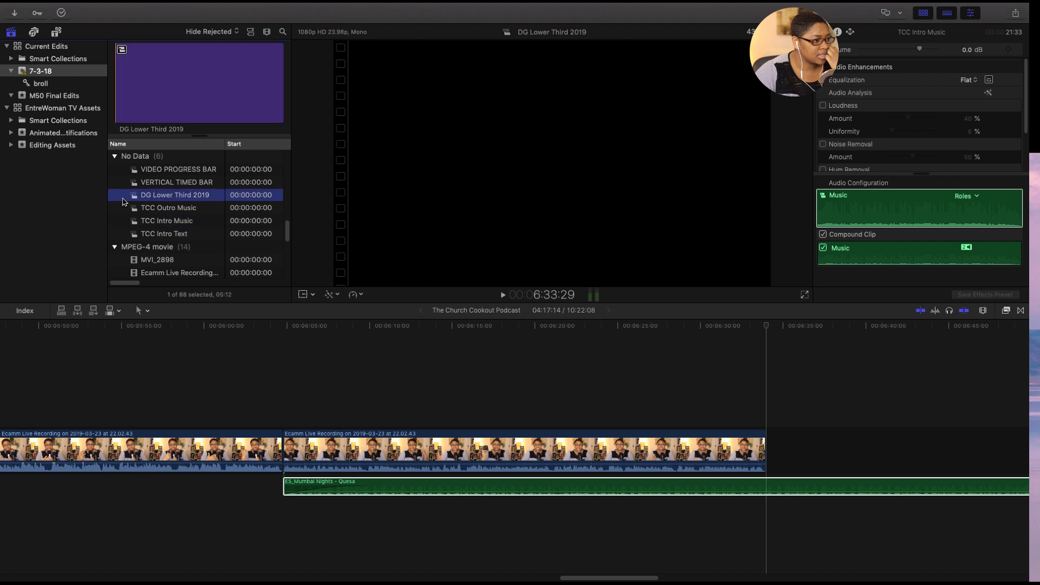
click(123, 209)
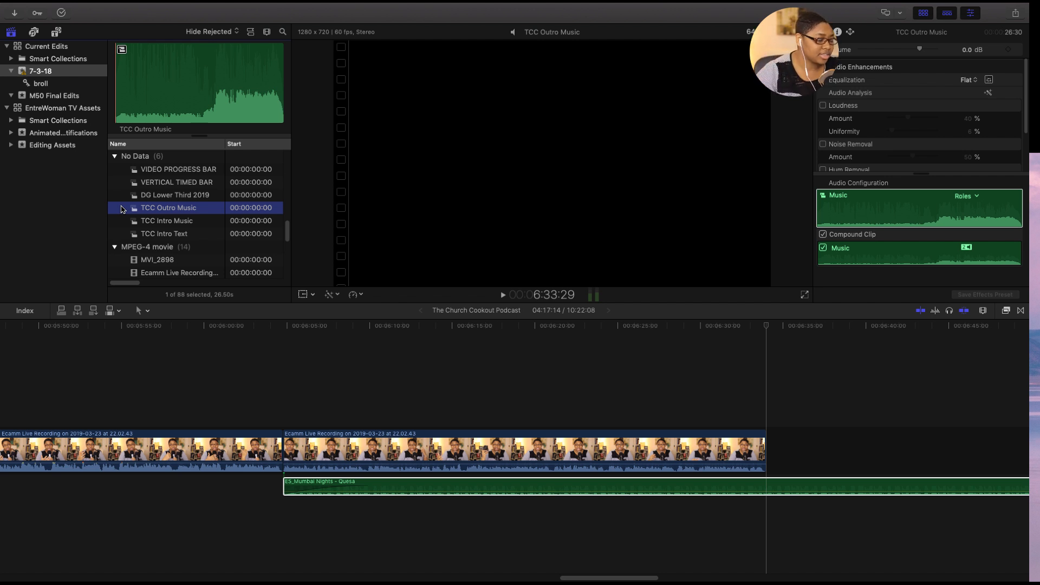
click(123, 222)
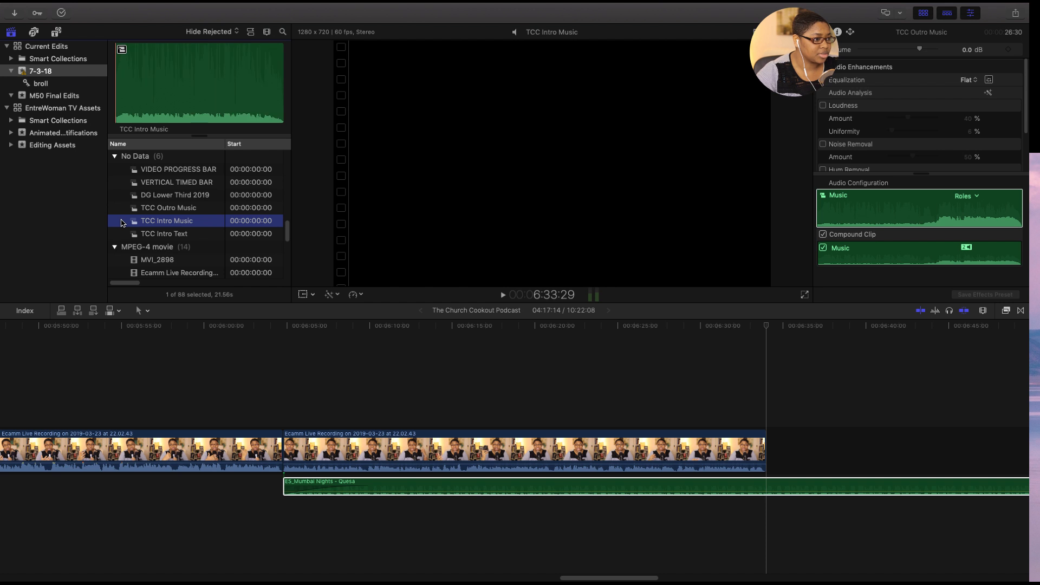
- Preview the first PNG images in the event, from the DG logo and EntreChats Daily cover to the Google Podcasts and Stitcher badges
scroll(121, 224, up, 2)
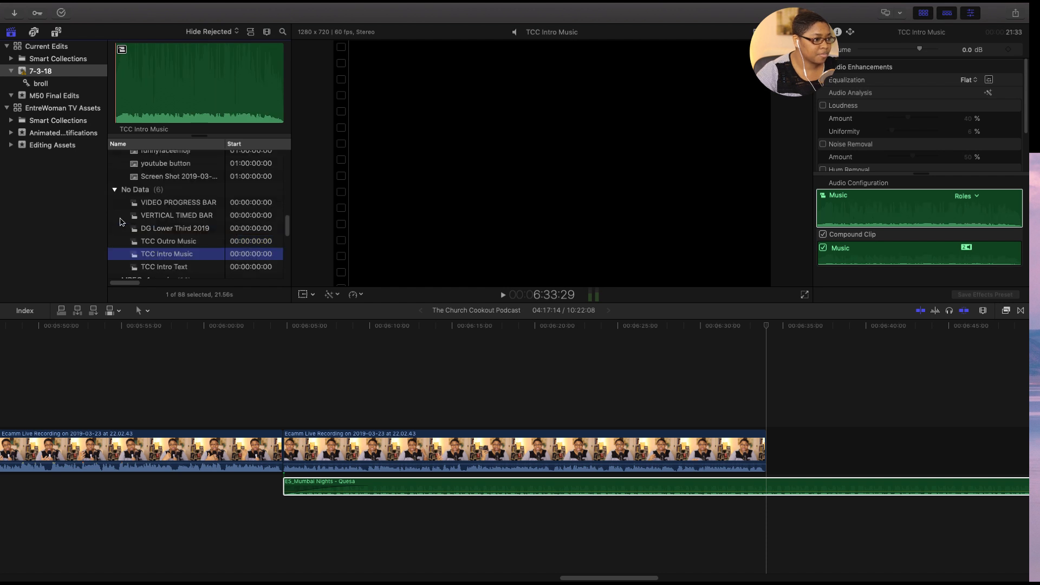
scroll(121, 222, up, 3)
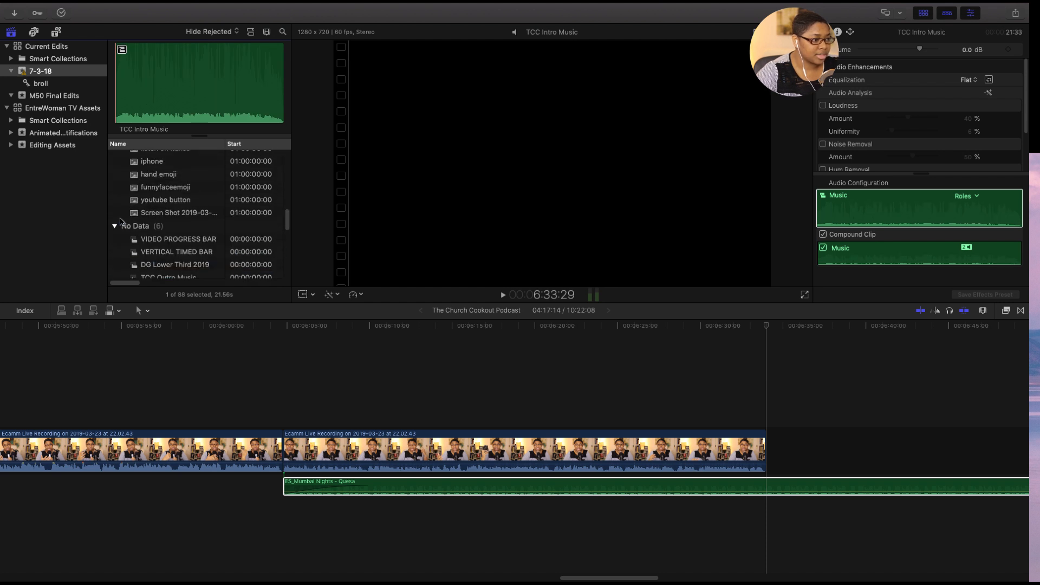
scroll(120, 222, up, 5)
click(121, 193)
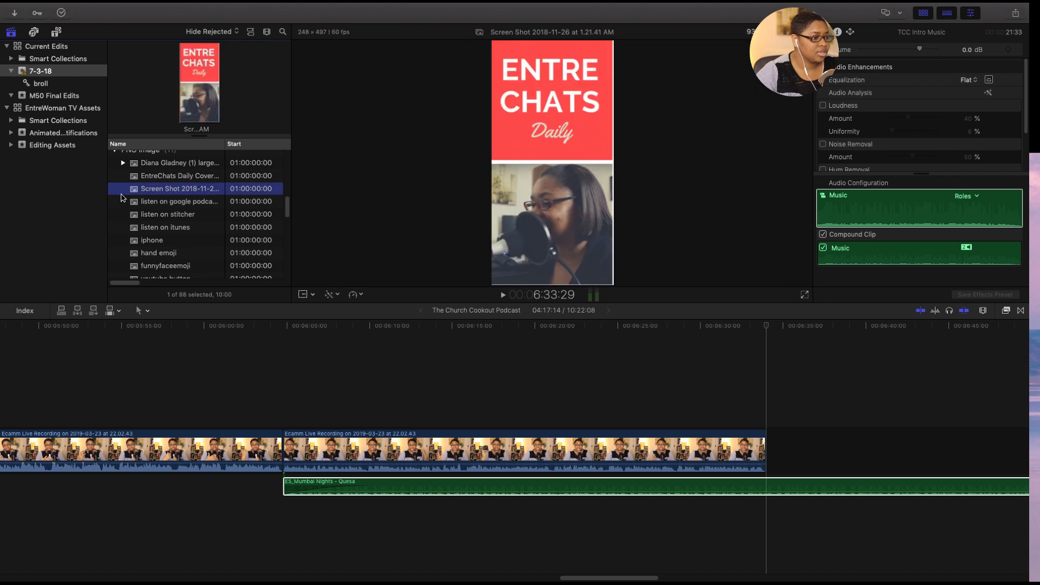
scroll(123, 229, down, 1)
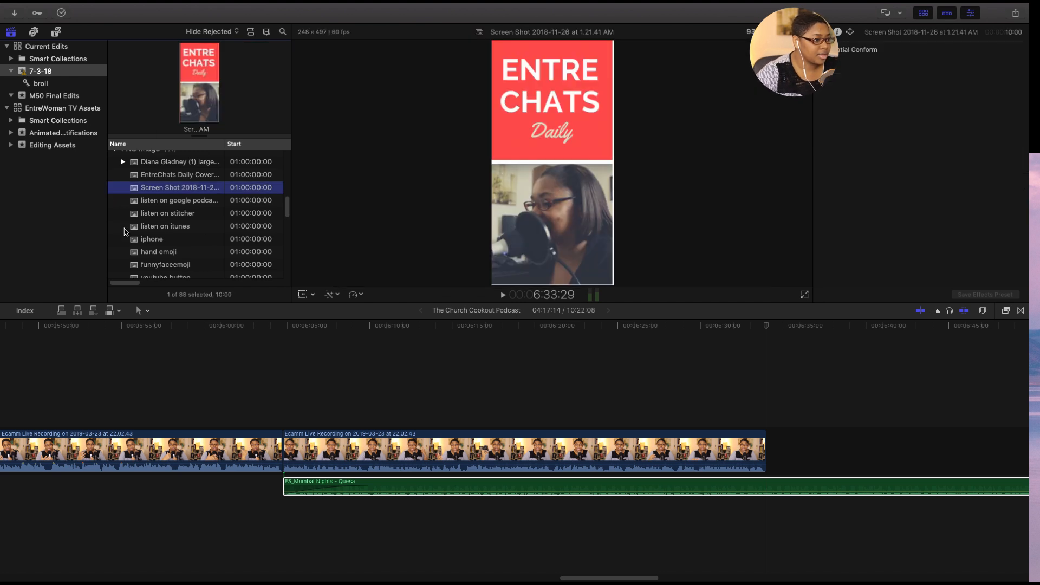
scroll(124, 232, up, 3)
click(115, 211)
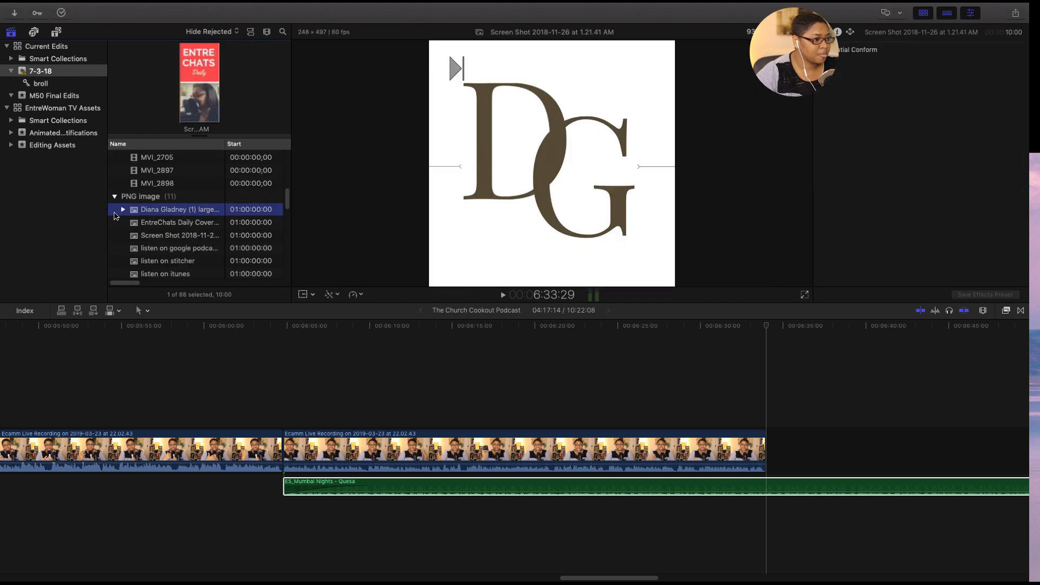
click(114, 222)
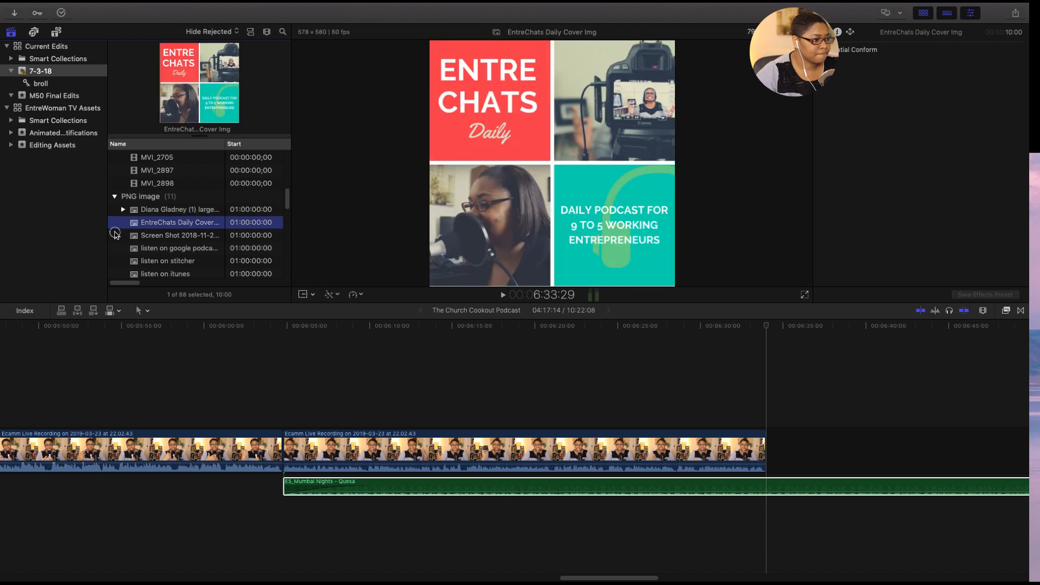
click(115, 235)
click(114, 248)
click(115, 260)
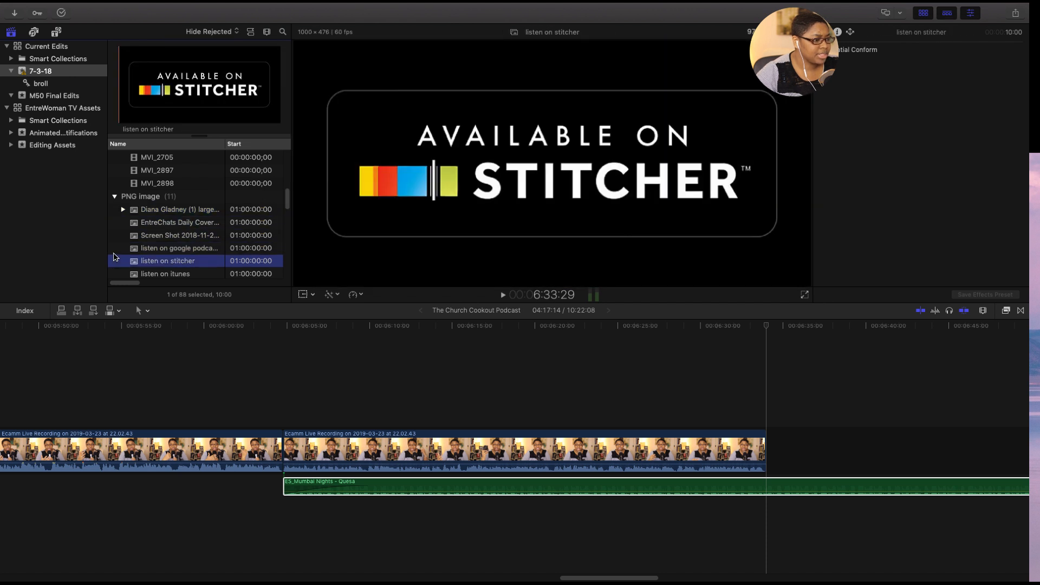
- Preview the remaining PNG images, from listen on itunes, iphone and the emojis to youtube button and the TCC screenshot
scroll(115, 259, down, 3)
click(115, 227)
click(116, 239)
click(118, 253)
click(120, 262)
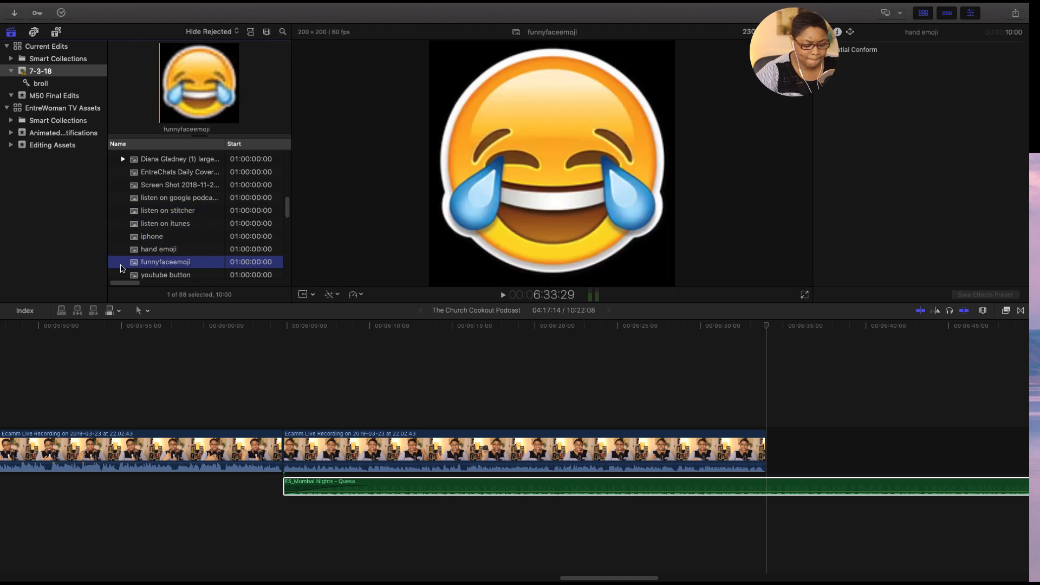
scroll(120, 260, down, 3)
key(Down)
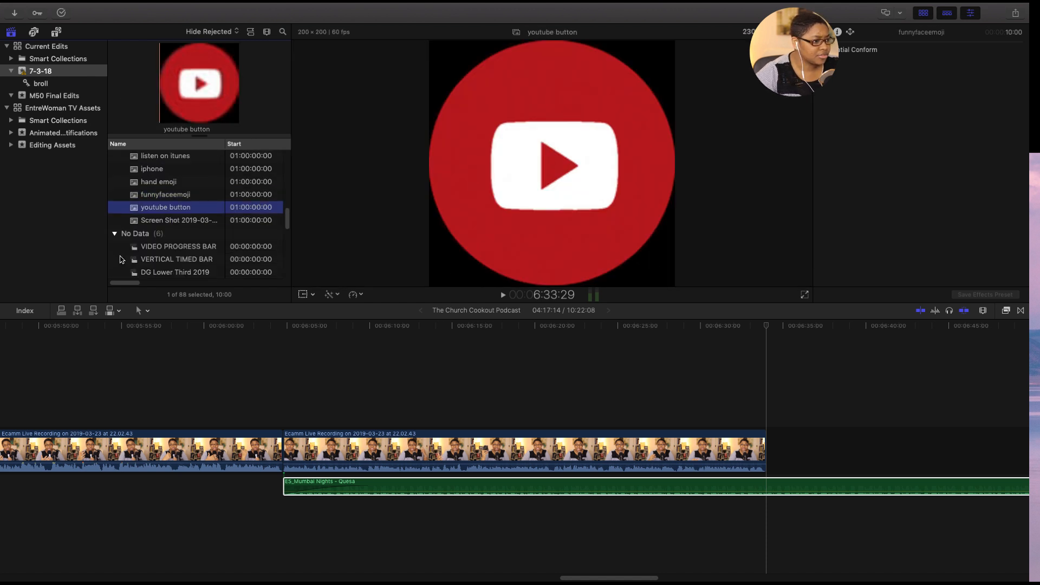
key(Down)
- Preview the MPEG-4 clips MVI_2898 and the Ecamm Live Recordings from 2019-03-23 at 01.17.09 and 22.02.43
scroll(120, 259, down, 2)
scroll(123, 255, down, 1)
scroll(123, 254, down, 4)
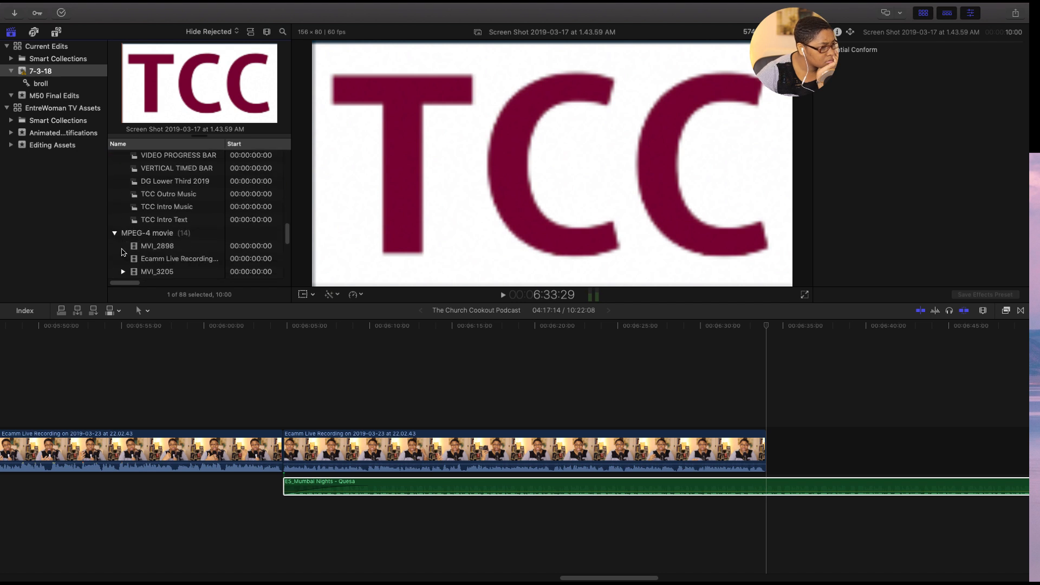
click(120, 247)
click(121, 261)
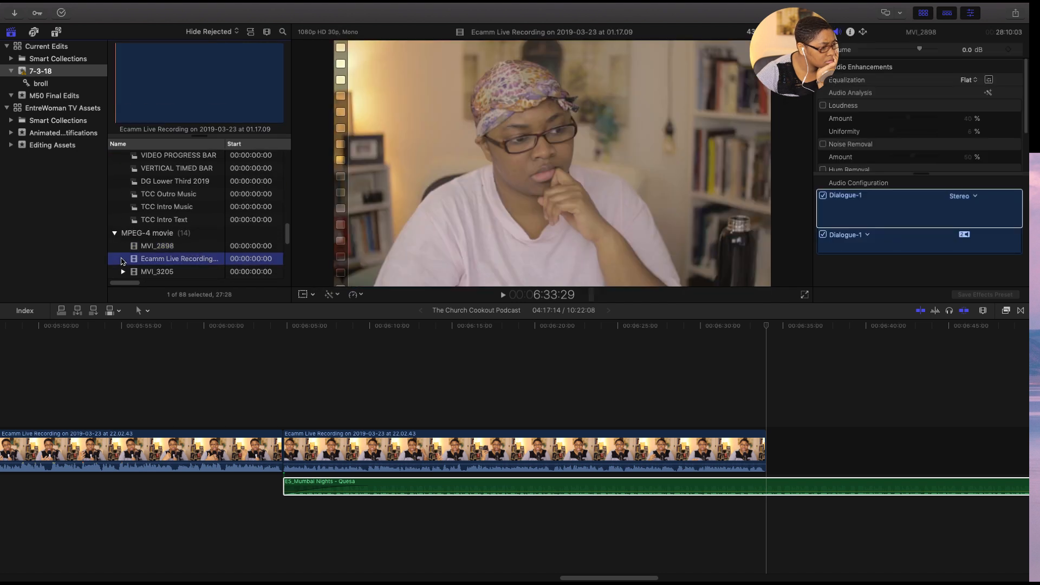
scroll(129, 249, down, 3)
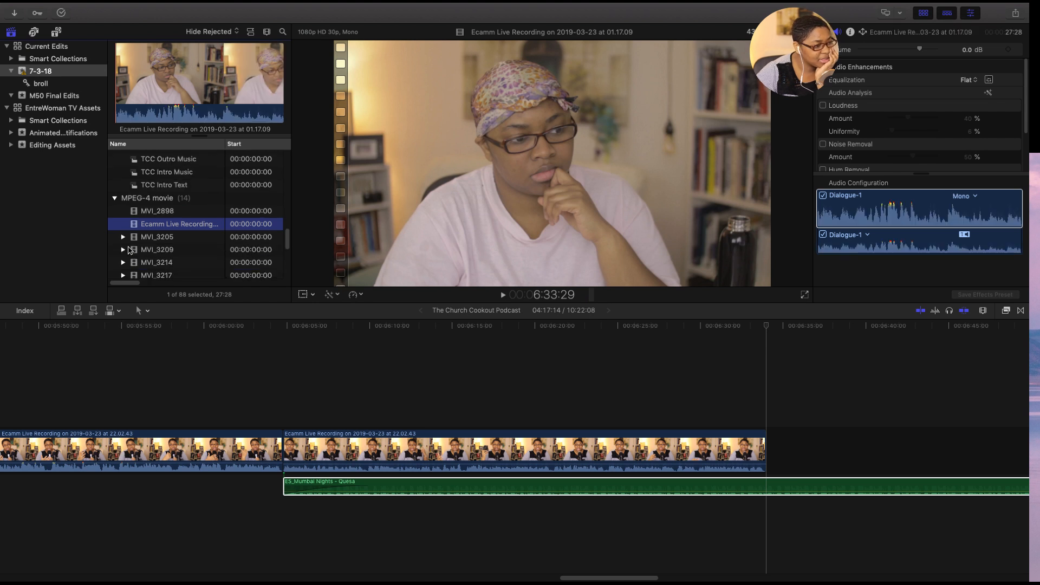
scroll(126, 246, down, 1)
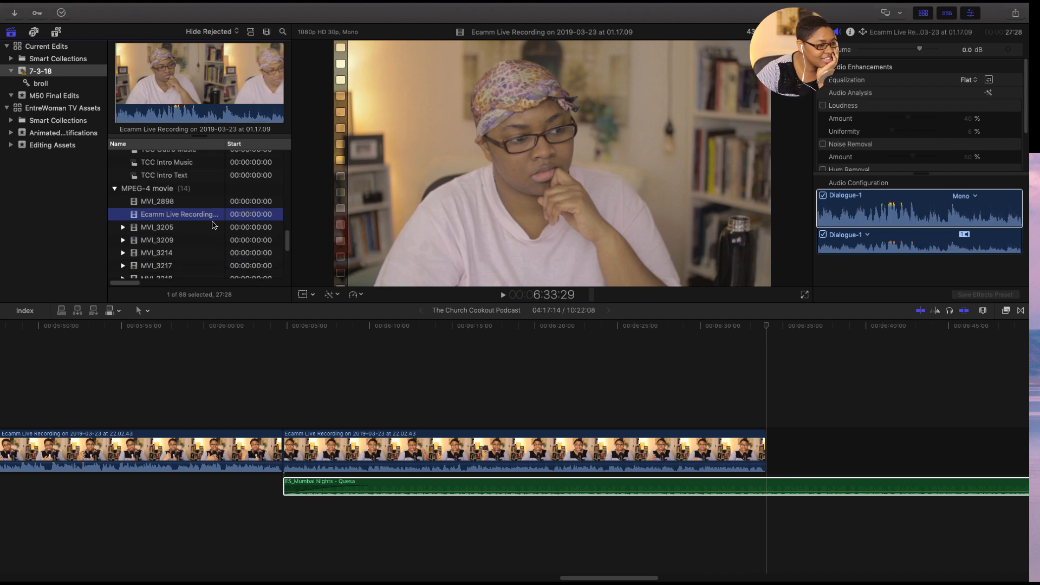
drag(286, 239, 288, 271)
click(146, 221)
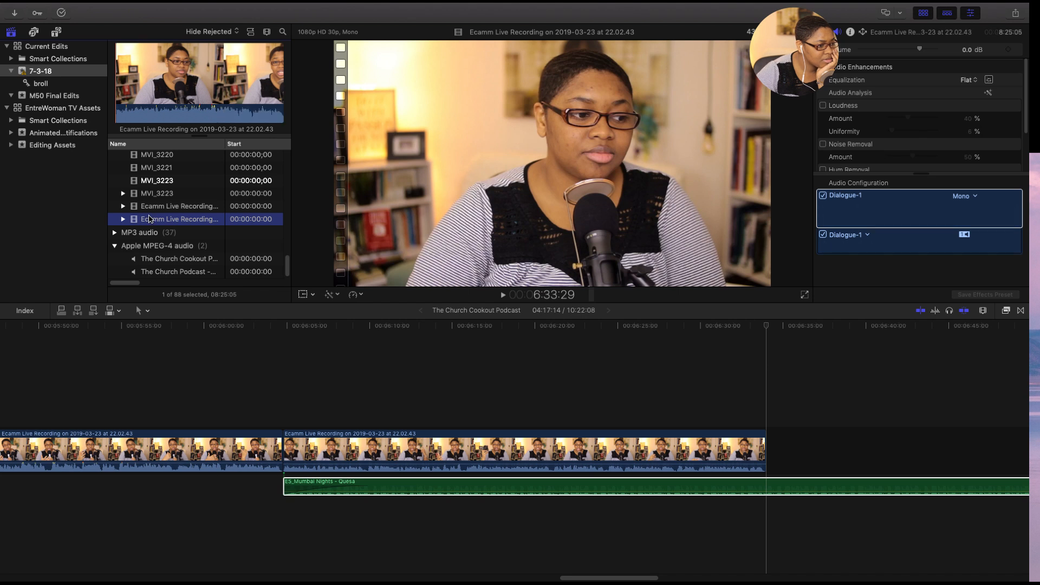
- Collapse the QuickTime movie and MPEG-4 movie groups in the event's clip list, looking over the PNG images in between
mouse_move(288, 262)
mouse_down()
mouse_move(287, 163)
mouse_move(291, 187)
mouse_up()
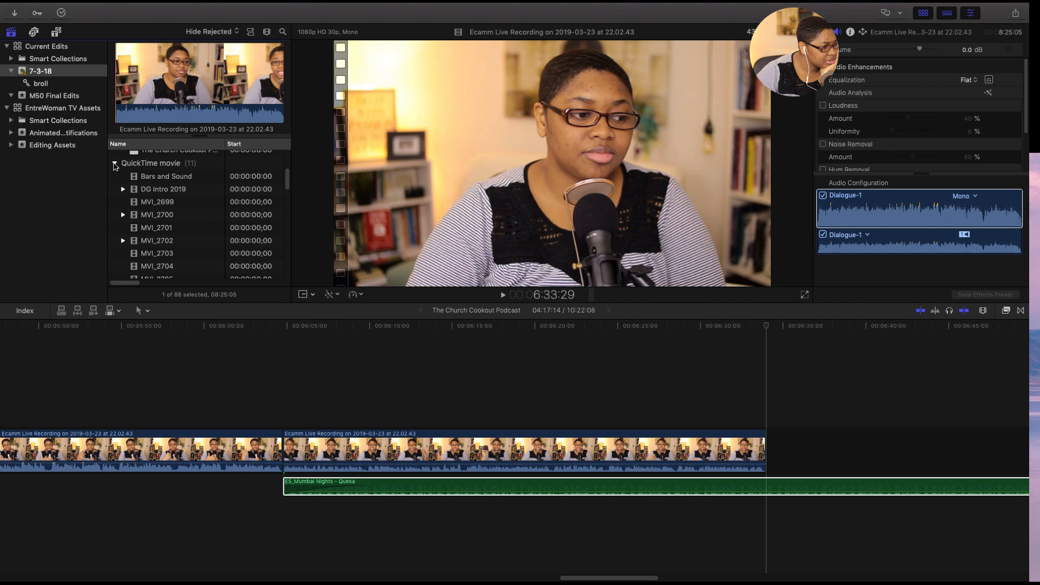
click(115, 164)
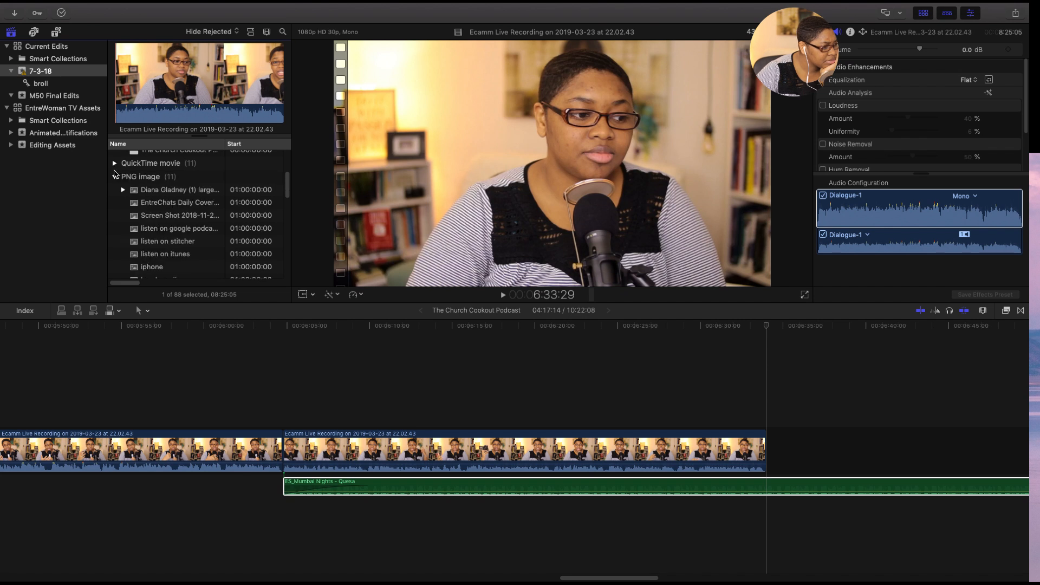
scroll(119, 209, down, 2)
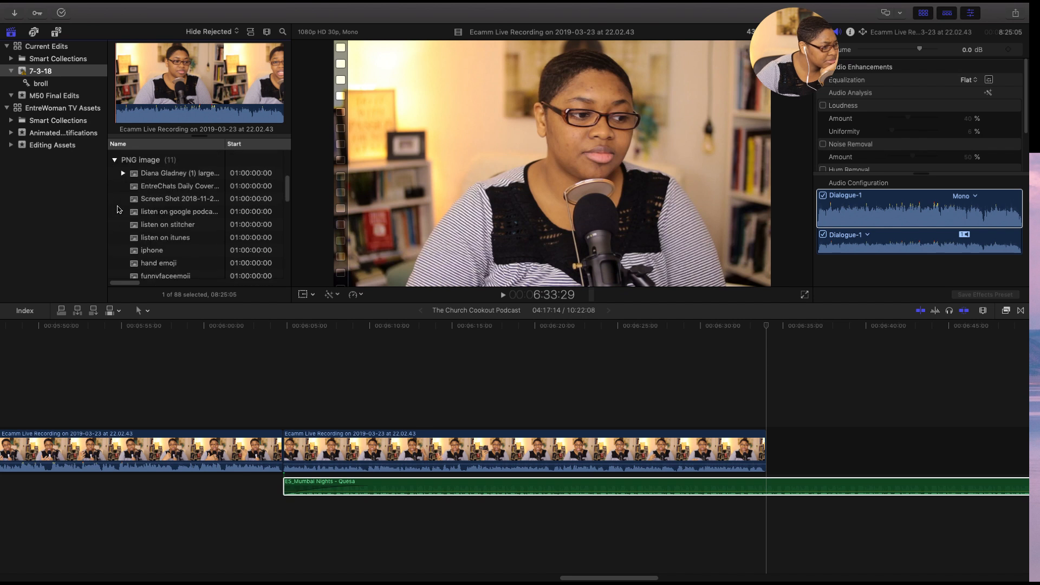
scroll(120, 209, down, 3)
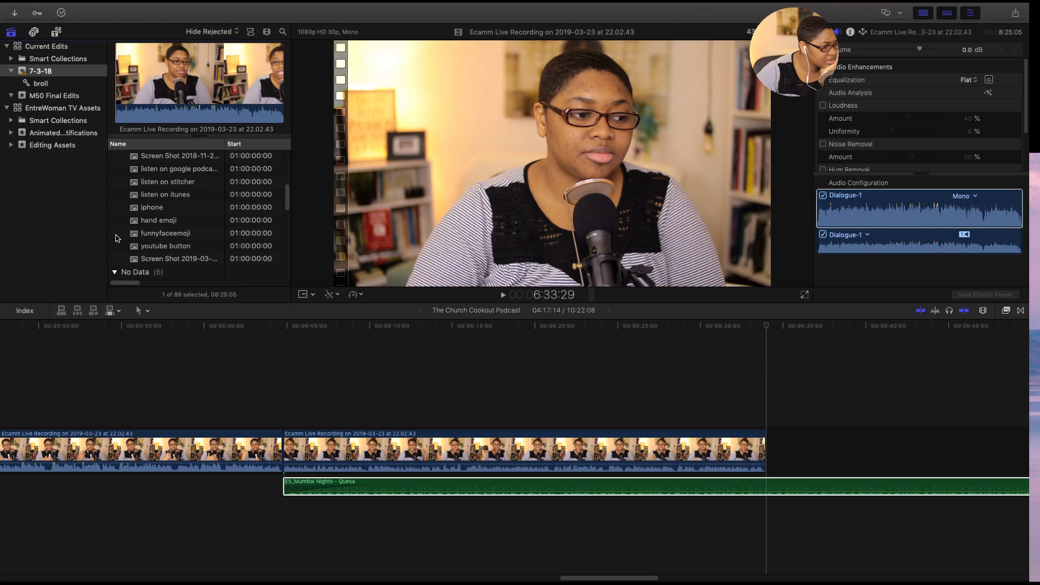
scroll(118, 232, up, 1)
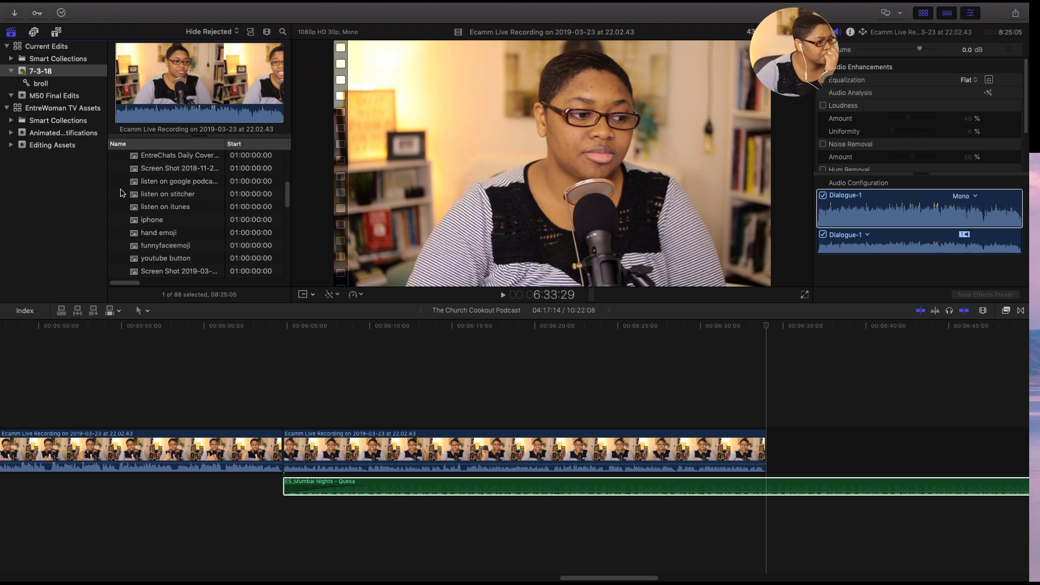
scroll(120, 190, up, 2)
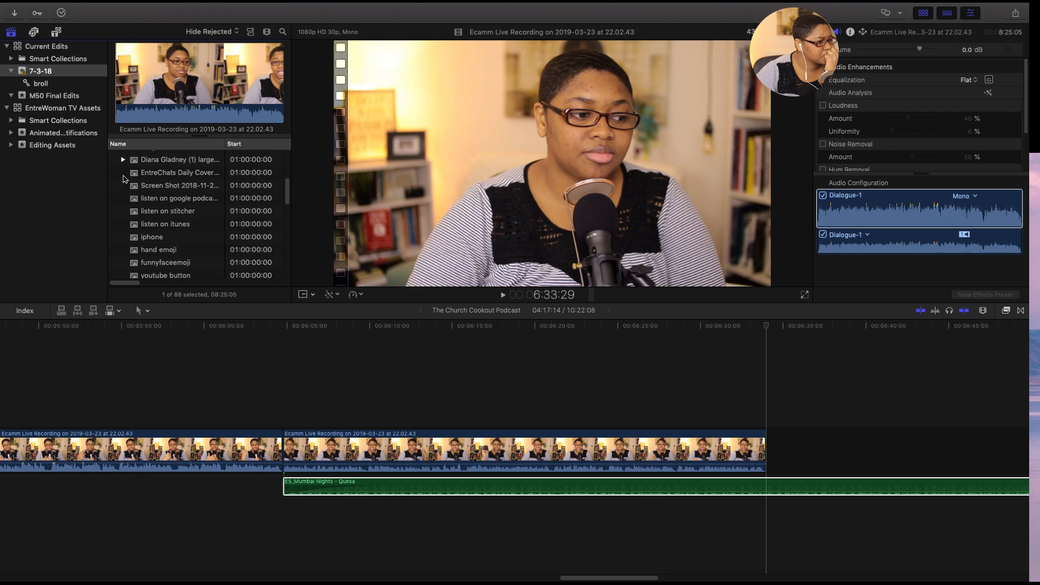
scroll(123, 184, down, 10)
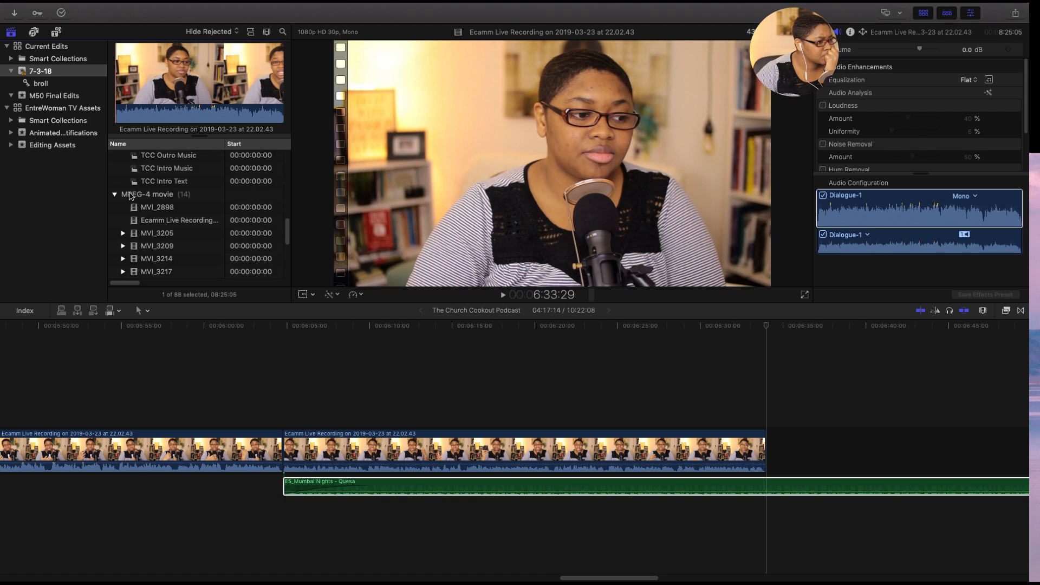
click(114, 196)
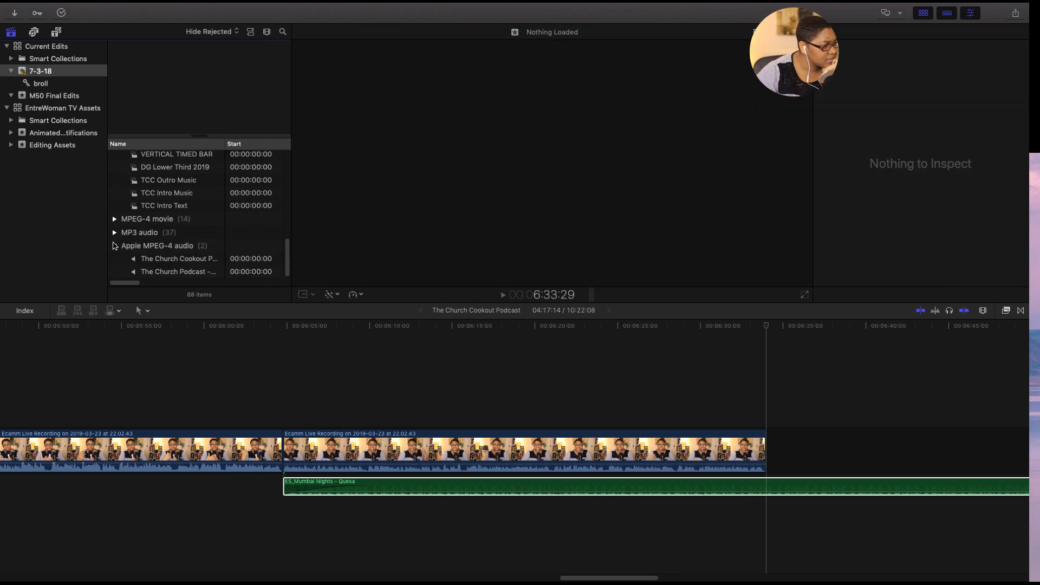
scroll(119, 216, up, 1)
scroll(118, 216, up, 5)
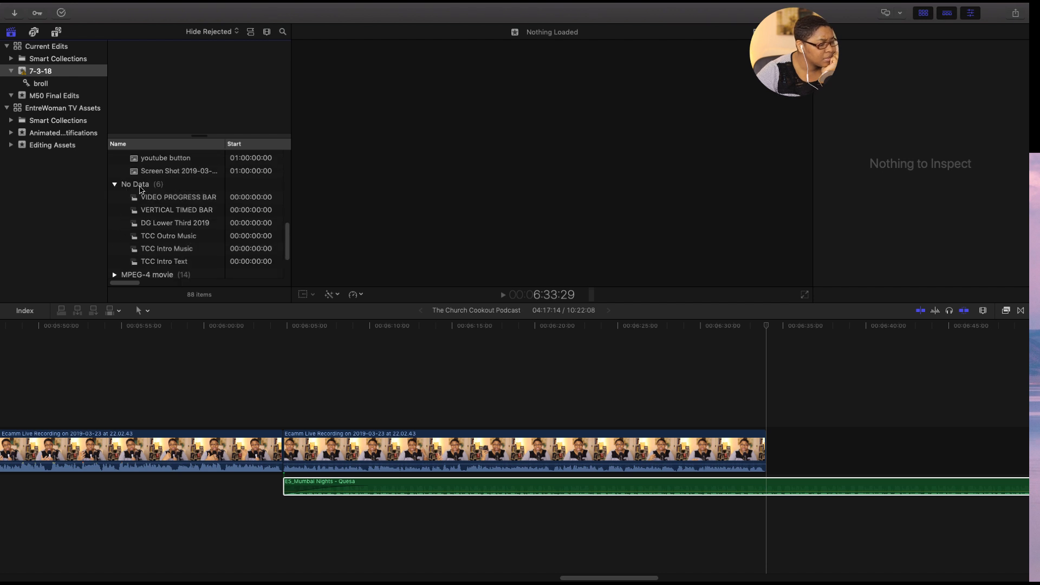
- Cut the ES_Mumbai Nights music where the last video clip ends and delete the leftover music together with the gap above it
click(504, 363)
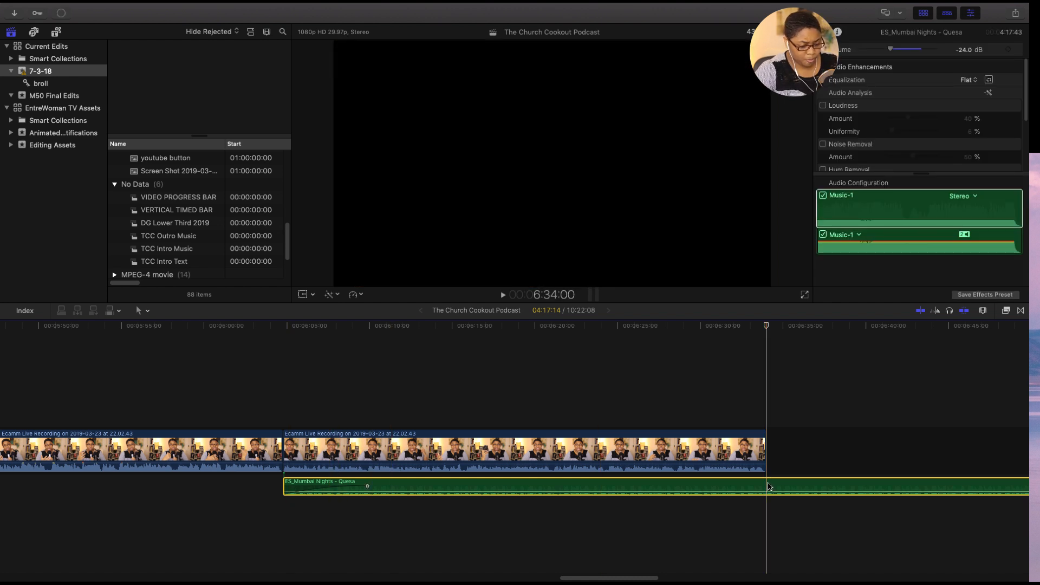
key(super+b)
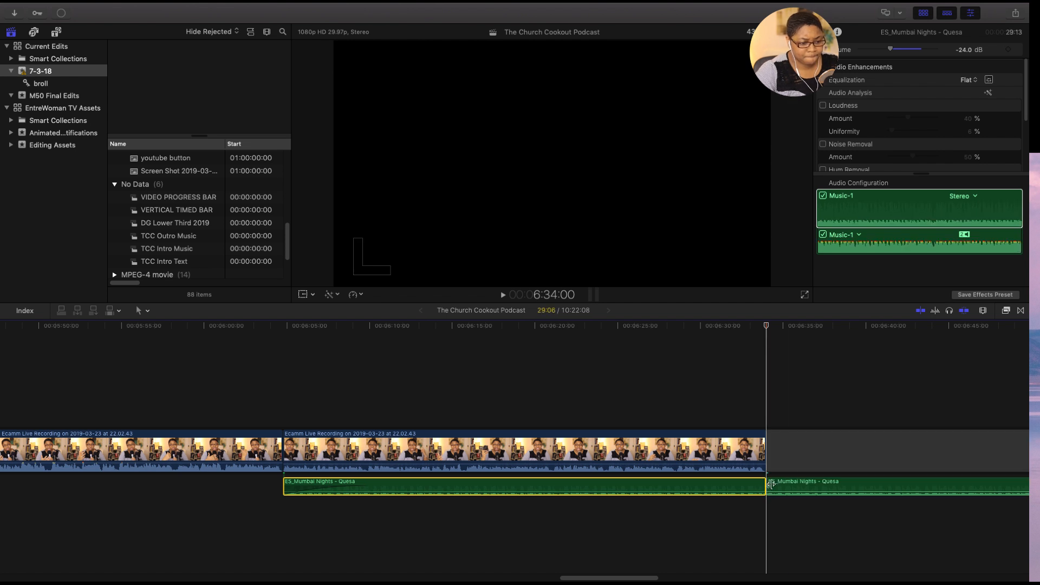
drag(790, 414, 826, 513)
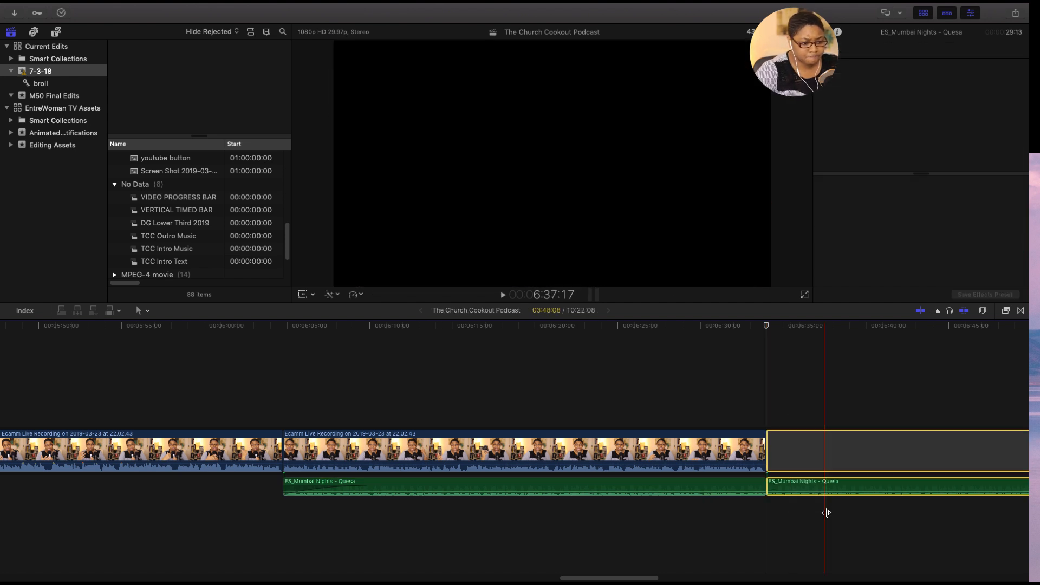
key(Delete)
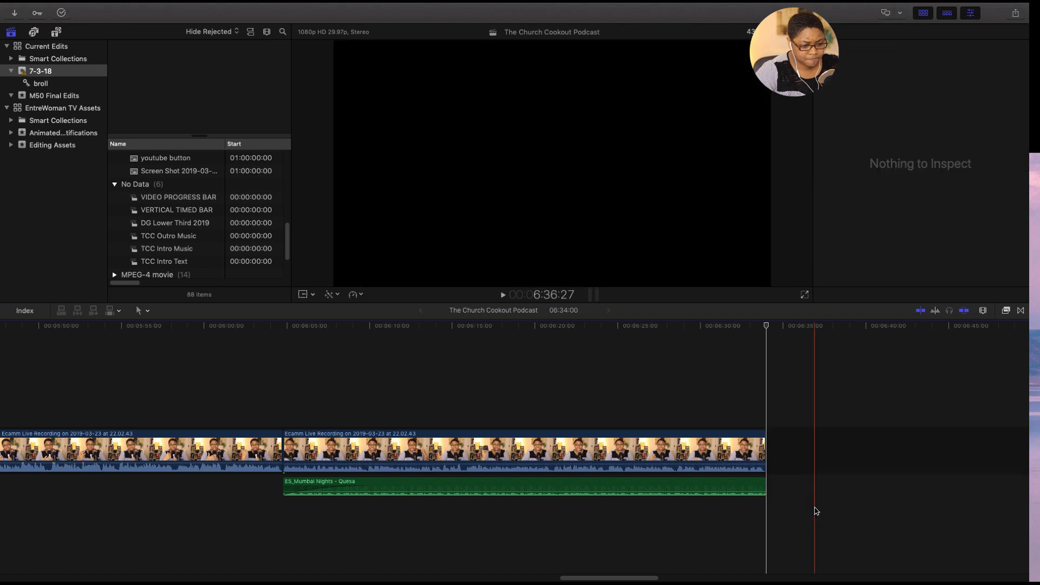
- Add a fade-out to the end of the ES_Mumbai Nights music, starting at about 6:29
click(764, 486)
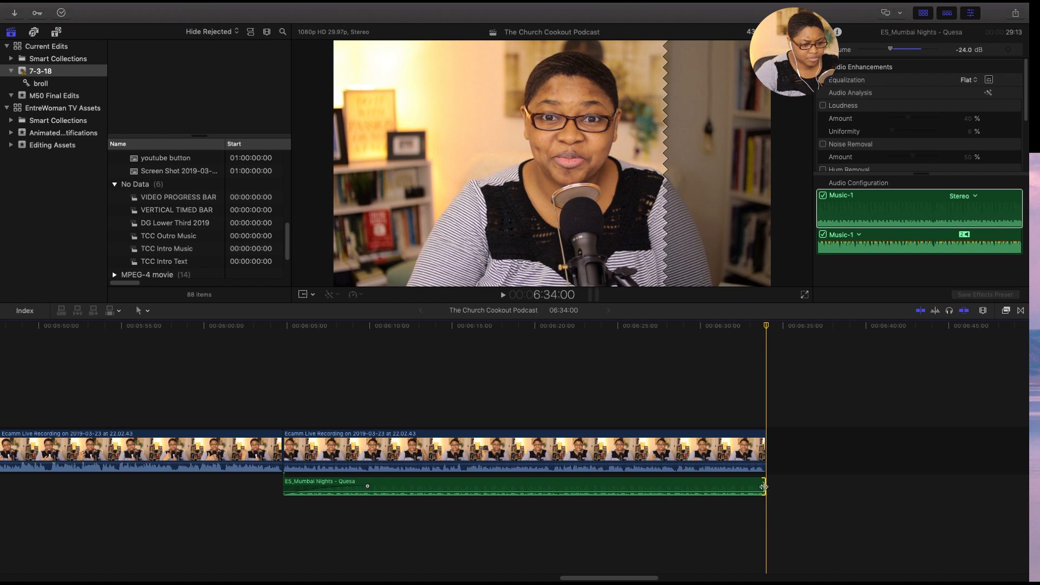
drag(764, 486, 691, 486)
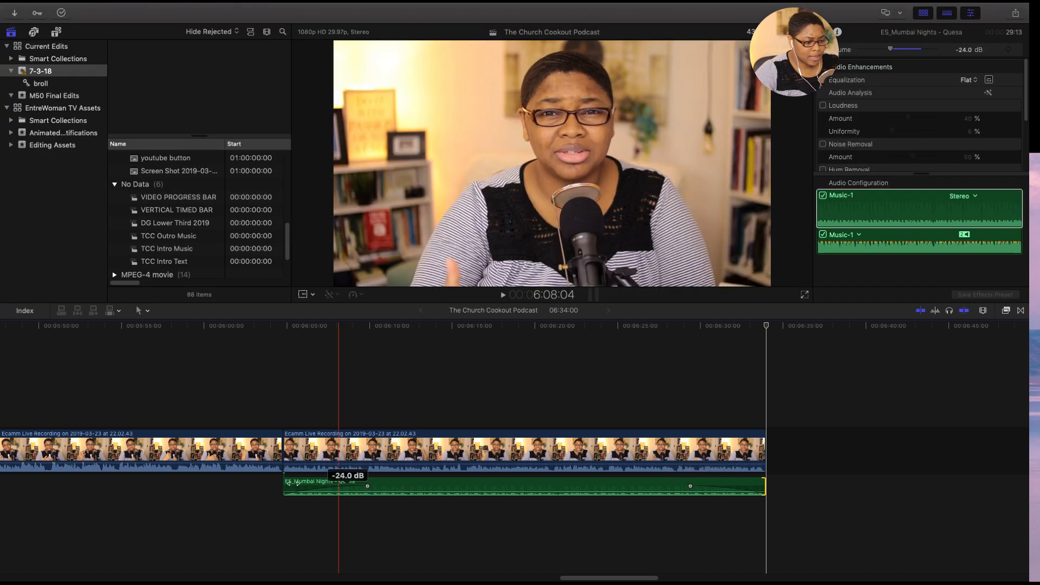
click(529, 535)
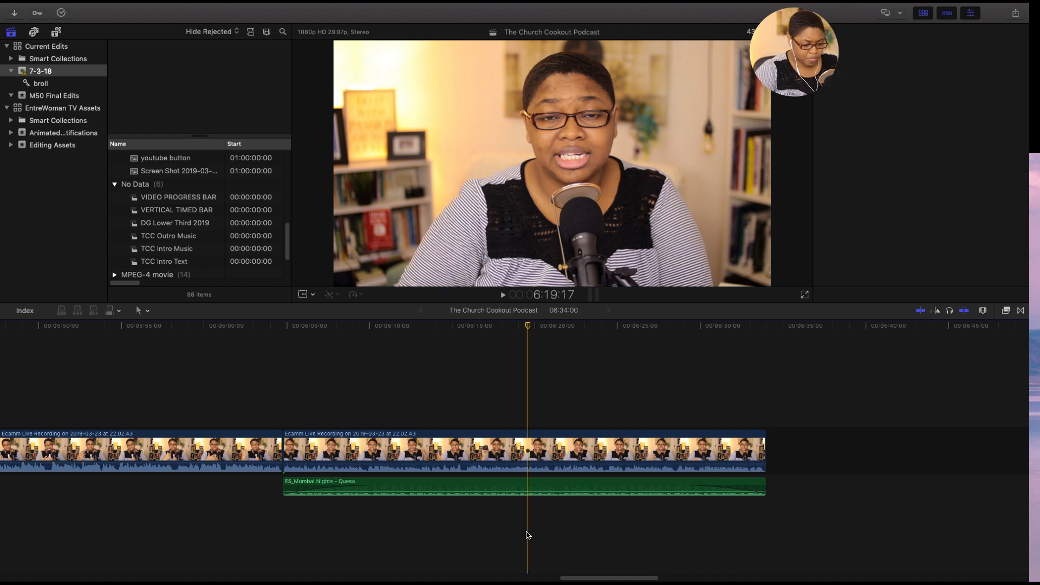
key(c)
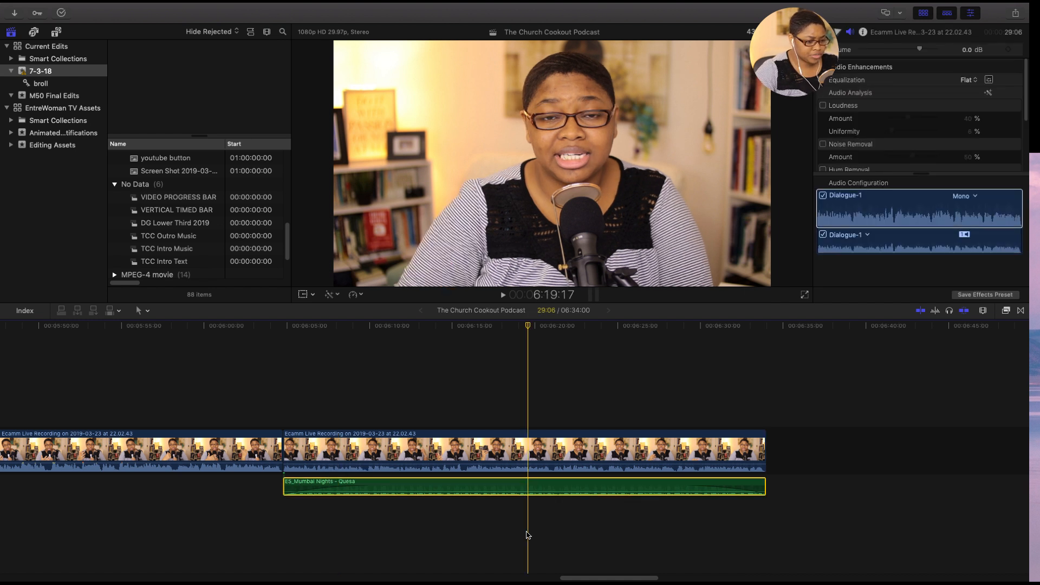
click(435, 519)
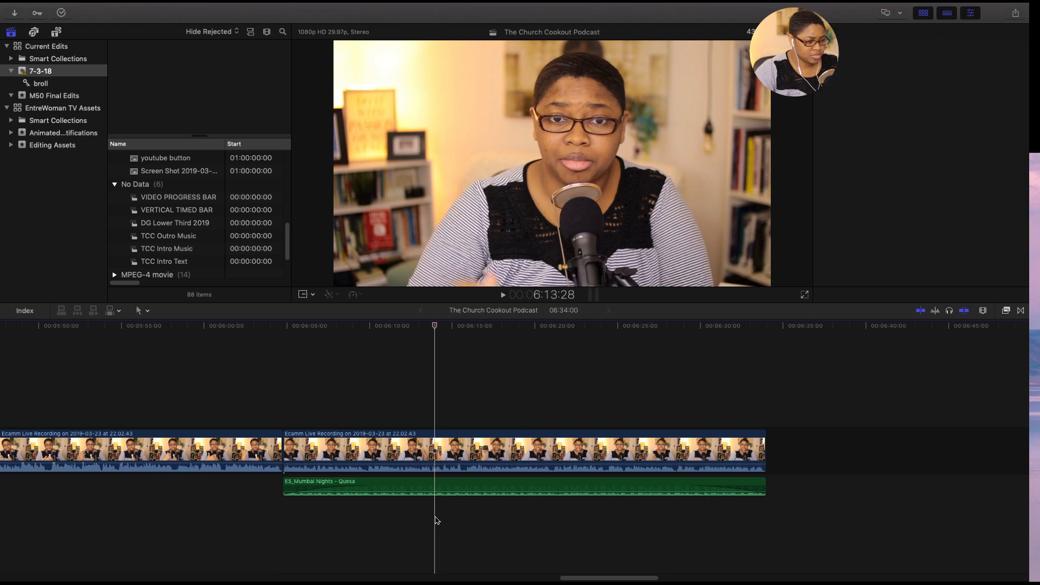
- Step back through the edit points from the ending to about 1:43, looking over the cuts and b-roll
key(Up)
key(Up)
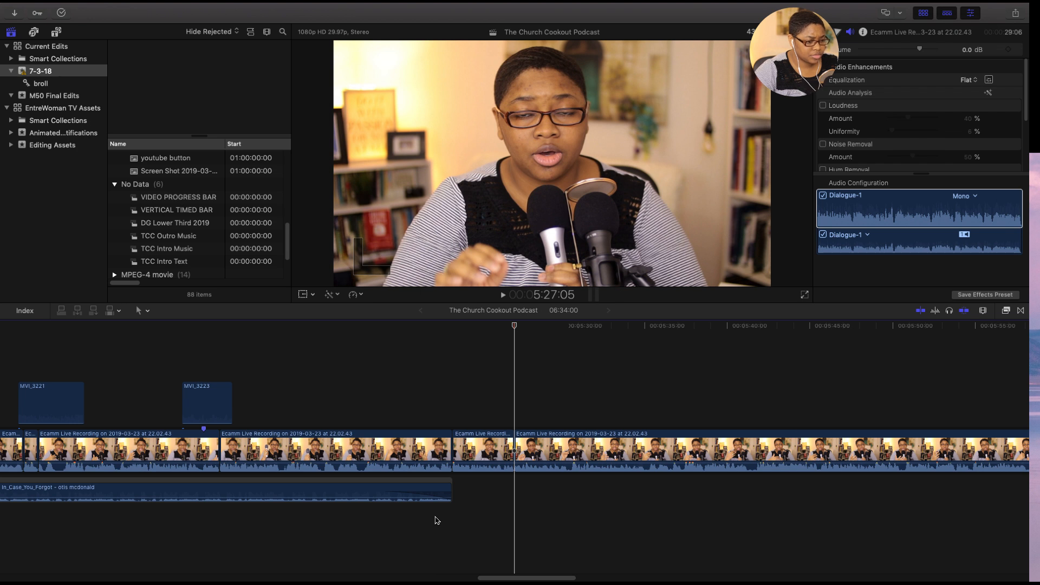
key(Up)
key(Up)
key(Up)
key(Up)
key(Up)
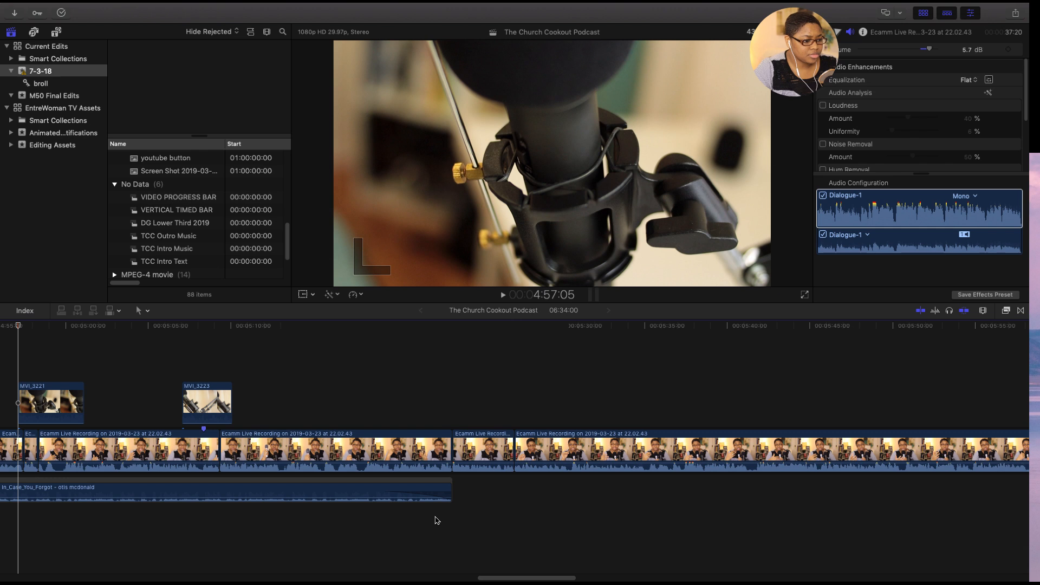
key(Up)
key(Up)
key(Up)
key(Up)
key(Up)
key(Up)
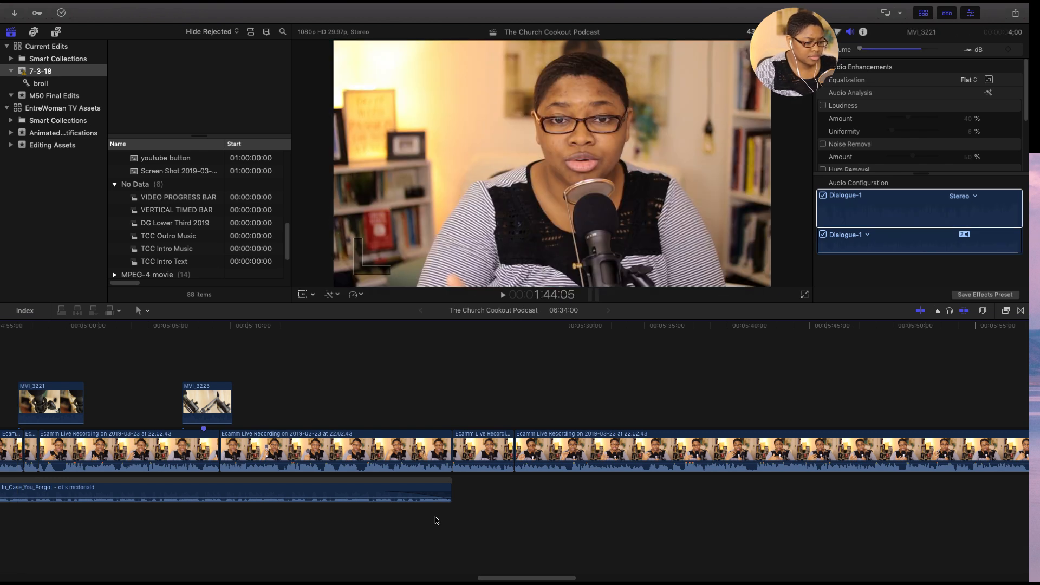
key(Up)
- Play the project from its very beginning to review the opening, with more of the timeline in view
drag(517, 580, 31, 580)
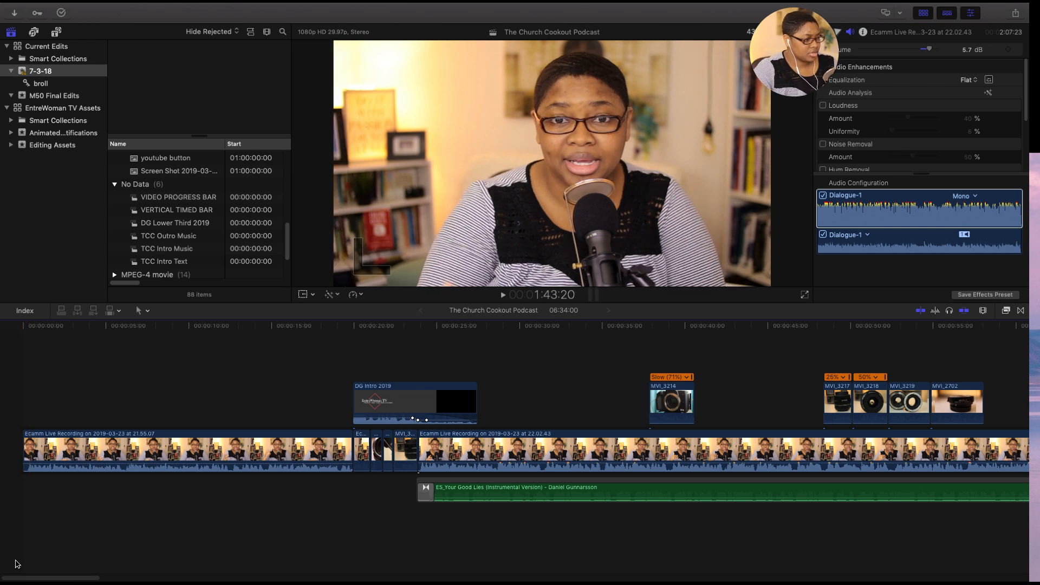
click(23, 331)
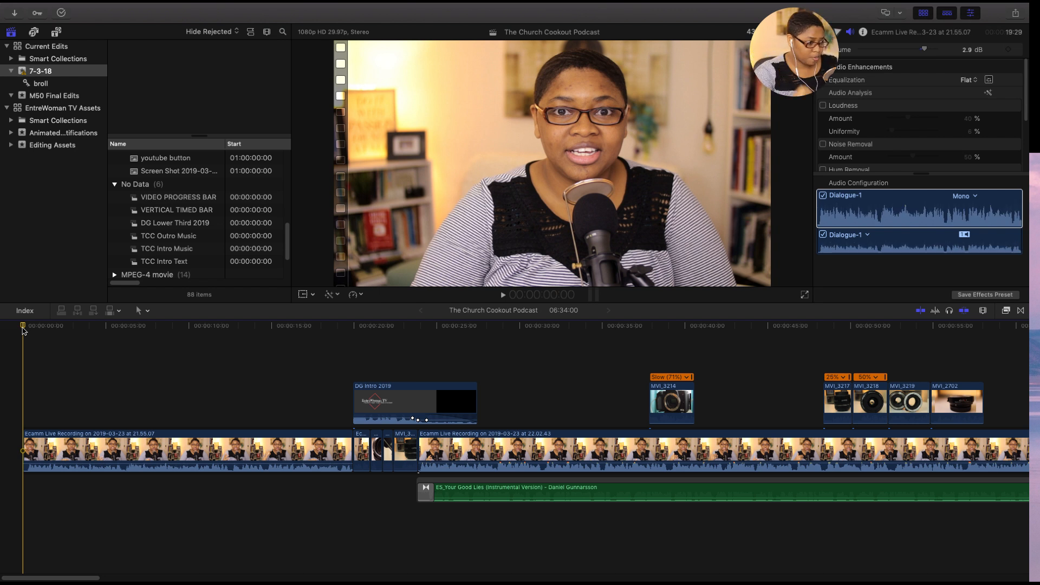
key(space)
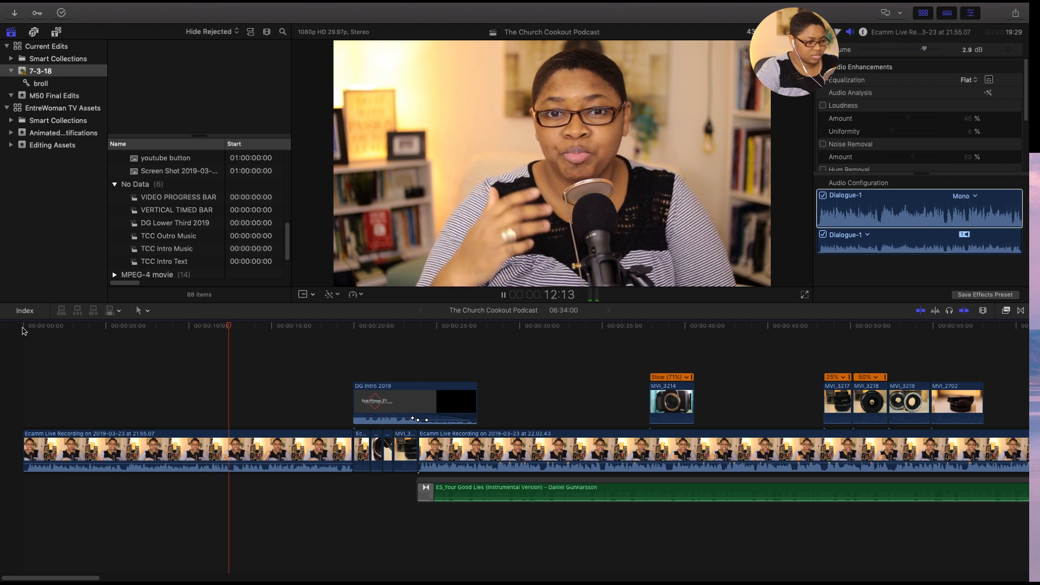
key(super+minus)
key(super+minus)
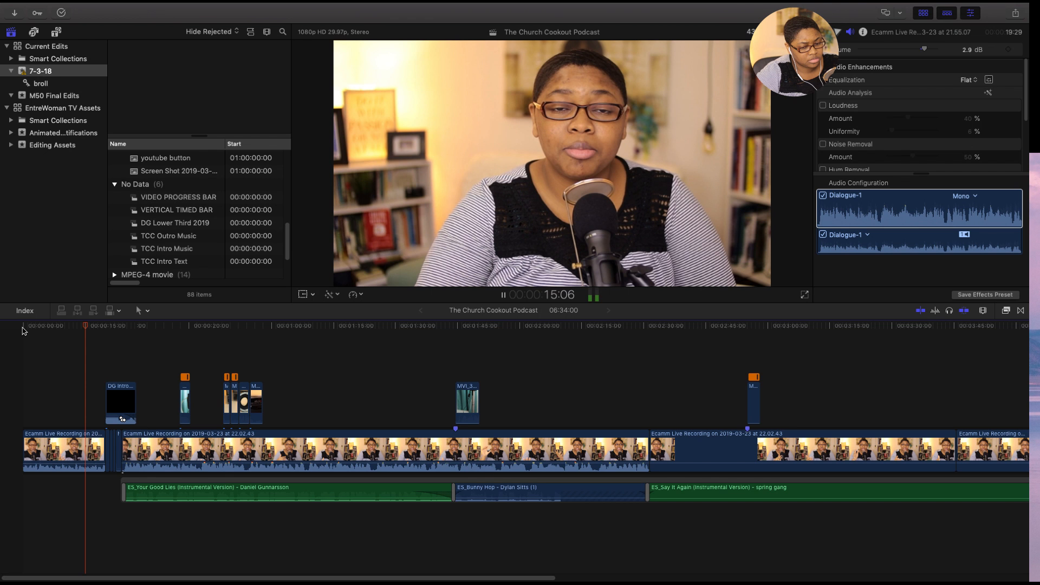
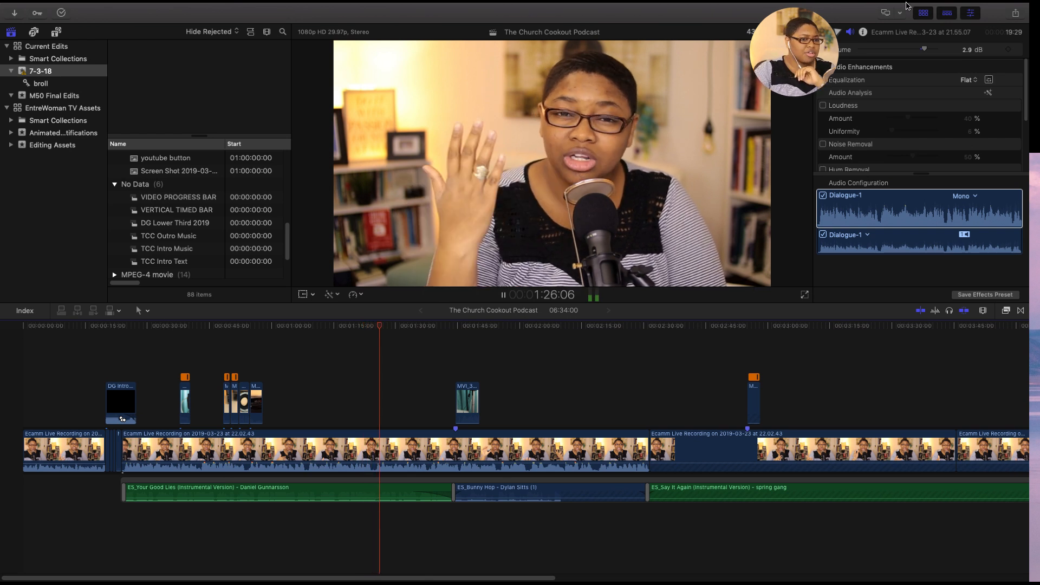
- Set the volume of the ES_Say It Again music to -30.5 dB while the project plays
mouse_move(869, 9)
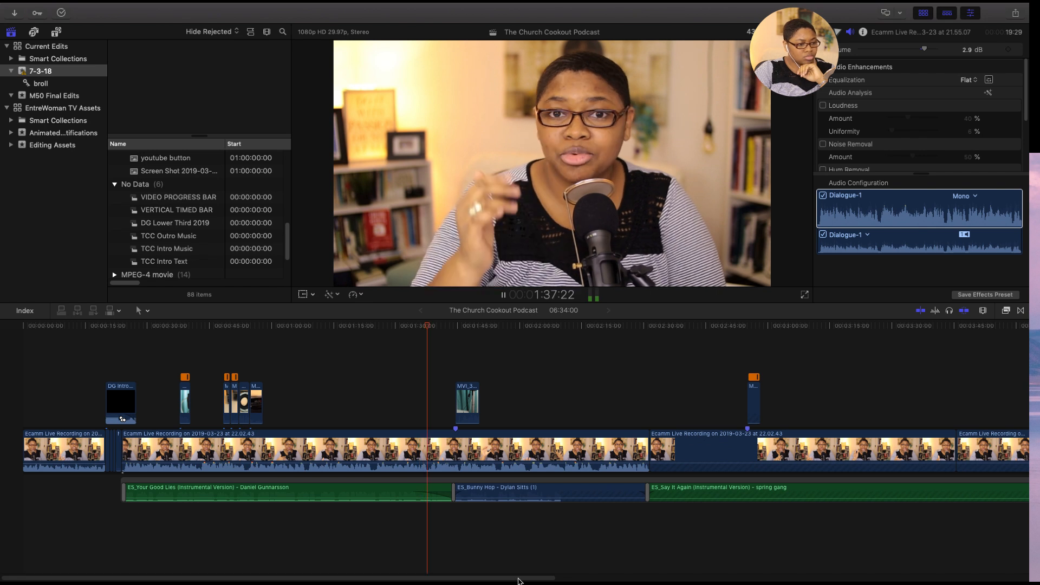
drag(518, 581, 619, 583)
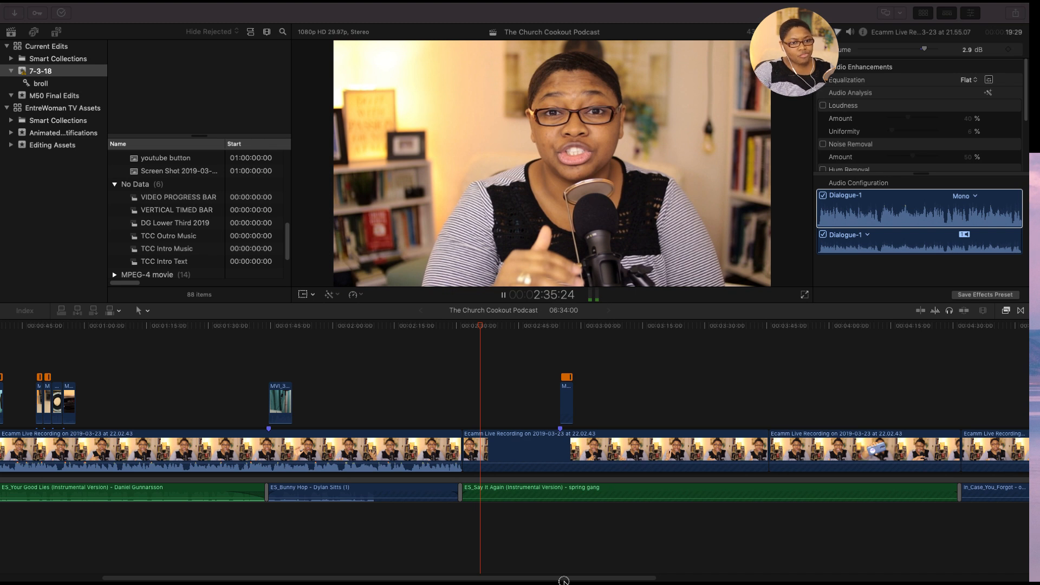
drag(564, 581, 644, 581)
click(650, 493)
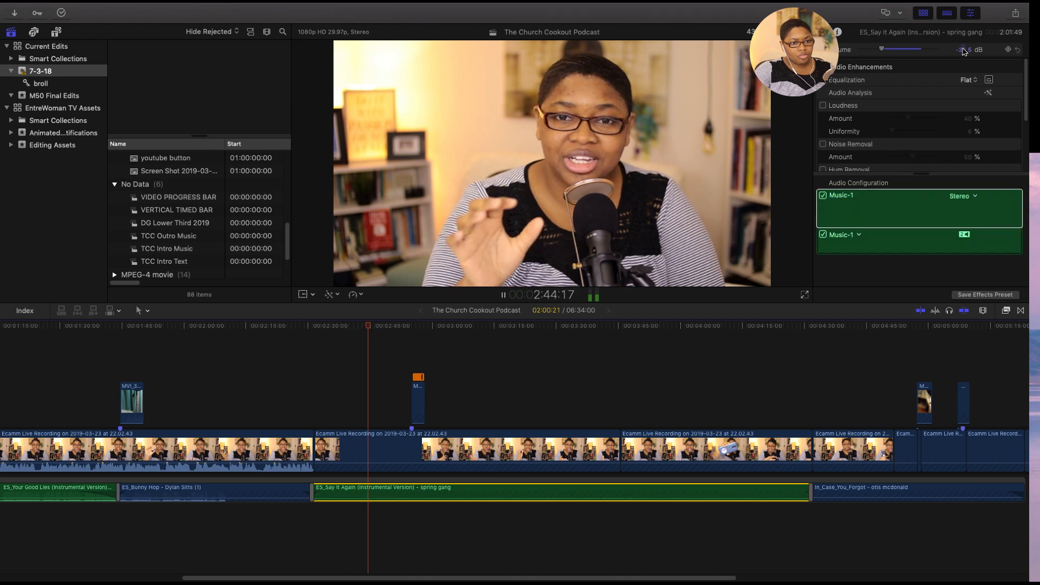
click(964, 50)
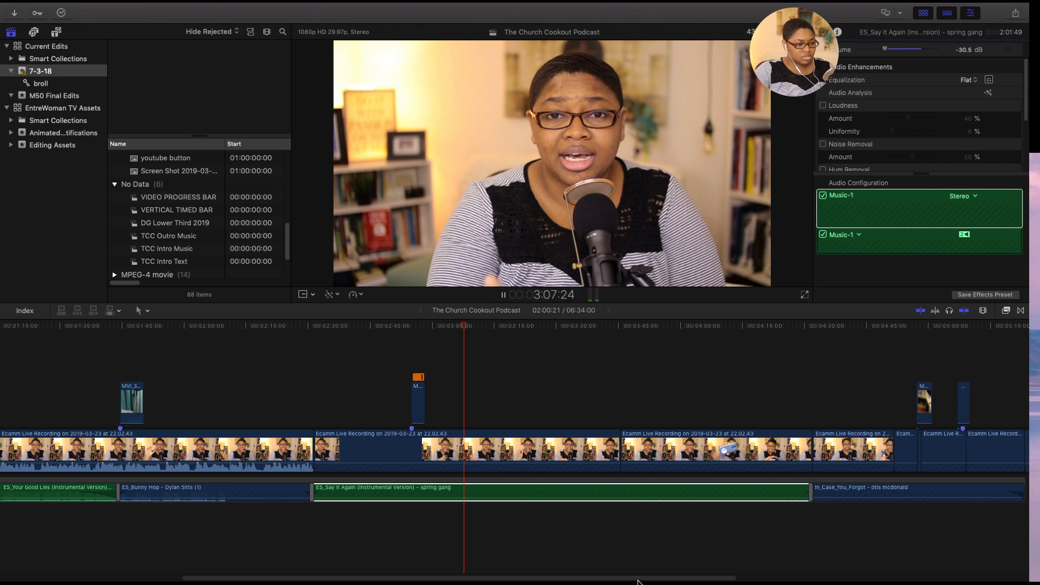
- Keep playing the project up to about 5:31, following the playback along the timeline
scroll(713, 579, right, 3)
drag(713, 579, 866, 582)
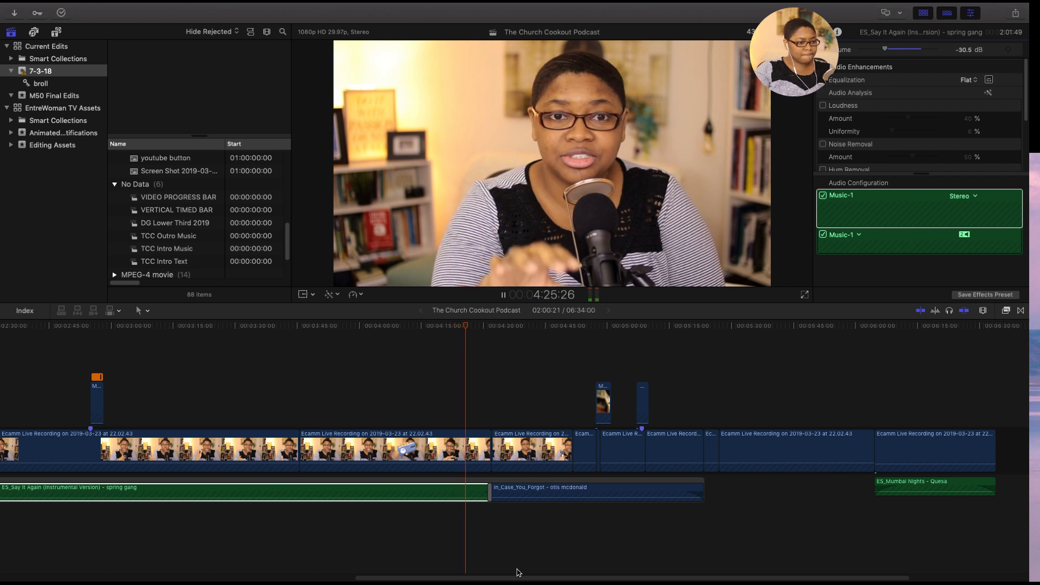
drag(532, 580, 586, 582)
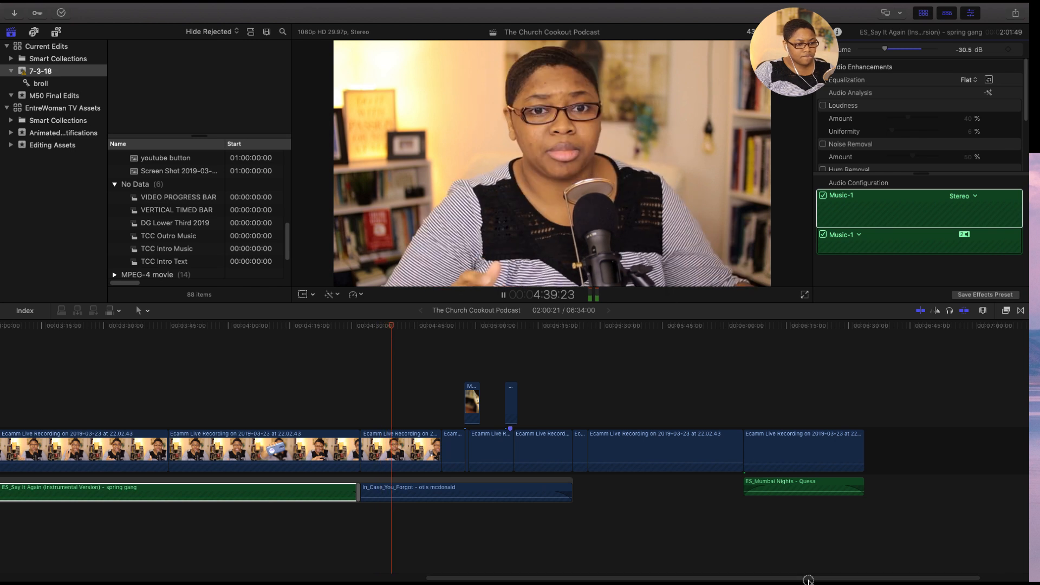
scroll(813, 580, right, 2)
drag(823, 581, 834, 581)
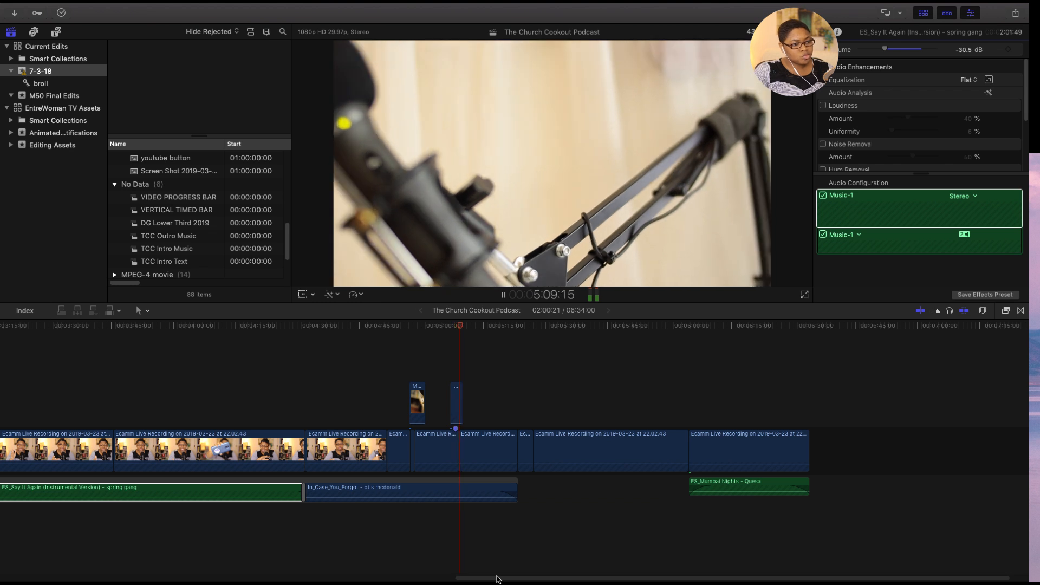
drag(504, 578, 525, 578)
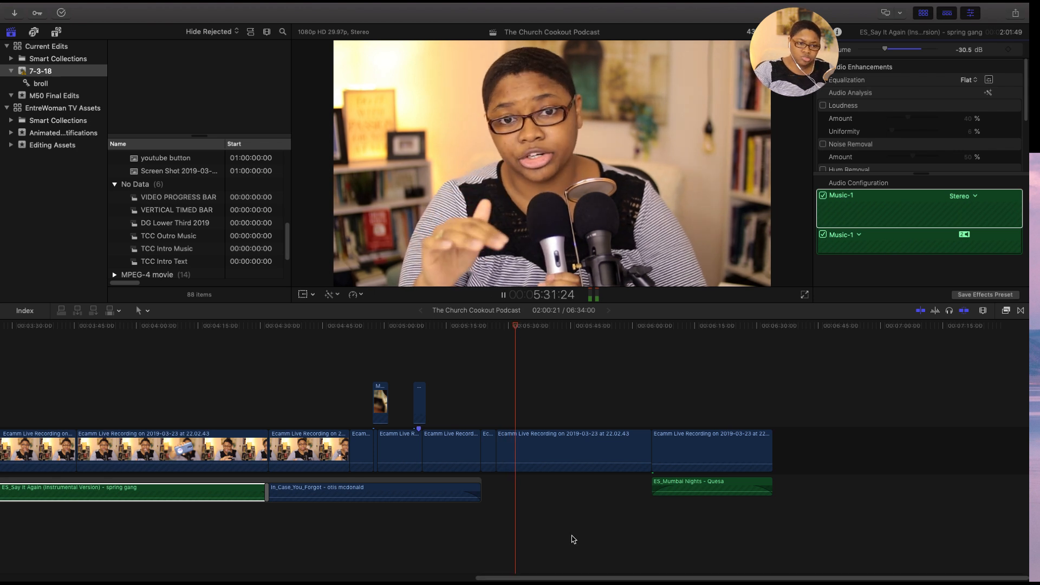
key(space)
- Compare the audio levels and channel settings of the three neighbouring recording clips around the 5:27 cut
click(544, 452)
click(968, 212)
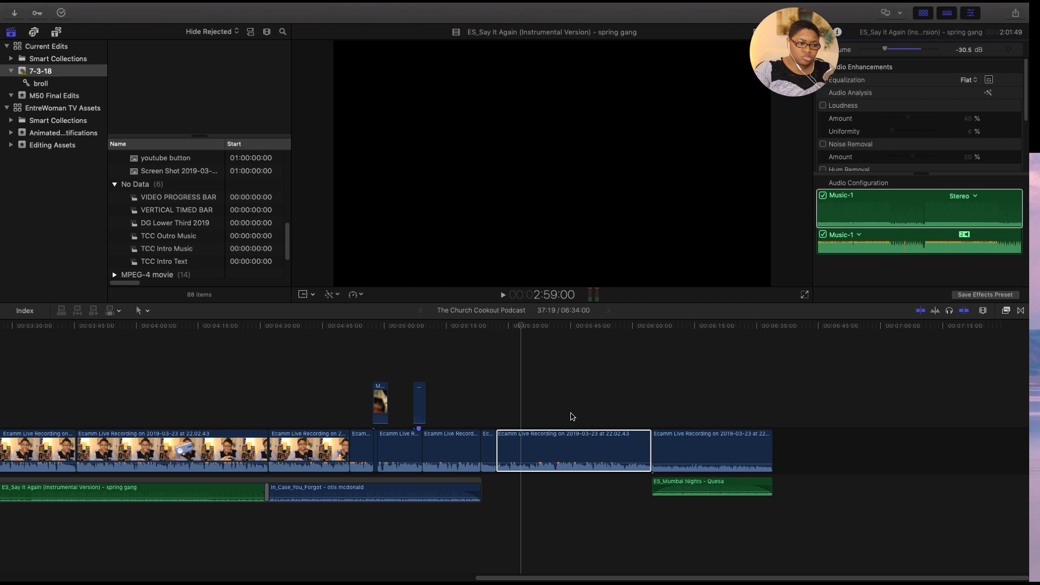
click(449, 446)
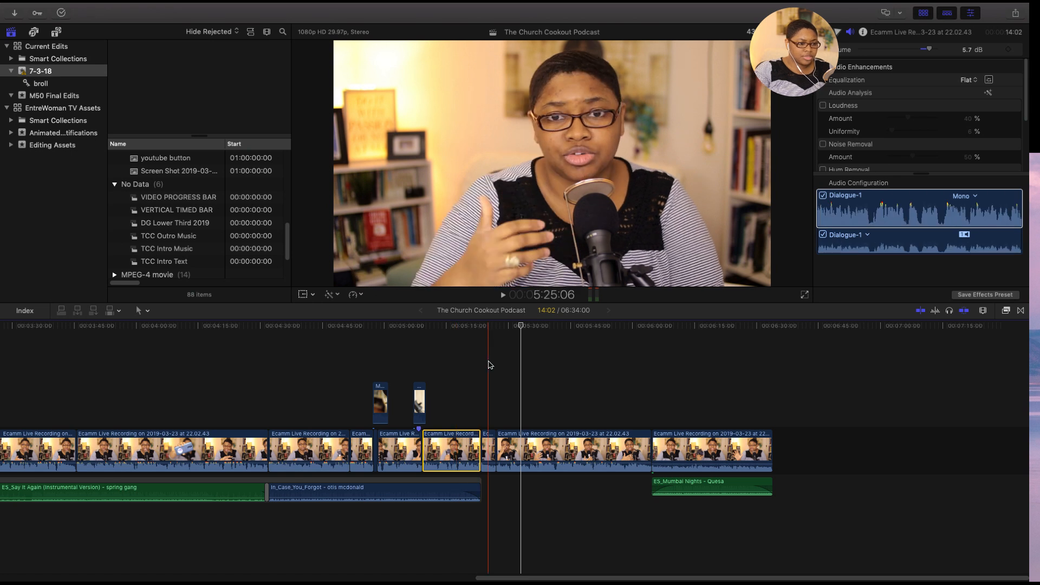
click(489, 449)
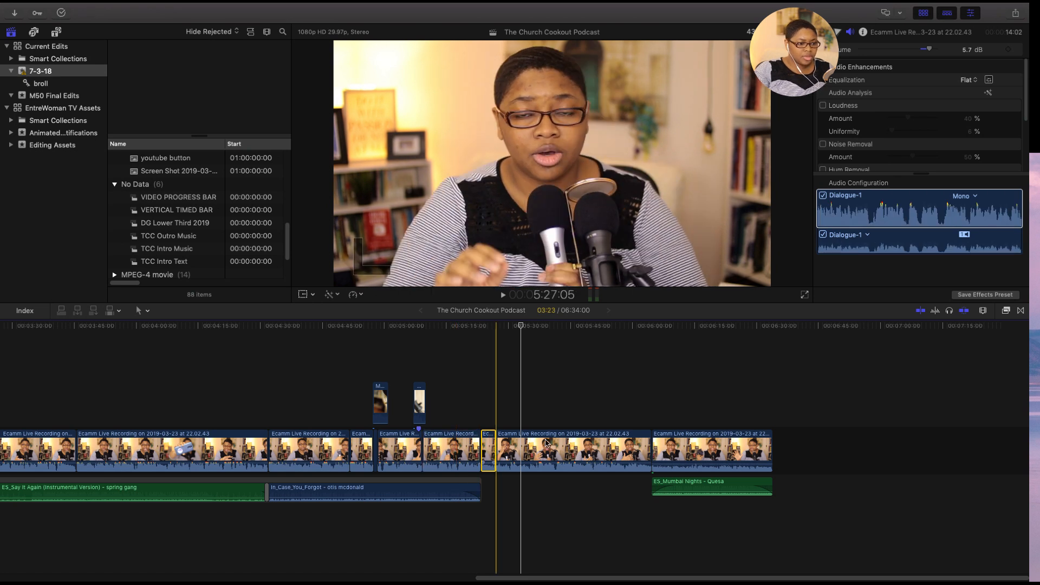
click(576, 444)
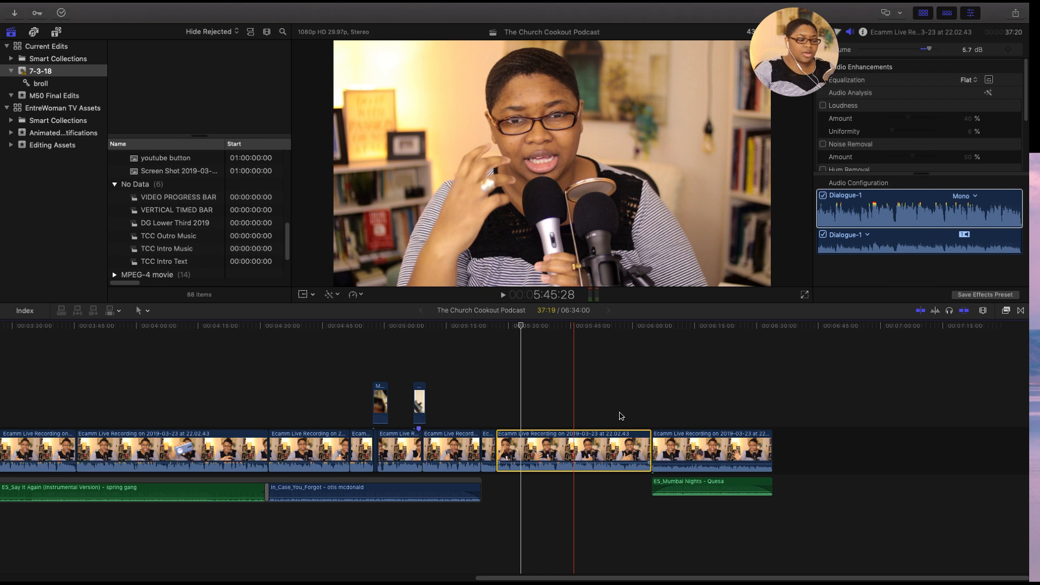
click(965, 200)
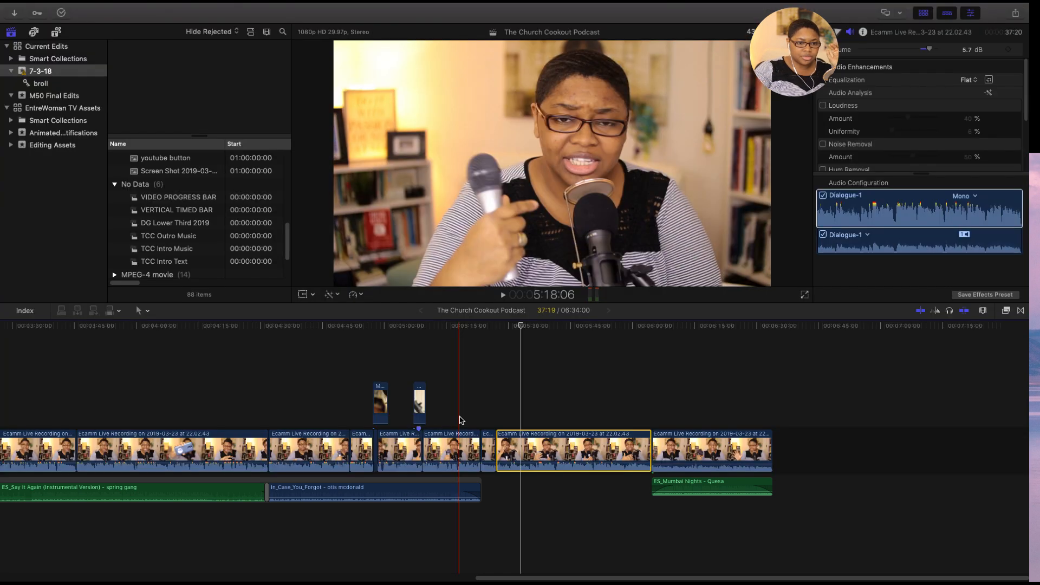
click(457, 439)
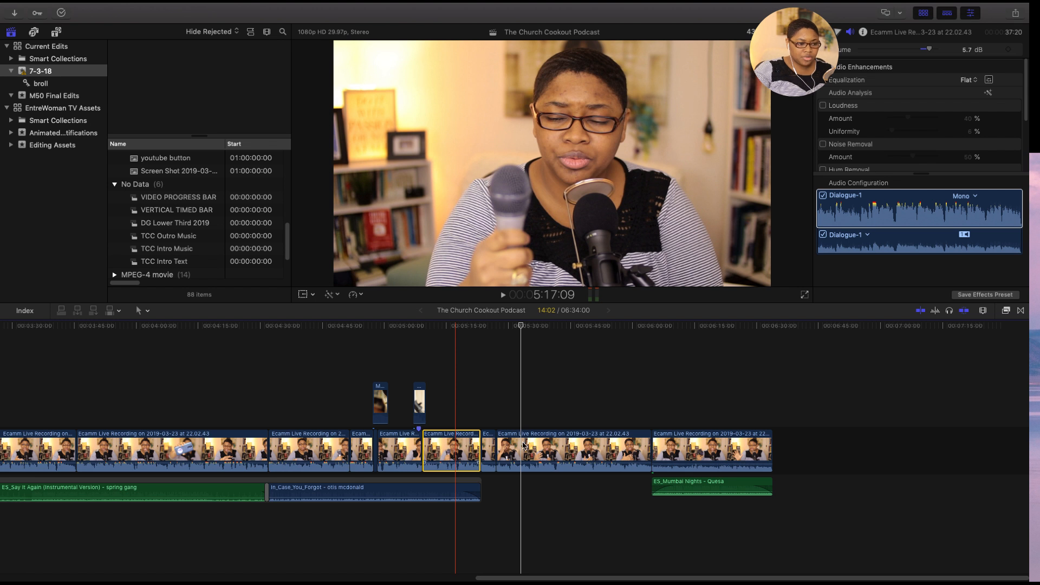
- Recheck the short recording clip before the 5:27 cut against the longer clip after it, comparing picture and audio settings
click(492, 329)
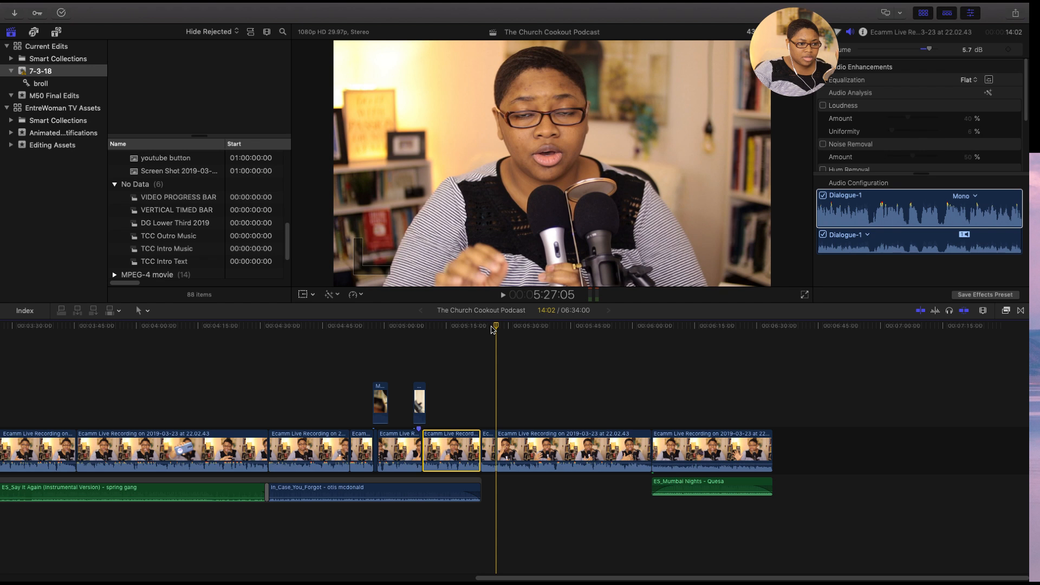
click(535, 326)
click(573, 447)
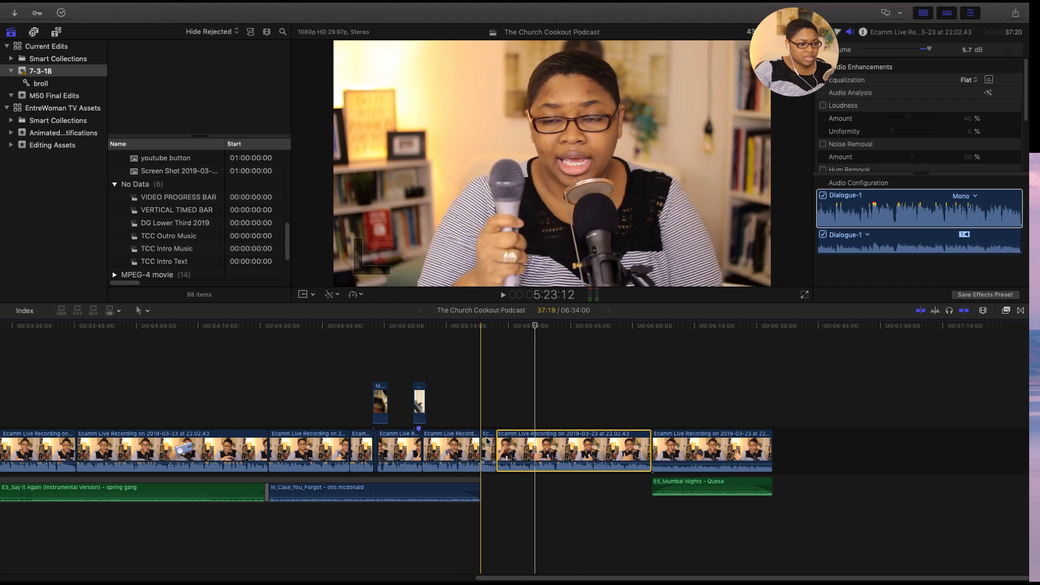
click(489, 408)
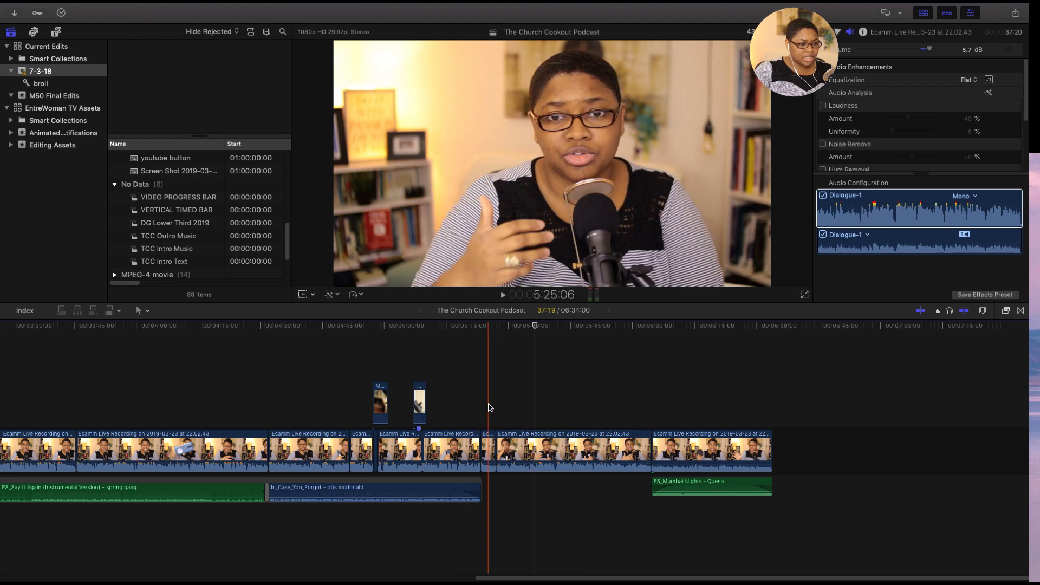
click(487, 445)
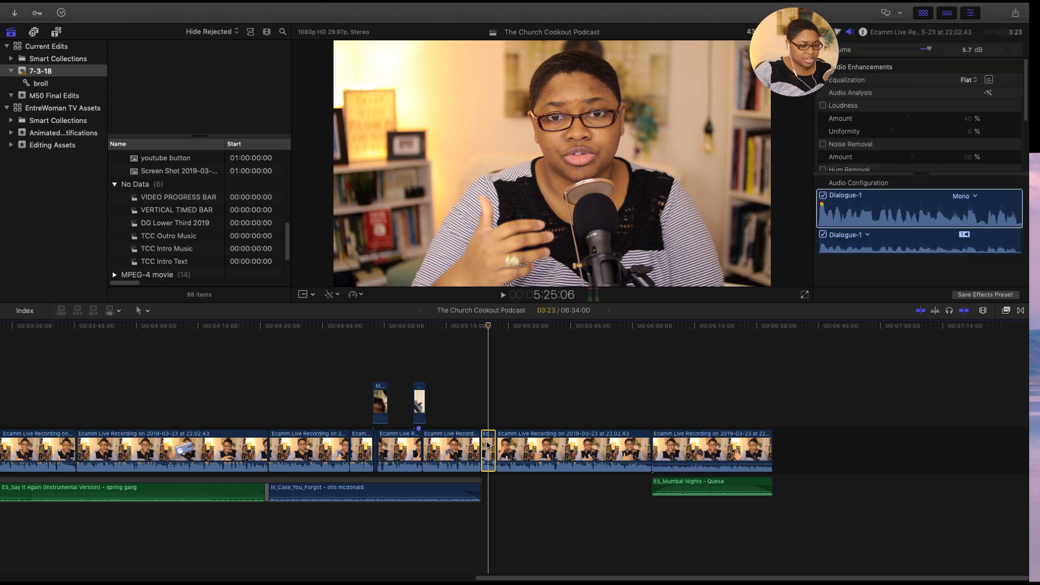
click(530, 442)
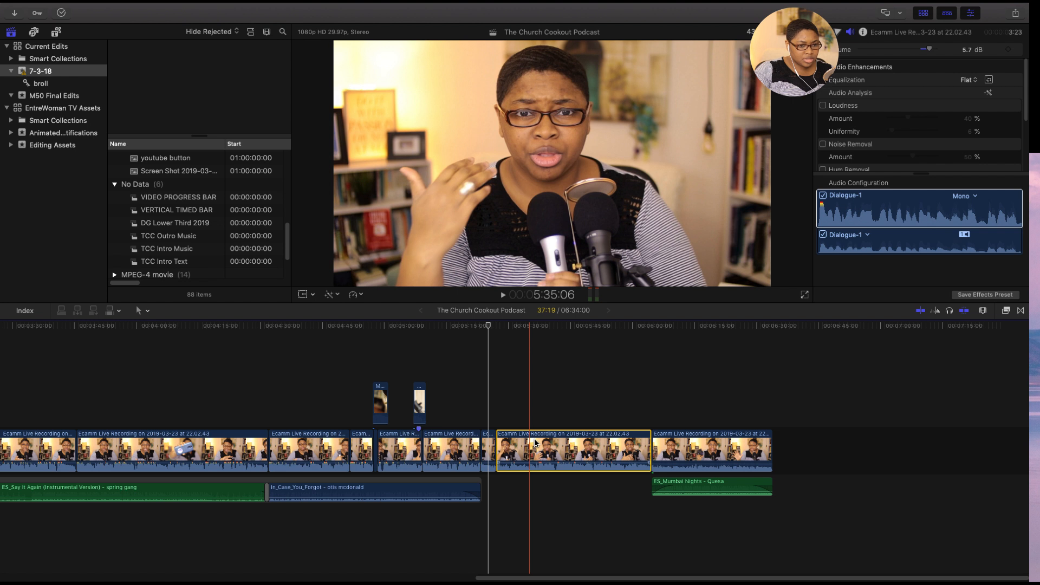
click(535, 337)
click(535, 336)
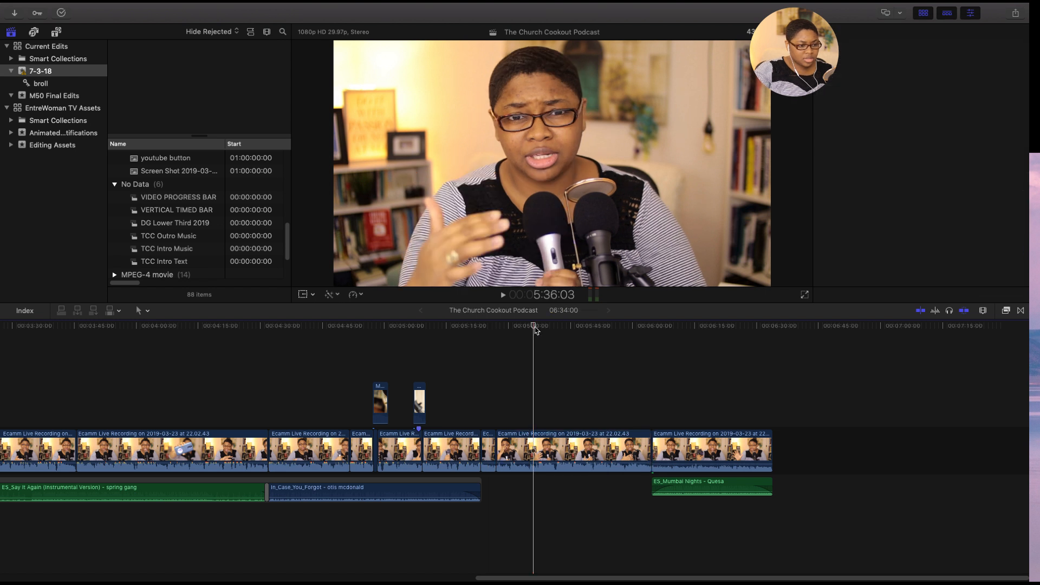
click(549, 446)
click(549, 446)
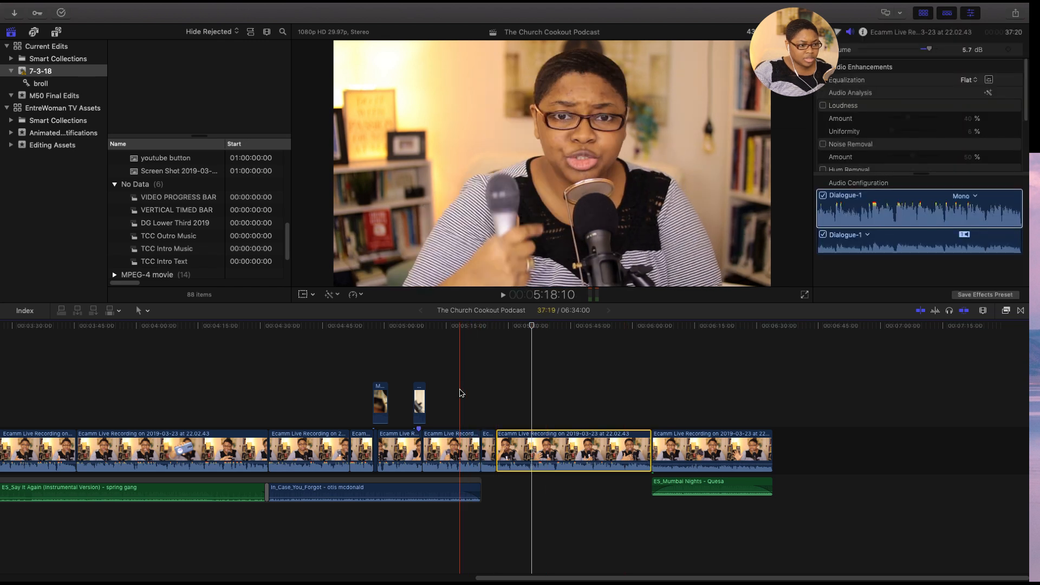
- Play from about 5:03 to hear the end of the music, and check the cut at 5:27
click(399, 331)
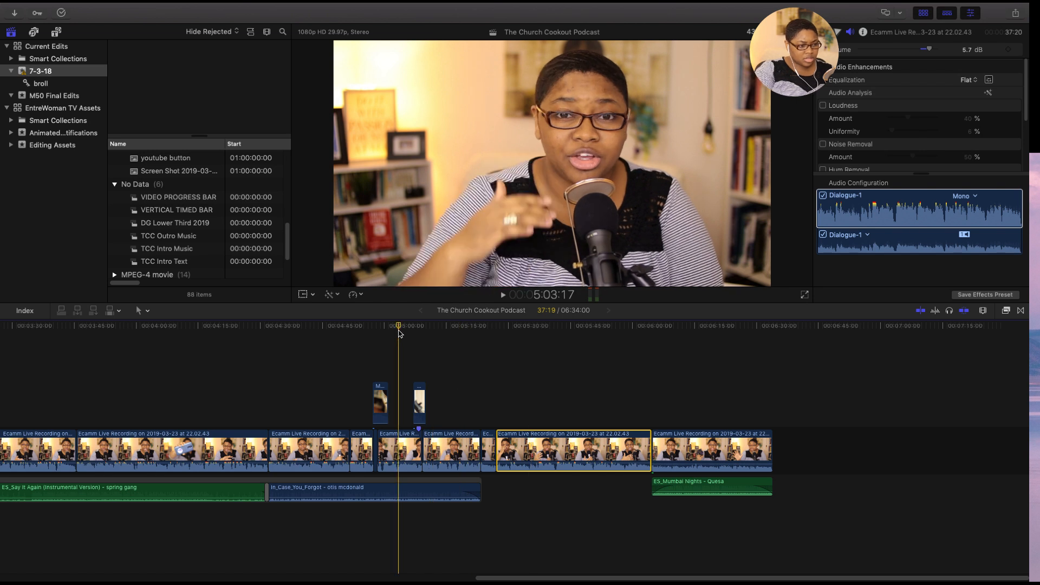
key(space)
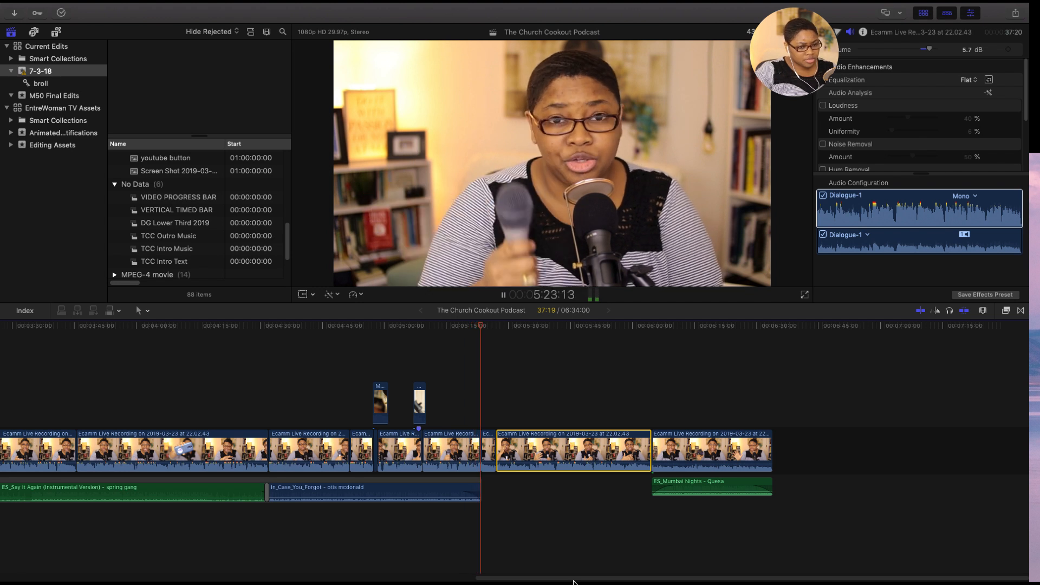
click(517, 516)
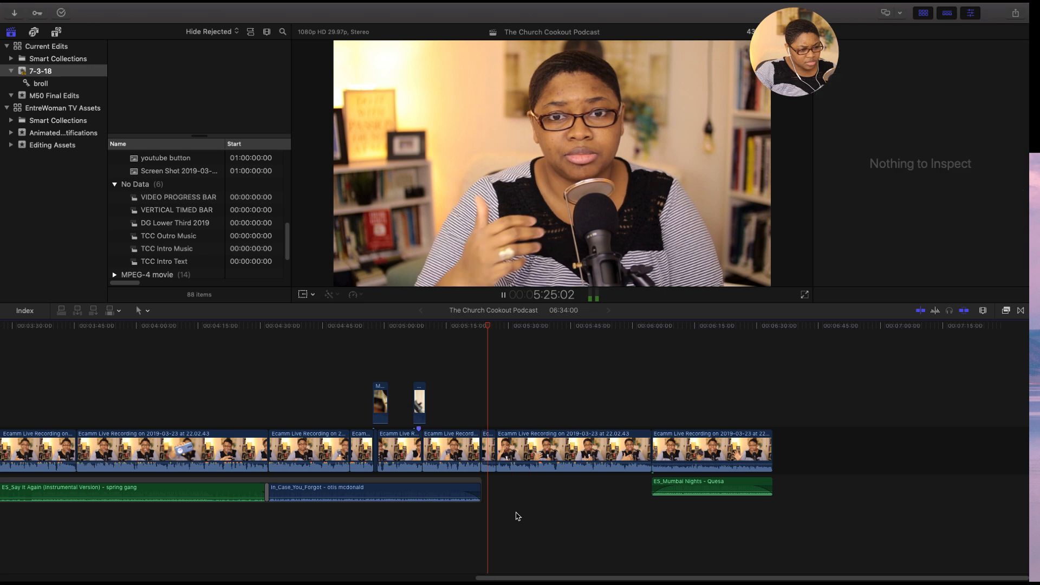
click(481, 331)
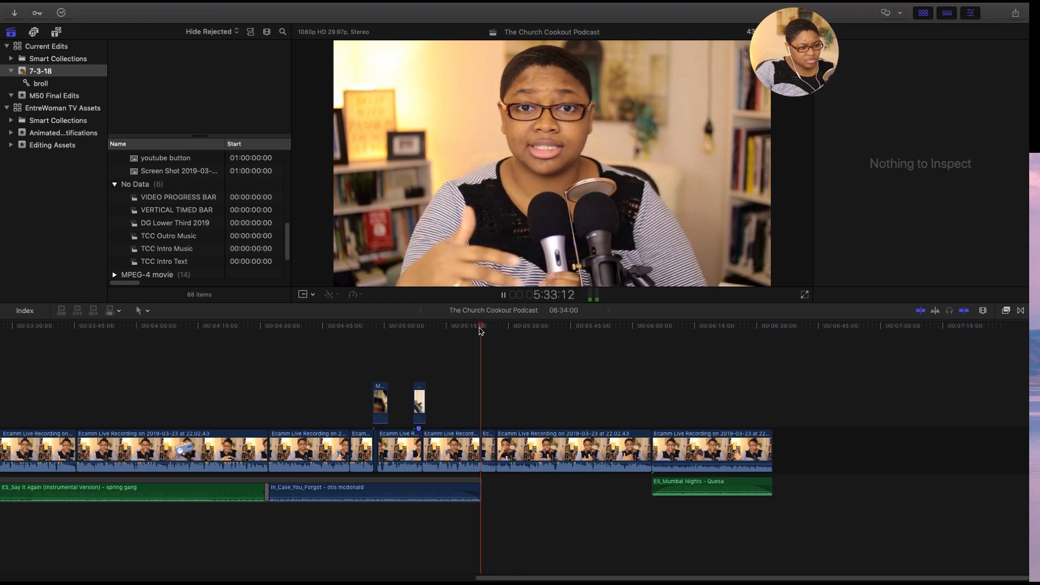
click(489, 452)
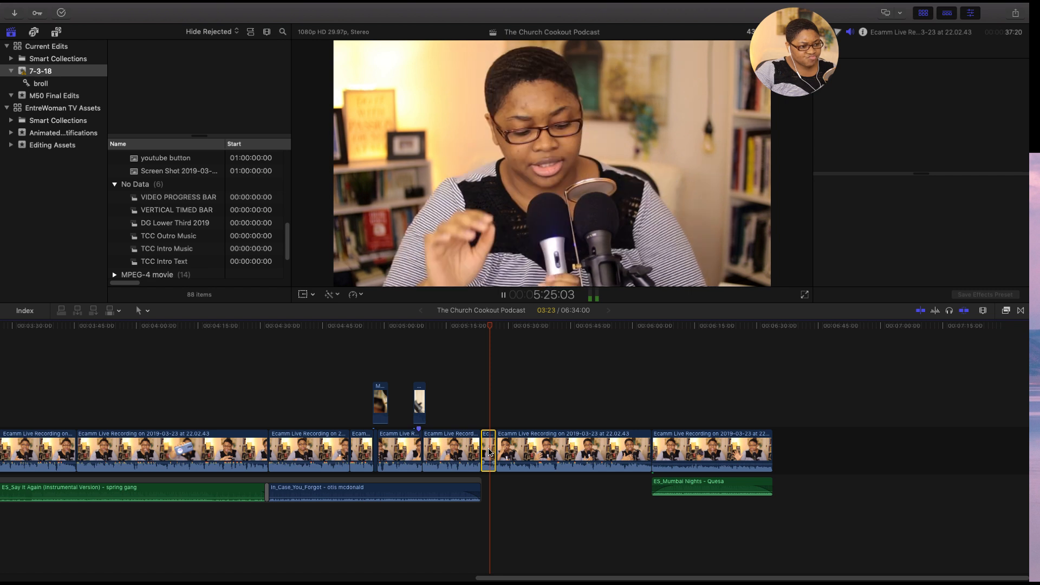
key(space)
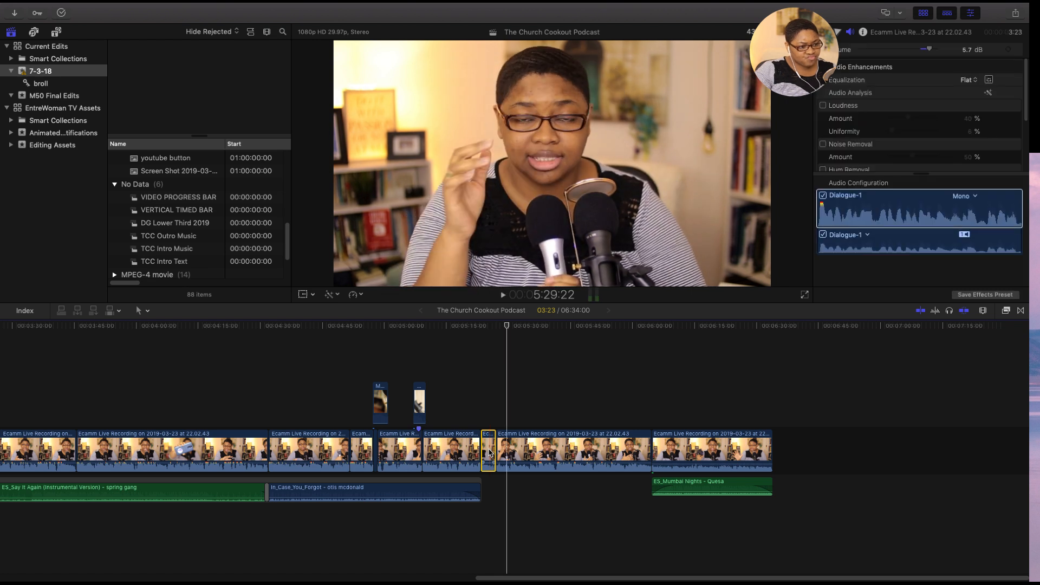
- Check the audio settings of the last two recording clips and play from about 5:23 to the project's end
click(572, 449)
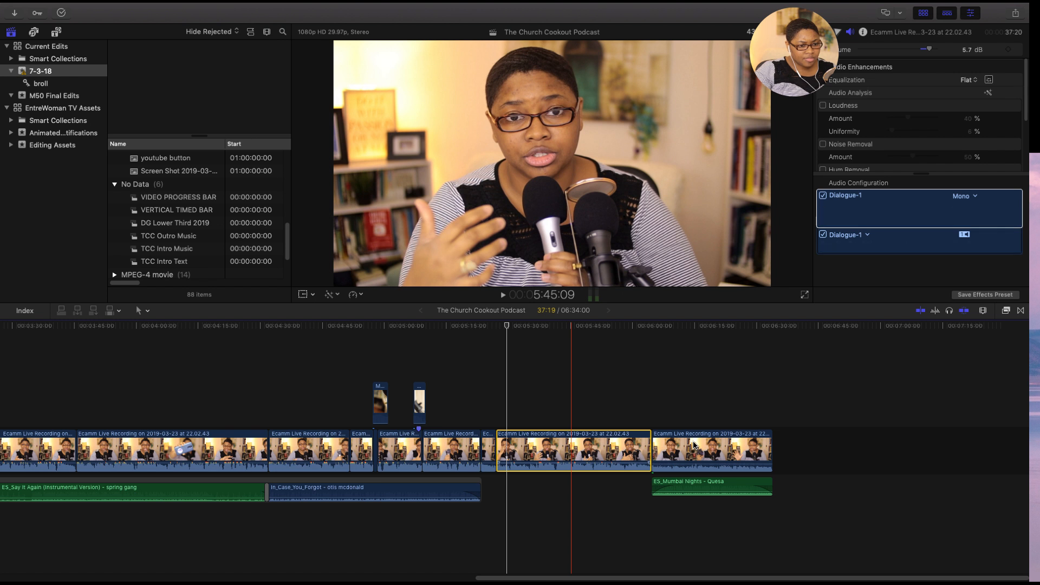
click(695, 444)
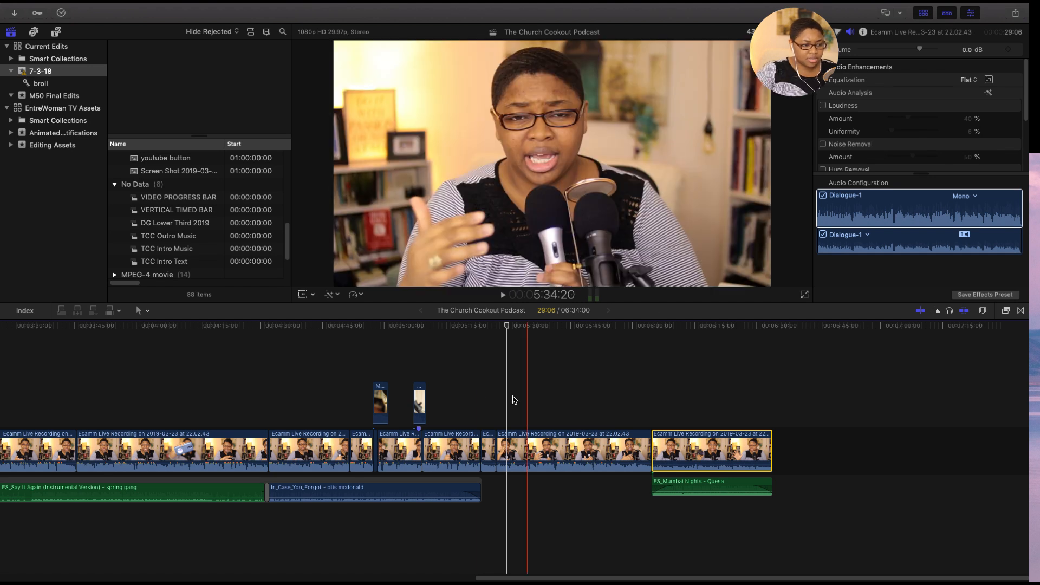
click(477, 397)
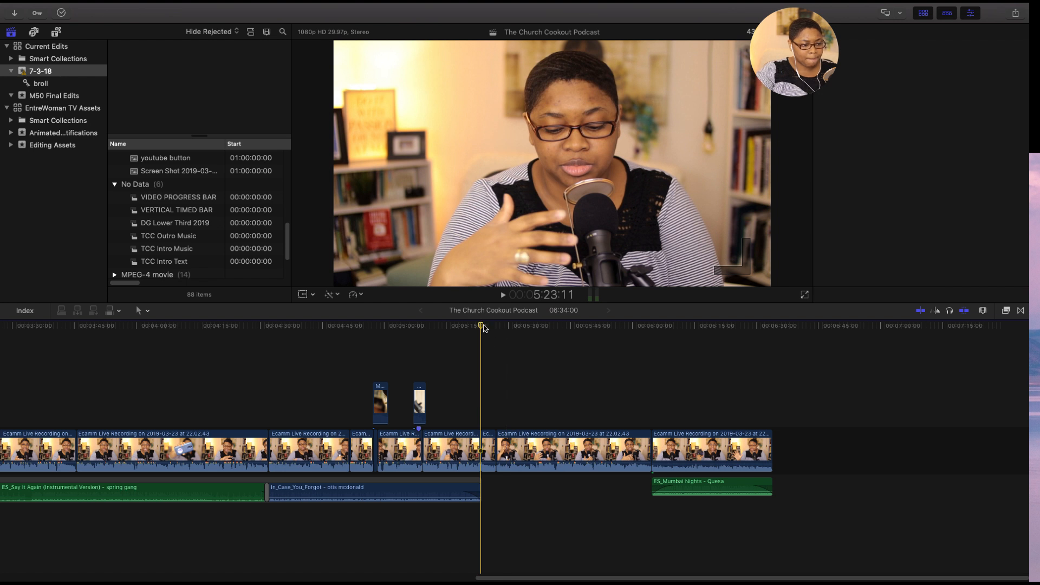
key(Right)
key(space)
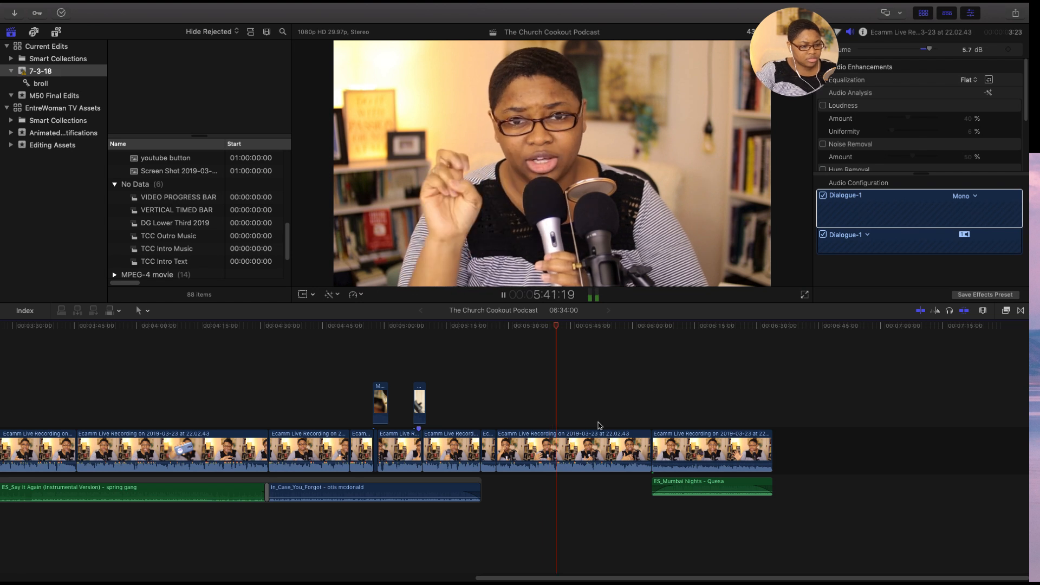
click(580, 441)
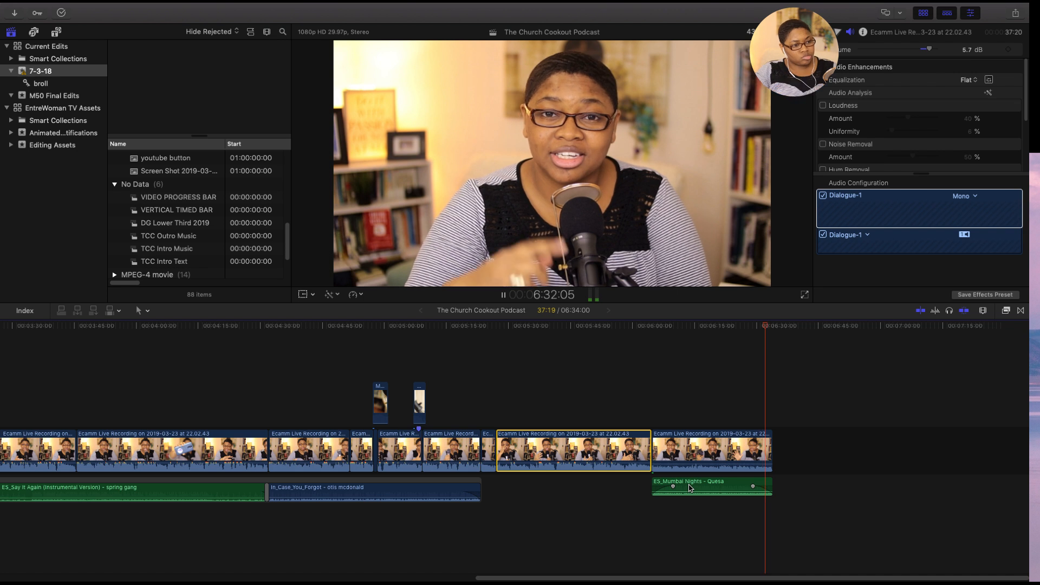
key(space)
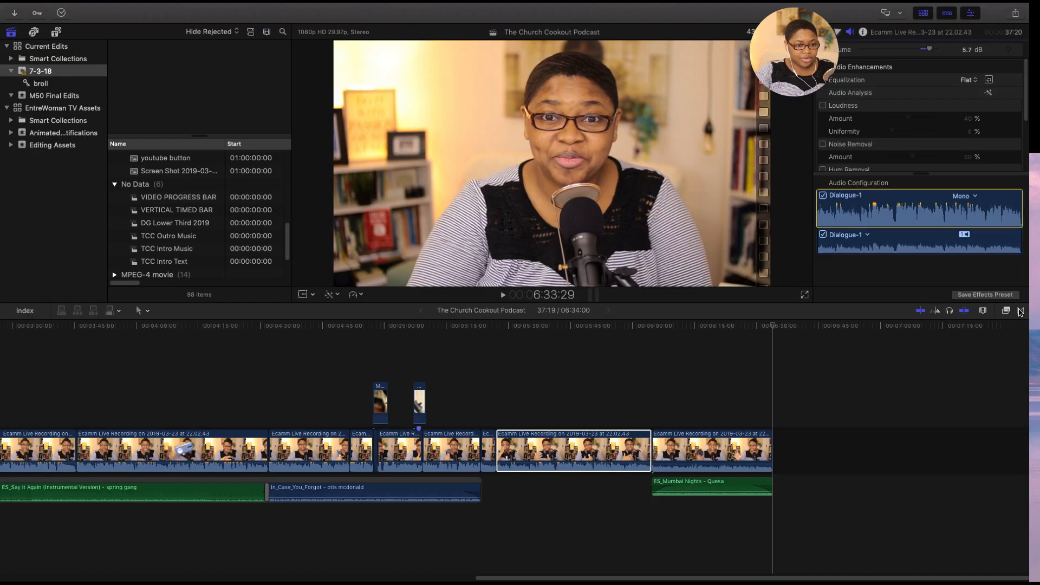
- Open the installed transitions and look through the Custom, Blurs, Lights and Free Twirl Transition categories for a closing effect
click(1021, 311)
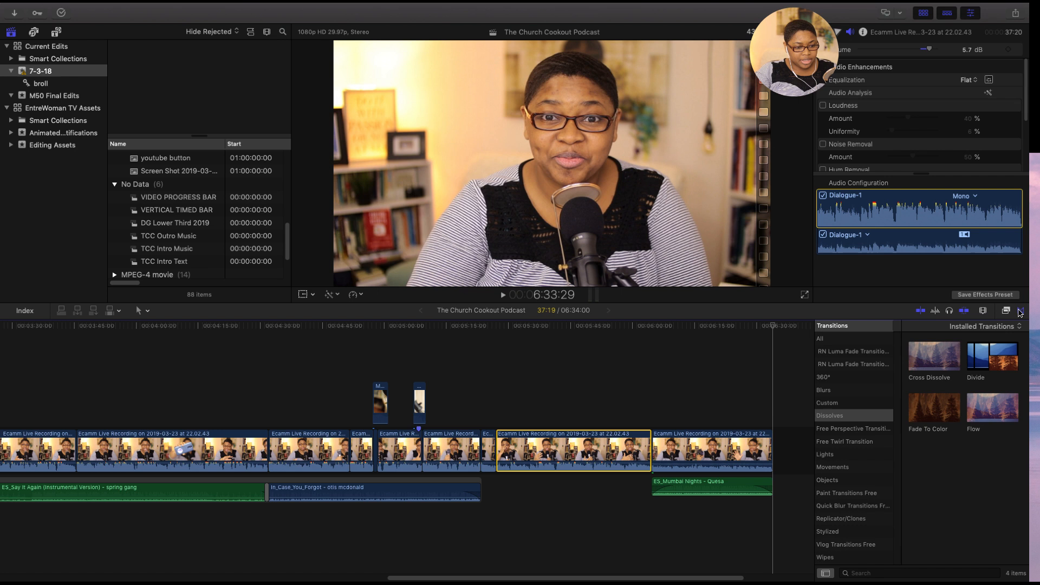
click(840, 403)
click(841, 391)
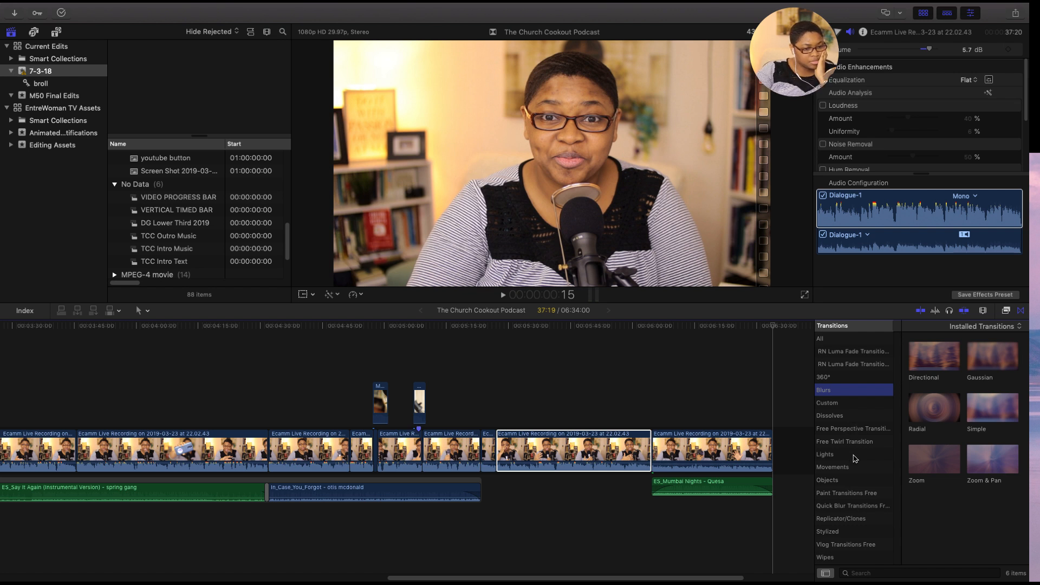
click(846, 456)
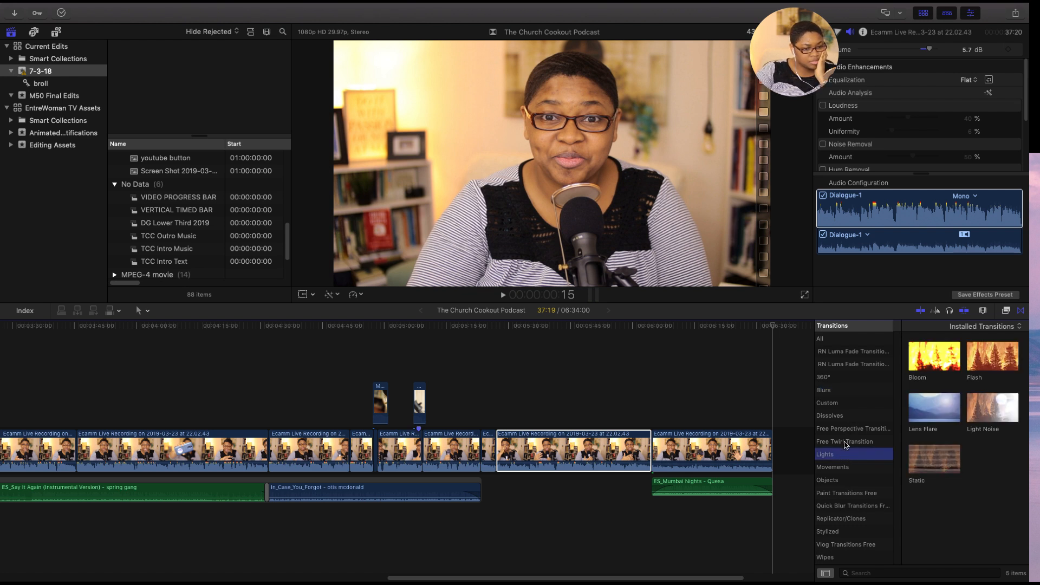
click(847, 442)
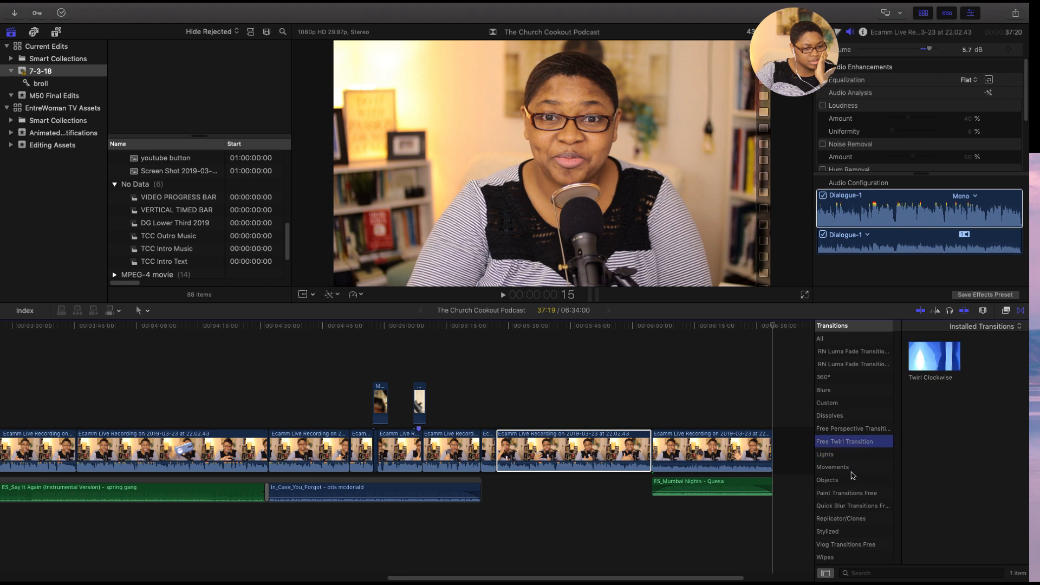
- Try adding a Fade To Color transition from the Dissolves category at the end of the last recording clip
click(851, 417)
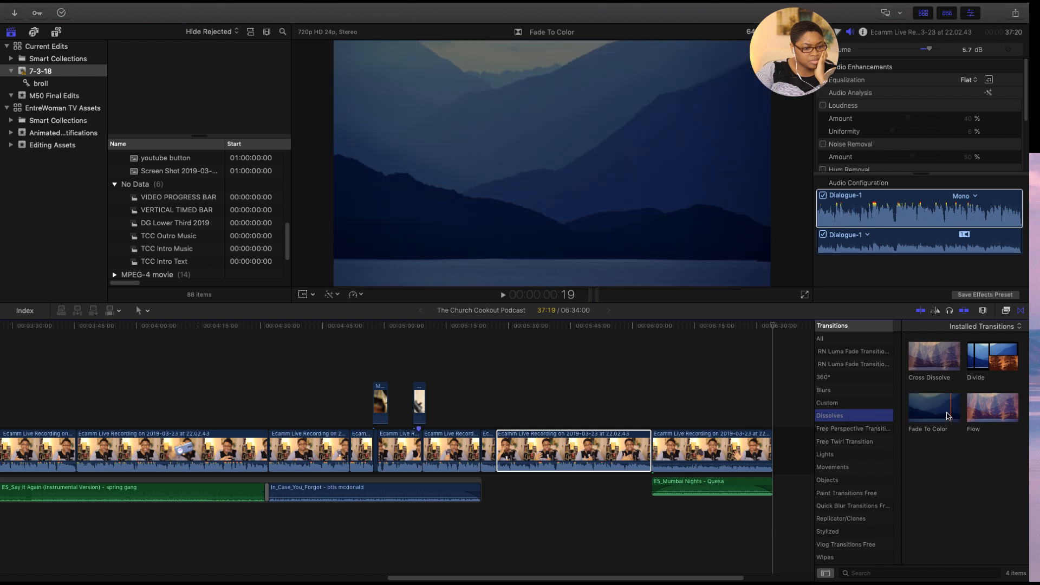
drag(605, 578, 633, 579)
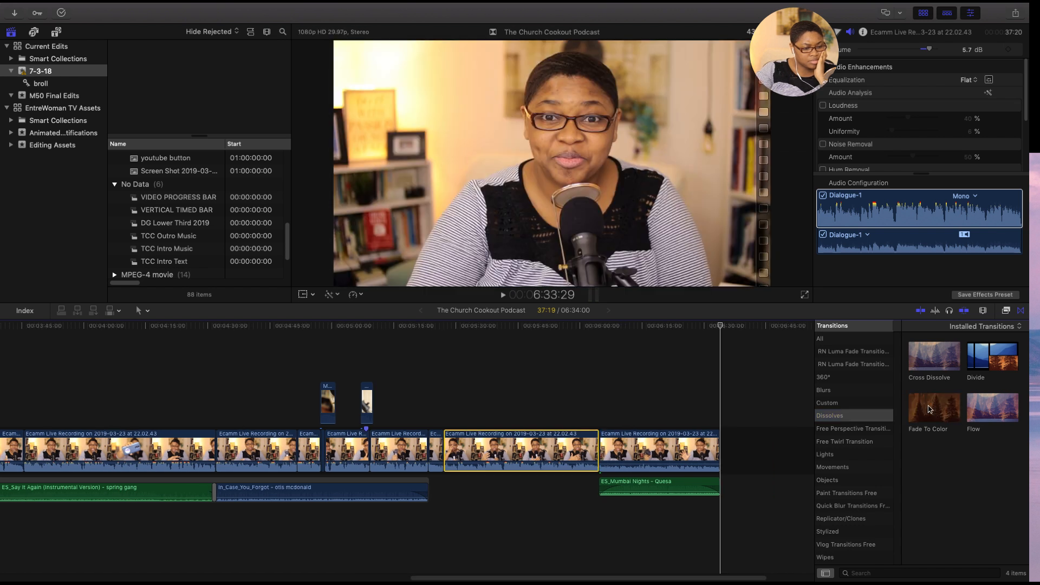
click(930, 409)
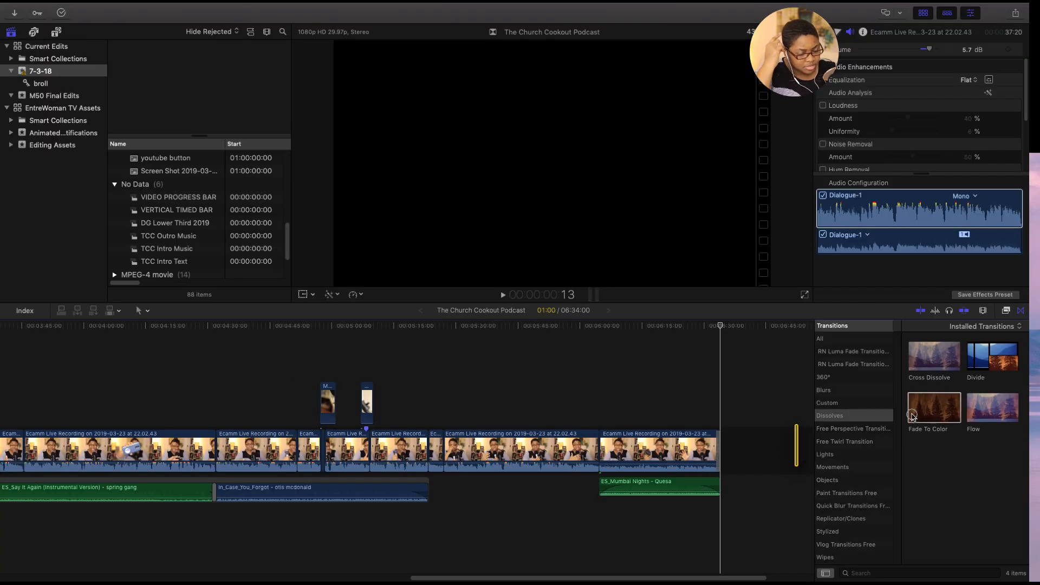
key(super+z)
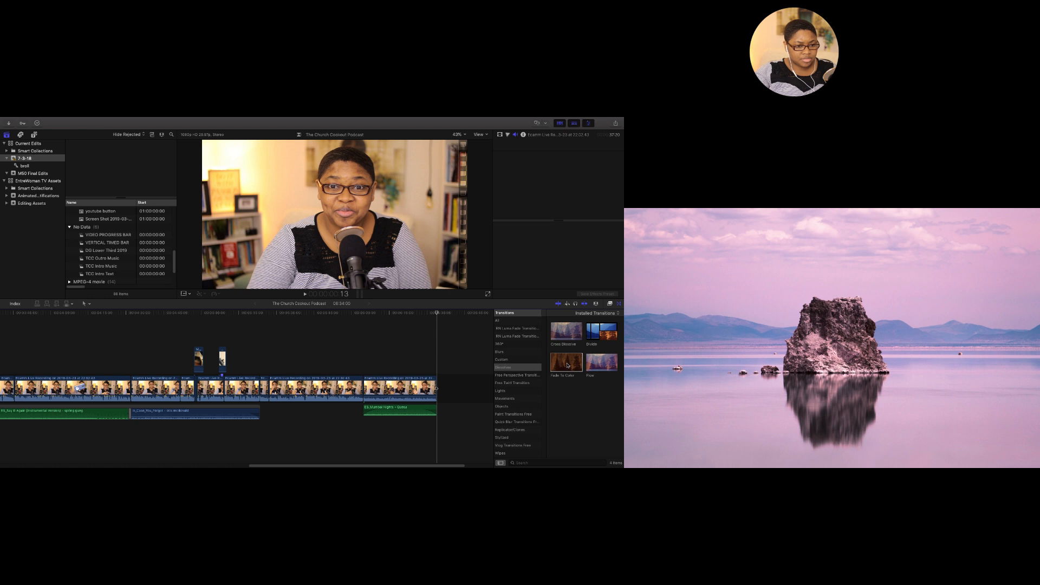